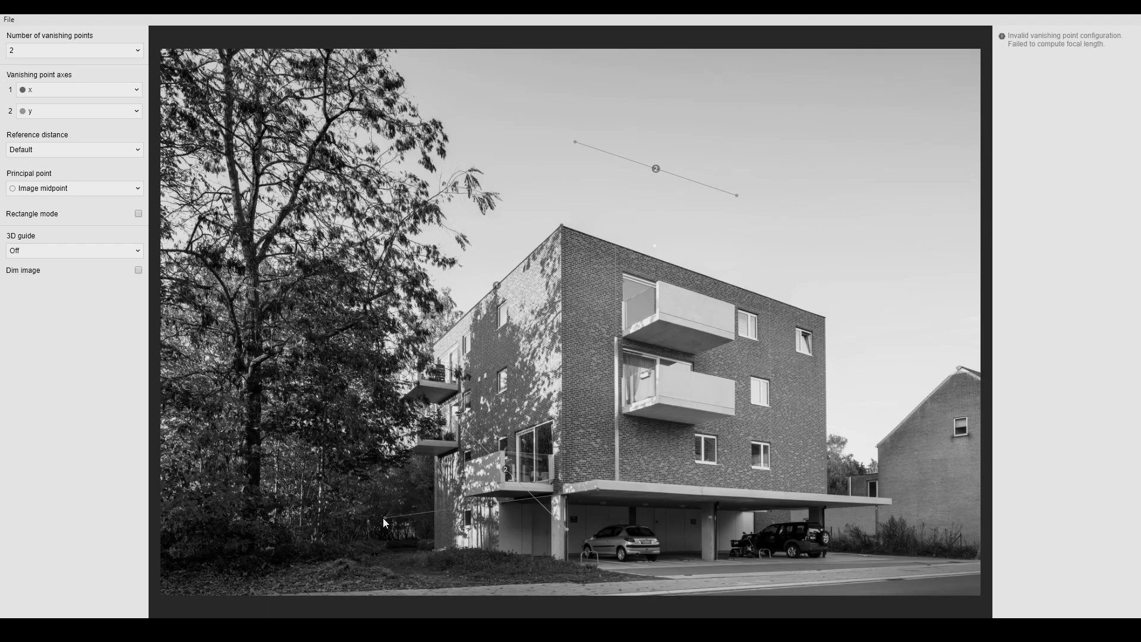
# - Drag the vanishing point line endpoints onto the building's roof and canopy edges
pyautogui.moveTo(442, 344); pyautogui.dragTo(340, 435)
pyautogui.moveTo(574, 142); pyautogui.dragTo(561, 226)
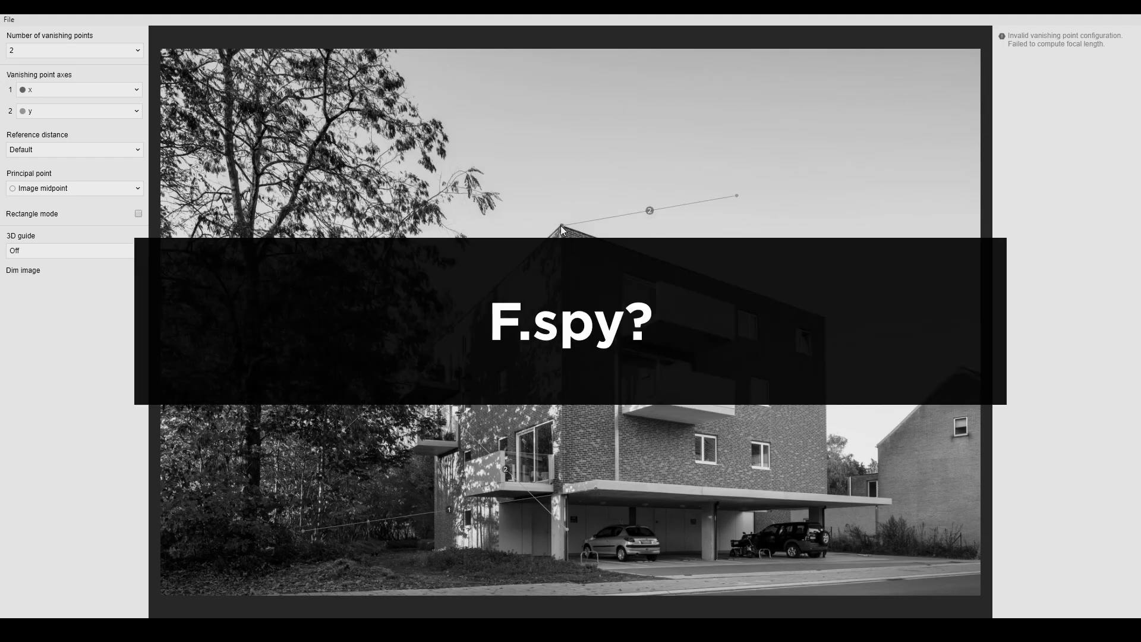
pyautogui.moveTo(736, 196); pyautogui.dragTo(968, 372)
pyautogui.moveTo(444, 409); pyautogui.dragTo(596, 480)
pyautogui.moveTo(567, 529); pyautogui.dragTo(975, 502)
pyautogui.moveTo(571, 322); pyautogui.dragTo(561, 568)
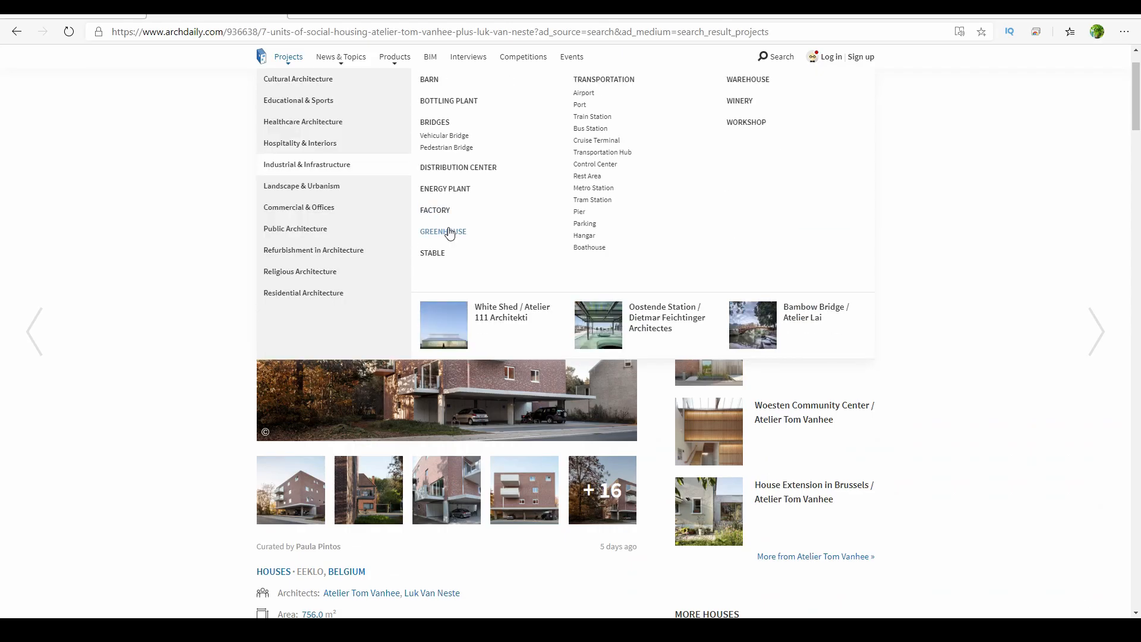
# - In the browser, examine the ArchDaily project page and photos of the social housing building
pyautogui.scroll(-1, 1014, 381)
pyautogui.scroll(2, 1012, 380)
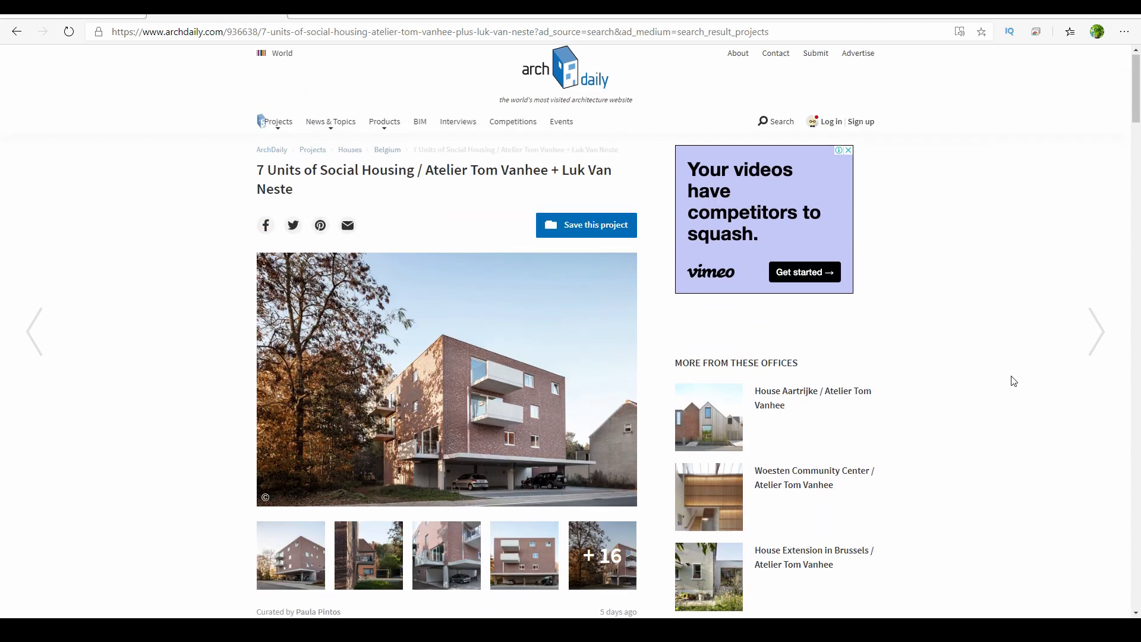
pyautogui.scroll(-1, 1011, 379)
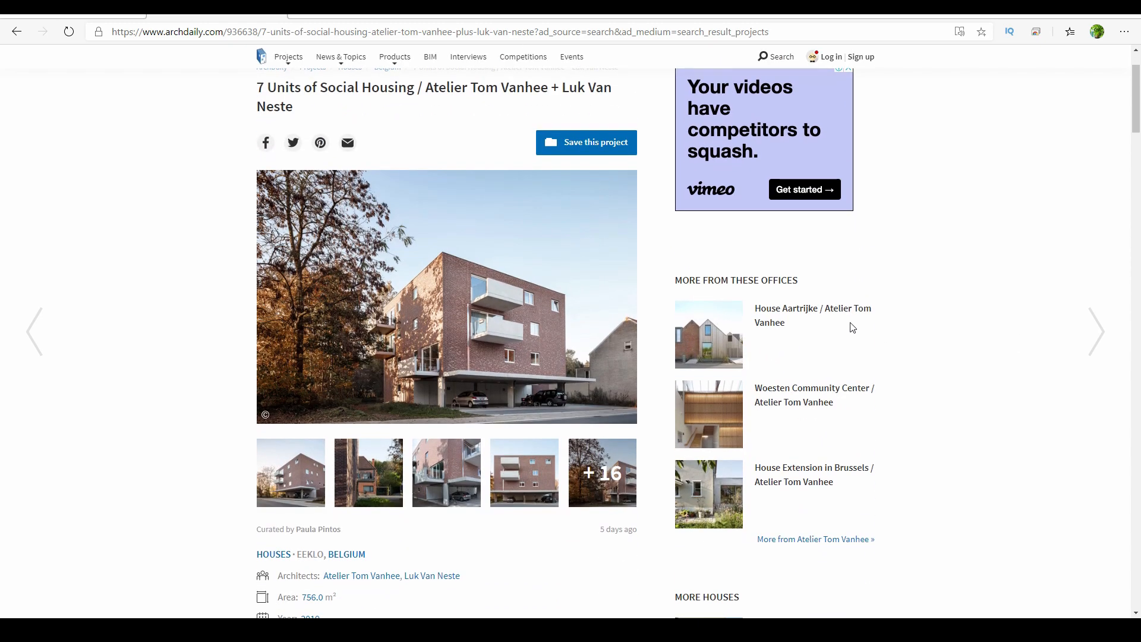
pyautogui.scroll(1, 850, 326)
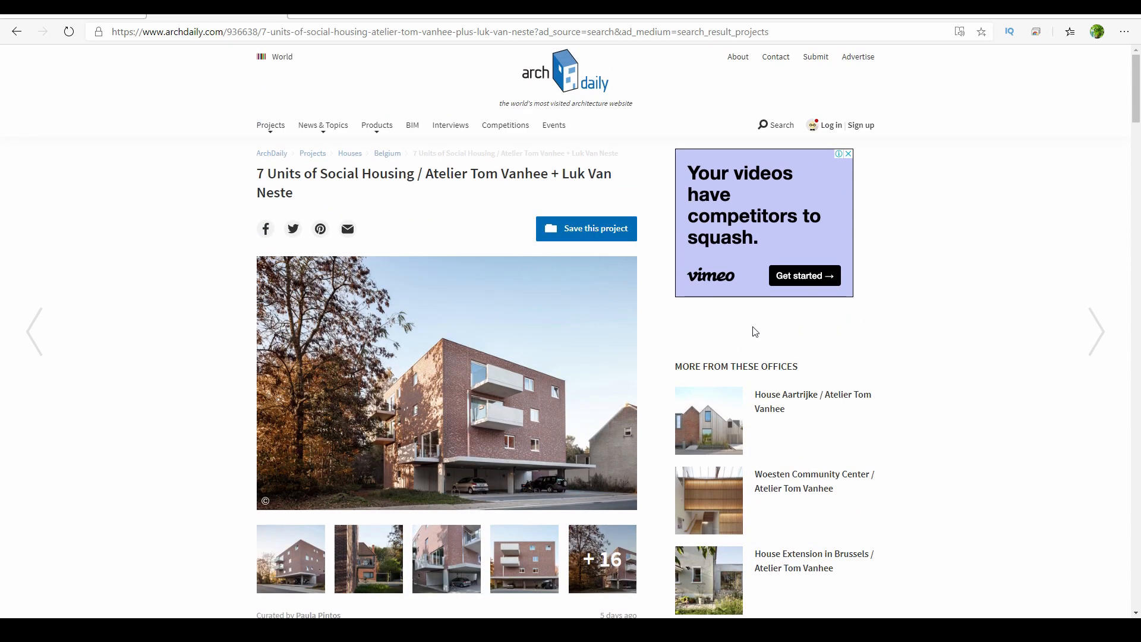
pyautogui.scroll(-1, 742, 347)
pyautogui.scroll(1, 742, 347)
pyautogui.scroll(-3, 742, 348)
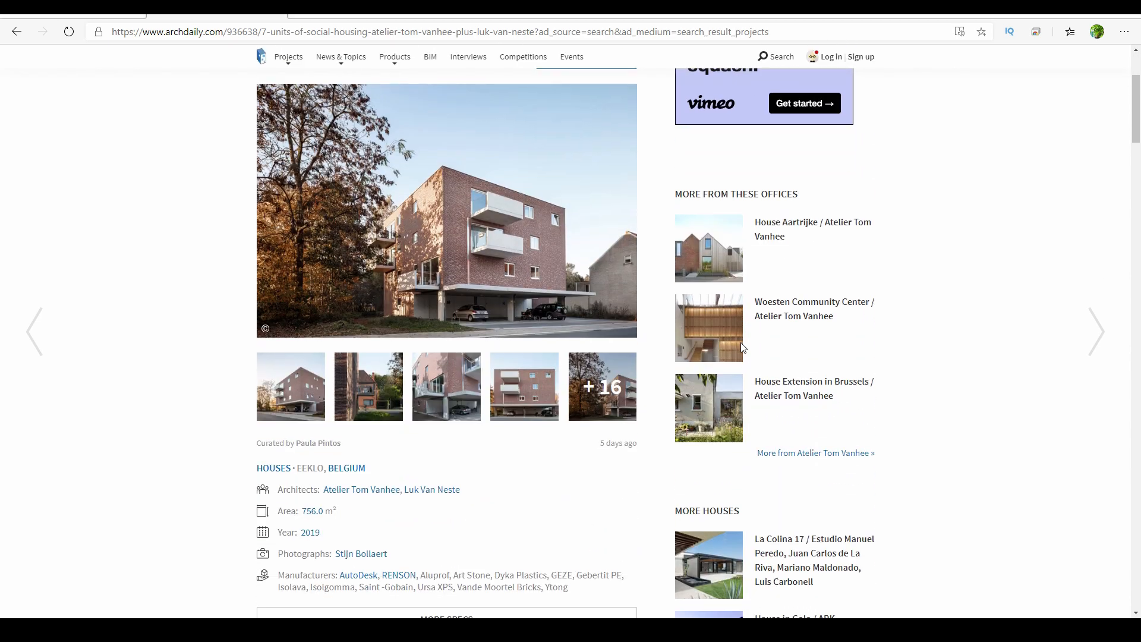
pyautogui.scroll(-3, 742, 347)
pyautogui.scroll(3, 742, 347)
pyautogui.scroll(-1, 742, 348)
pyautogui.click(425, 254)
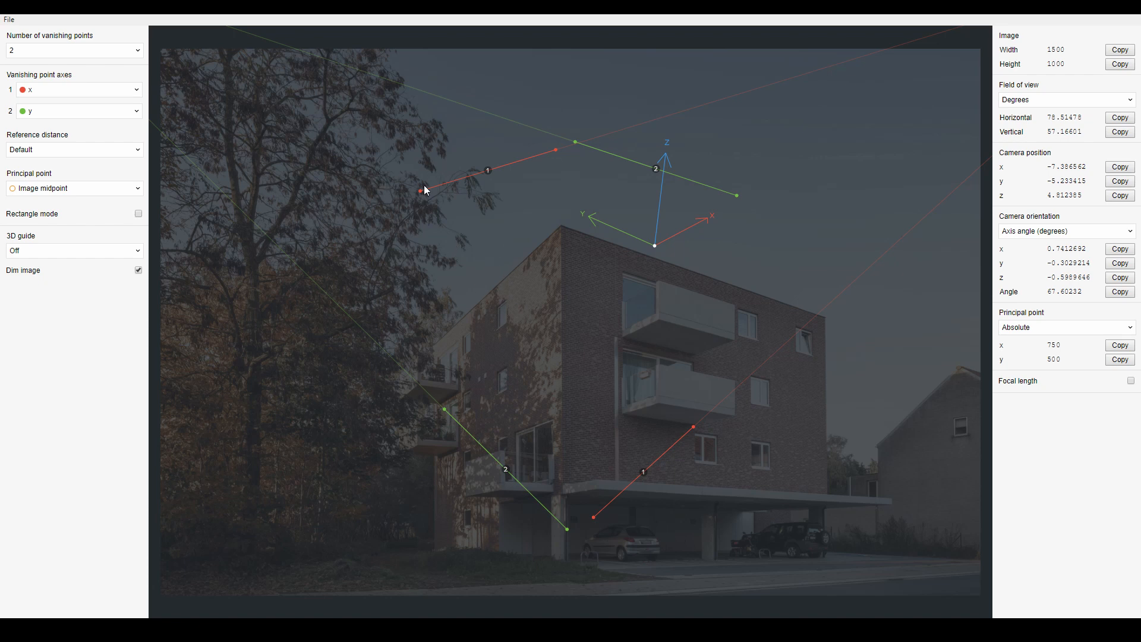
# - Align the first x-axis vanishing line with the building's left roof edge
pyautogui.click(35, 58)
pyautogui.click(50, 52)
pyautogui.click(76, 55)
pyautogui.click(19, 80)
pyautogui.moveTo(422, 193); pyautogui.dragTo(438, 345)
pyautogui.moveTo(553, 157); pyautogui.dragTo(562, 223)
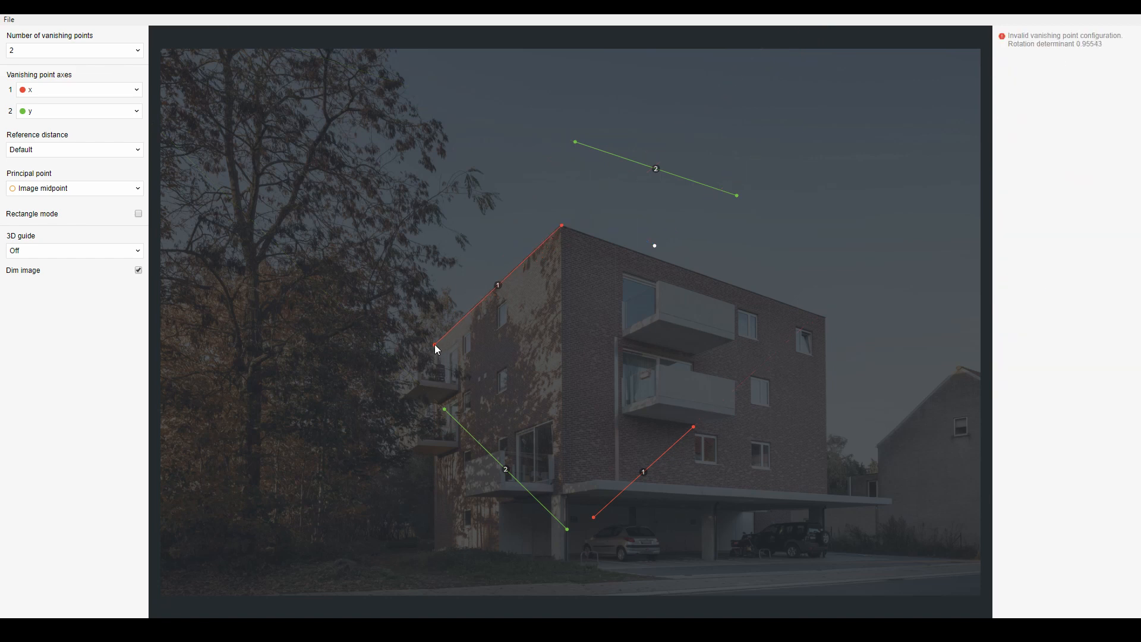
# - Place the second x-axis vanishing line along the canopy's front edge
pyautogui.moveTo(435, 345); pyautogui.dragTo(432, 345)
pyautogui.moveTo(593, 517); pyautogui.dragTo(501, 504)
pyautogui.moveTo(693, 428); pyautogui.dragTo(598, 488)
# - Turn off image dimming and extend both x-axis vanishing lines further to the left
pyautogui.click(138, 270)
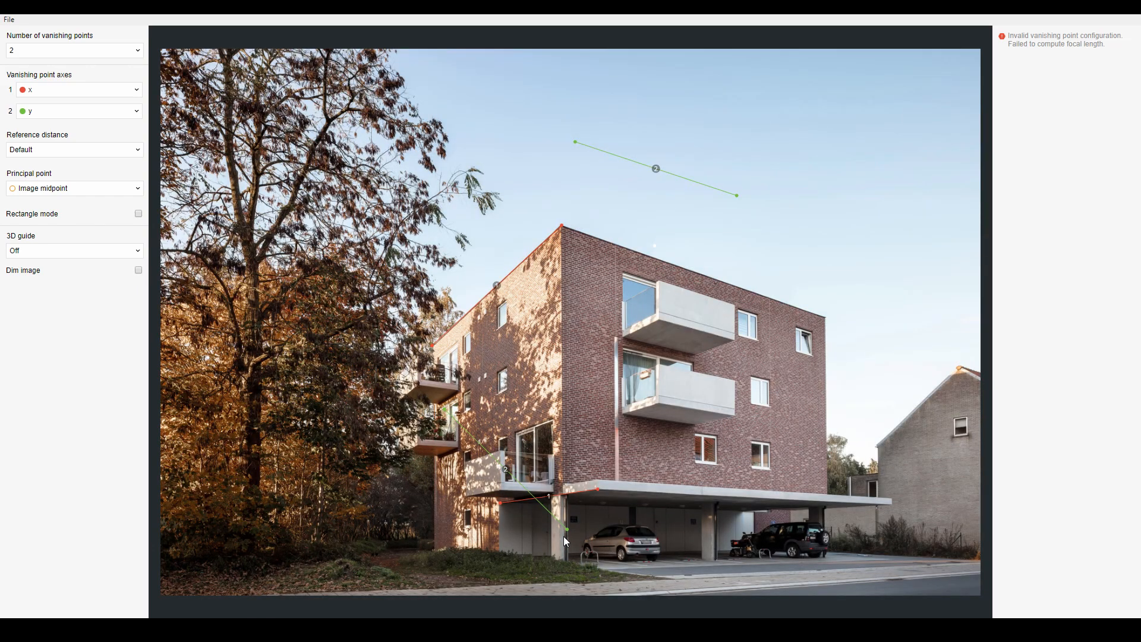
pyautogui.moveTo(499, 502); pyautogui.dragTo(303, 535)
pyautogui.moveTo(597, 490); pyautogui.dragTo(595, 491)
pyautogui.moveTo(433, 350); pyautogui.dragTo(340, 439)
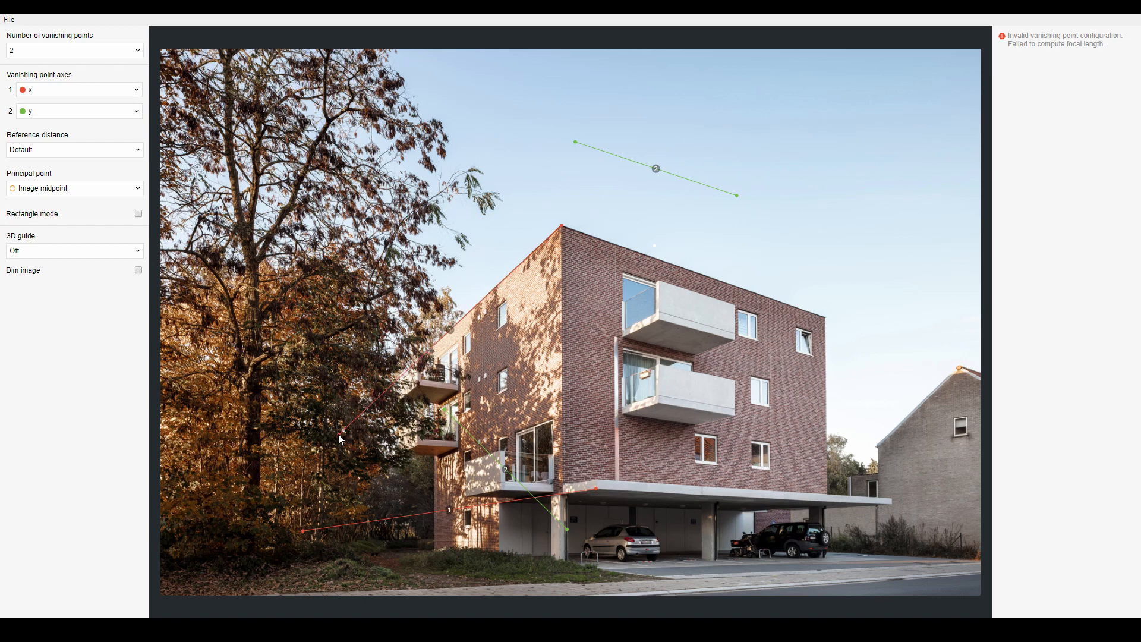
# - Align the two y-axis vanishing lines with the right roof edge and the canopy's bottom edge
pyautogui.moveTo(575, 143); pyautogui.dragTo(562, 228)
pyautogui.moveTo(736, 195); pyautogui.dragTo(976, 369)
pyautogui.moveTo(444, 410); pyautogui.dragTo(598, 482)
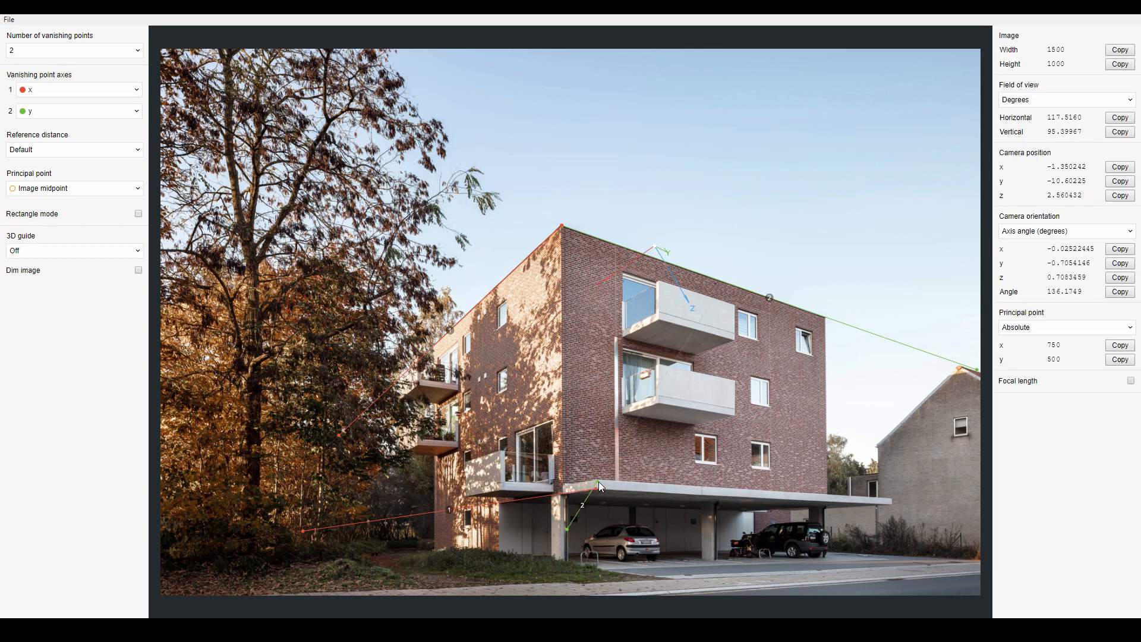
pyautogui.moveTo(567, 530); pyautogui.dragTo(977, 502)
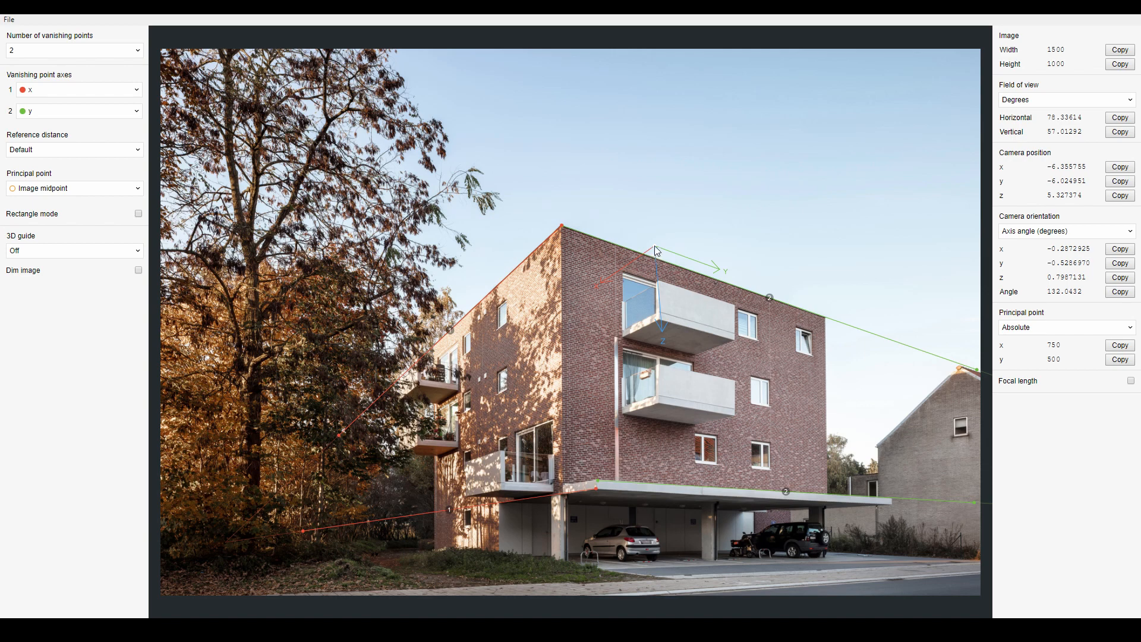
# - Move the 3D origin to the base of the canopy's corner column
pyautogui.moveTo(656, 250); pyautogui.dragTo(561, 565)
pyautogui.moveTo(561, 565)
pyautogui.mouseDown()
pyautogui.moveTo(571, 452)
pyautogui.moveTo(439, 550)
pyautogui.moveTo(605, 557)
pyautogui.moveTo(420, 552)
pyautogui.moveTo(433, 551)
pyautogui.moveTo(436, 444)
pyautogui.moveTo(434, 555)
pyautogui.moveTo(422, 469)
pyautogui.moveTo(443, 345)
pyautogui.moveTo(440, 519)
pyautogui.moveTo(873, 577)
pyautogui.moveTo(823, 546)
pyautogui.moveTo(830, 499)
pyautogui.moveTo(612, 576)
pyautogui.moveTo(561, 568)
pyautogui.mouseUp()
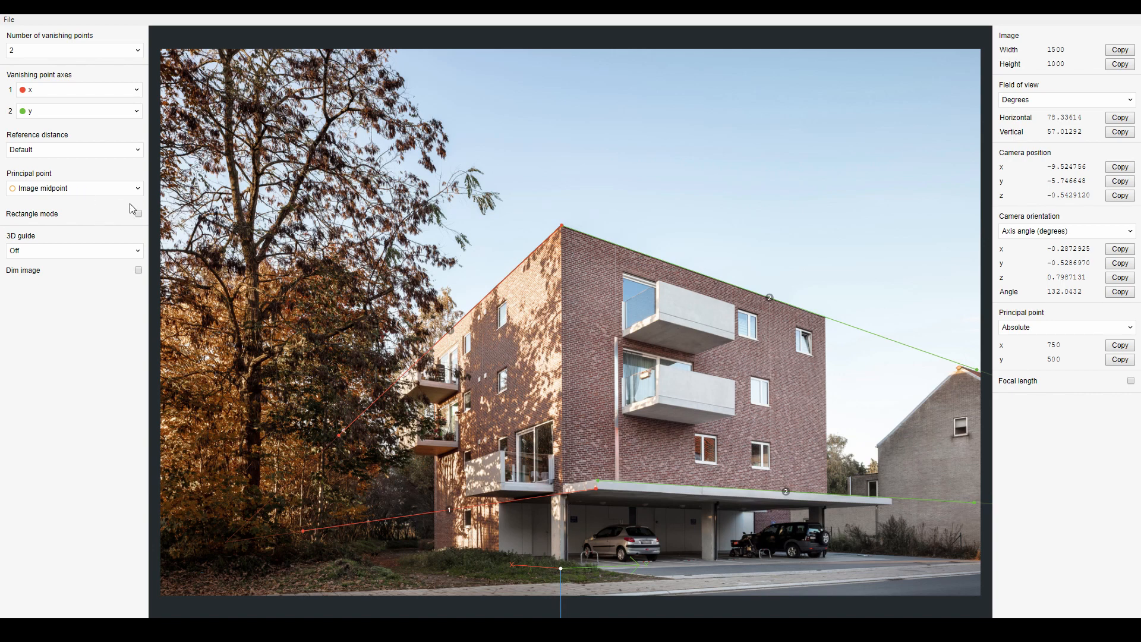
pyautogui.click(131, 189)
pyautogui.click(132, 188)
# - Set a reference distance along the z axis on the corner column and enter 3 meters
pyautogui.click(119, 149)
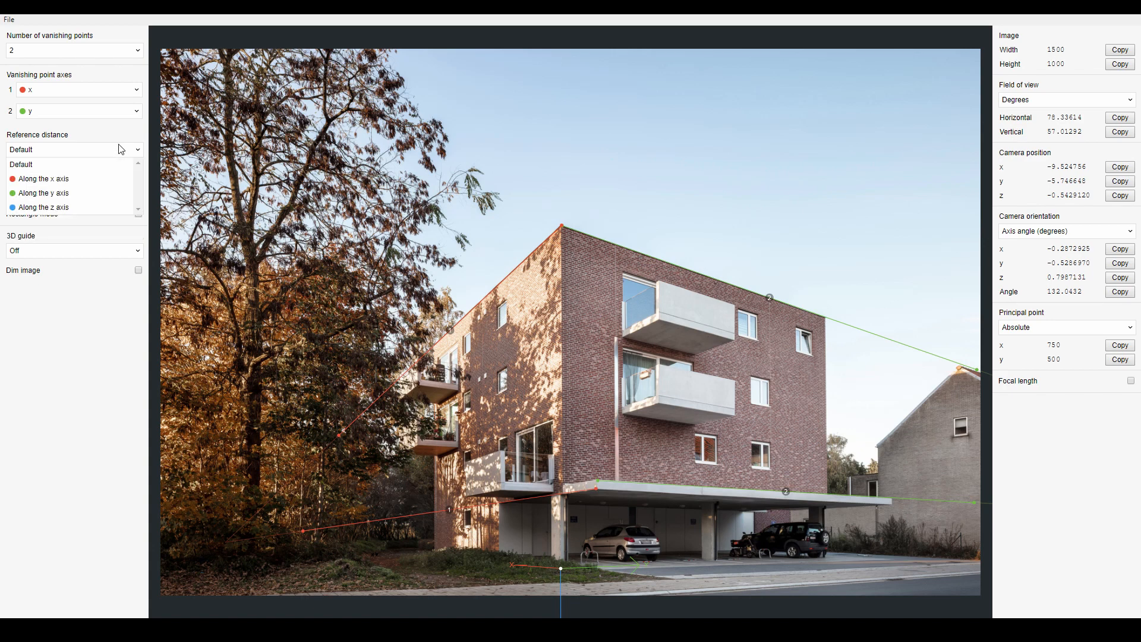
pyautogui.click(57, 208)
pyautogui.moveTo(561, 533); pyautogui.dragTo(560, 569)
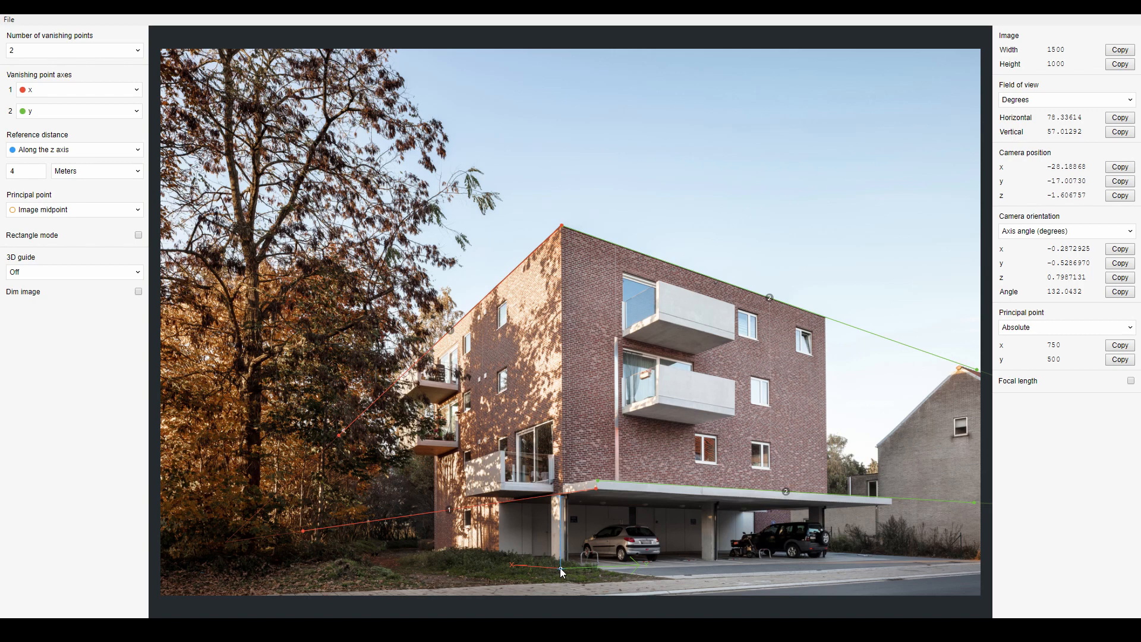
pyautogui.moveTo(562, 494); pyautogui.dragTo(561, 492)
pyautogui.moveTo(16, 171); pyautogui.dragTo(2, 174)
pyautogui.write('3')
pyautogui.press('Return')
# - Save the fSpy project in the Exterior Modeling with Fspy folder
pyautogui.click(9, 19)
pyautogui.click(55, 115)
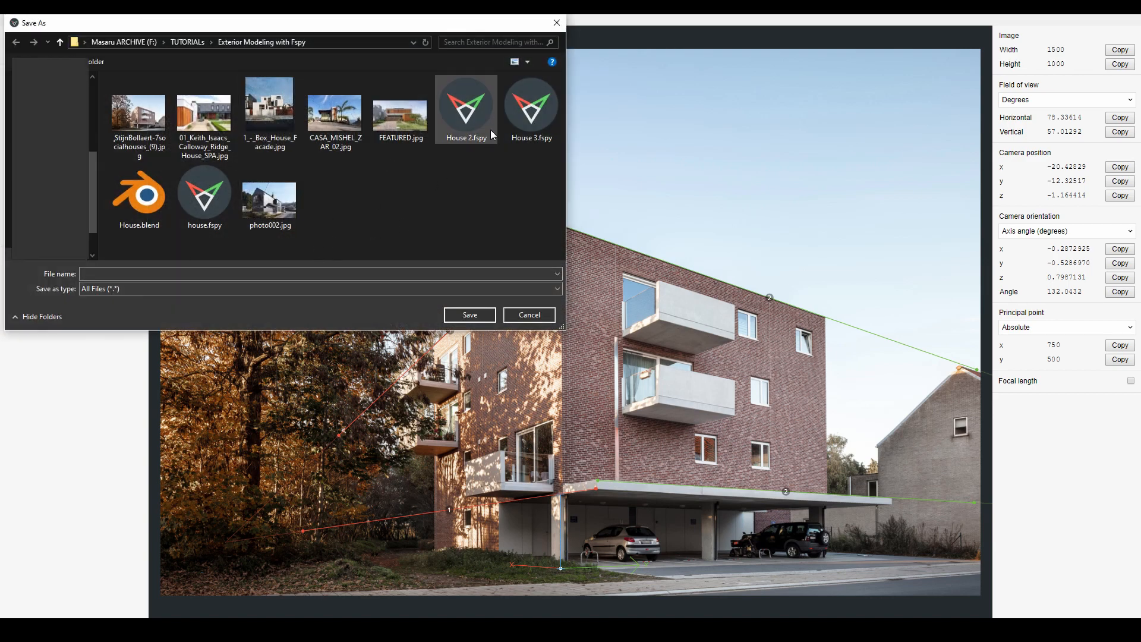
pyautogui.click(284, 273)
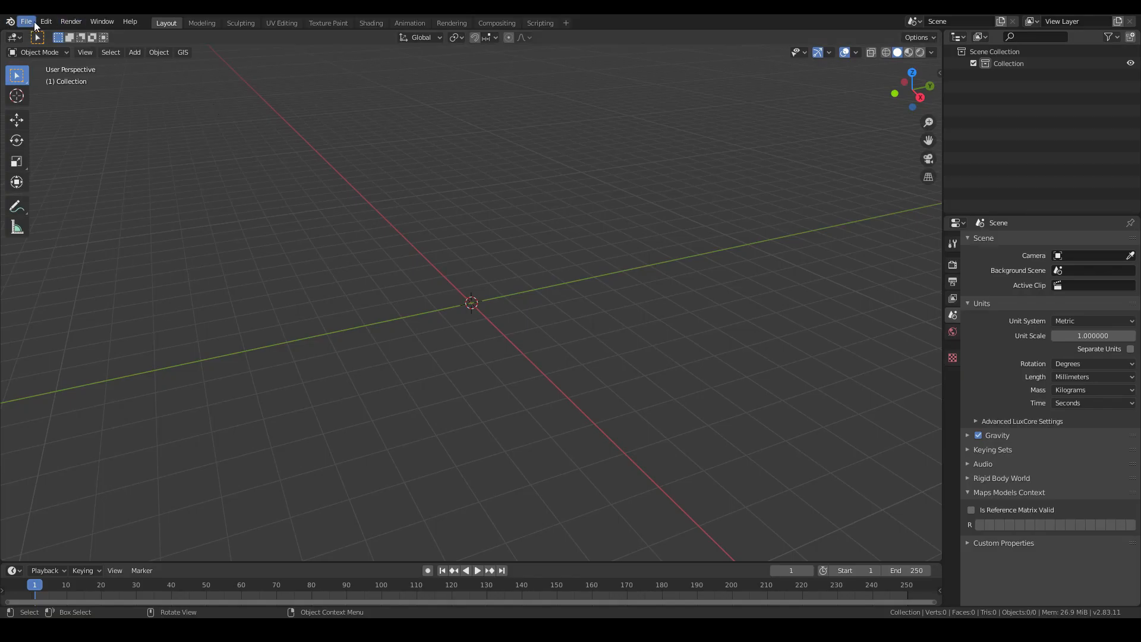
# - In Blender, search the add-on preferences for the fSpy import add-on
pyautogui.click(46, 22)
pyautogui.click(87, 190)
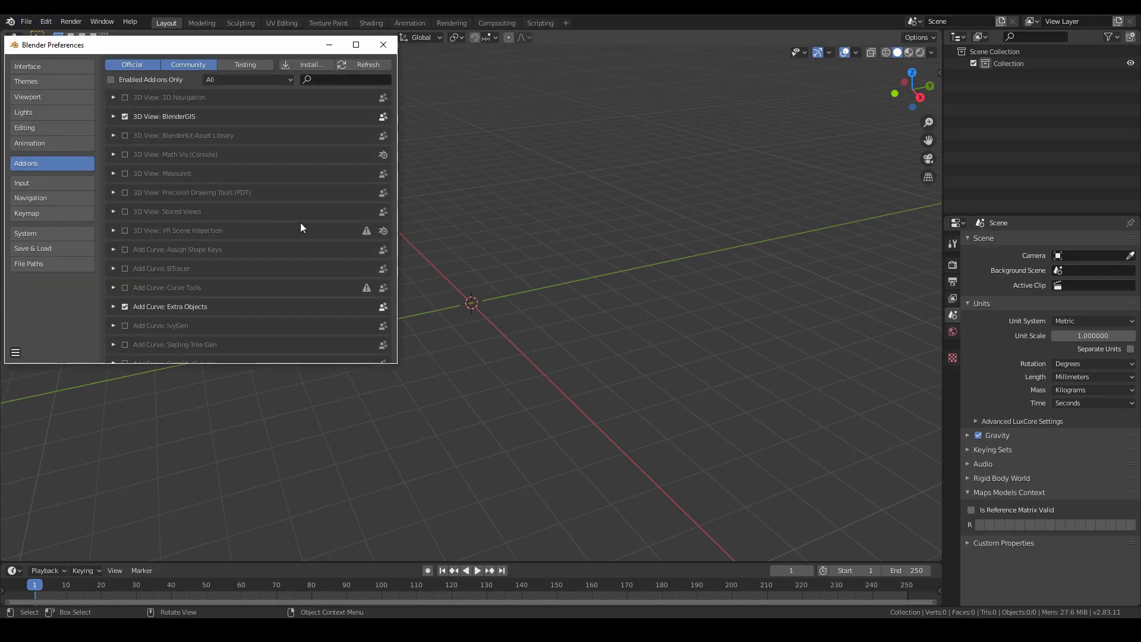
pyautogui.click(321, 81)
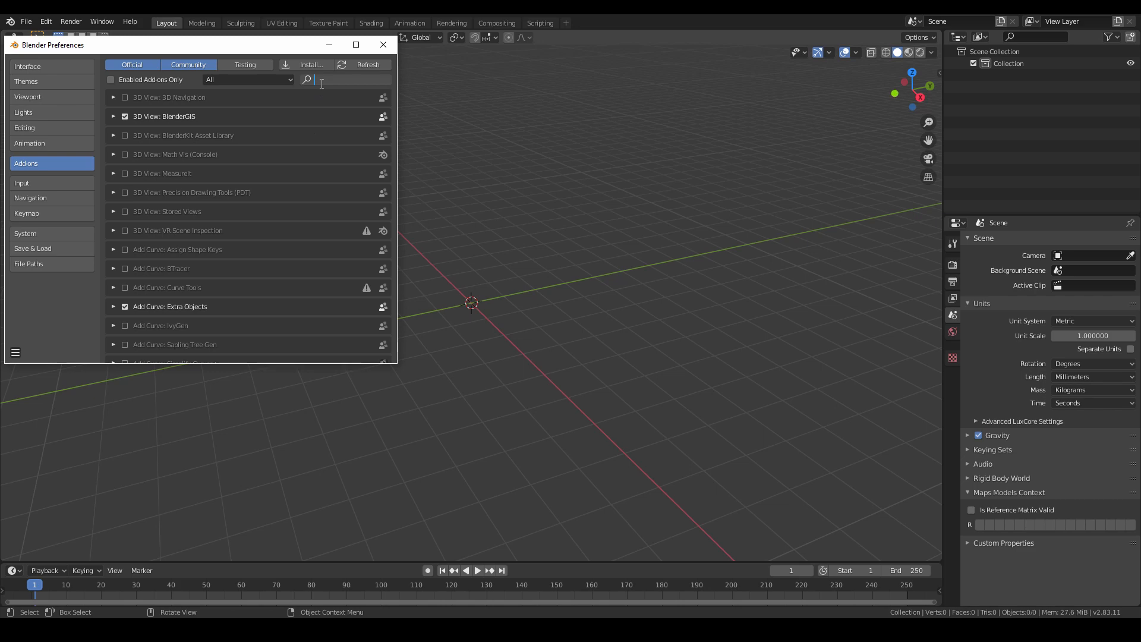
pyautogui.write('fs')
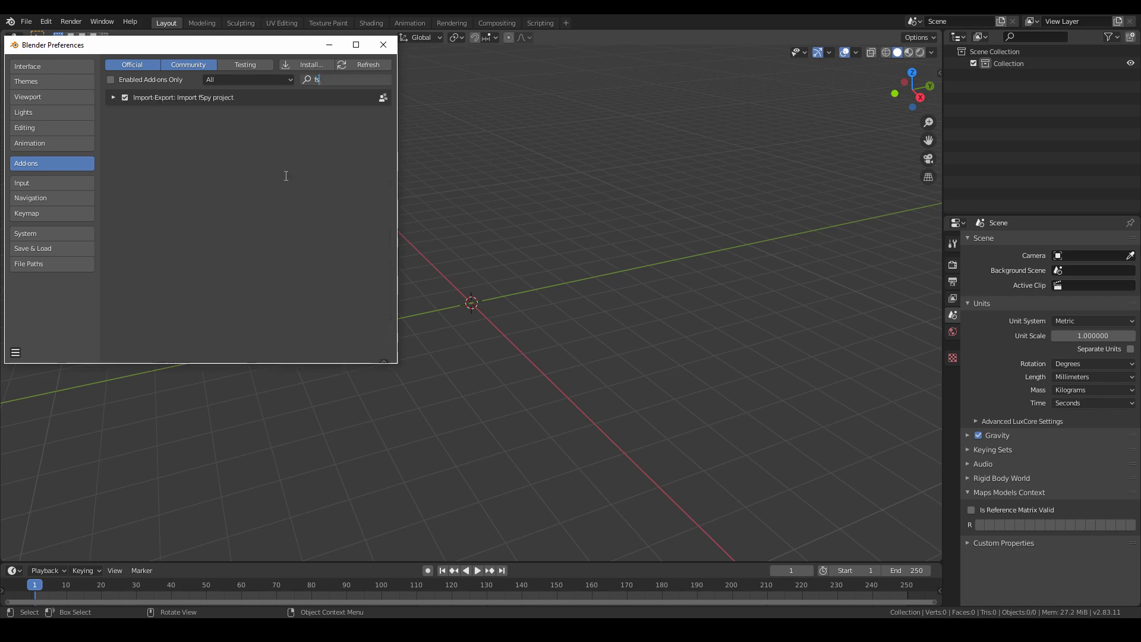
pyautogui.press('Return')
pyautogui.click(390, 47)
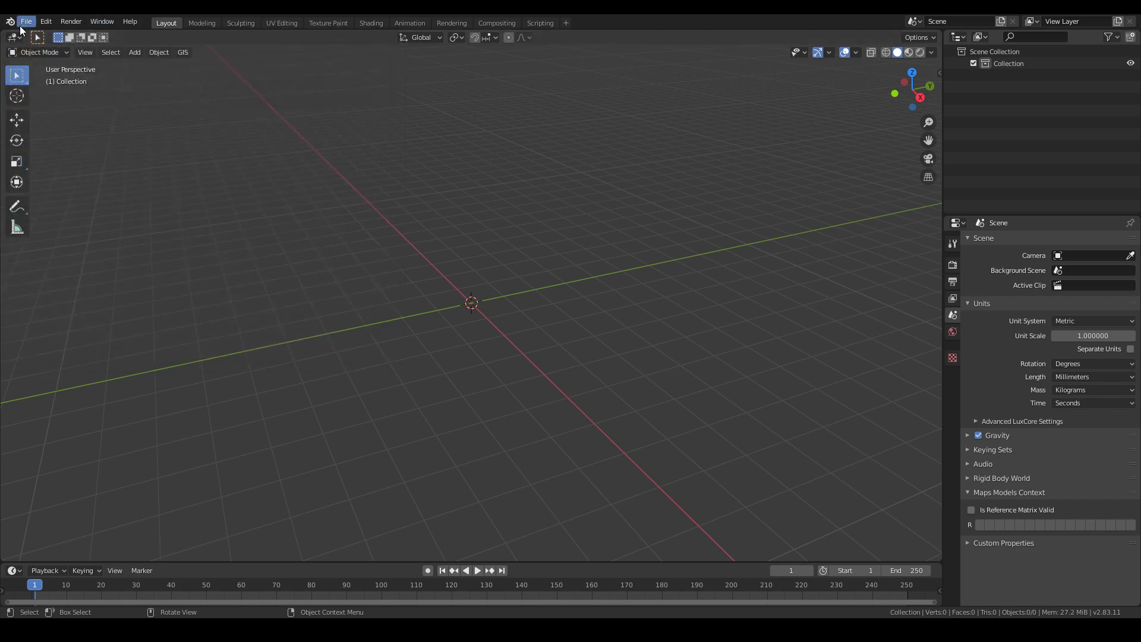
# - Import the House 3.fspy project from the TUTORIALs\Exterior Modeling with Fspy folder
pyautogui.click(23, 23)
pyautogui.moveTo(58, 178)
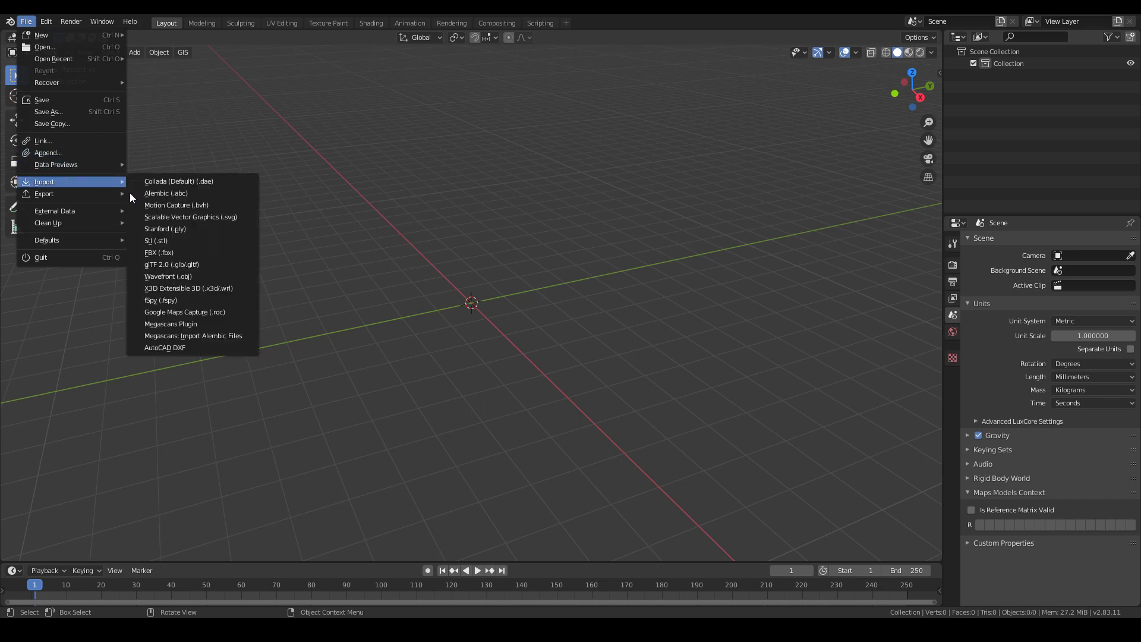
pyautogui.click(170, 300)
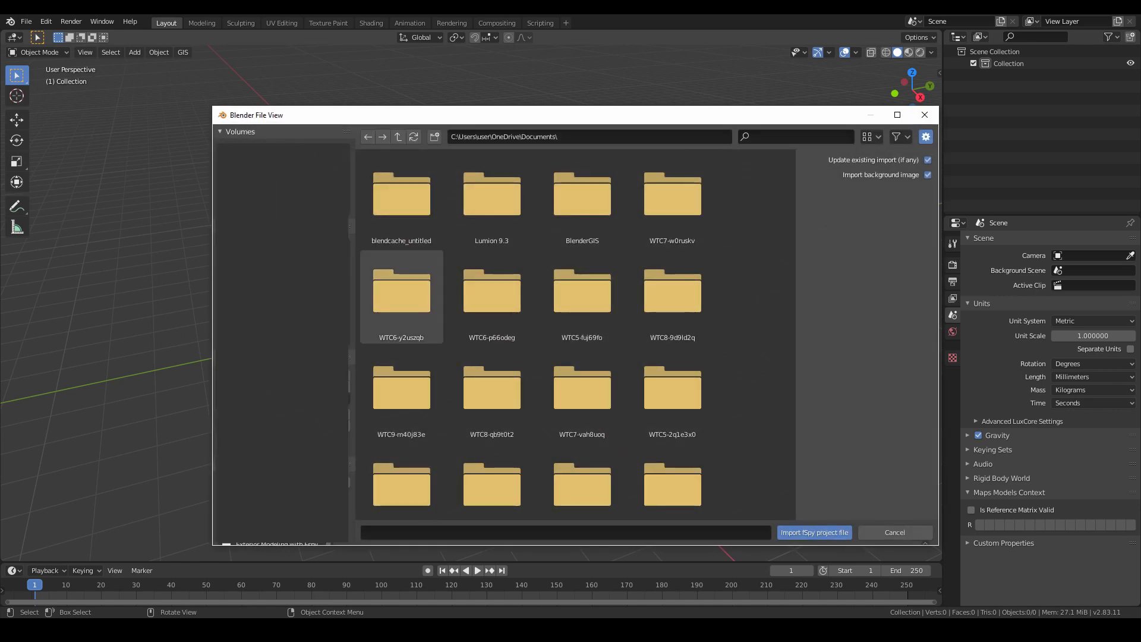
pyautogui.click(282, 383)
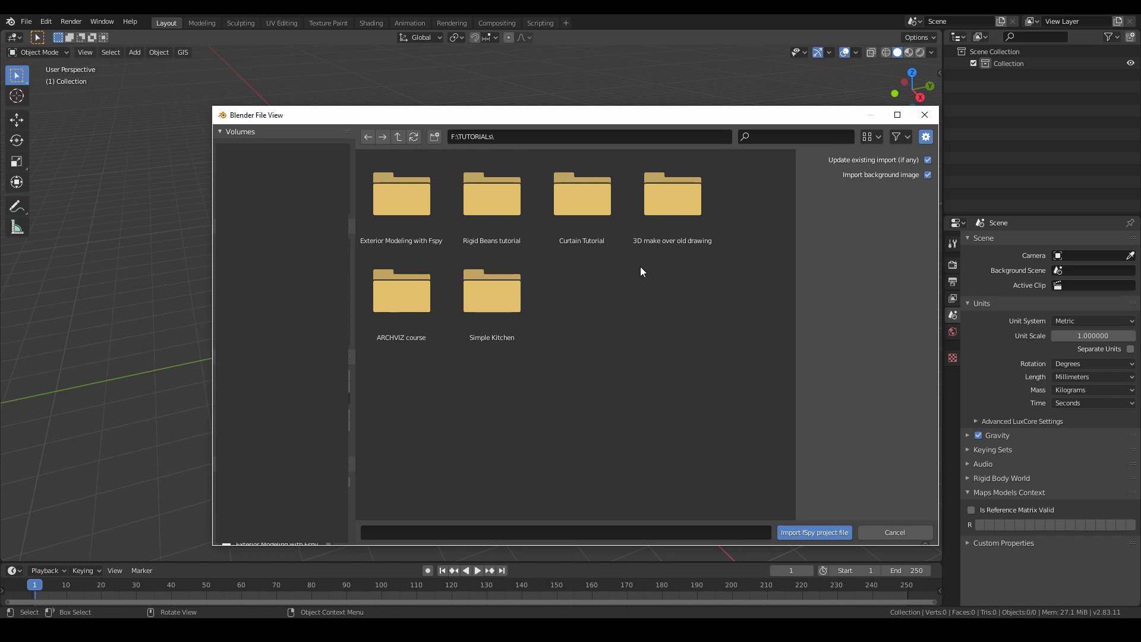
pyautogui.doubleClick(411, 201)
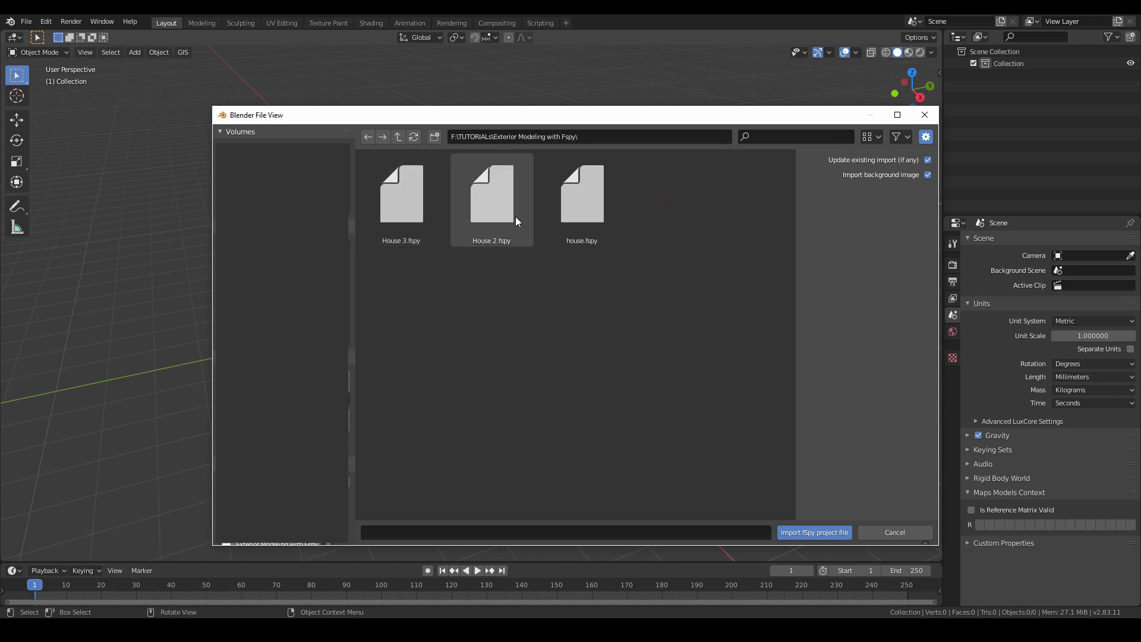
pyautogui.moveTo(484, 116); pyautogui.dragTo(461, 75)
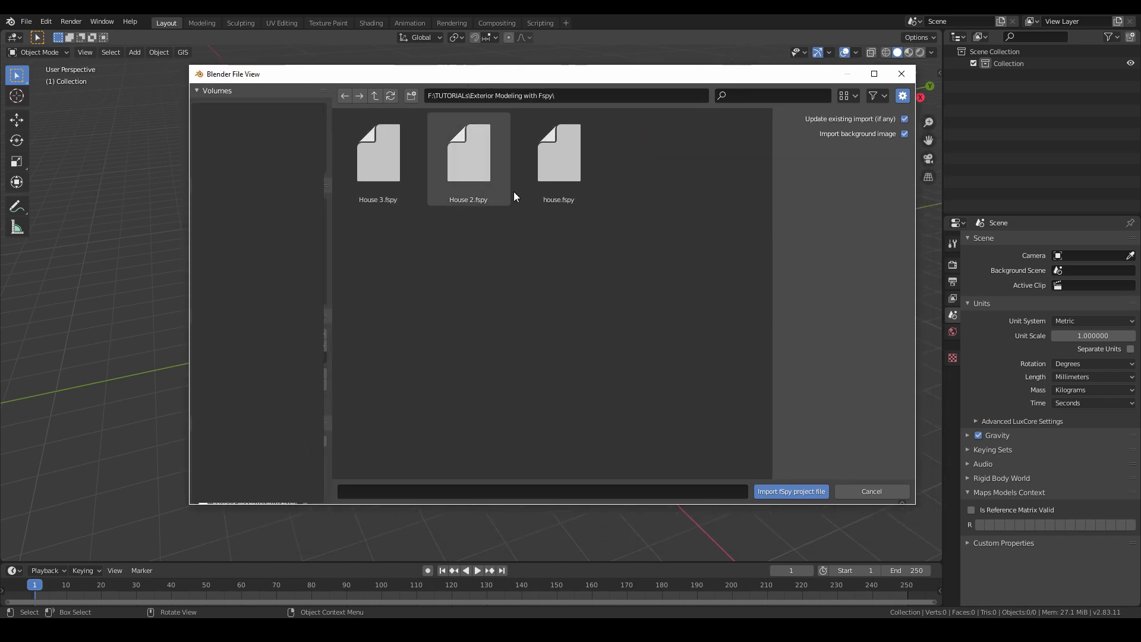
pyautogui.click(400, 192)
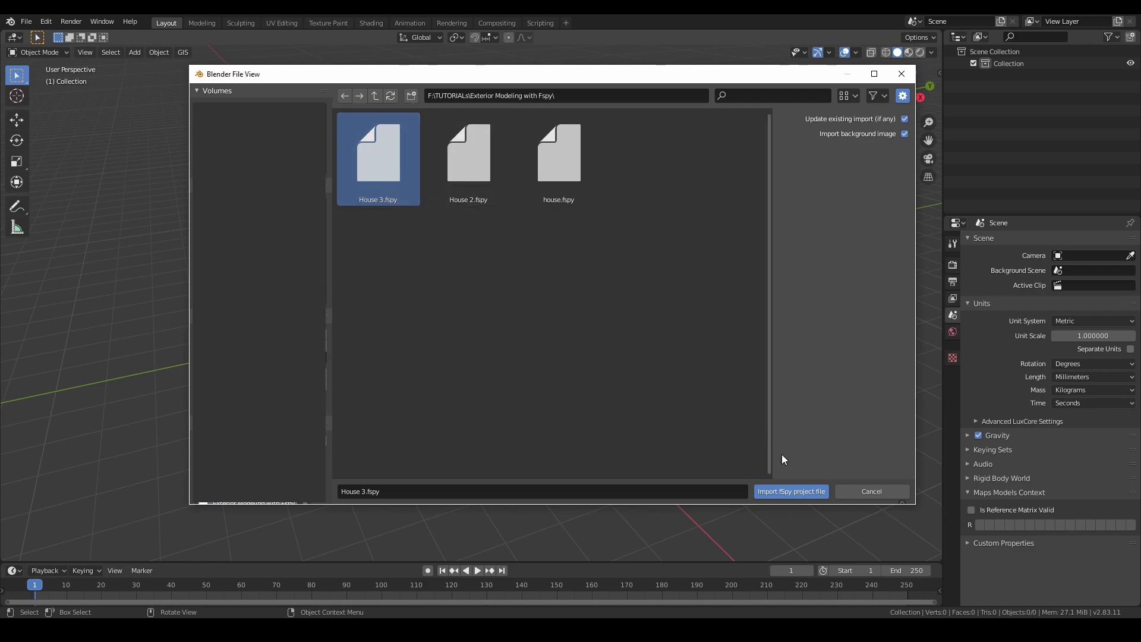
pyautogui.click(775, 492)
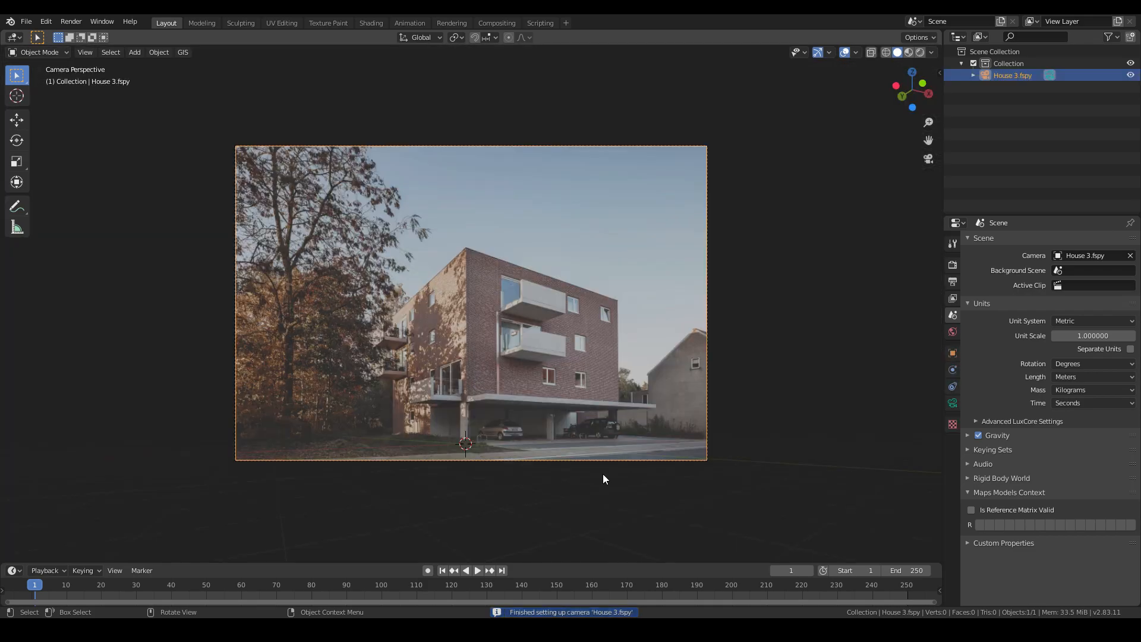
# - Inspect the imported camera and background image in the viewport, then return to camera view
pyautogui.scroll(5, 602, 473)
pyautogui.keyDown('shift'); pyautogui.moveTo(602, 468); pyautogui.dragTo(594, 323, button='middle'); pyautogui.keyUp('shift')
pyautogui.scroll(-3, 594, 323)
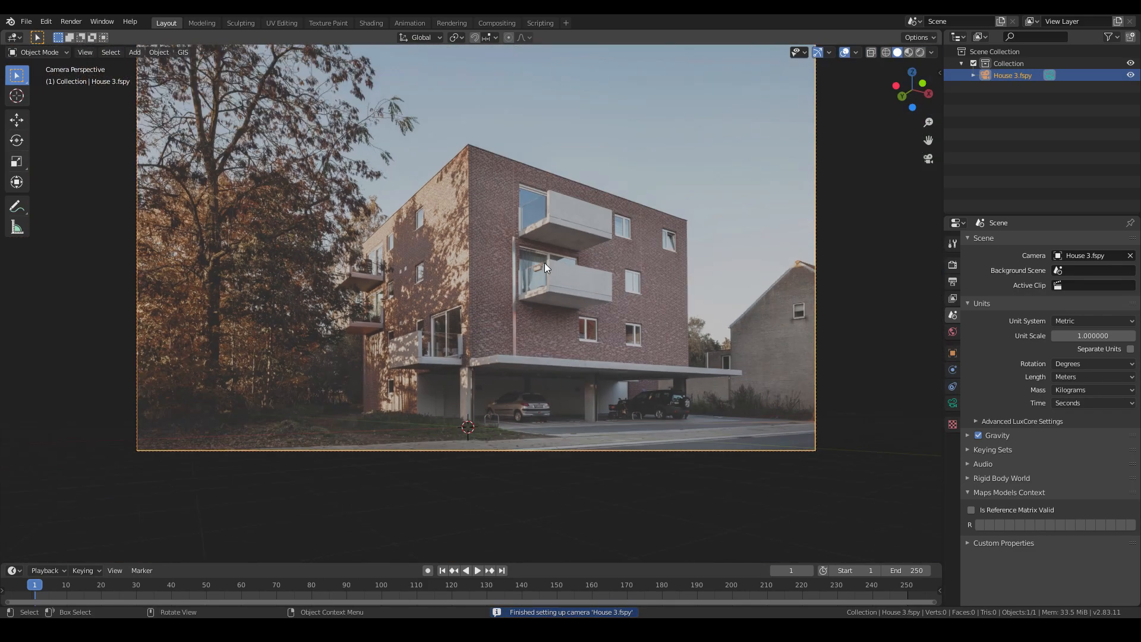
pyautogui.scroll(-1, 544, 263)
pyautogui.keyDown('shift'); pyautogui.moveTo(486, 305); pyautogui.dragTo(489, 355, button='middle'); pyautogui.keyUp('shift')
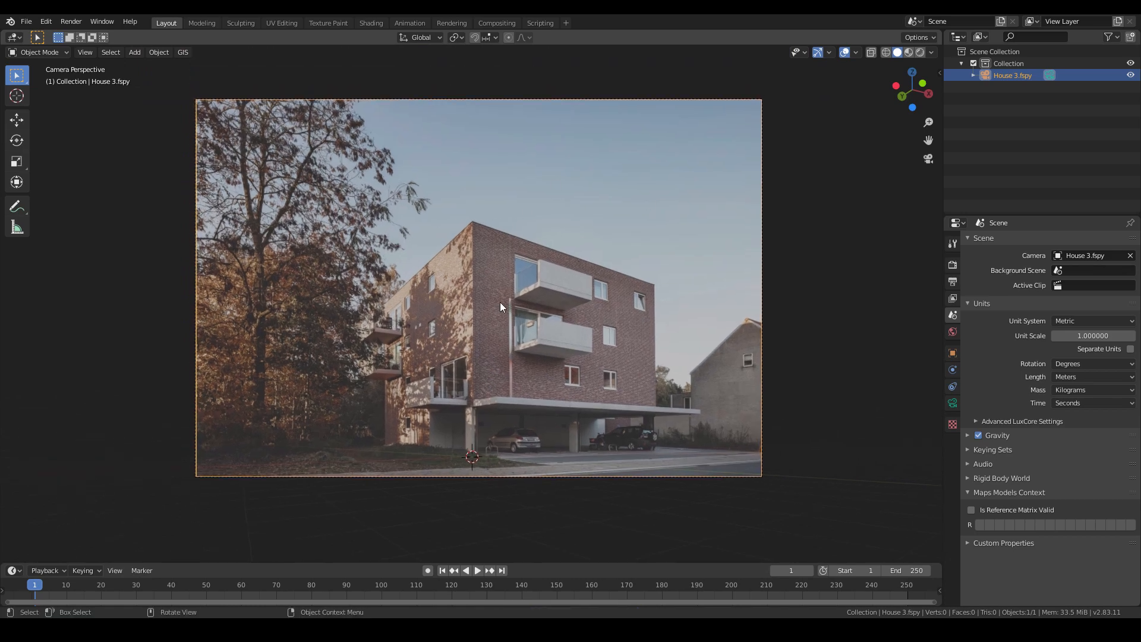
pyautogui.moveTo(448, 310); pyautogui.dragTo(584, 395, button='middle')
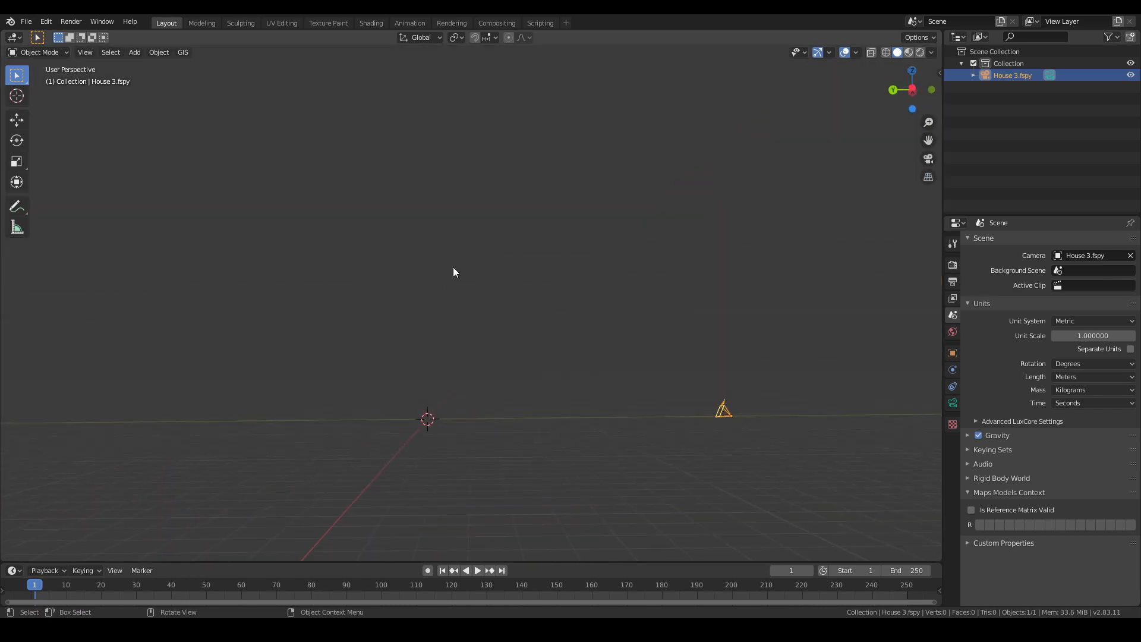
pyautogui.moveTo(663, 365); pyautogui.dragTo(687, 404, button='middle')
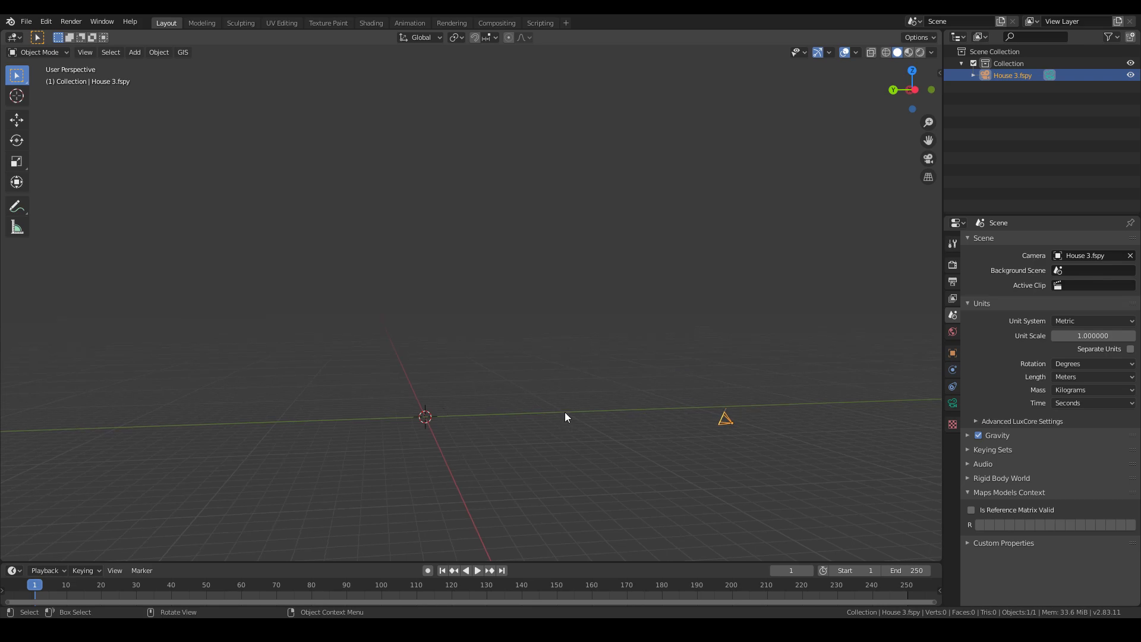
pyautogui.press('KP_0')
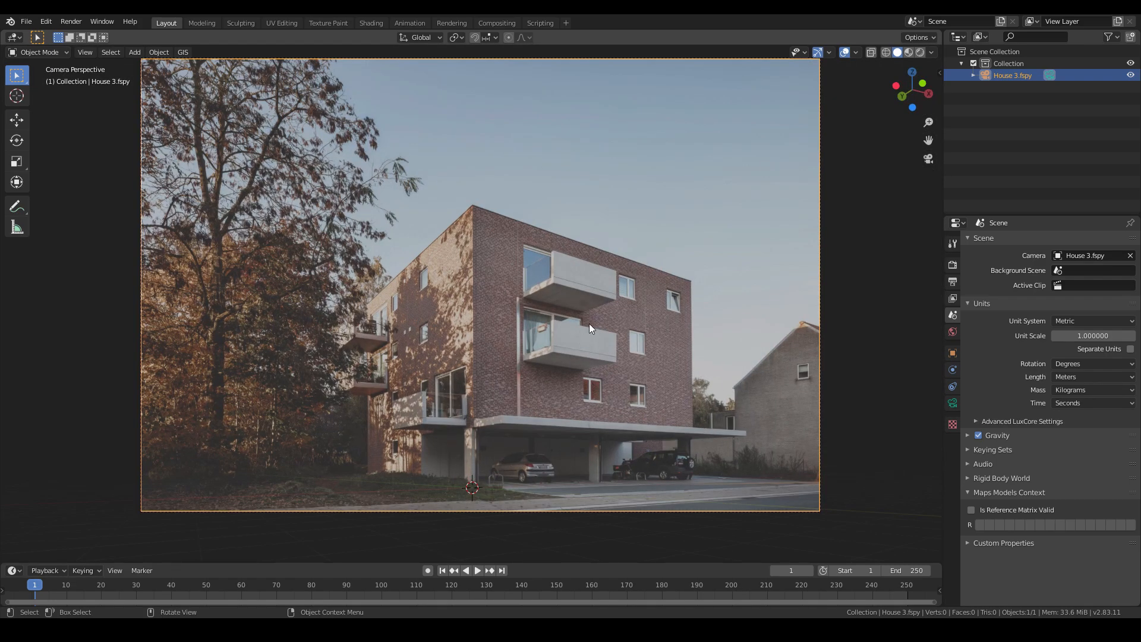
# - Add a plane mesh to the scene
pyautogui.hotkey('shift', 'a')
pyautogui.moveTo(480, 365)
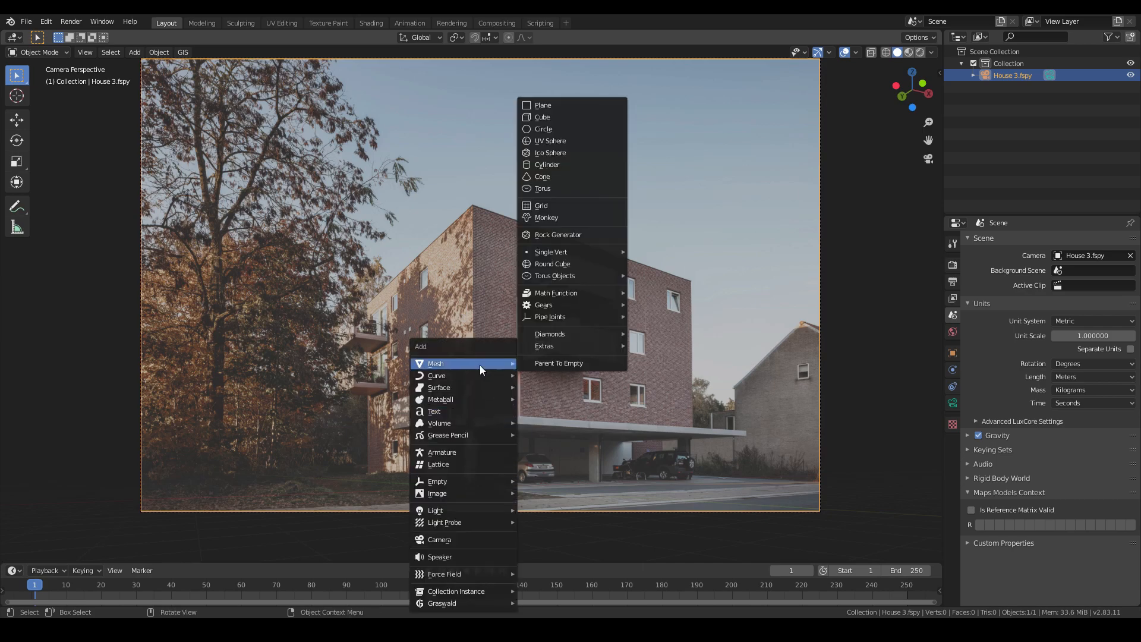
pyautogui.click(546, 105)
# - Move the plane onto the ground at the base of the carport's front column
pyautogui.scroll(6, 543, 458)
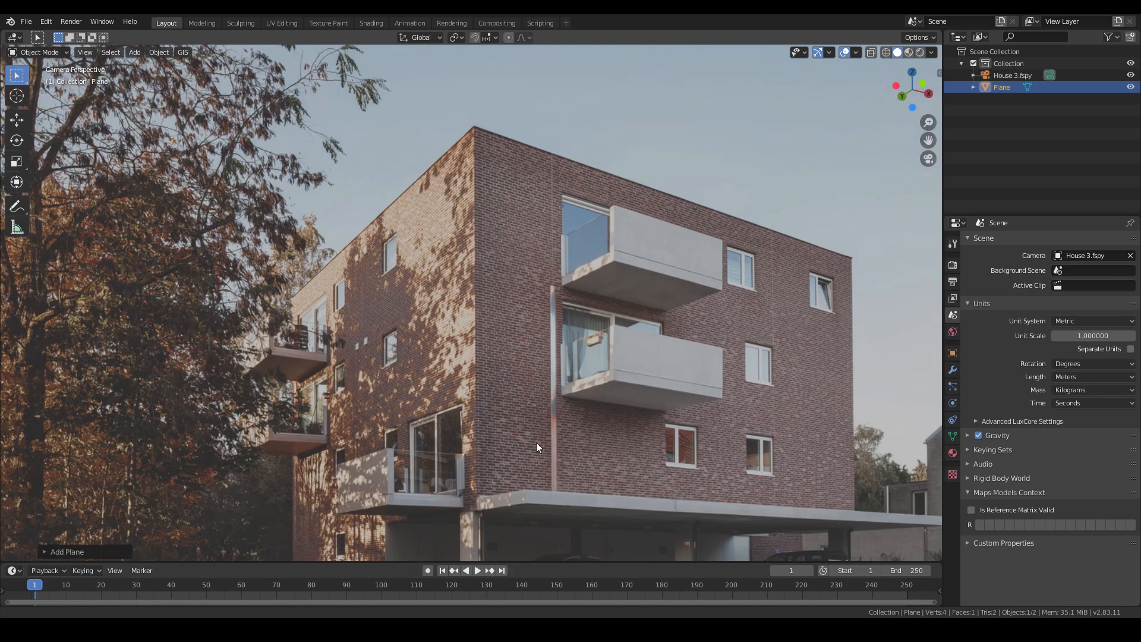
pyautogui.scroll(3, 473, 358)
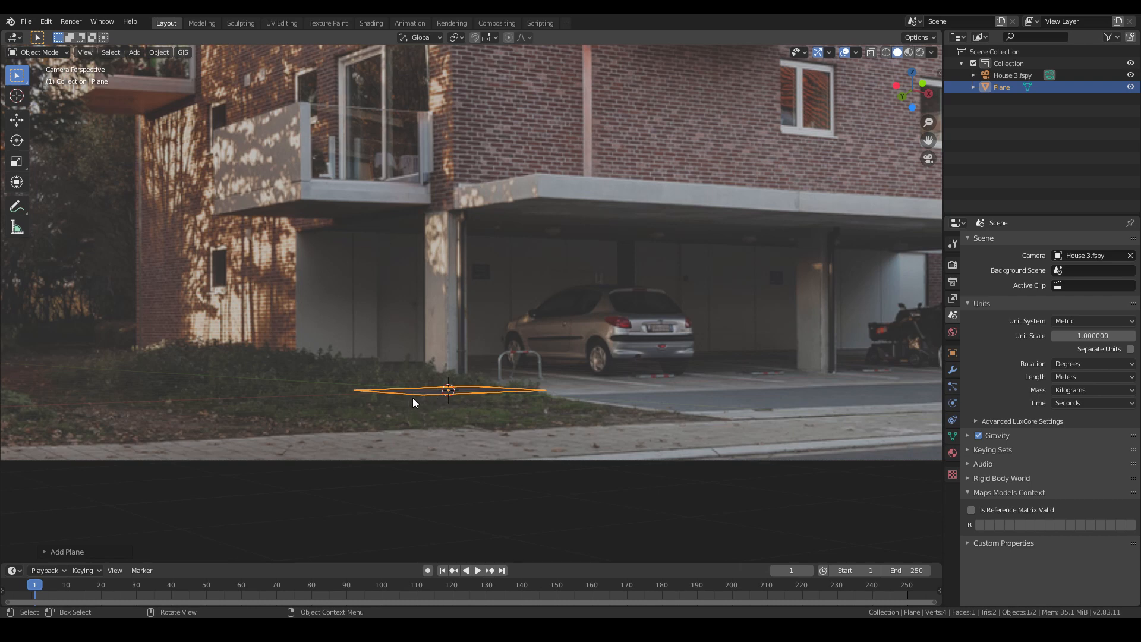
pyautogui.scroll(2, 439, 401)
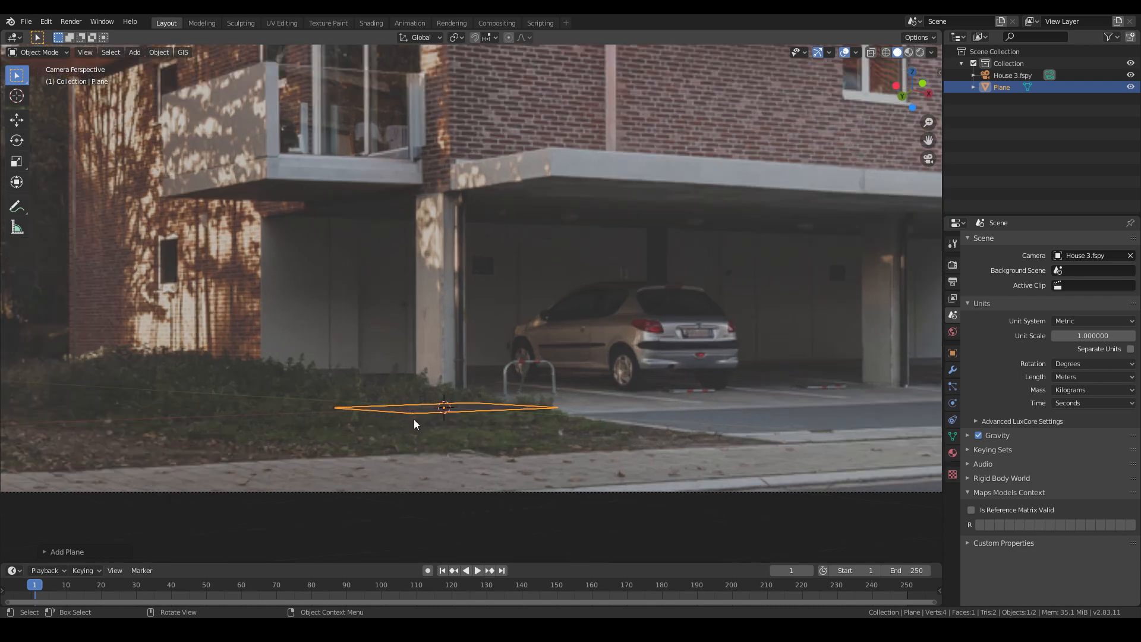
pyautogui.press('g')
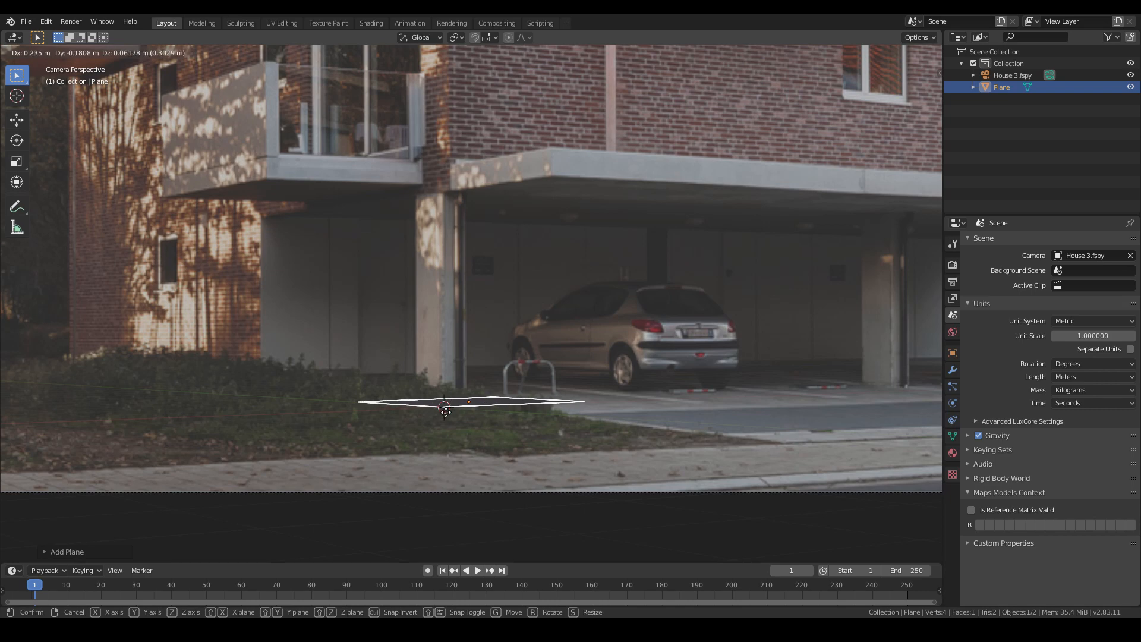
pyautogui.click(445, 411)
pyautogui.scroll(7, 447, 412)
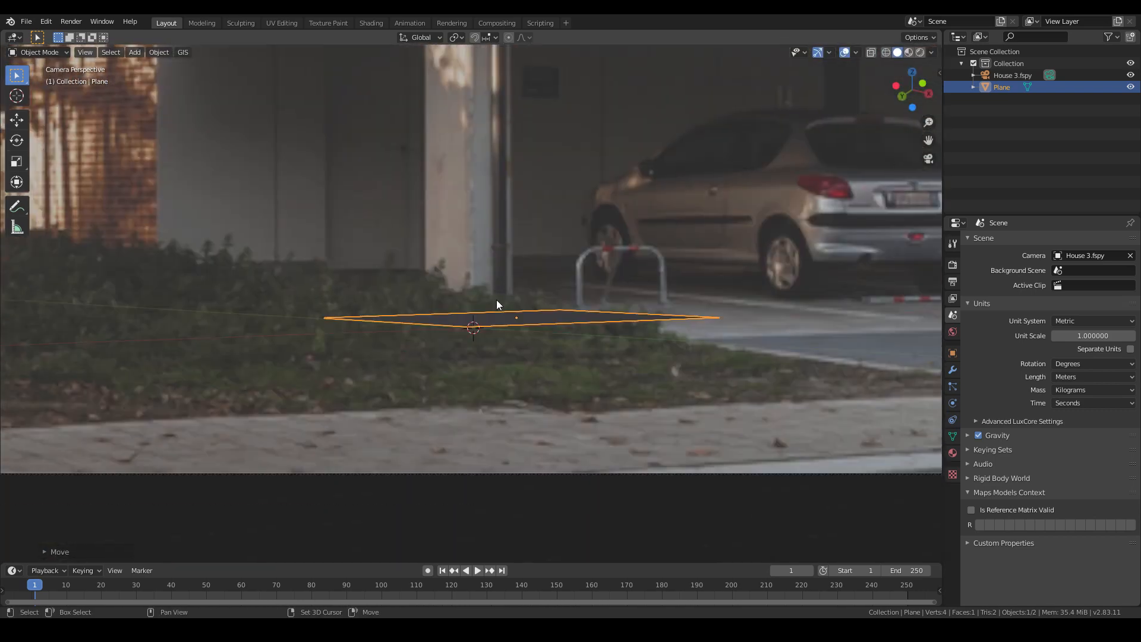
pyautogui.press('g')
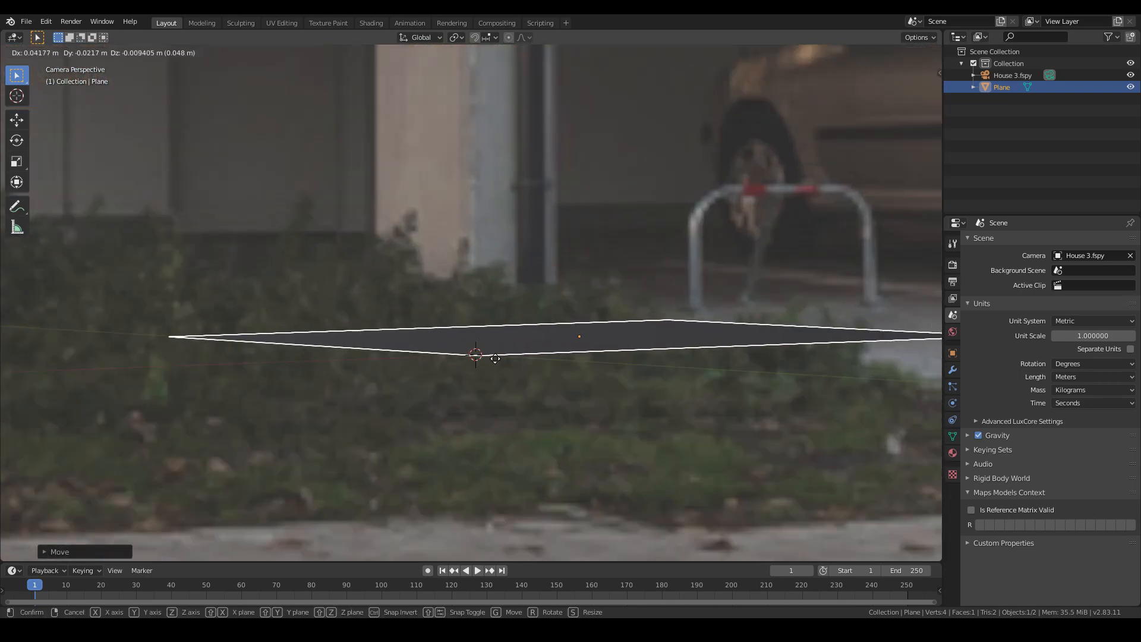
pyautogui.click(486, 351)
# - In Edit Mode, move the plane's vertices along X and Y to fit the column's footprint
pyautogui.scroll(-6, 486, 351)
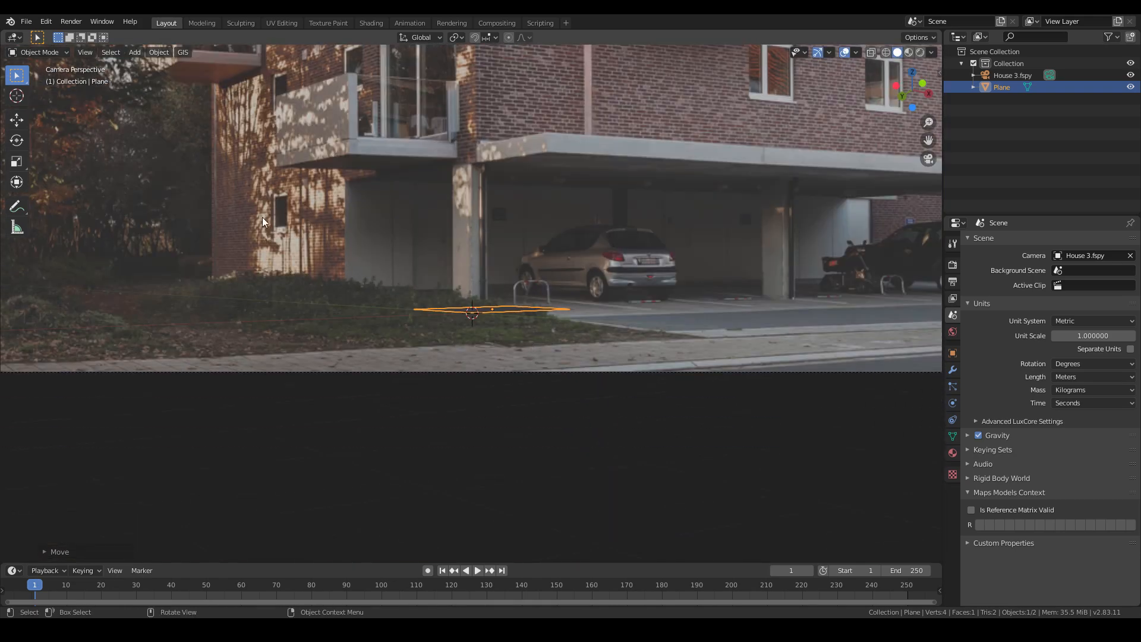
pyautogui.press('Tab')
pyautogui.moveTo(506, 295); pyautogui.dragTo(621, 328)
pyautogui.scroll(3, 648, 322)
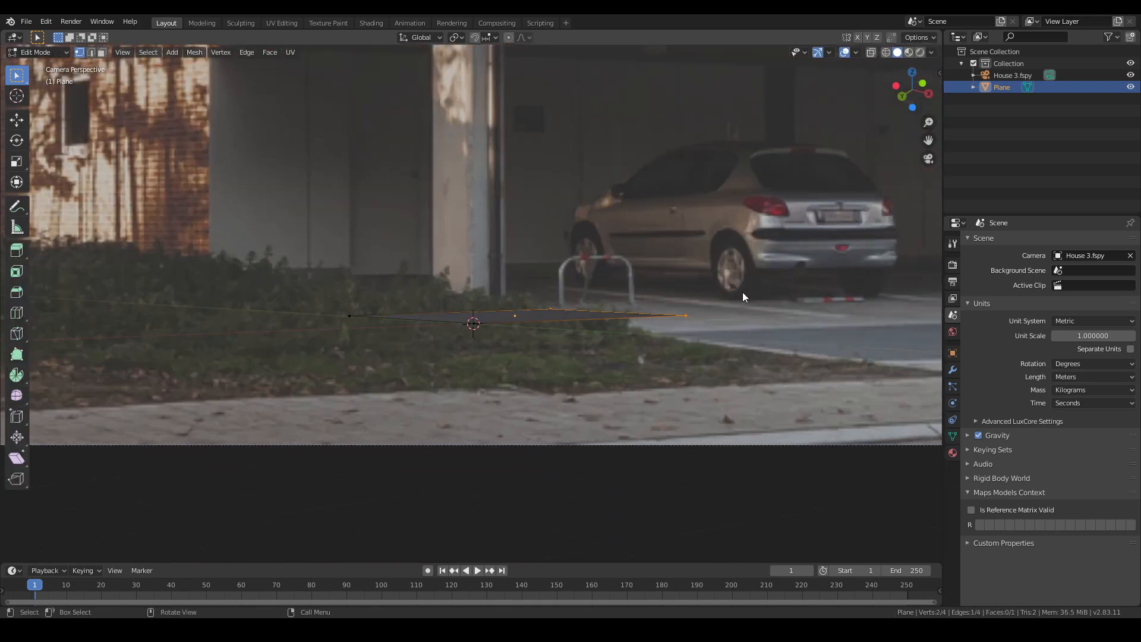
pyautogui.press('g')
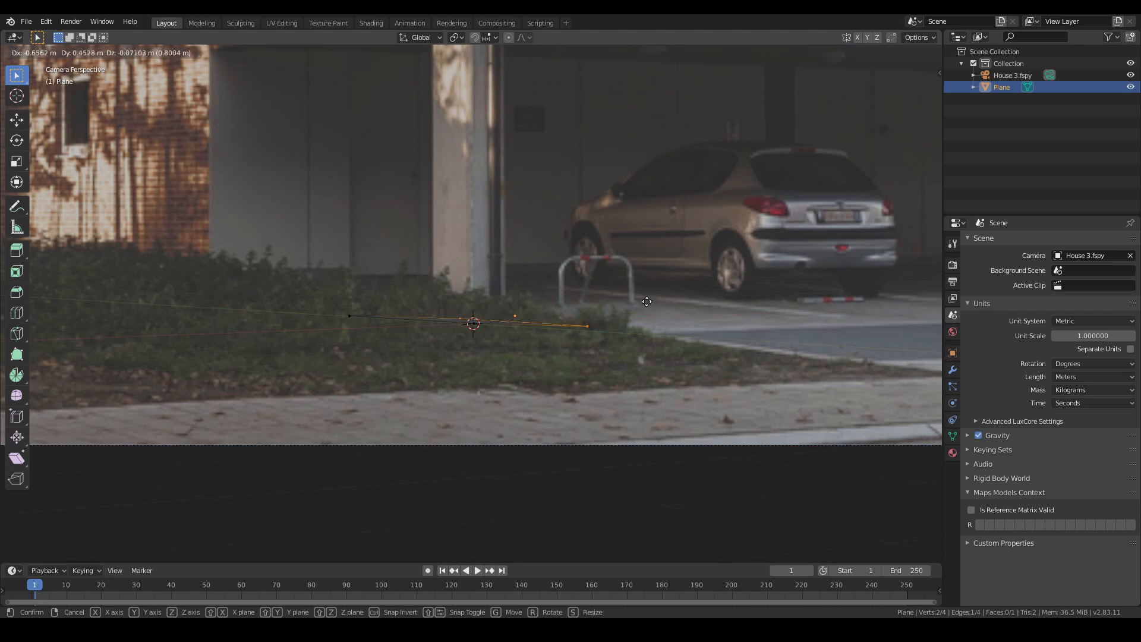
pyautogui.press('x')
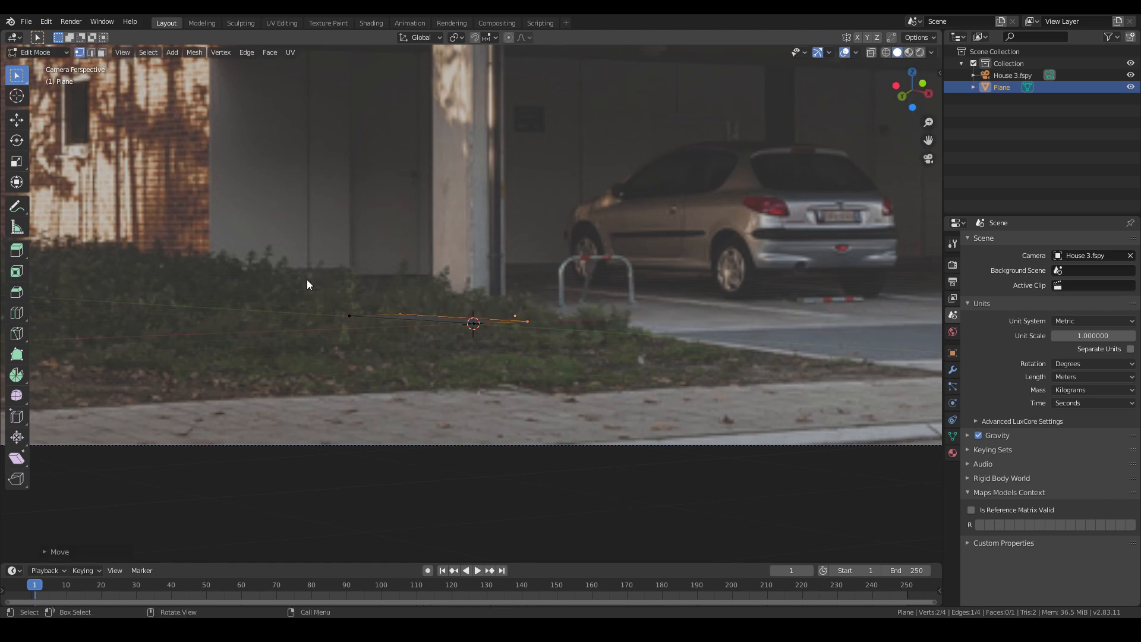
pyautogui.press('y')
pyautogui.click(481, 343)
pyautogui.scroll(-4, 591, 349)
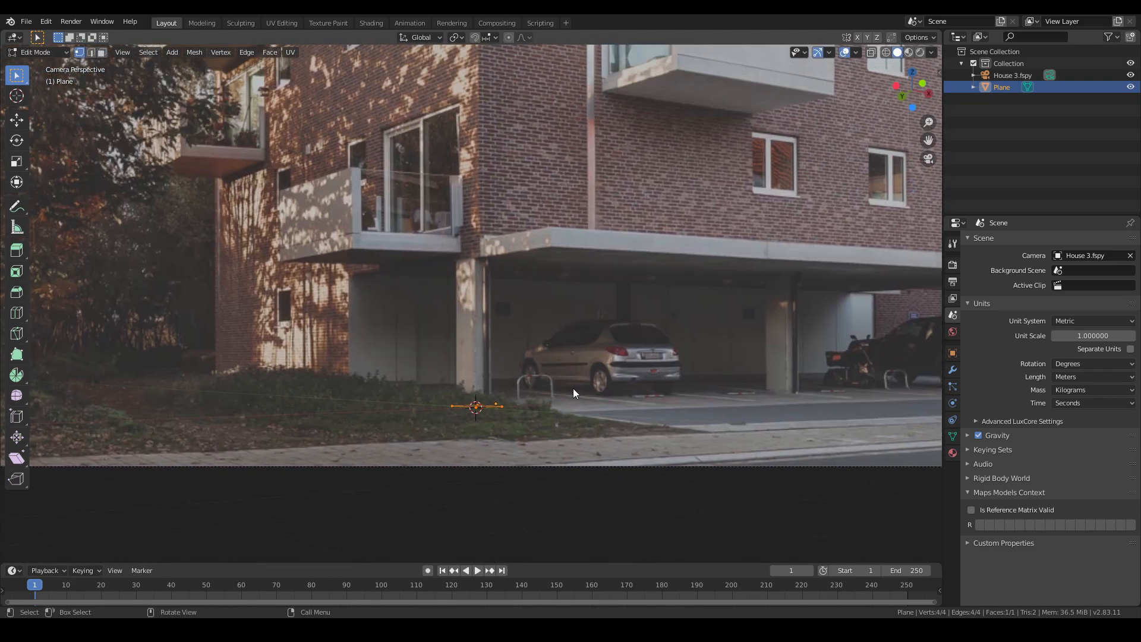
# - Extrude the face upward to the underside of the carport slab to form the column
pyautogui.press('e')
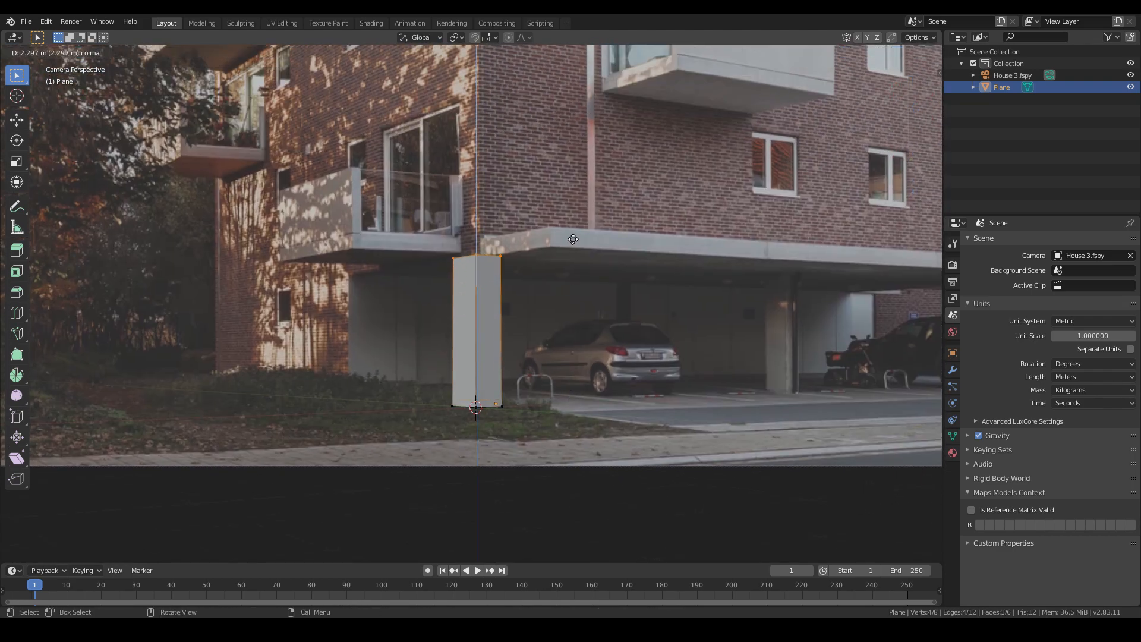
pyautogui.click(572, 240)
pyautogui.scroll(3, 537, 321)
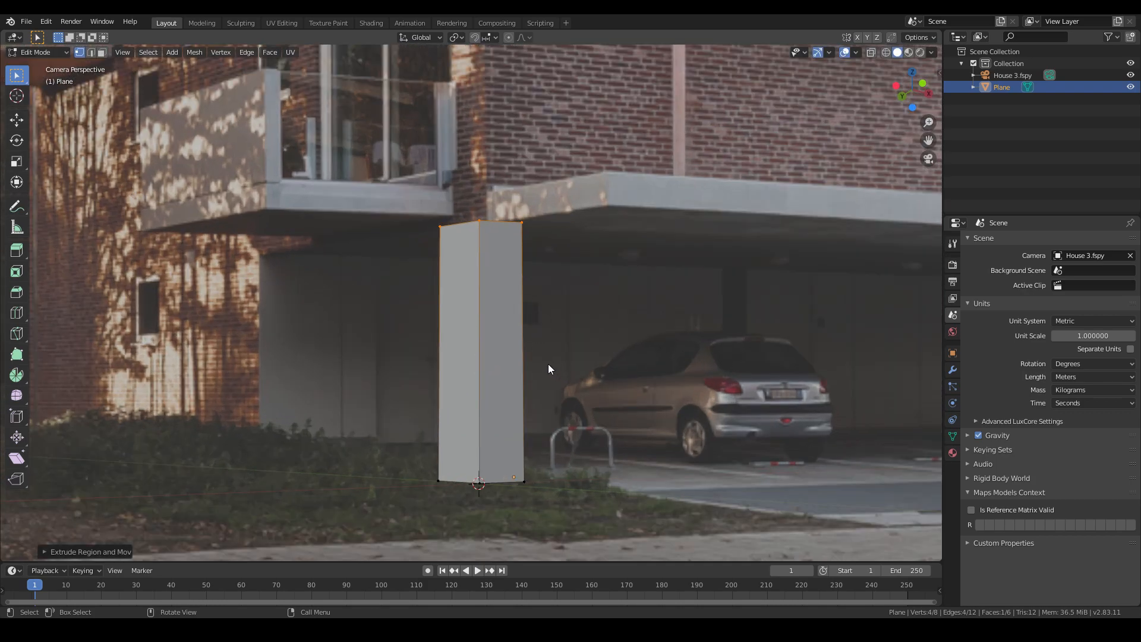
# - Switch the viewport shading to Wireframe to see the photo through the column
pyautogui.press('z')
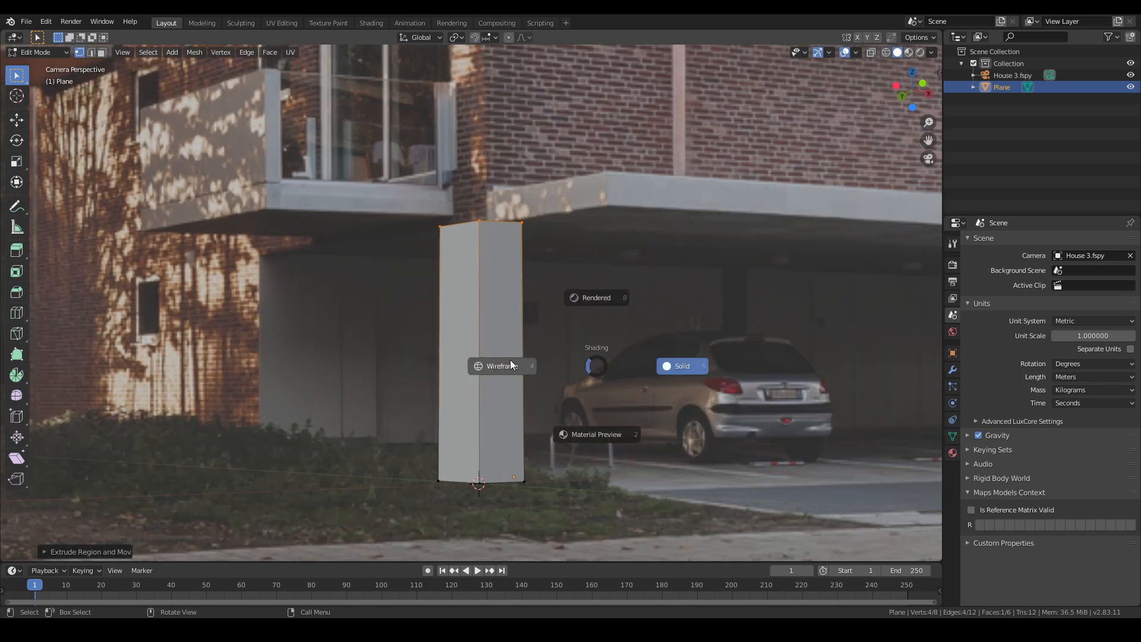
pyautogui.click(511, 365)
pyautogui.press('n')
pyautogui.click(934, 243)
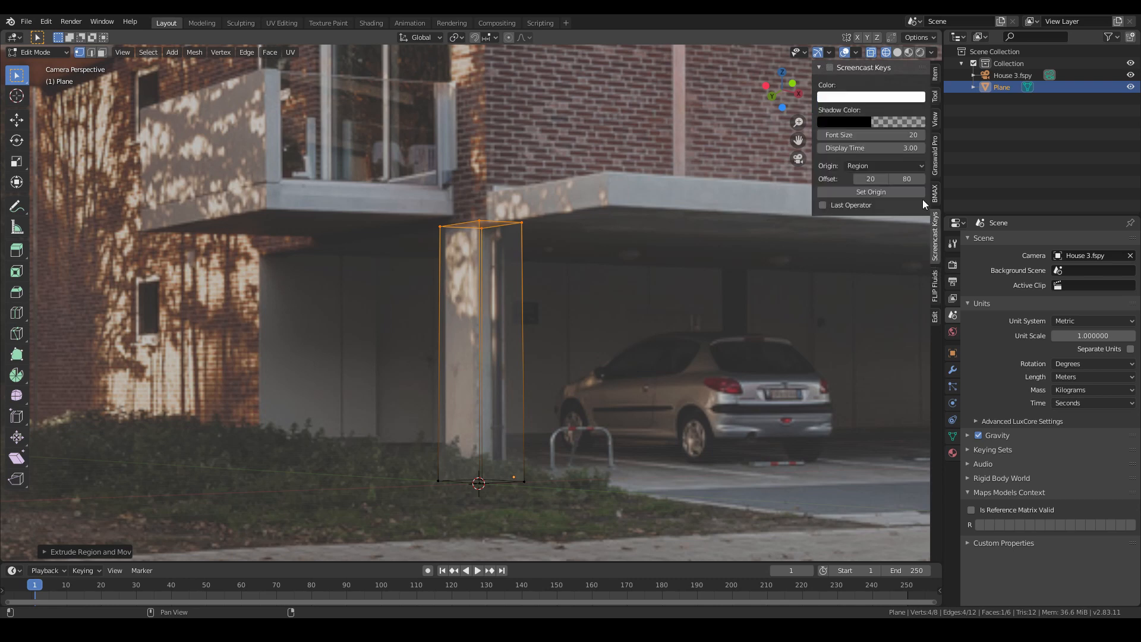
pyautogui.press('n')
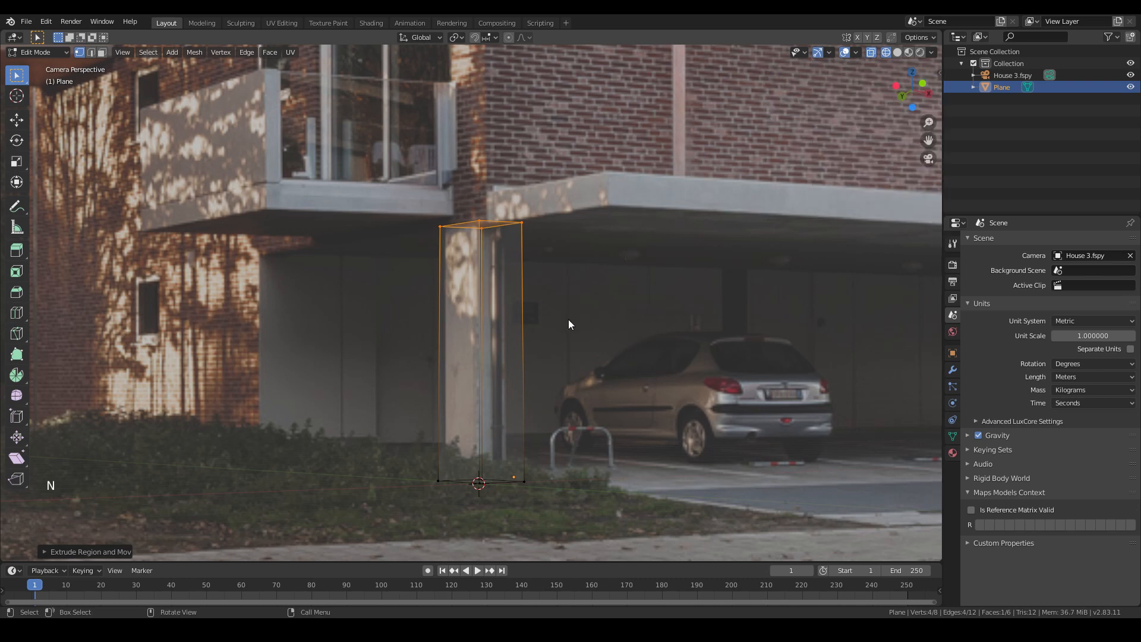
pyautogui.press('z')
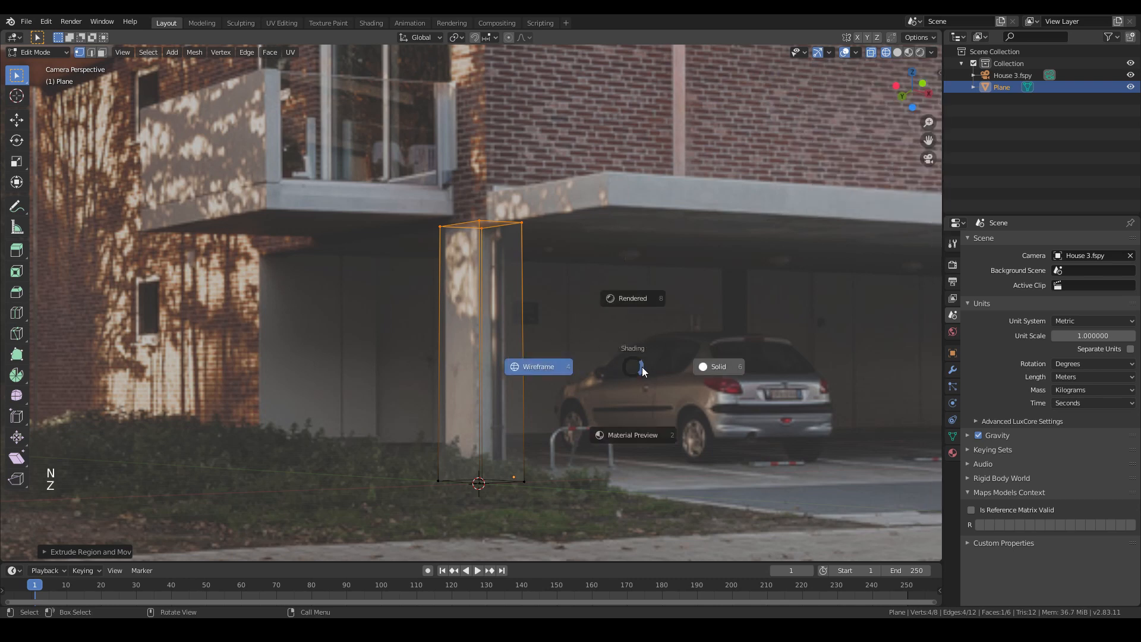
pyautogui.click(514, 367)
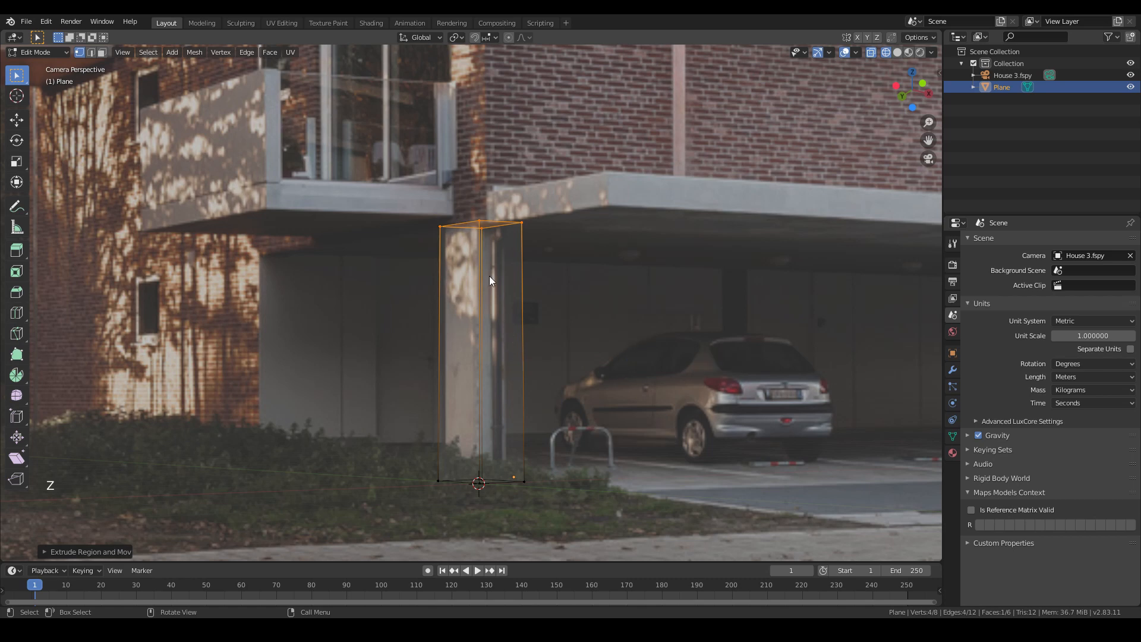
# - Select the column's right-side vertices and move them along X to align with the photo's column edge
pyautogui.moveTo(432, 251); pyautogui.dragTo(597, 413)
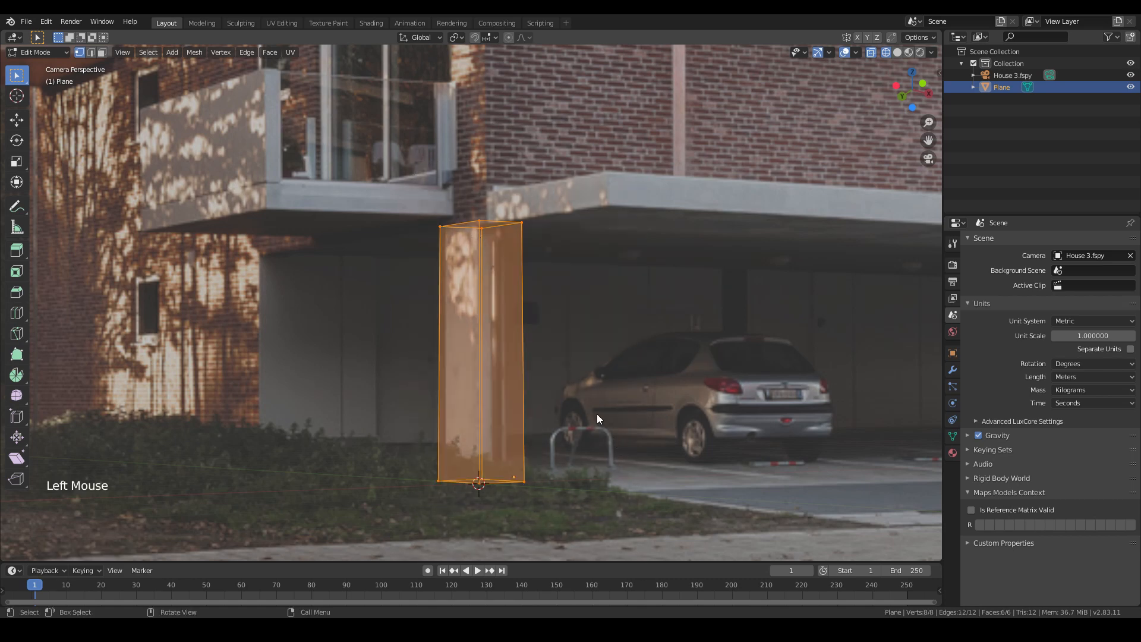
pyautogui.doubleClick(496, 224)
pyautogui.keyDown('shift'); pyautogui.click(523, 225); pyautogui.keyUp('shift')
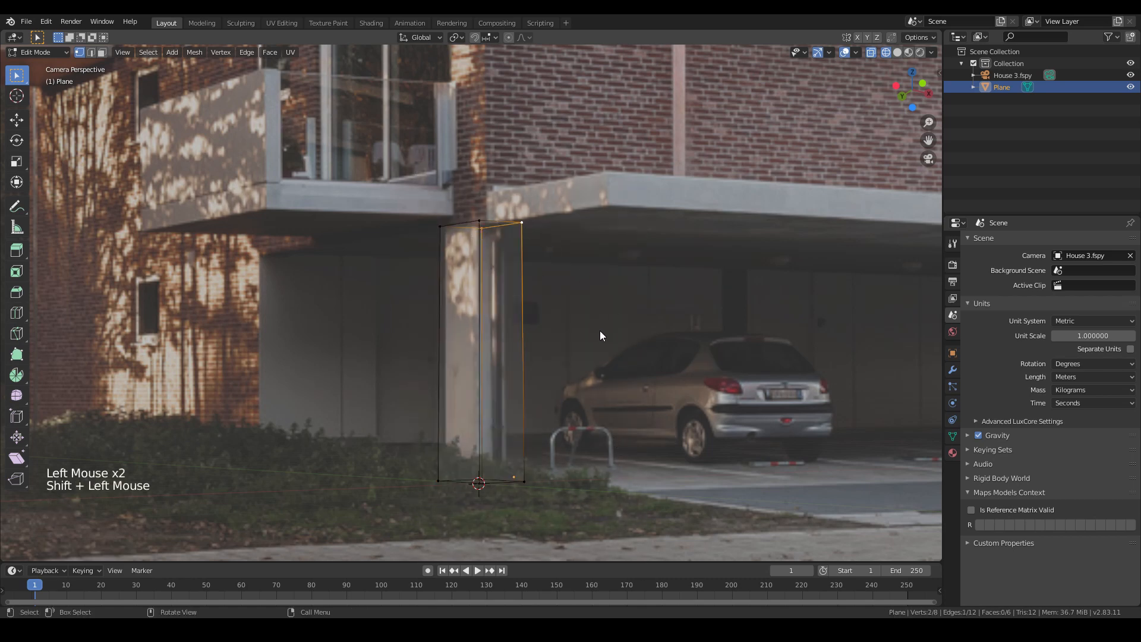
pyautogui.press('g')
pyautogui.press('Escape')
pyautogui.keyDown('shift'); pyautogui.click(516, 483); pyautogui.keyUp('shift')
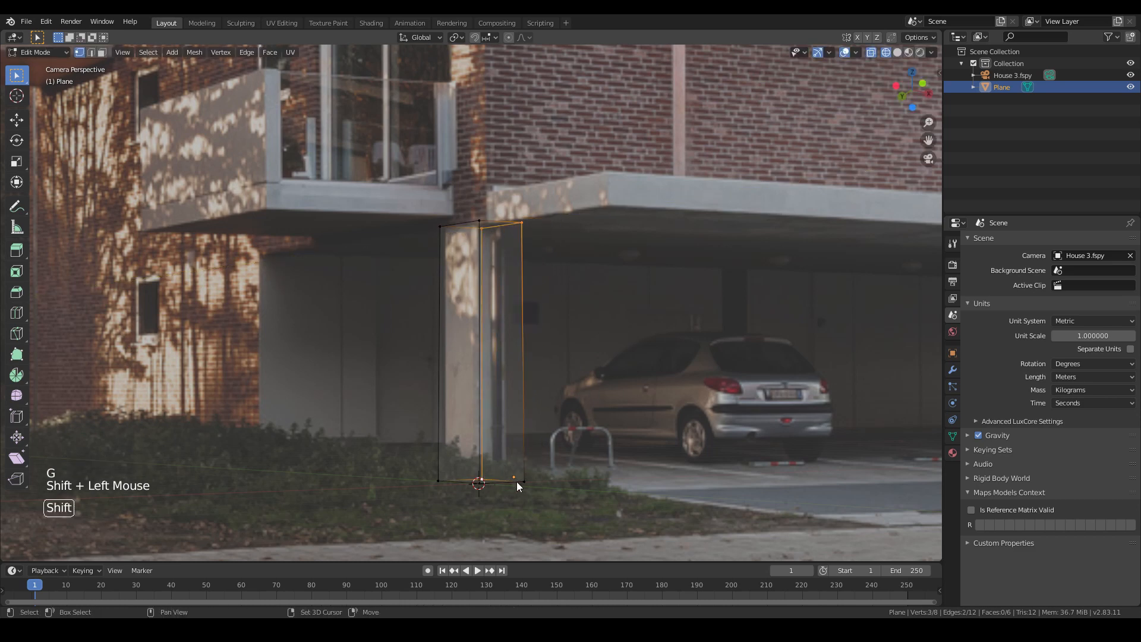
pyautogui.keyDown('shift'); pyautogui.click(521, 482); pyautogui.keyUp('shift')
pyautogui.press('g')
pyautogui.press('y')
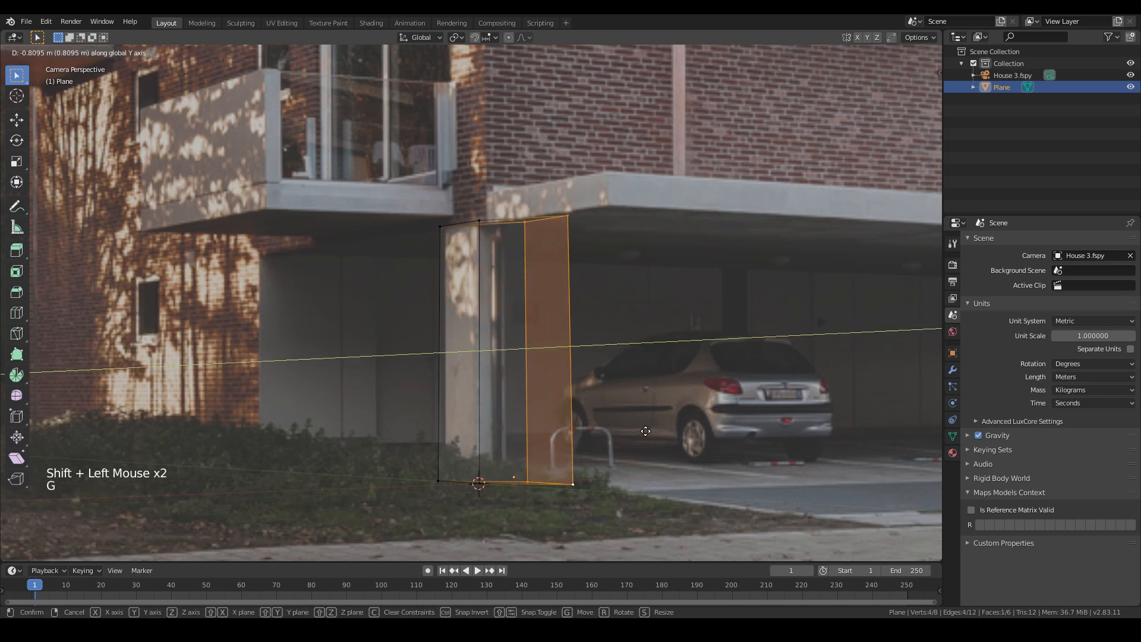
pyautogui.press('y')
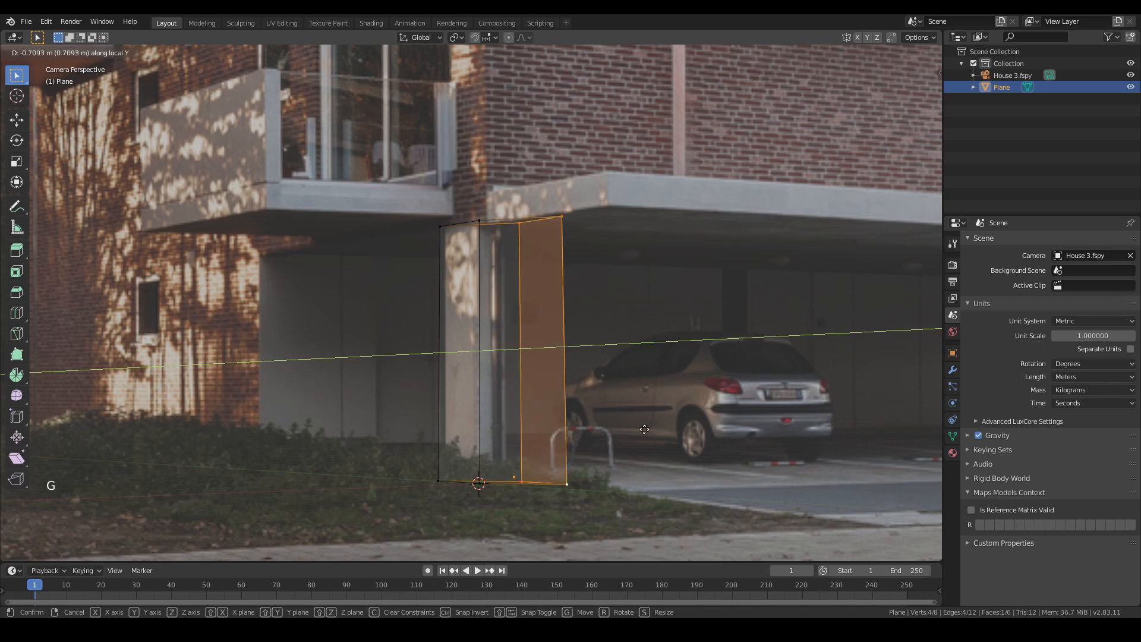
pyautogui.press('x')
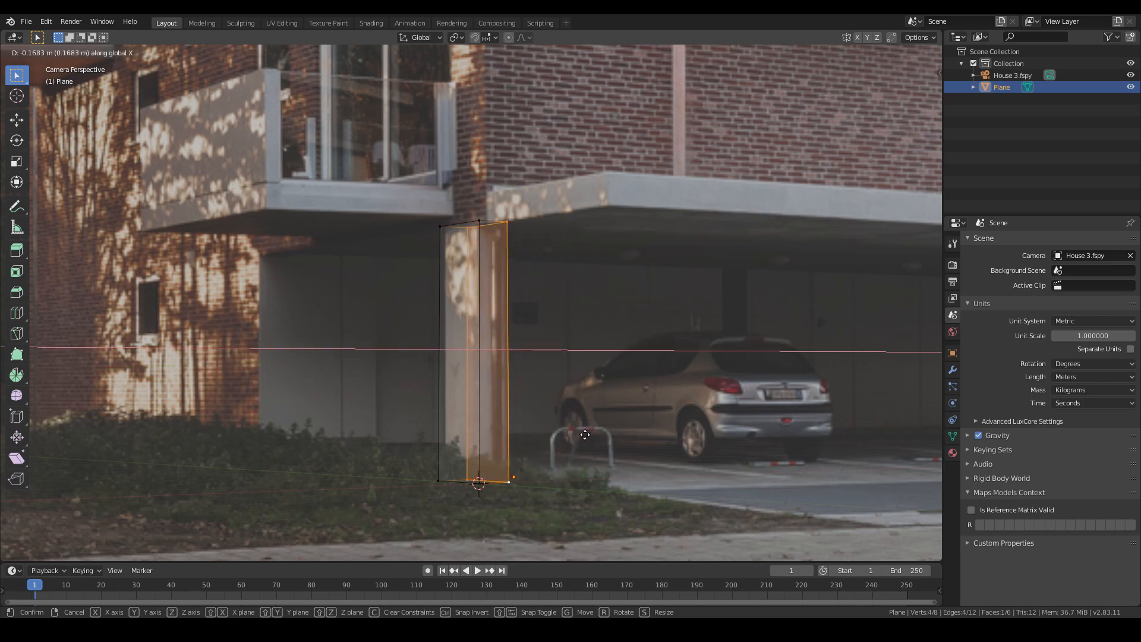
pyautogui.click(548, 395)
# - Move the column's left-side vertices along Y to match the photo, then turn off X-ray
pyautogui.click(440, 228)
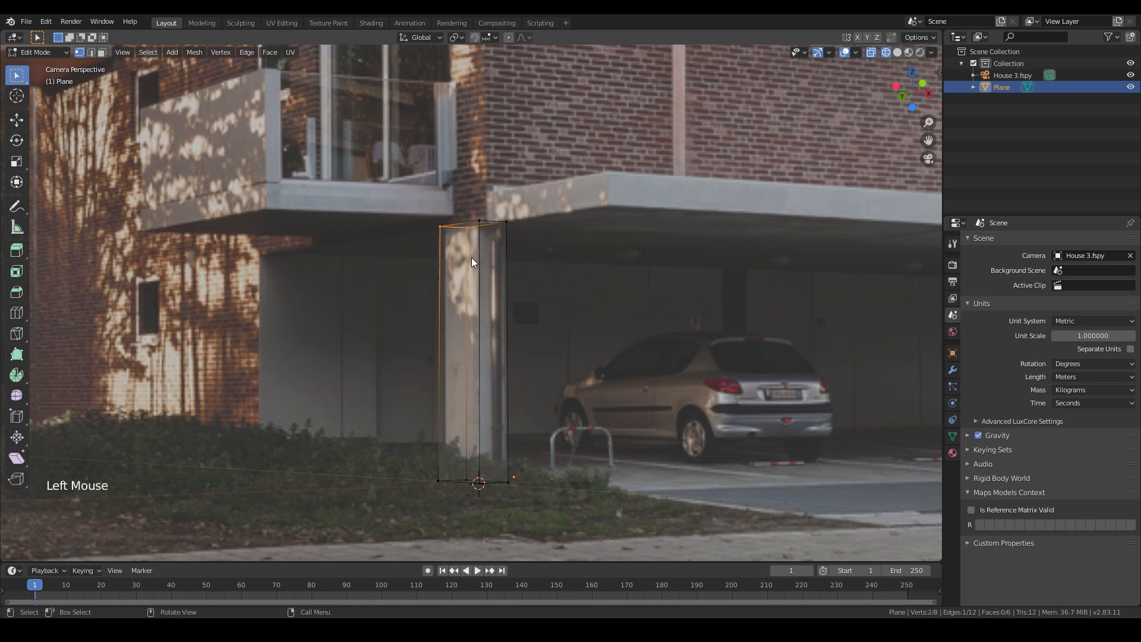
pyautogui.keyDown('shift'); pyautogui.moveTo(424, 402); pyautogui.dragTo(472, 494); pyautogui.keyUp('shift')
pyautogui.press('g')
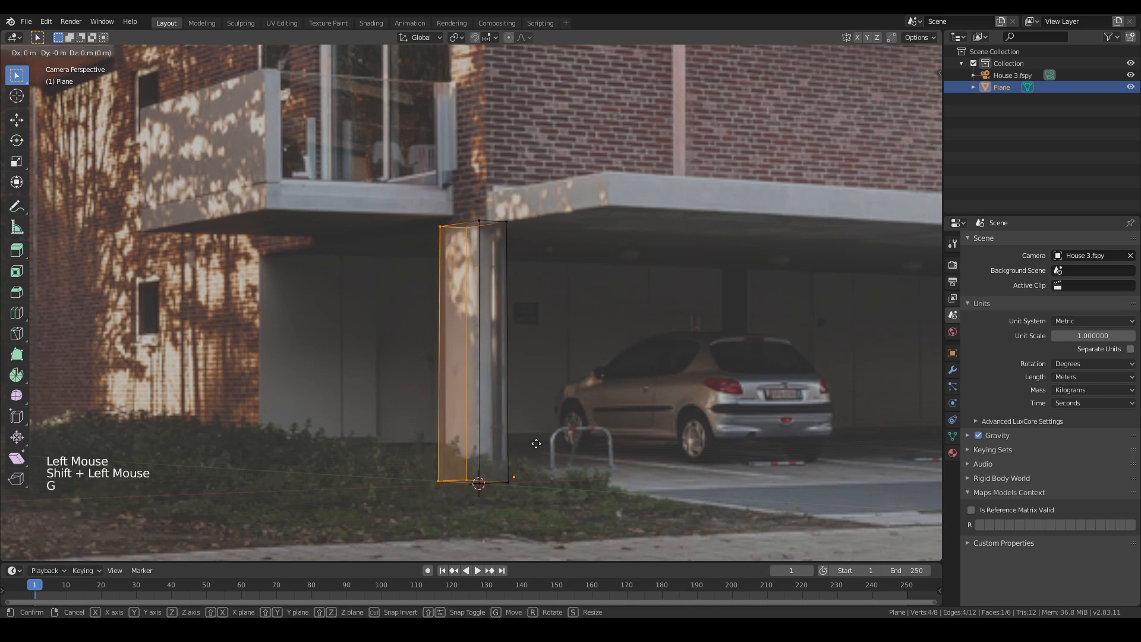
pyautogui.press('y')
pyautogui.click(466, 345)
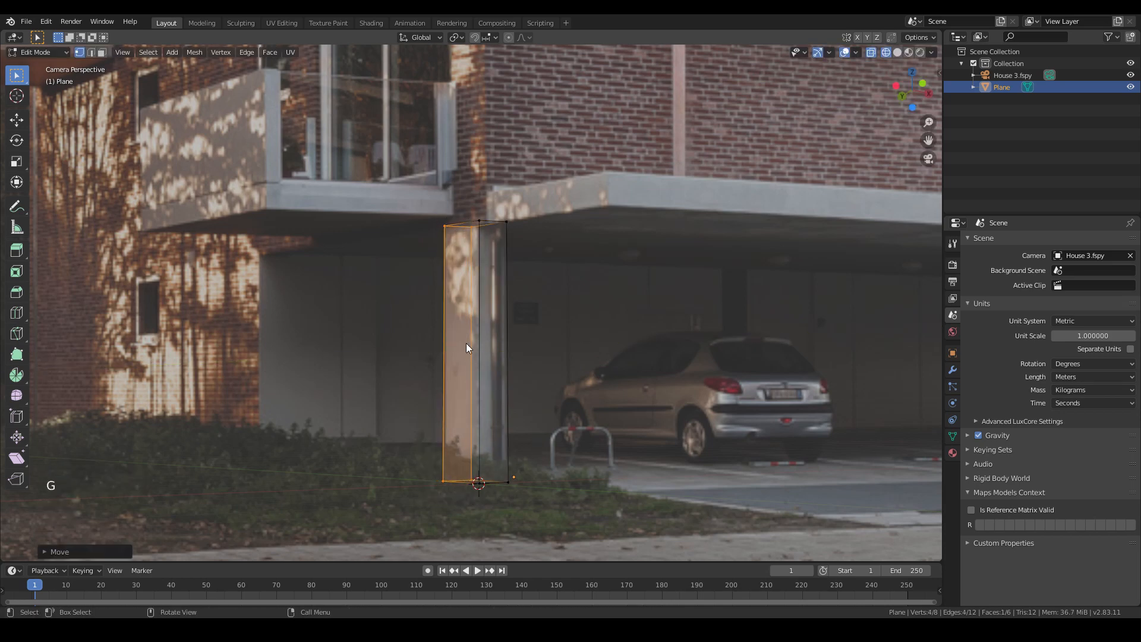
pyautogui.click(355, 195)
pyautogui.hotkey('alt', 'z')
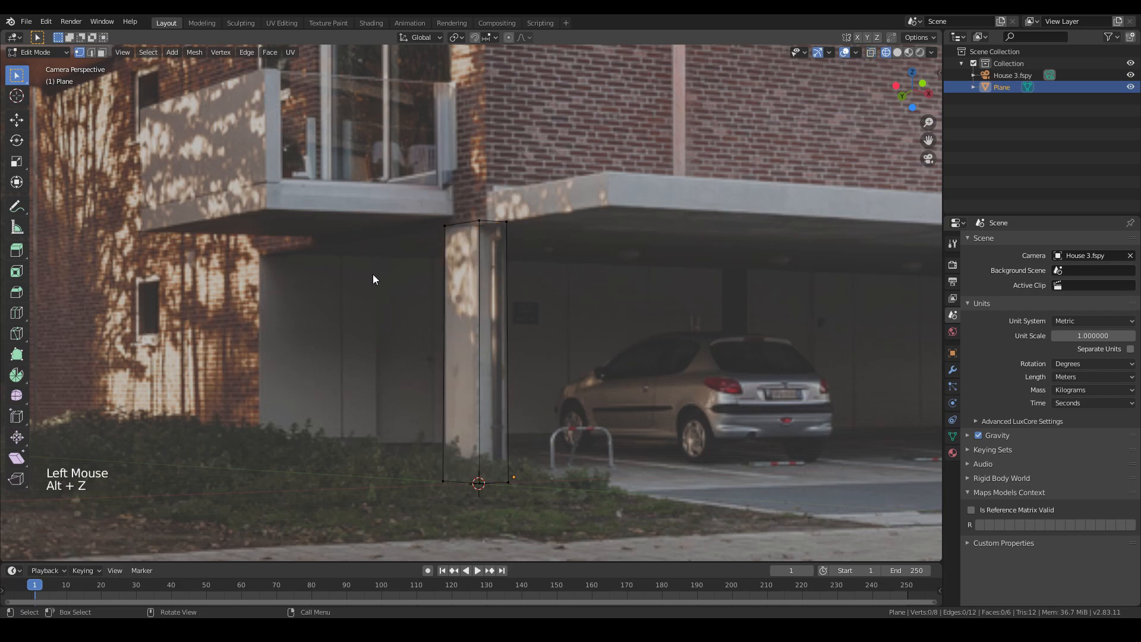
# - Select the column's geometry and duplicate it along X onto the next carport column
pyautogui.click(403, 386)
pyautogui.scroll(-2, 419, 432)
pyautogui.scroll(-1, 419, 432)
pyautogui.click(547, 469)
pyautogui.scroll(3, 446, 301)
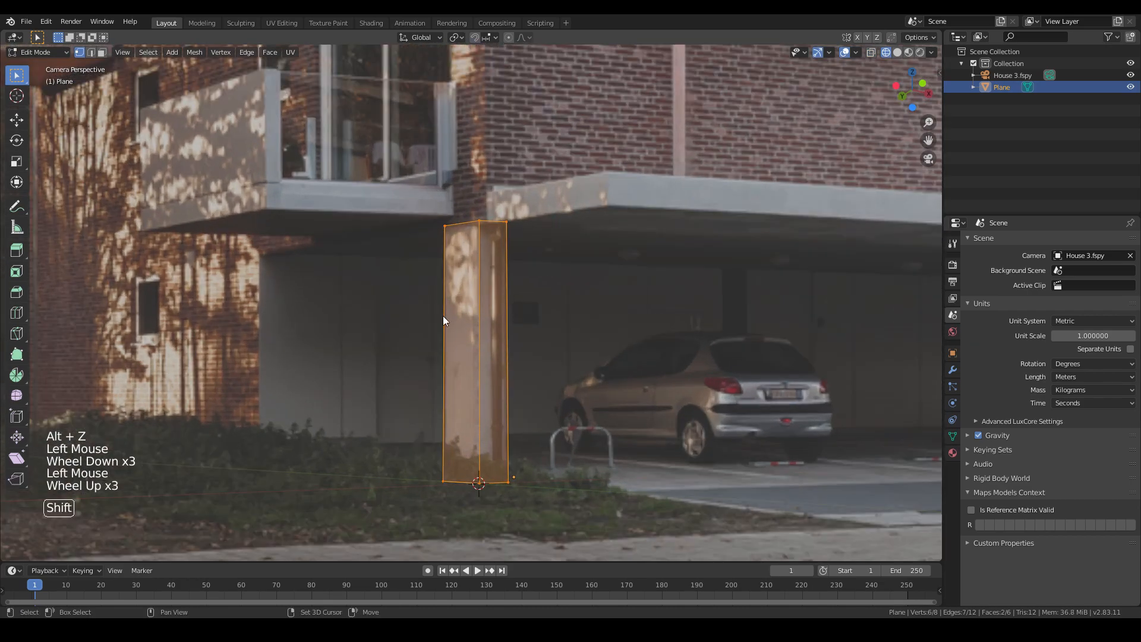
pyautogui.scroll(-2, 435, 355)
pyautogui.keyDown('shift'); pyautogui.moveTo(446, 362); pyautogui.dragTo(330, 372, button='middle'); pyautogui.keyUp('shift')
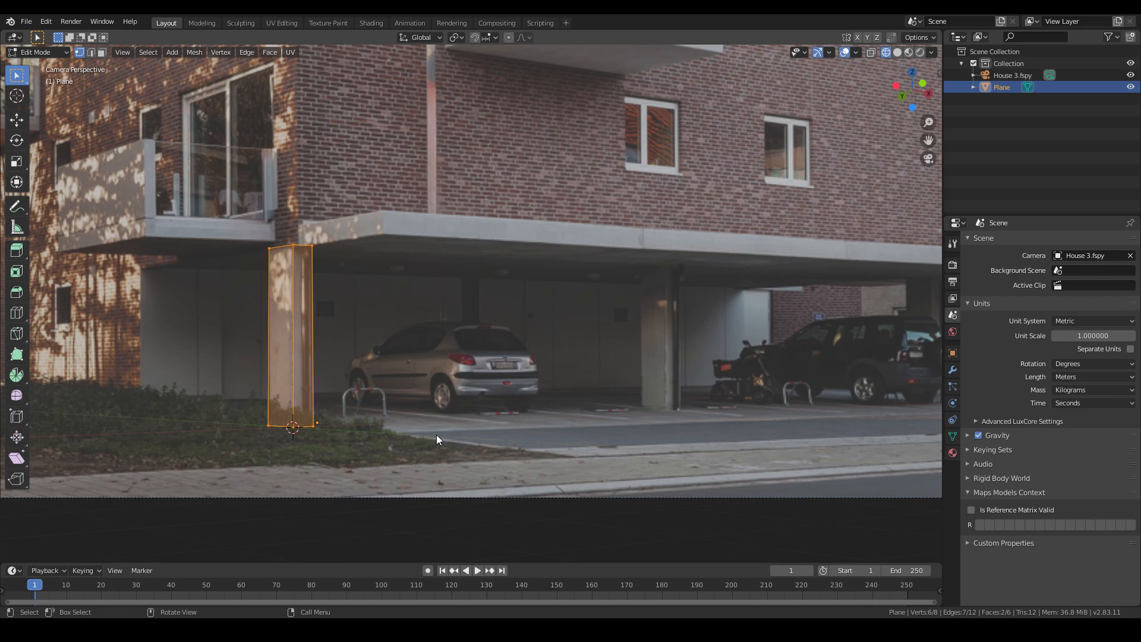
pyautogui.press('shift')
pyautogui.hotkey('shift', 'd')
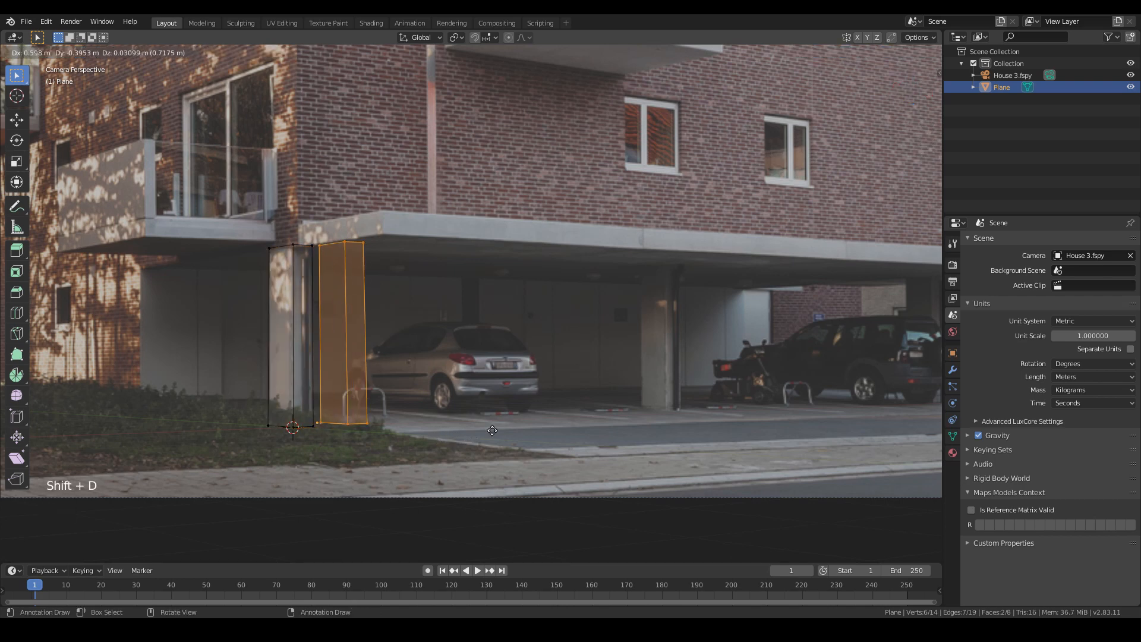
pyautogui.press('x')
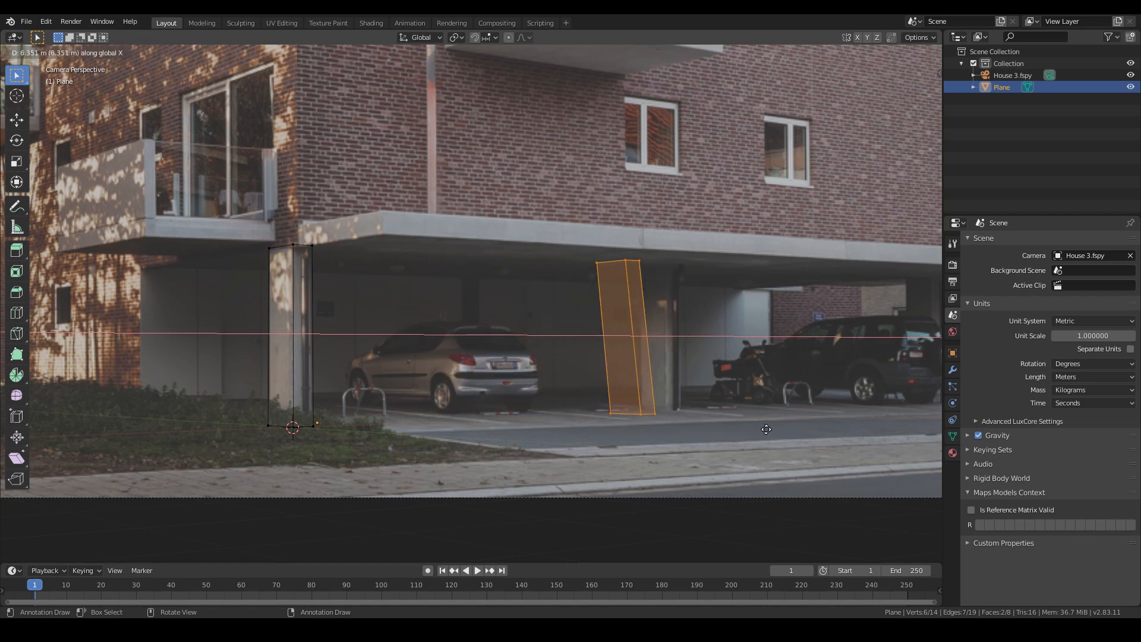
pyautogui.click(798, 425)
pyautogui.keyDown('shift'); pyautogui.moveTo(797, 424); pyautogui.dragTo(662, 276, button='middle'); pyautogui.keyUp('shift')
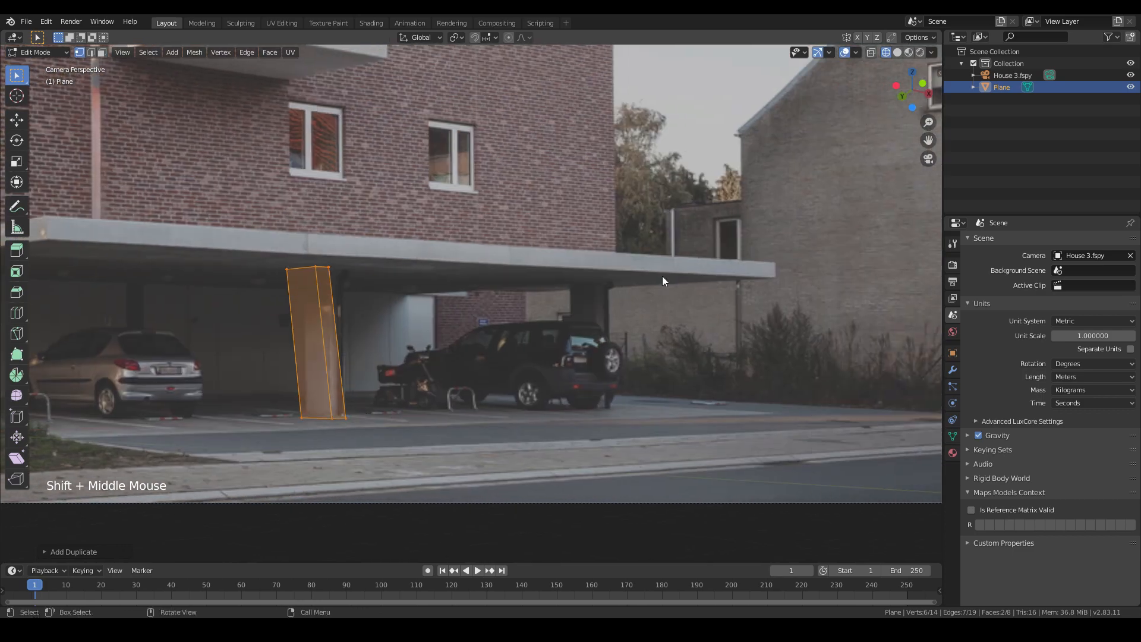
pyautogui.scroll(-3, 481, 351)
pyautogui.keyDown('shift'); pyautogui.moveTo(481, 352); pyautogui.dragTo(436, 387, button='middle'); pyautogui.keyUp('shift')
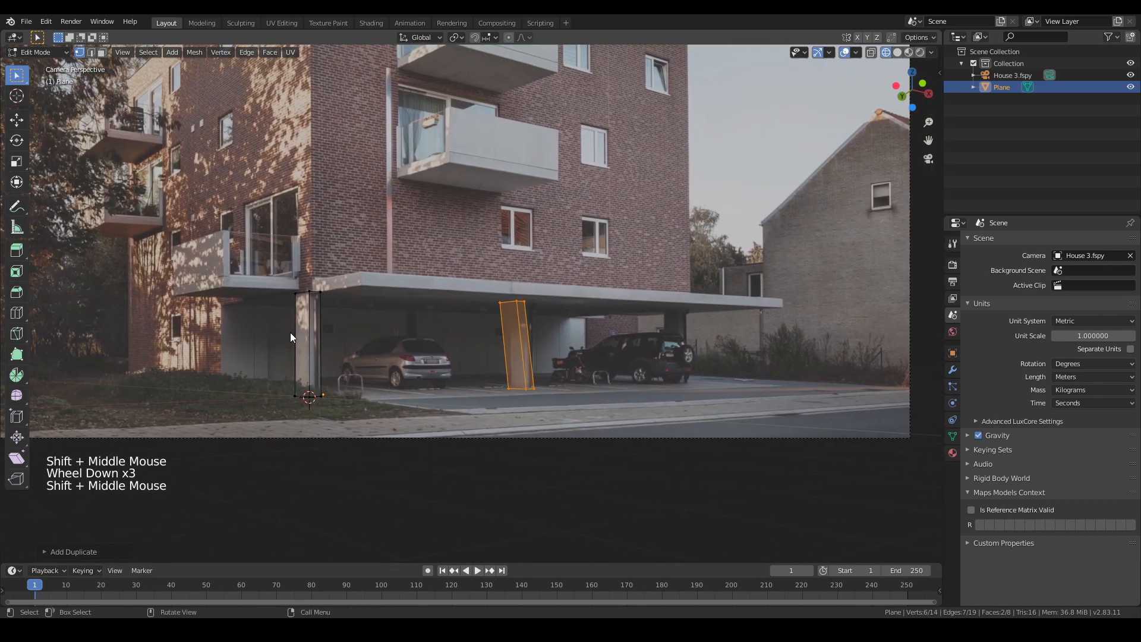
pyautogui.keyDown('shift'); pyautogui.moveTo(304, 248); pyautogui.dragTo(338, 405, button='middle'); pyautogui.keyUp('shift')
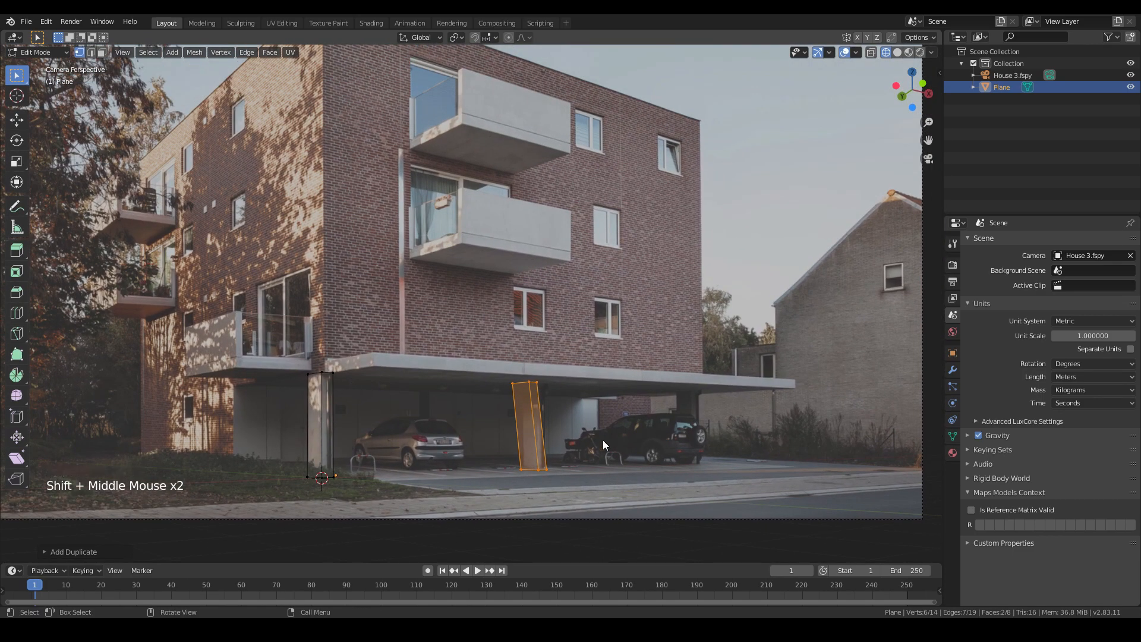
# - Duplicate the column geometry along X onto the third carport column
pyautogui.scroll(3, 601, 445)
pyautogui.keyDown('shift'); pyautogui.moveTo(601, 444); pyautogui.dragTo(522, 366, button='middle'); pyautogui.keyUp('shift')
pyautogui.scroll(-2, 546, 416)
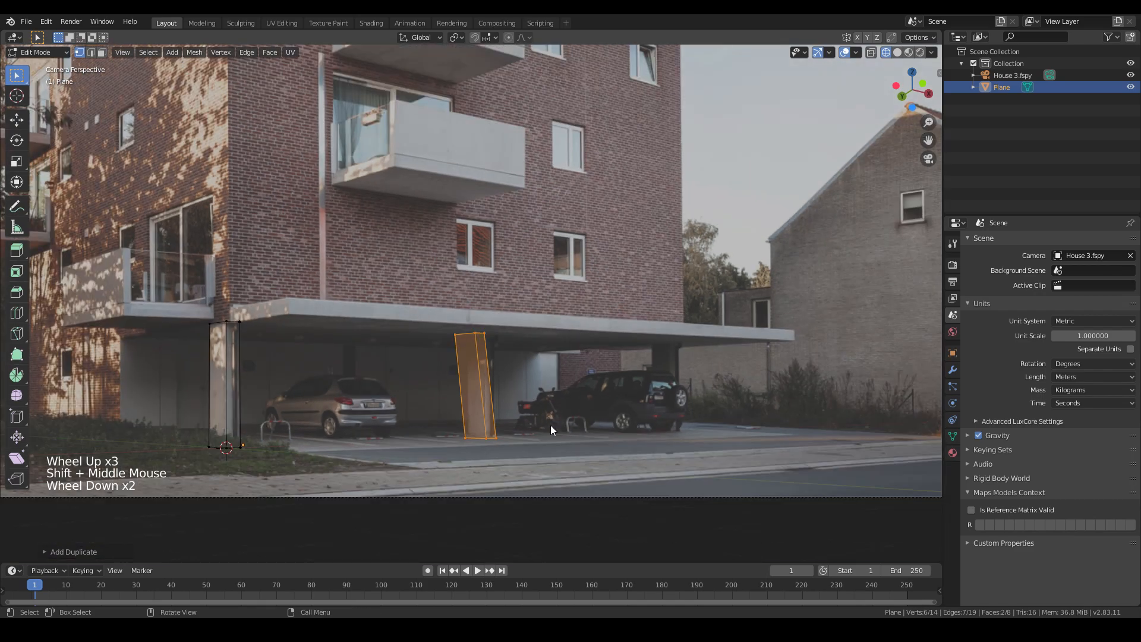
pyautogui.keyDown('shift'); pyautogui.moveTo(477, 429); pyautogui.dragTo(589, 445, button='middle'); pyautogui.keyUp('shift')
pyautogui.scroll(-1, 592, 452)
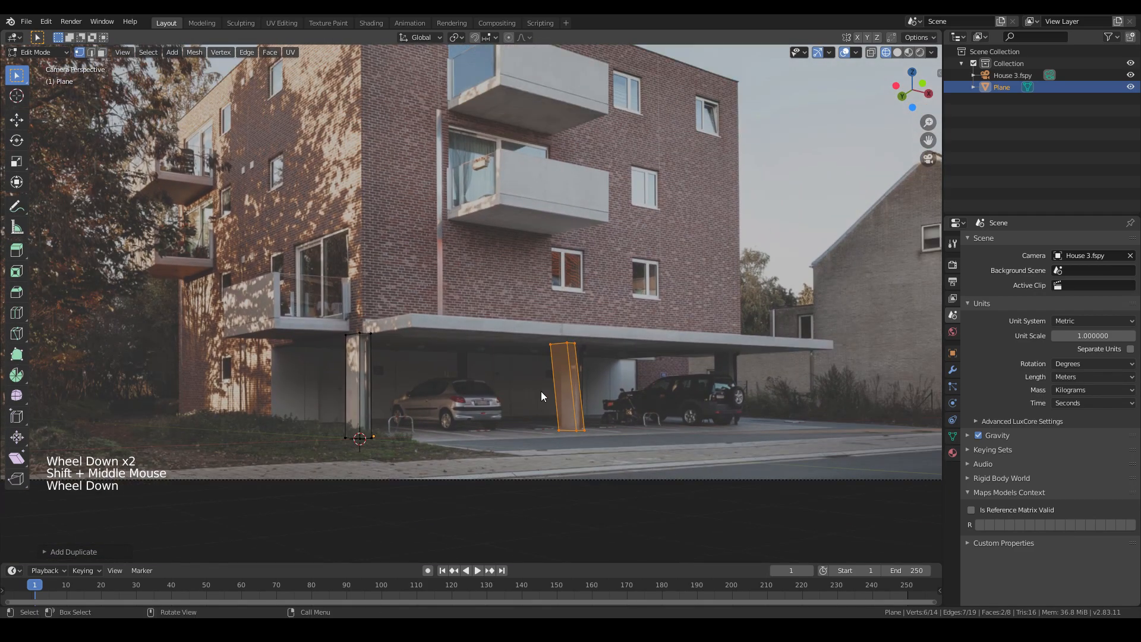
pyautogui.keyDown('shift'); pyautogui.moveTo(532, 369); pyautogui.dragTo(533, 419, button='middle'); pyautogui.keyUp('shift')
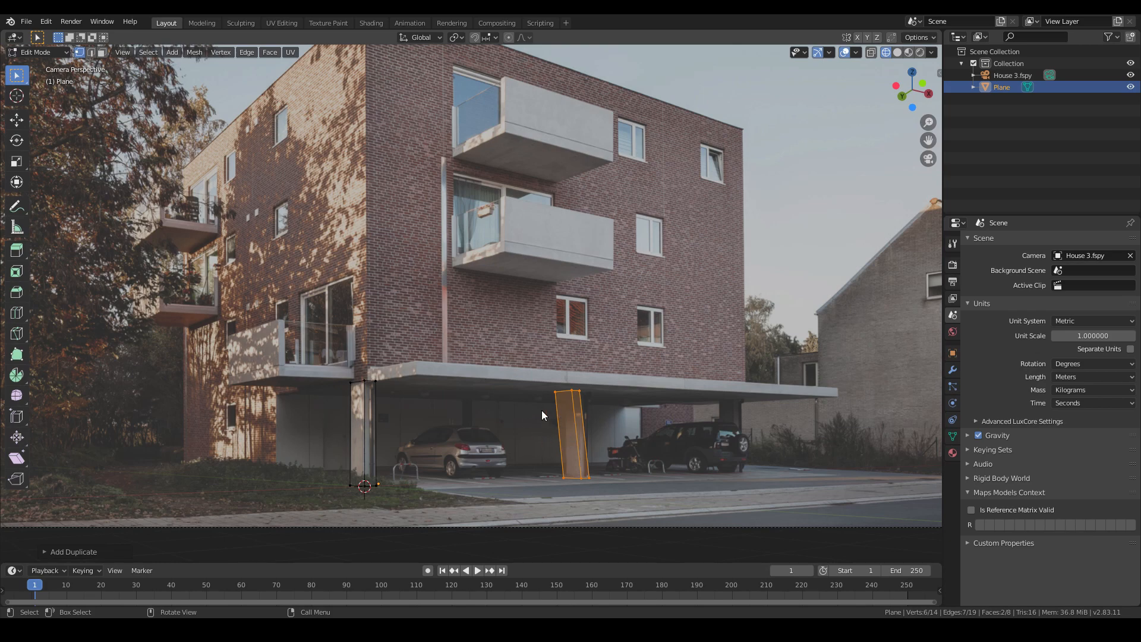
pyautogui.scroll(1, 590, 457)
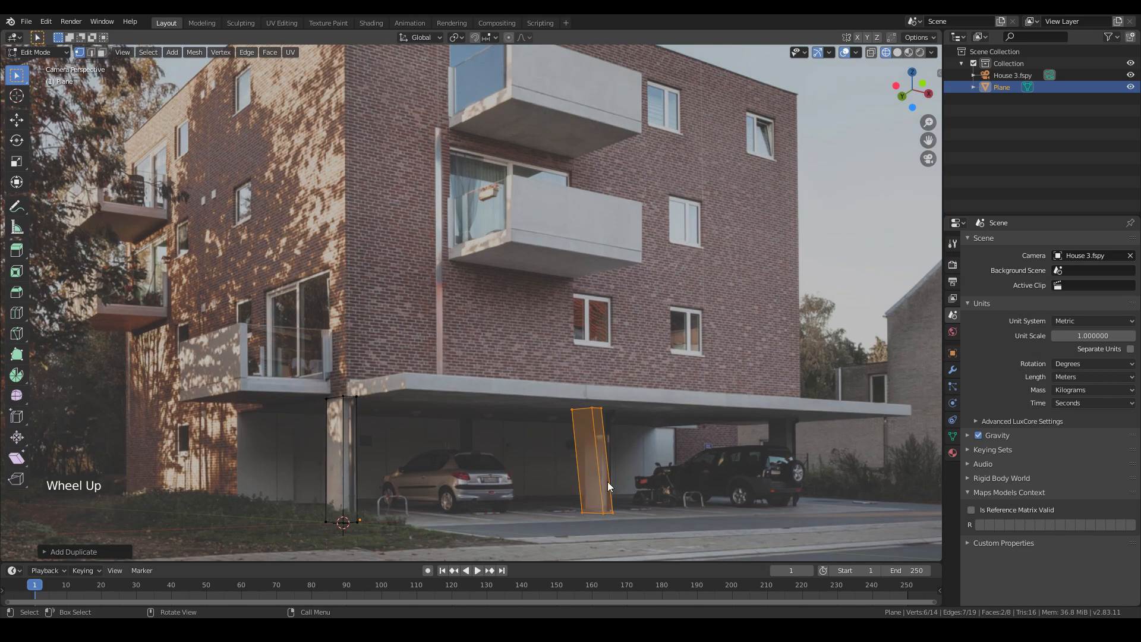
pyautogui.keyDown('shift'); pyautogui.moveTo(618, 504); pyautogui.dragTo(601, 465, button='middle'); pyautogui.keyUp('shift')
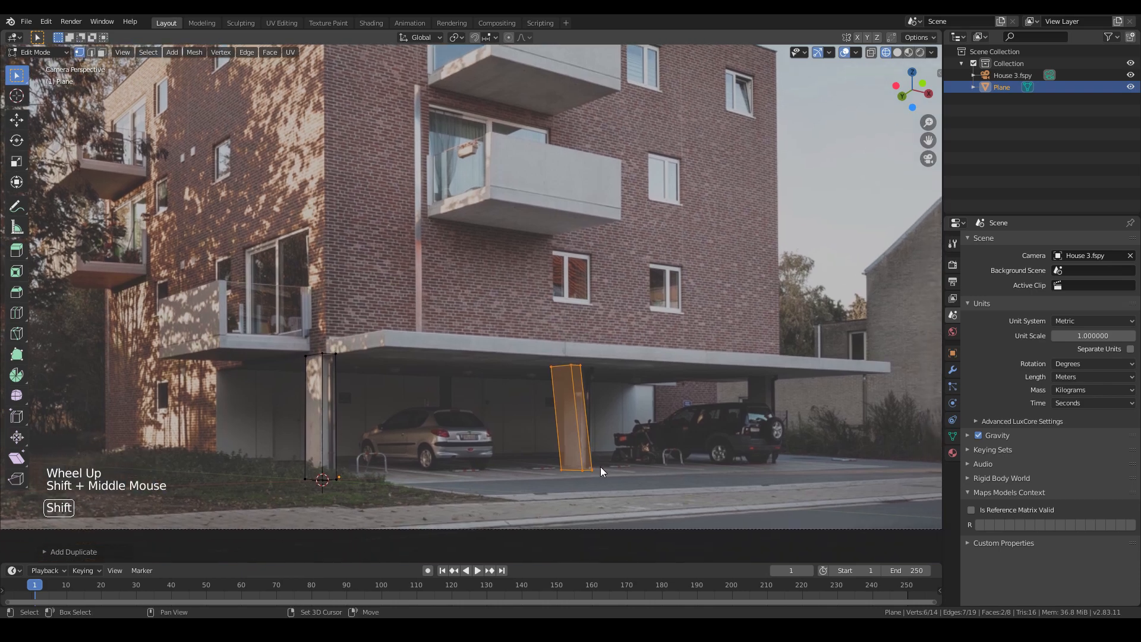
pyautogui.hotkey('shift', 'd')
pyautogui.press('x')
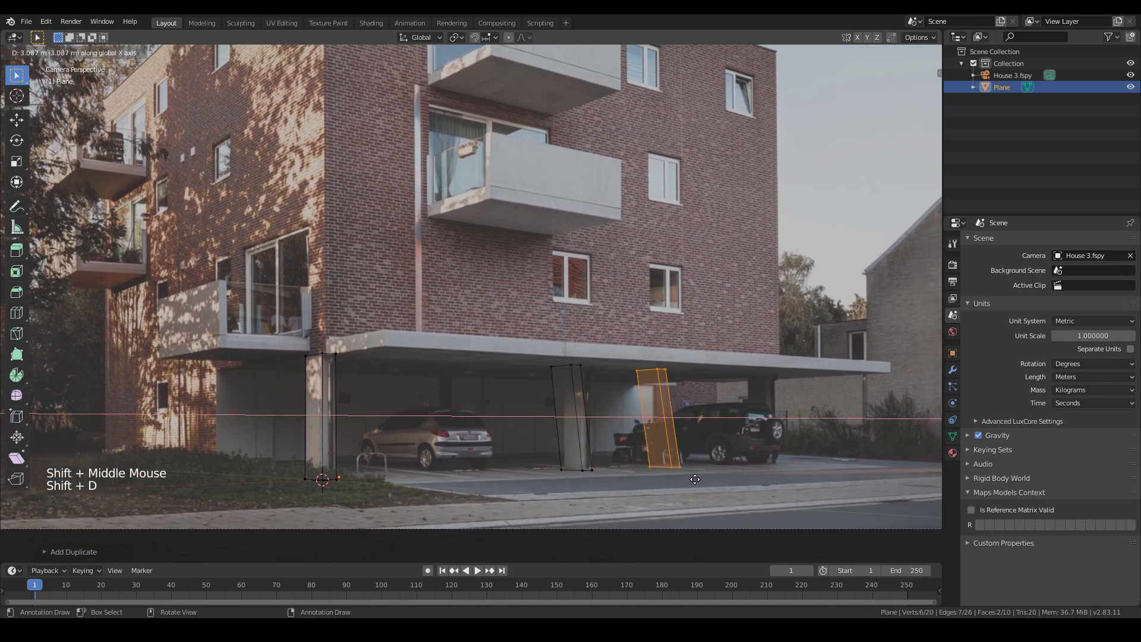
pyautogui.click(778, 473)
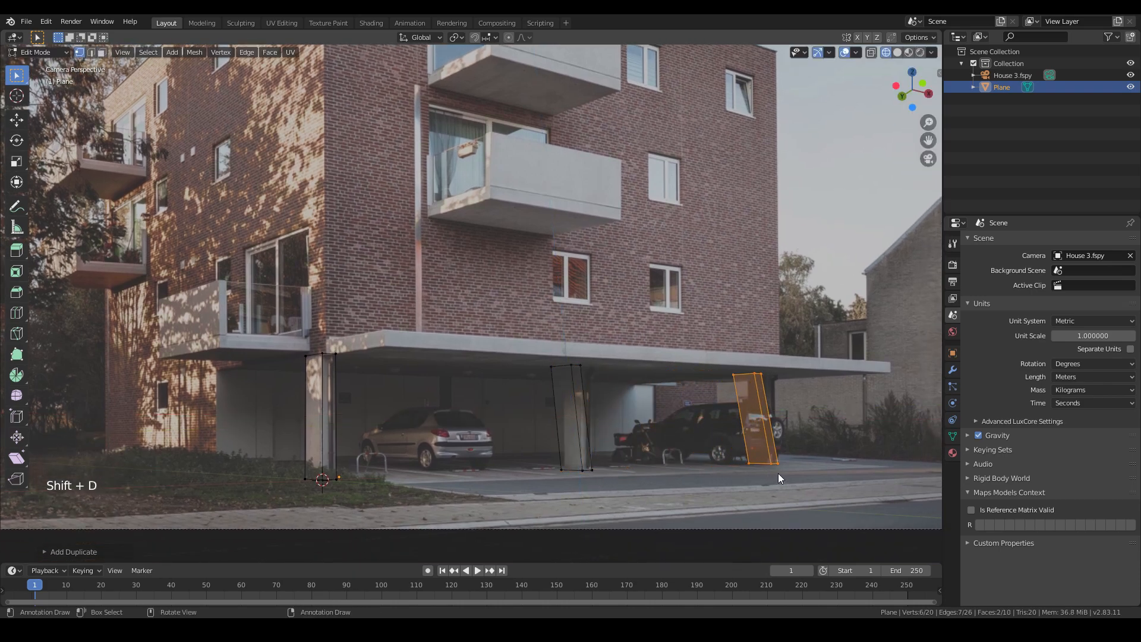
# - Select the duplicated column's right-side vertices and move them along X to match the photo's column width
pyautogui.scroll(3, 740, 469)
pyautogui.keyDown('shift'); pyautogui.scroll(1, 739, 469); pyautogui.keyUp('shift')
pyautogui.keyDown('shift'); pyautogui.moveTo(726, 484); pyautogui.dragTo(444, 330, button='middle'); pyautogui.keyUp('shift')
pyautogui.keyDown('shift'); pyautogui.scroll(-1, 445, 329); pyautogui.keyUp('shift')
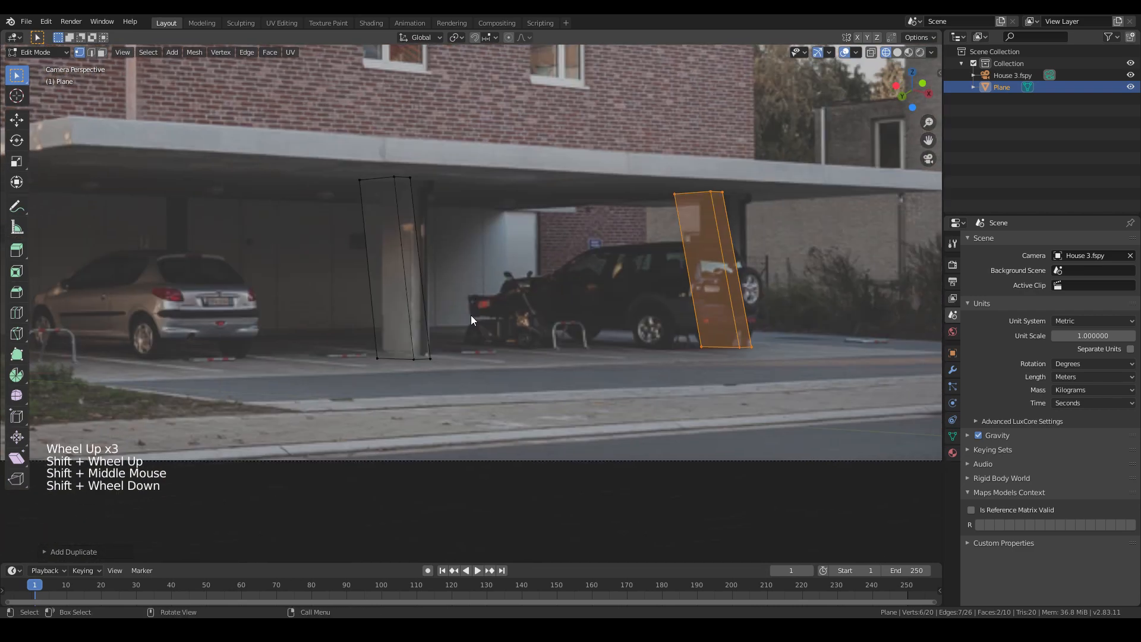
pyautogui.scroll(2, 439, 393)
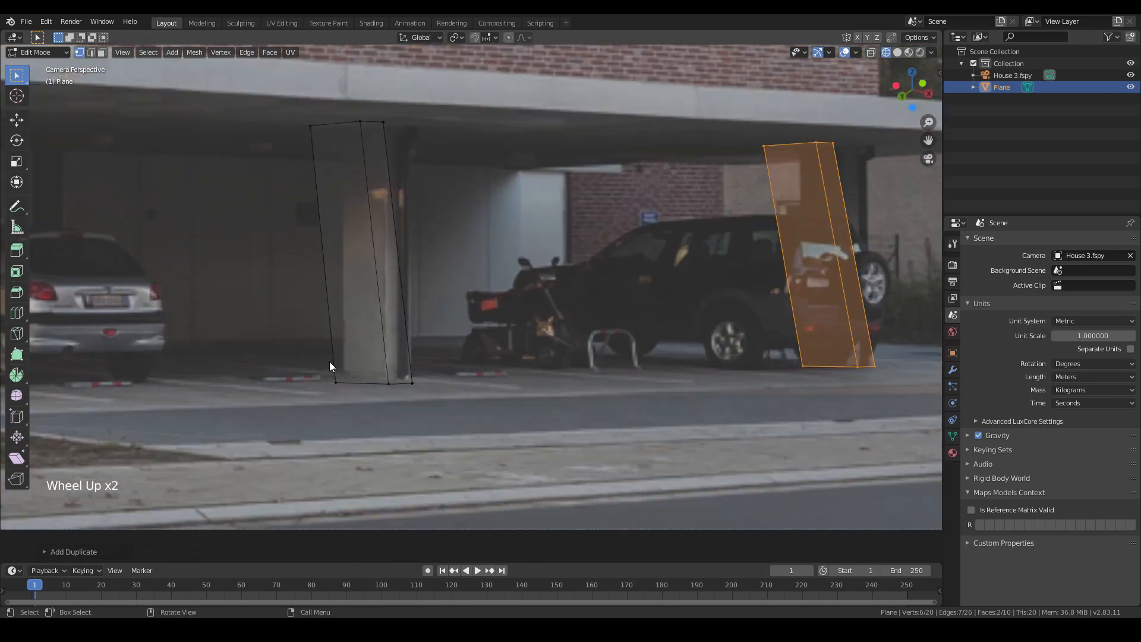
pyautogui.moveTo(325, 361); pyautogui.dragTo(476, 416)
pyautogui.moveTo(343, 374); pyautogui.dragTo(487, 415)
pyautogui.moveTo(317, 359); pyautogui.dragTo(511, 414)
pyautogui.moveTo(790, 345); pyautogui.dragTo(918, 385)
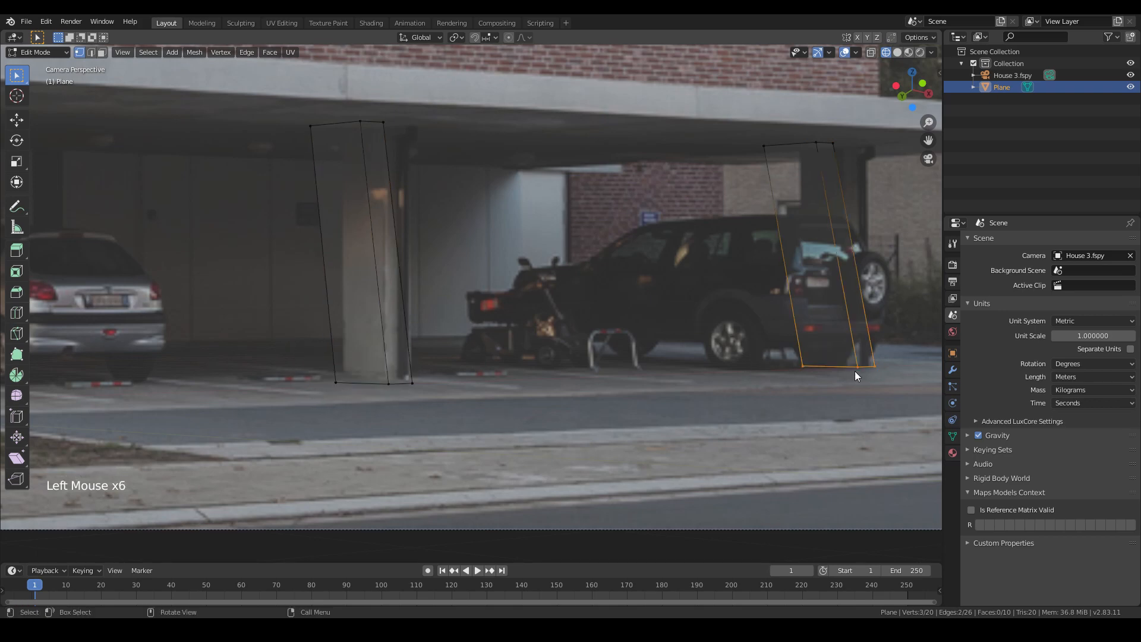
pyautogui.press('g')
pyautogui.press('x')
pyautogui.click(859, 375)
# - Select the whole duplicated column and move it along X to line up with the photo's column
pyautogui.moveTo(736, 119); pyautogui.dragTo(915, 399)
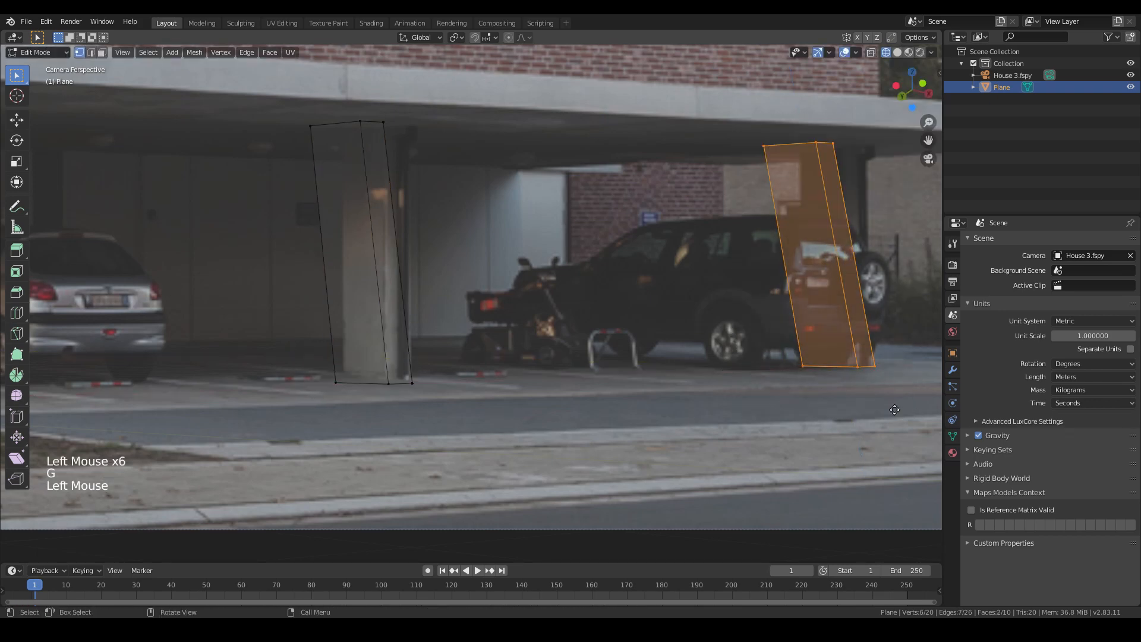
pyautogui.press('g')
pyautogui.press('x')
pyautogui.click(842, 343)
pyautogui.click(842, 341)
pyautogui.scroll(-4, 829, 304)
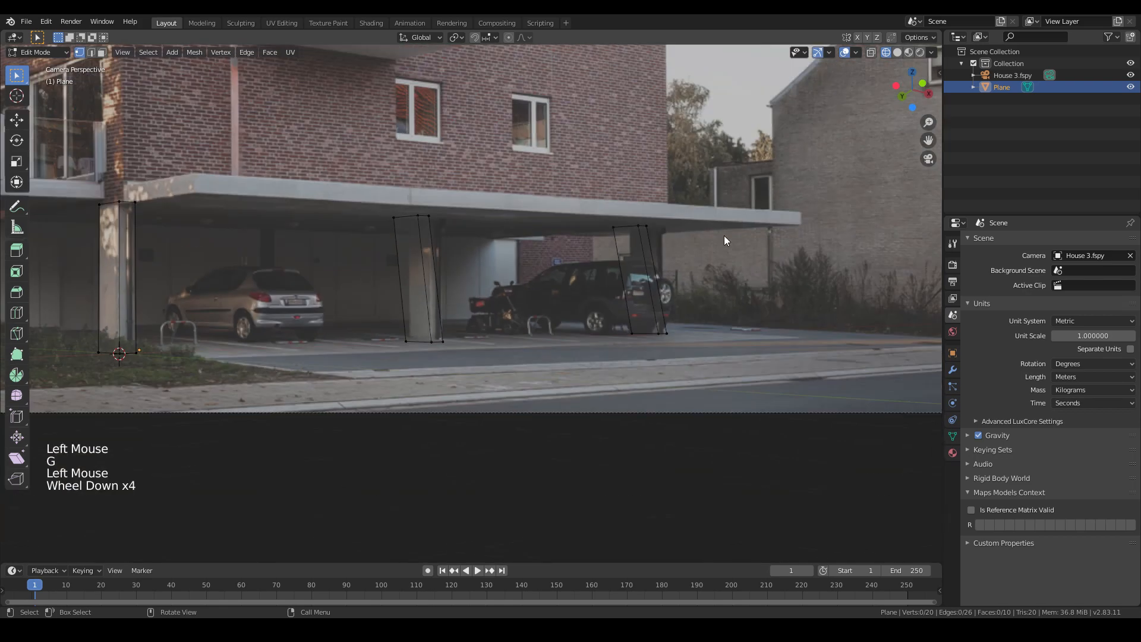
# - Select the first column and duplicate it along Y to the building's left corner
pyautogui.keyDown('shift'); pyautogui.moveTo(384, 243); pyautogui.dragTo(436, 319, button='middle'); pyautogui.keyUp('shift')
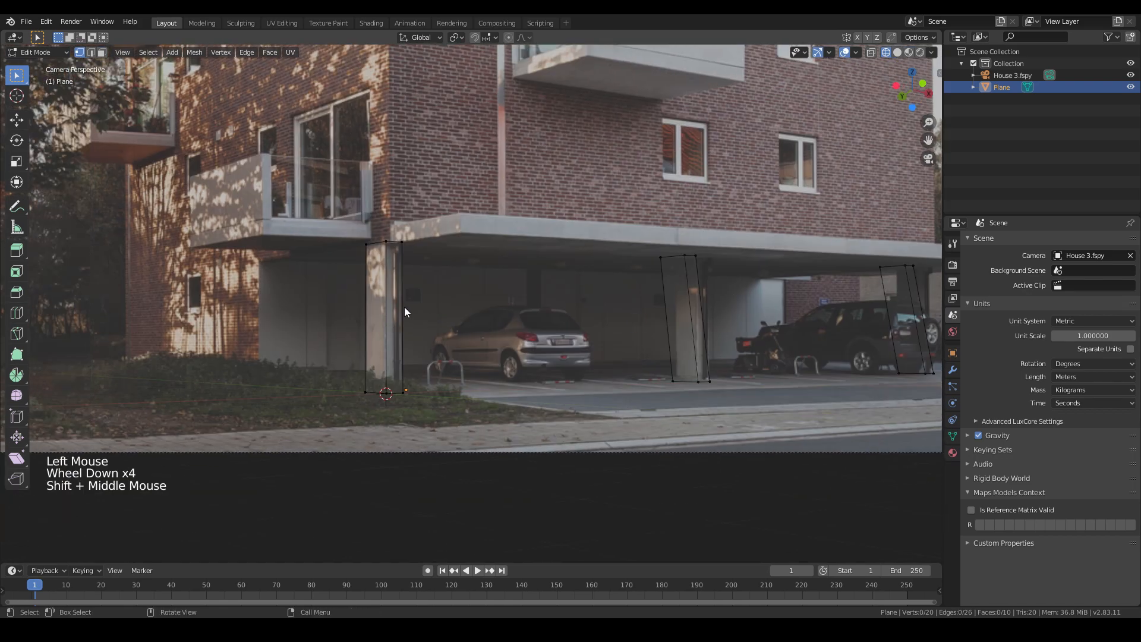
pyautogui.moveTo(288, 202); pyautogui.dragTo(438, 403)
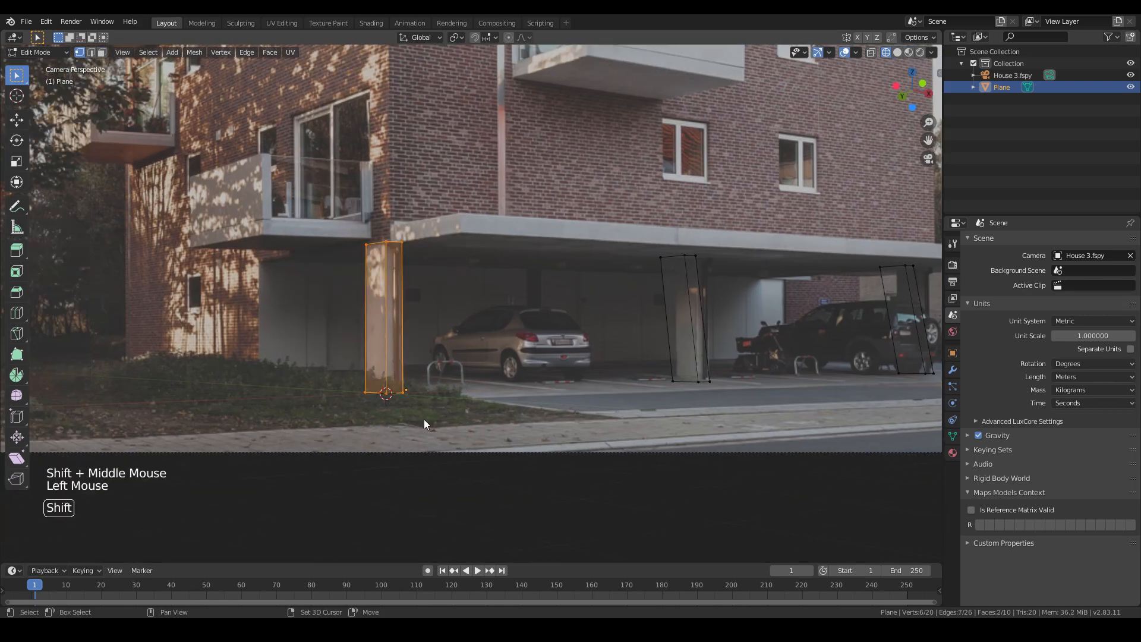
pyautogui.hotkey('shift', 'g')
pyautogui.click(377, 410)
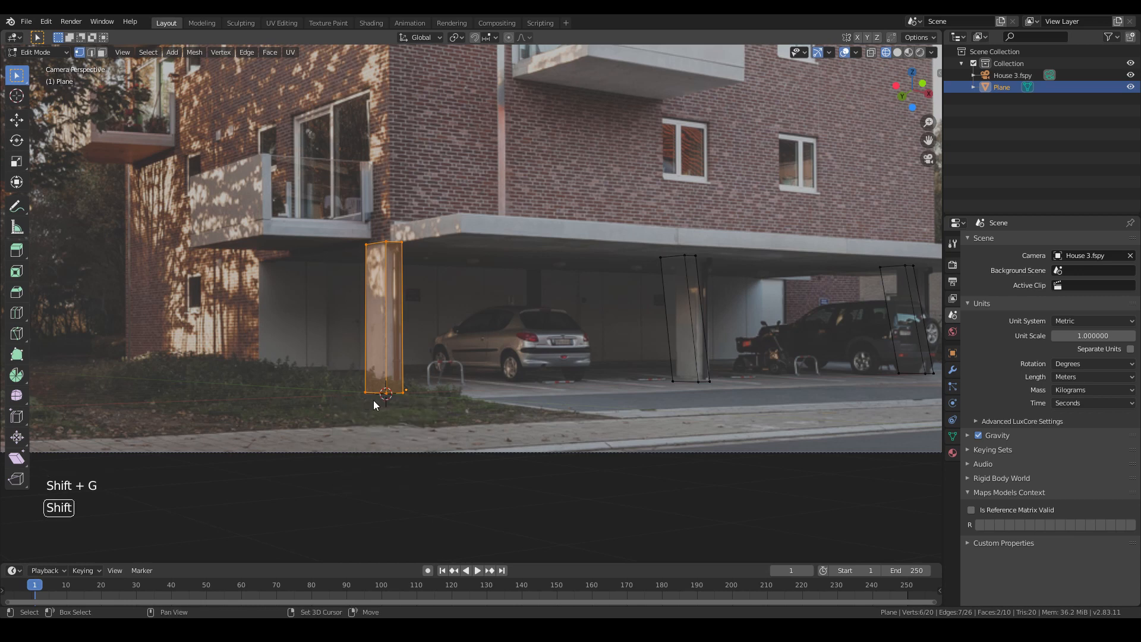
pyautogui.hotkey('shift', 'g')
pyautogui.click(330, 399)
pyautogui.hotkey('shift', 'd')
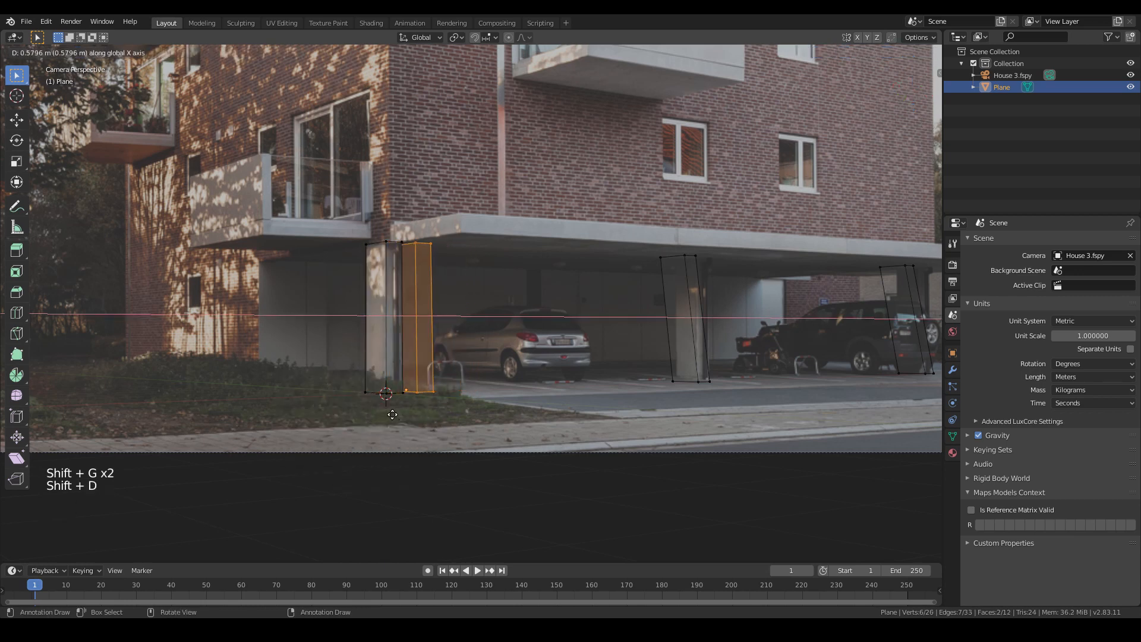
pyautogui.press('y')
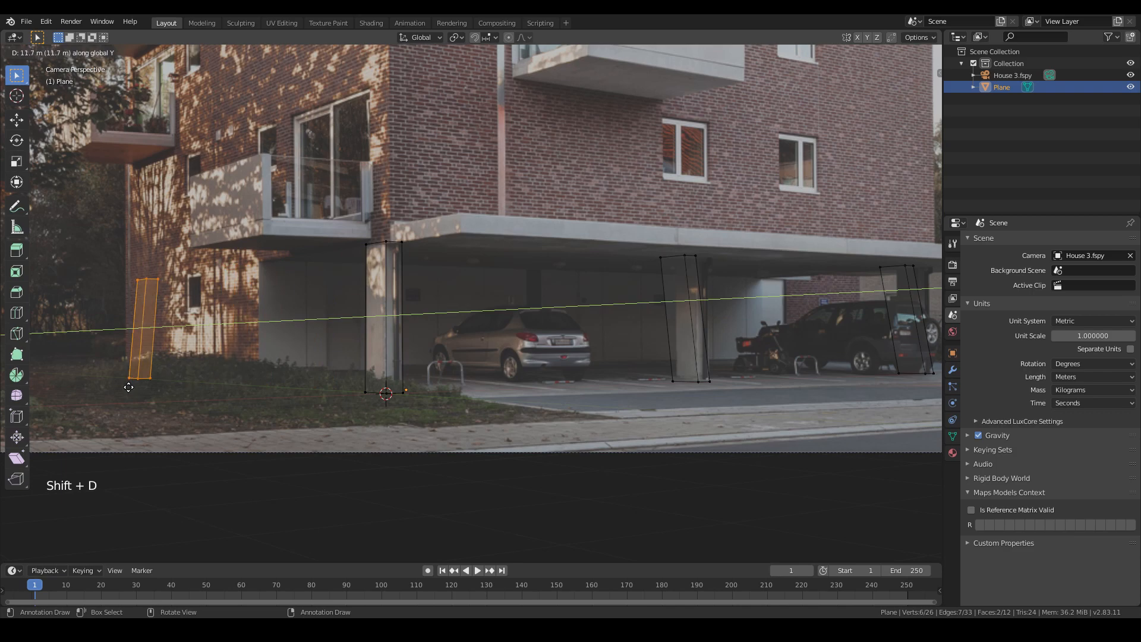
pyautogui.click(130, 388)
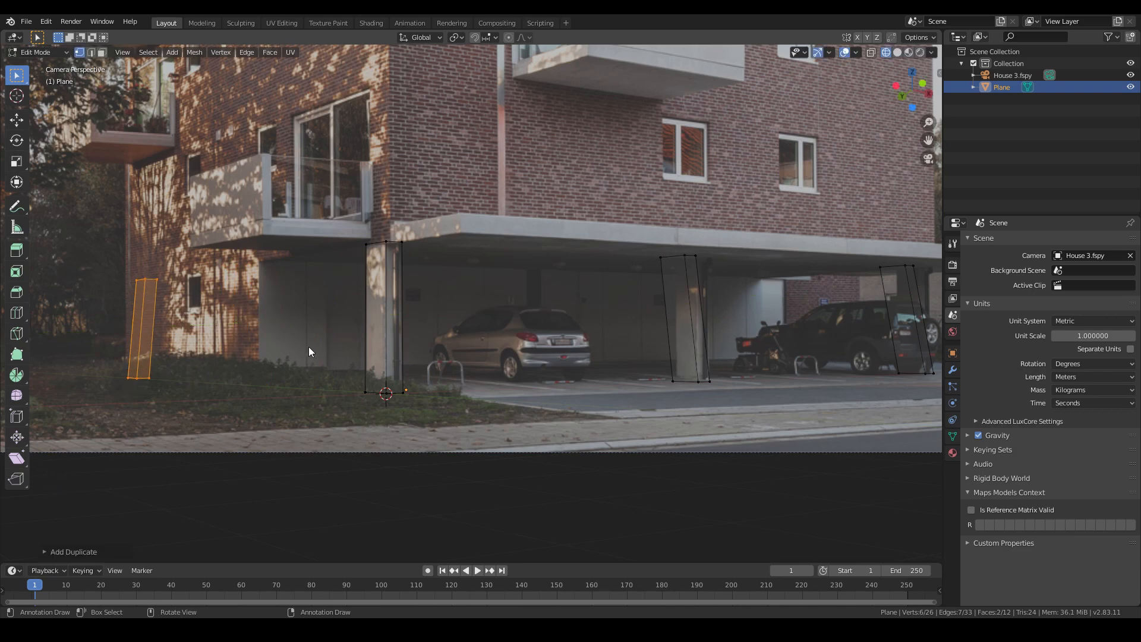
# - Raise the corner column's top vertices about 5.3 m along Z, then leave Edit Mode
pyautogui.scroll(-2, 370, 410)
pyautogui.press('Tab')
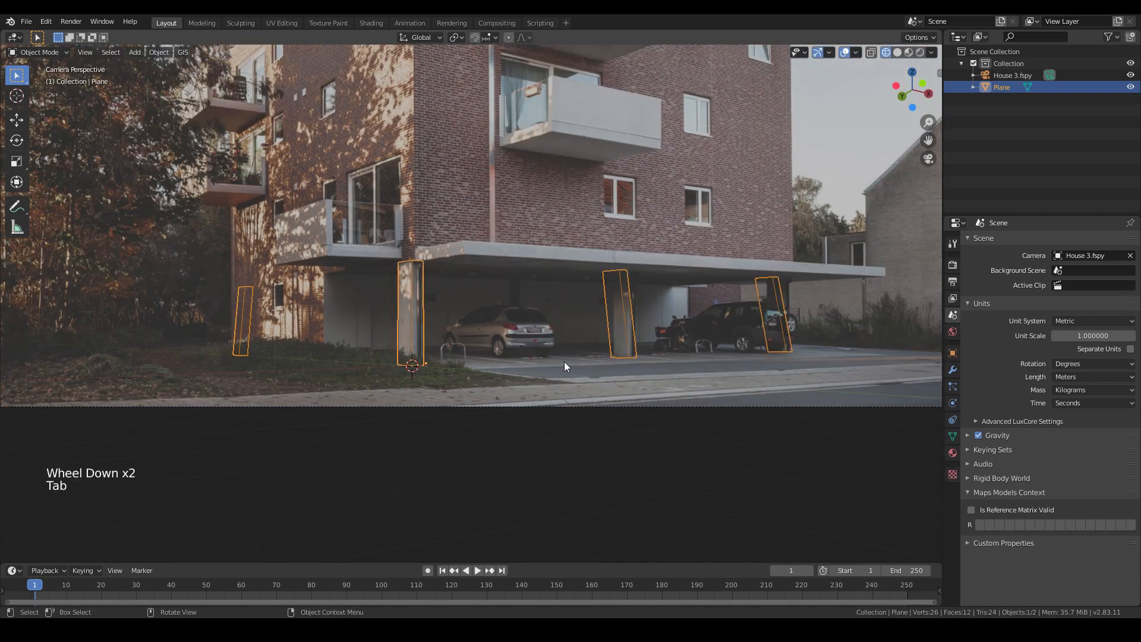
pyautogui.keyDown('shift'); pyautogui.moveTo(565, 362); pyautogui.dragTo(530, 407, button='middle'); pyautogui.keyUp('shift')
pyautogui.keyDown('shift'); pyautogui.moveTo(445, 342); pyautogui.dragTo(466, 406, button='middle'); pyautogui.keyUp('shift')
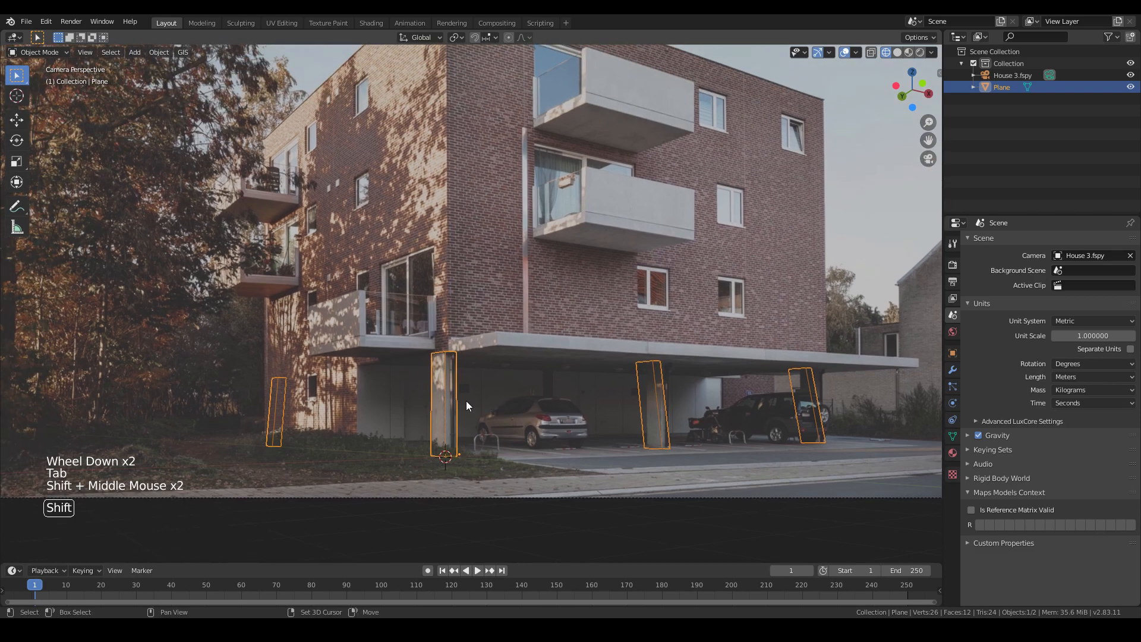
pyautogui.press('Tab')
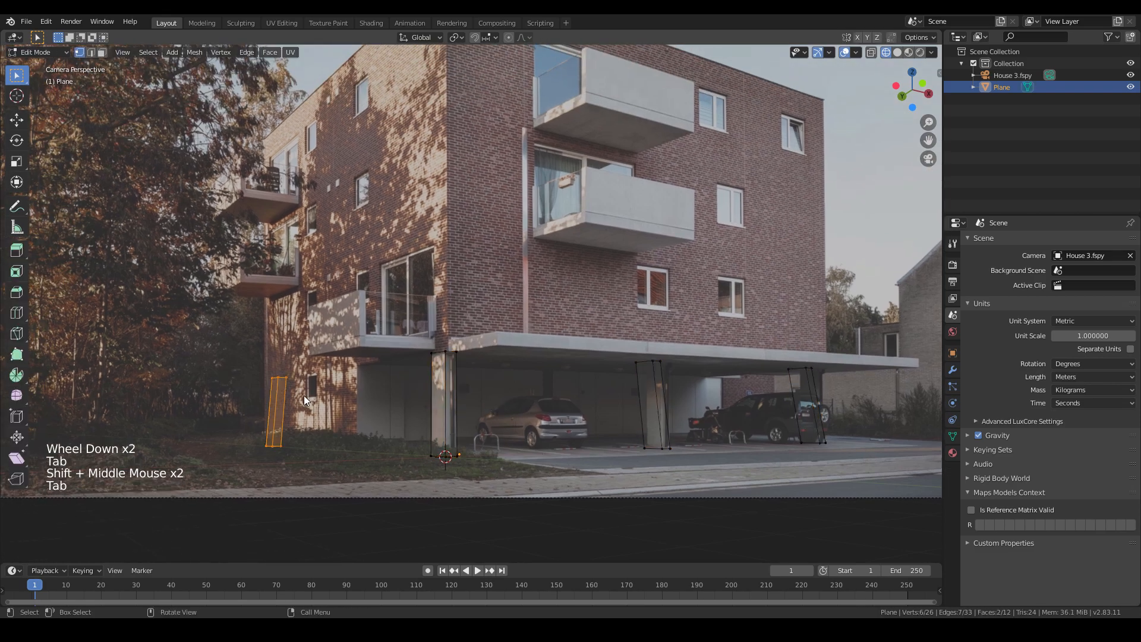
pyautogui.click(297, 401)
pyautogui.press('g')
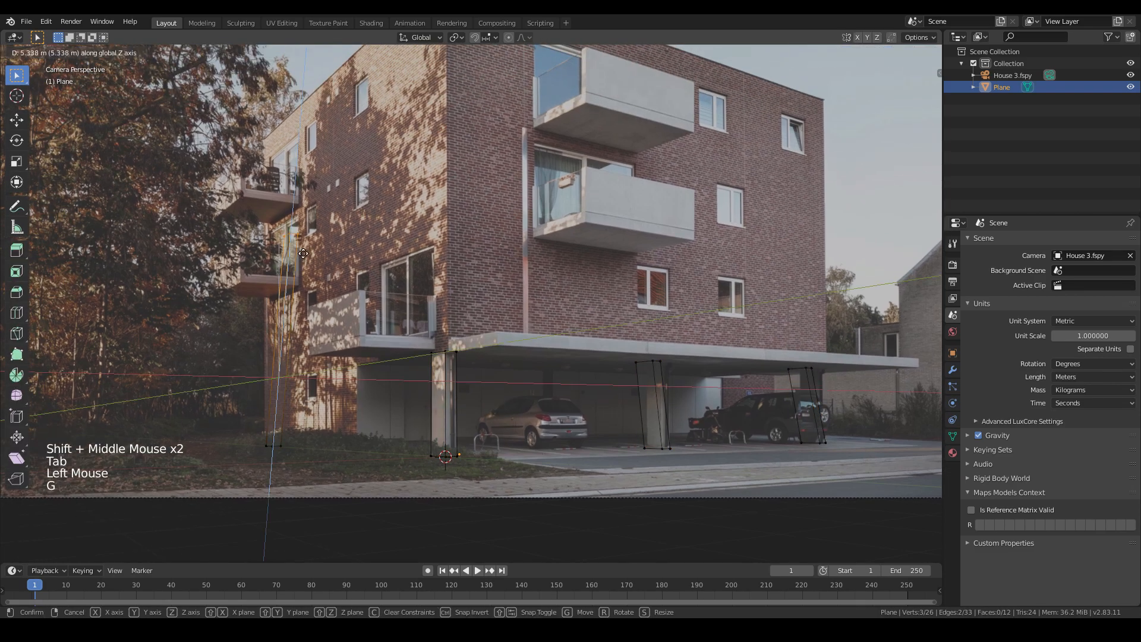
pyautogui.press('Tab')
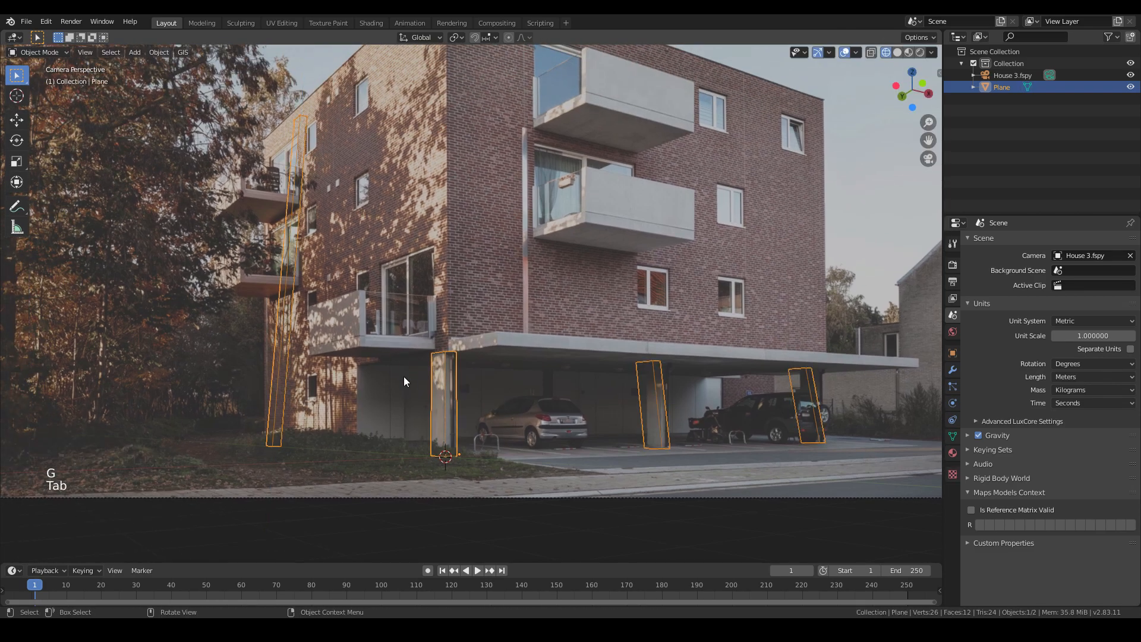
# - Select the fSpy camera and set its rotation to 90° on X and 0° on Y
pyautogui.keyDown('shift'); pyautogui.moveTo(404, 381); pyautogui.dragTo(347, 432, button='middle'); pyautogui.keyUp('shift')
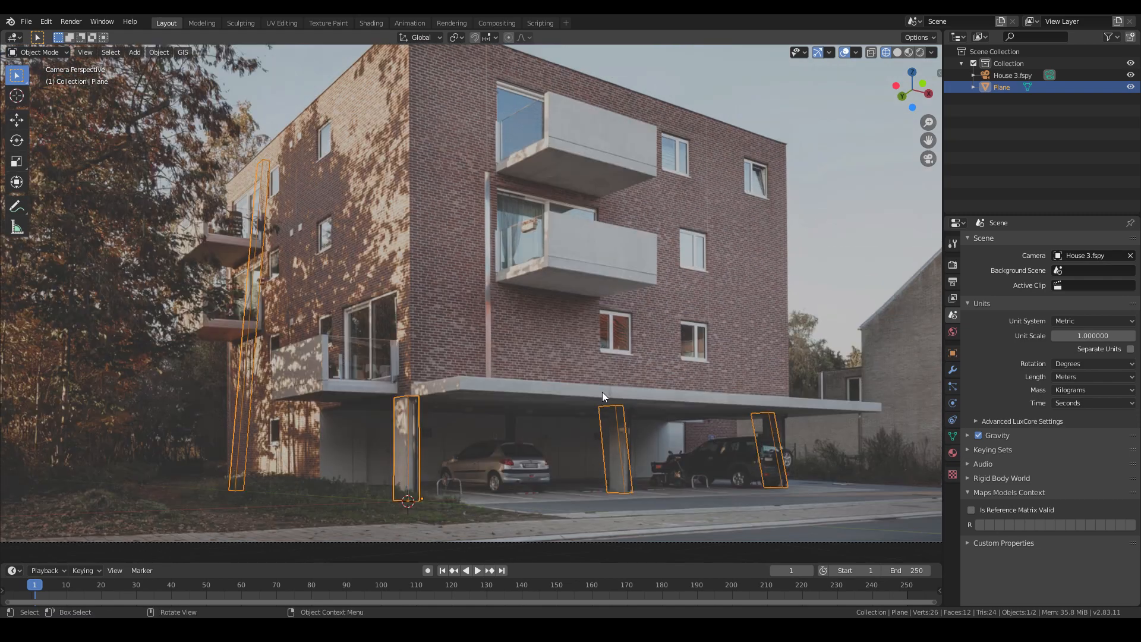
pyautogui.keyDown('shift'); pyautogui.moveTo(440, 369); pyautogui.dragTo(447, 379, button='middle'); pyautogui.keyUp('shift')
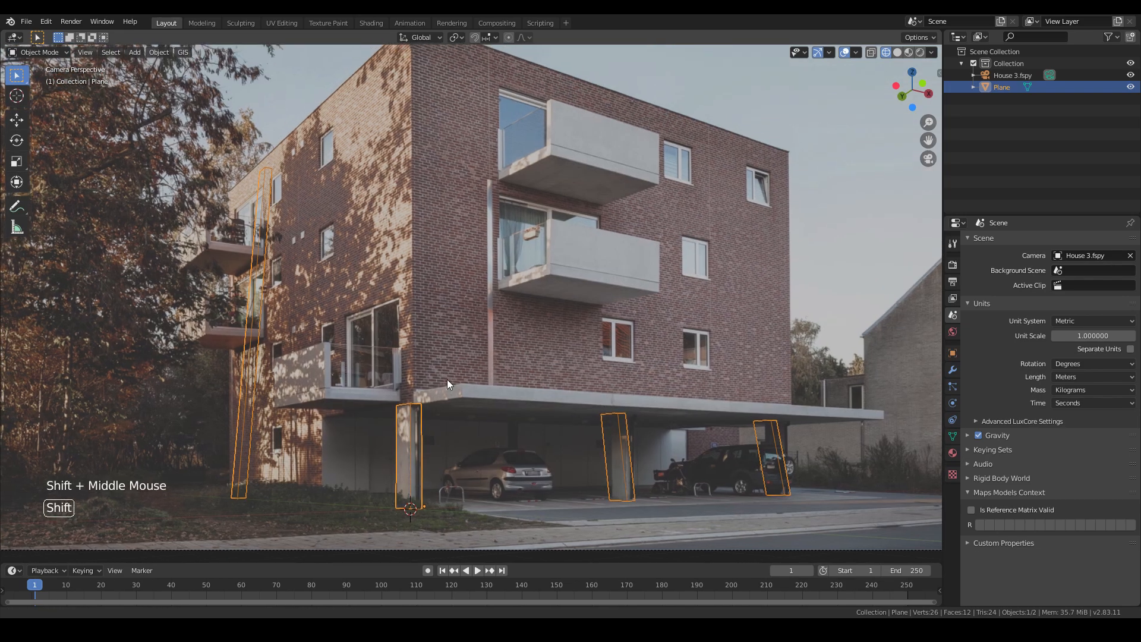
pyautogui.scroll(-2, 520, 427)
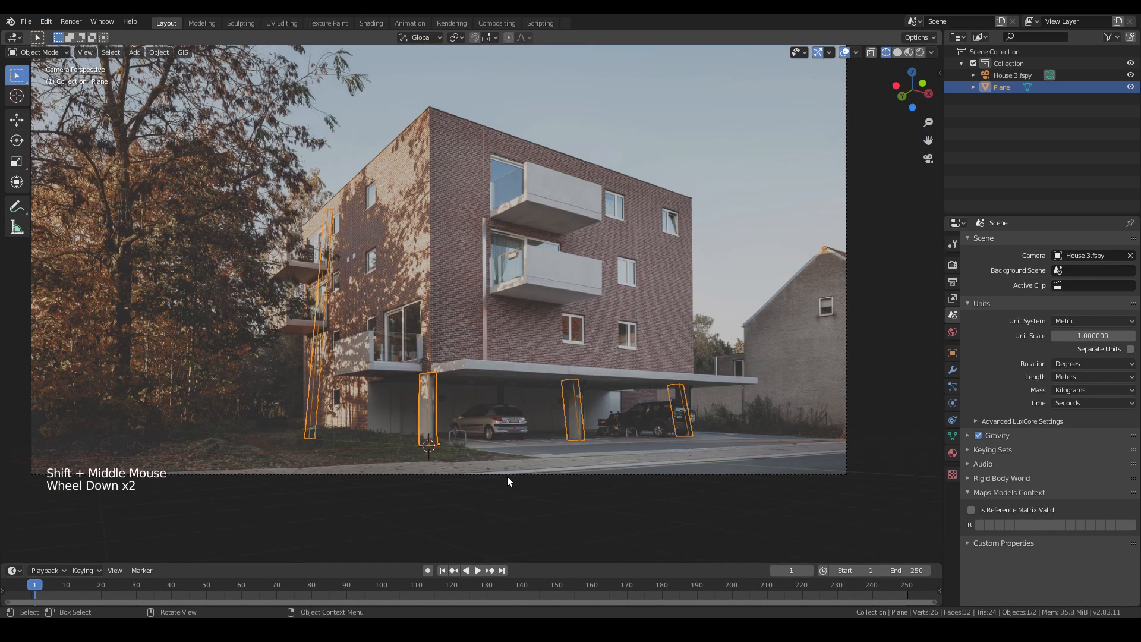
pyautogui.click(508, 474)
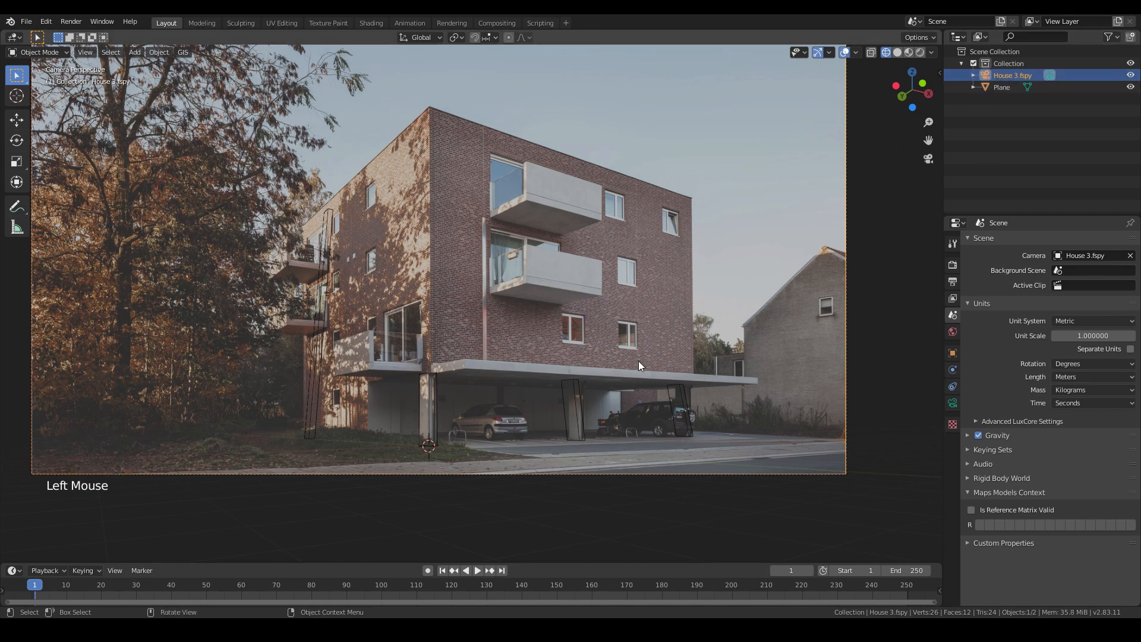
pyautogui.press('n')
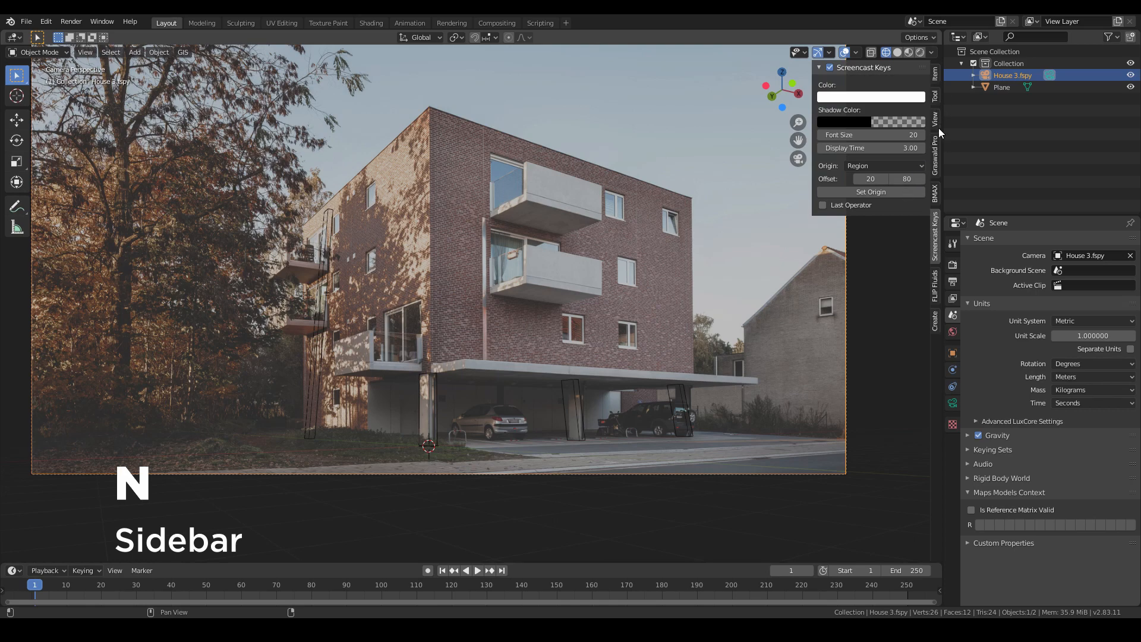
pyautogui.click(938, 82)
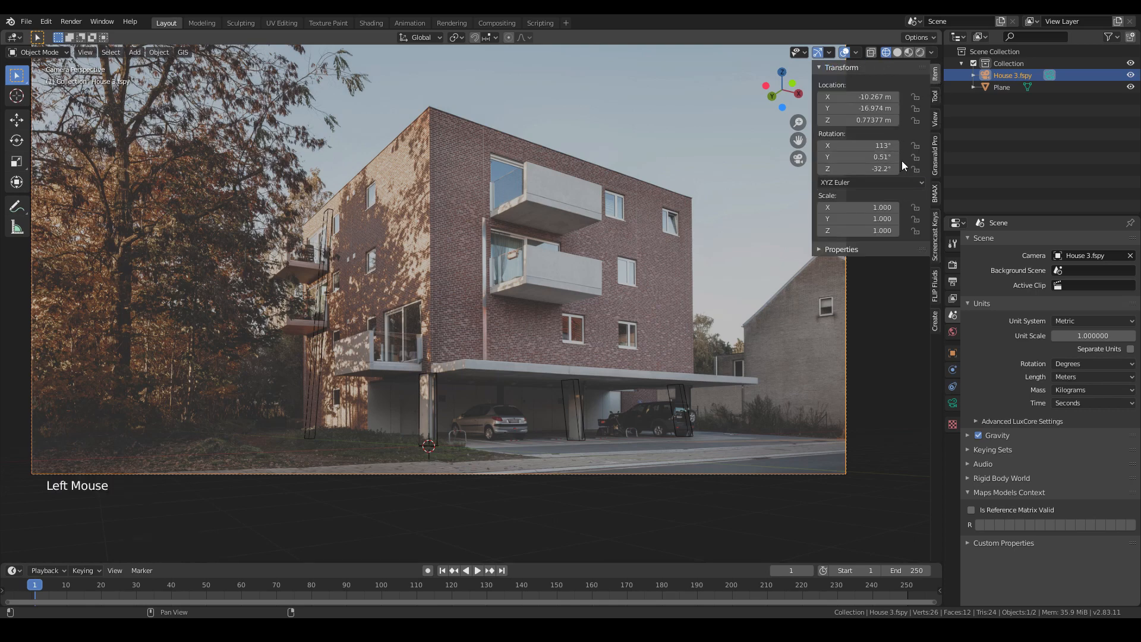
pyautogui.doubleClick(884, 147)
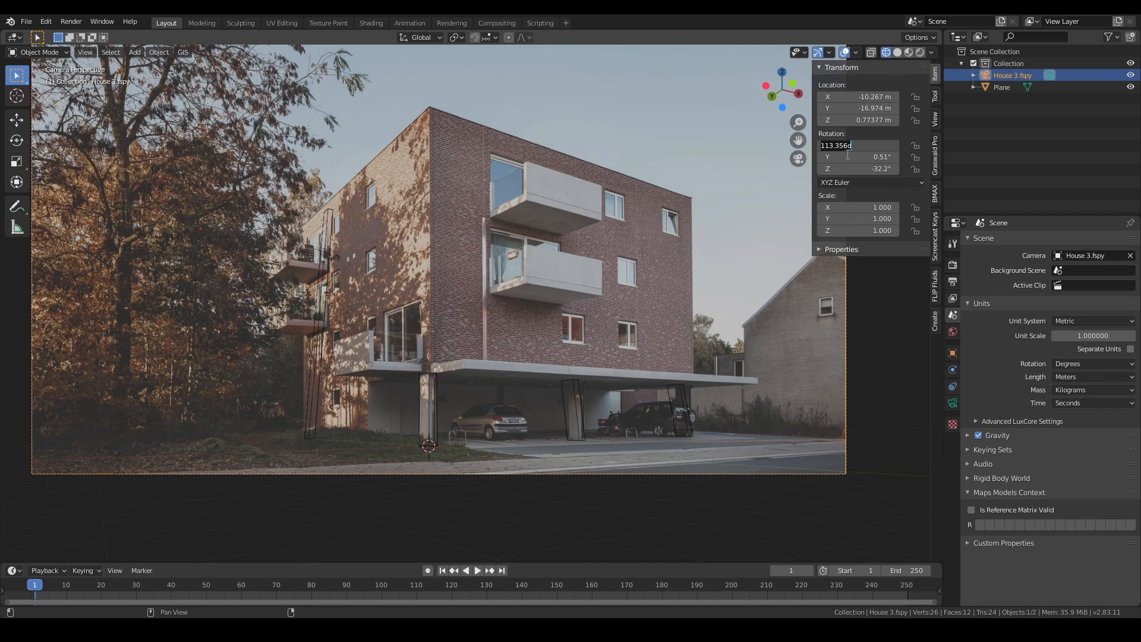
pyautogui.write('90')
pyautogui.press('Return')
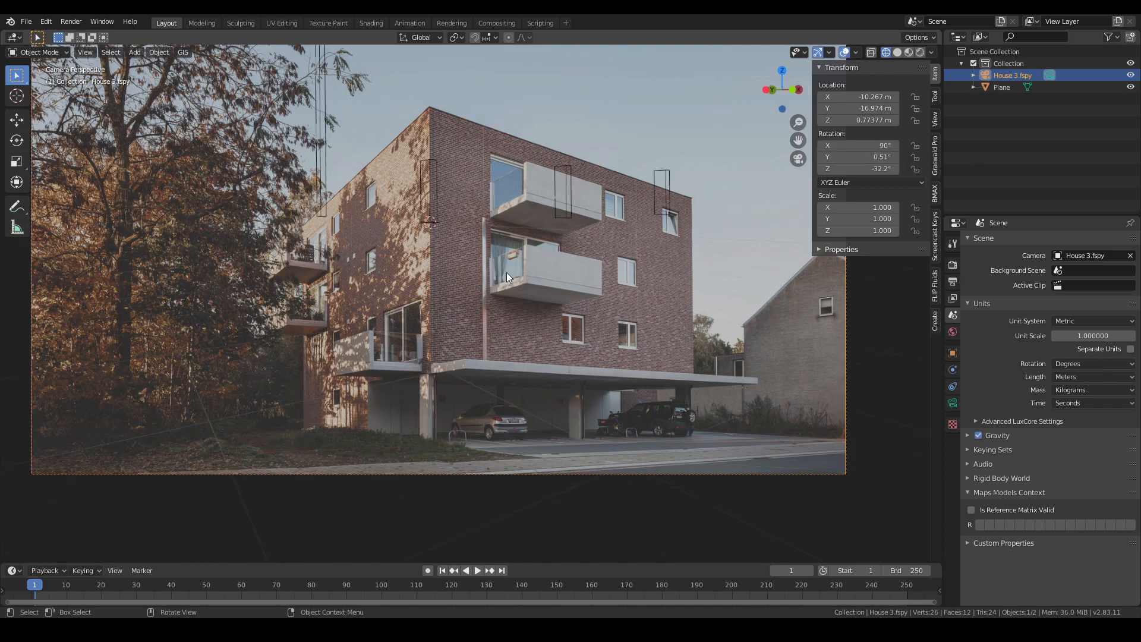
pyautogui.scroll(-2, 452, 226)
pyautogui.click(850, 156)
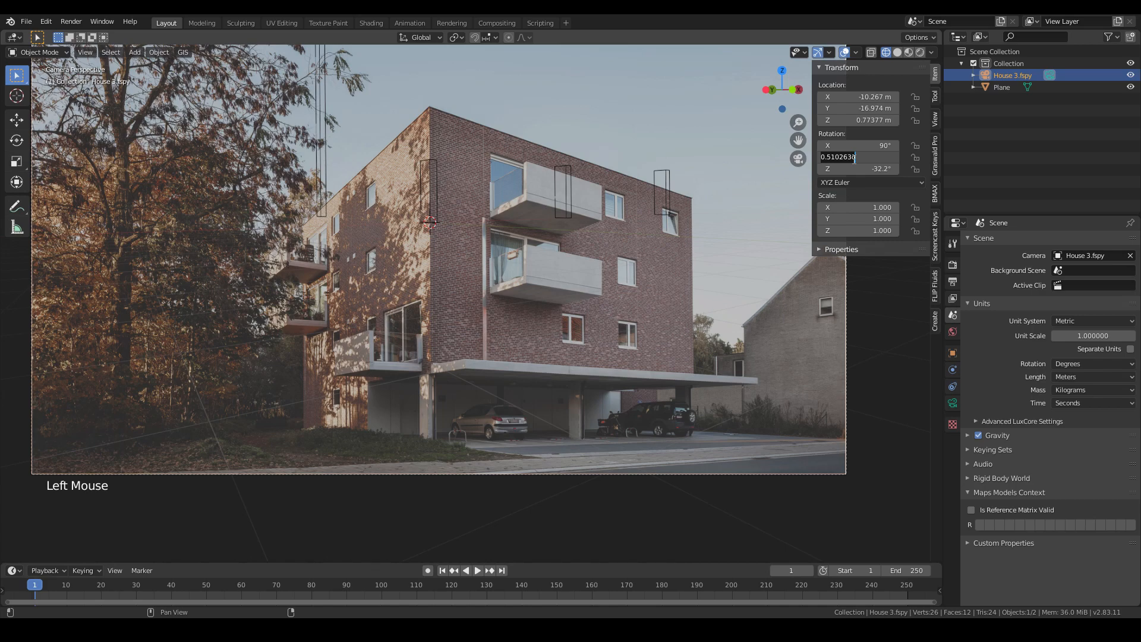
pyautogui.write('0')
pyautogui.press('Return')
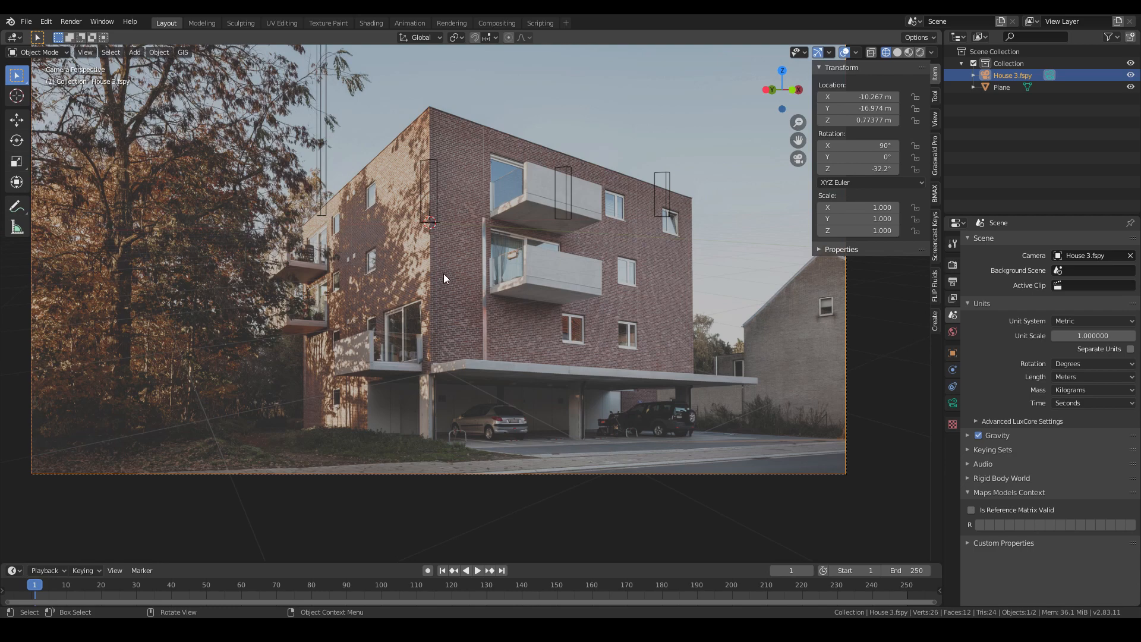
# - Set the camera's lens Shift Y to 0.269 to realign the photo with the columns
pyautogui.keyDown('shift'); pyautogui.moveTo(430, 260); pyautogui.dragTo(415, 297, button='middle'); pyautogui.keyUp('shift')
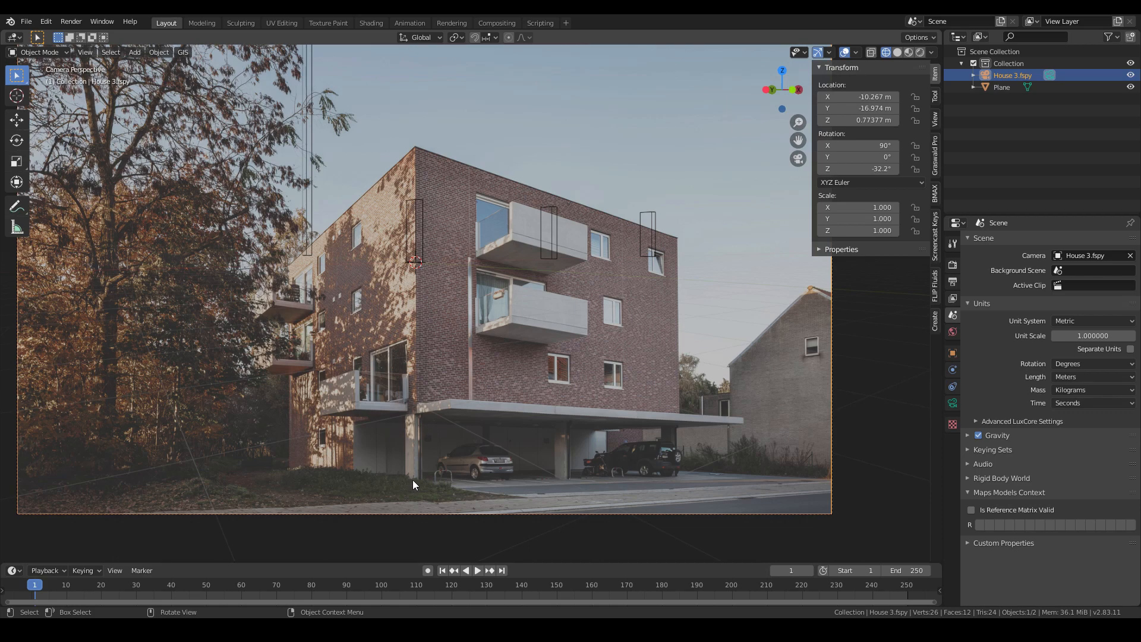
pyautogui.click(952, 404)
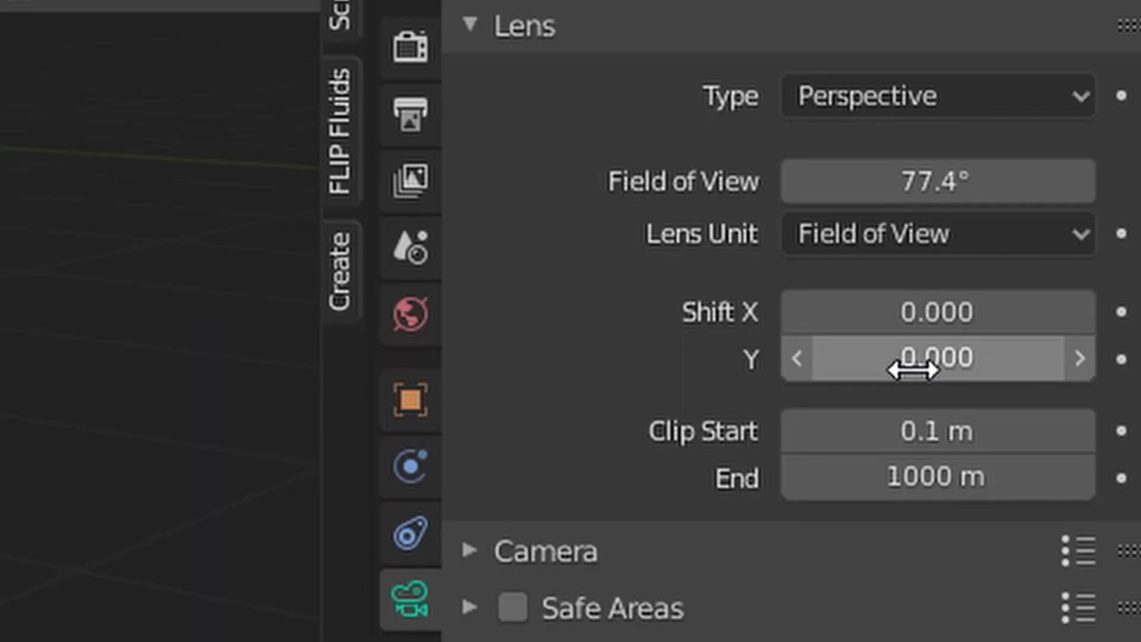
pyautogui.moveTo(904, 371); pyautogui.dragTo(996, 371)
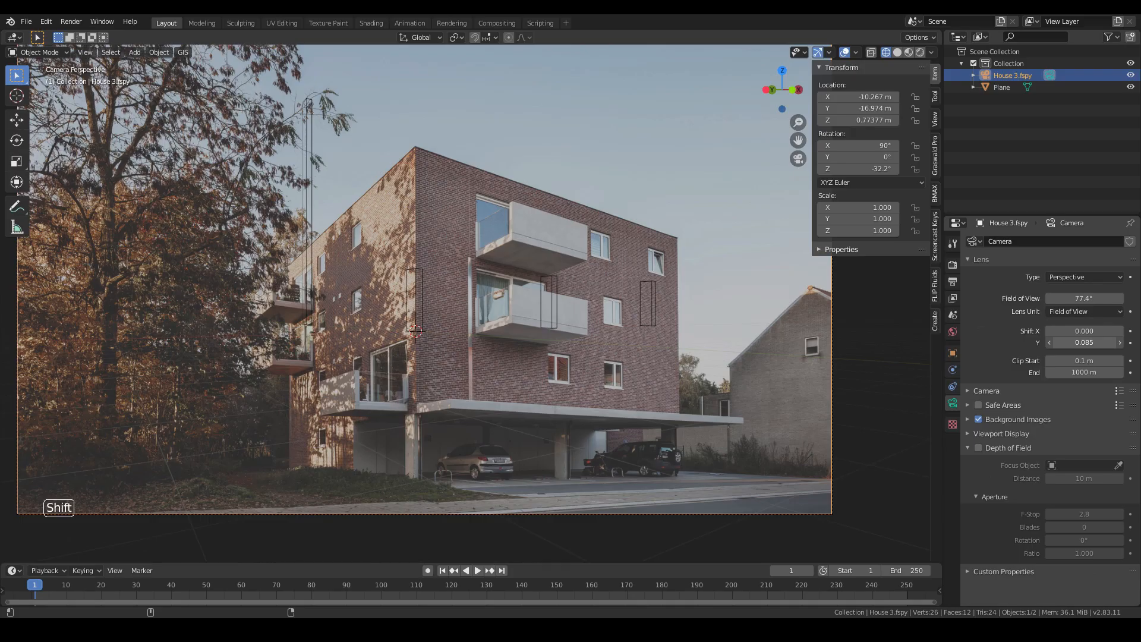
pyautogui.moveTo(1084, 342); pyautogui.dragTo(1140, 342)
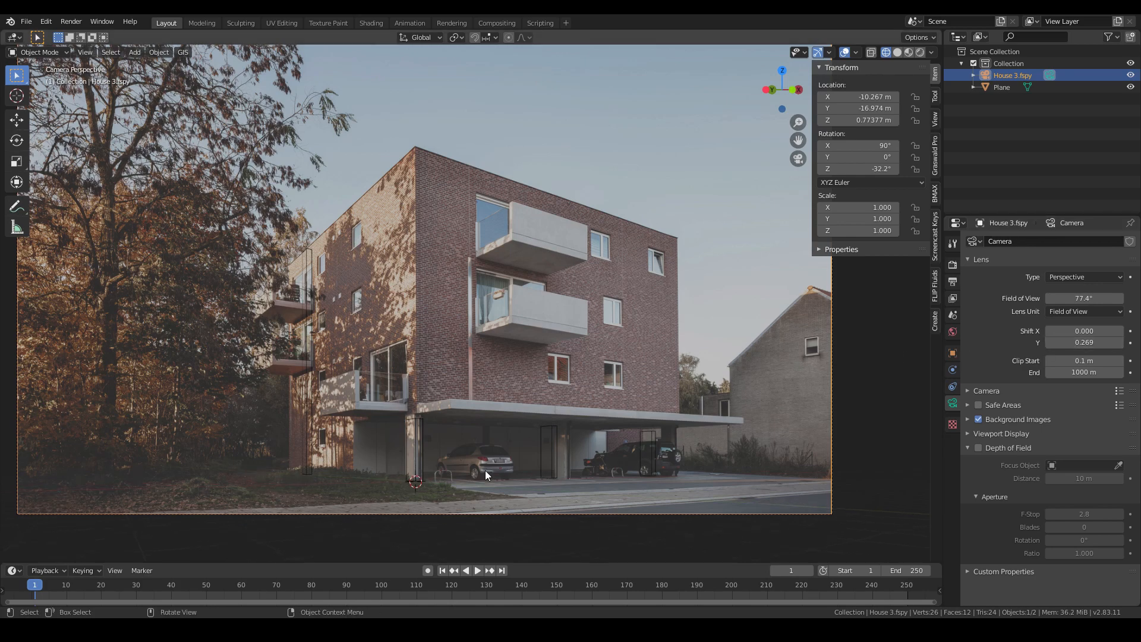
pyautogui.scroll(5, 485, 469)
pyautogui.keyDown('shift'); pyautogui.moveTo(497, 358); pyautogui.dragTo(601, 327, button='middle'); pyautogui.keyUp('shift')
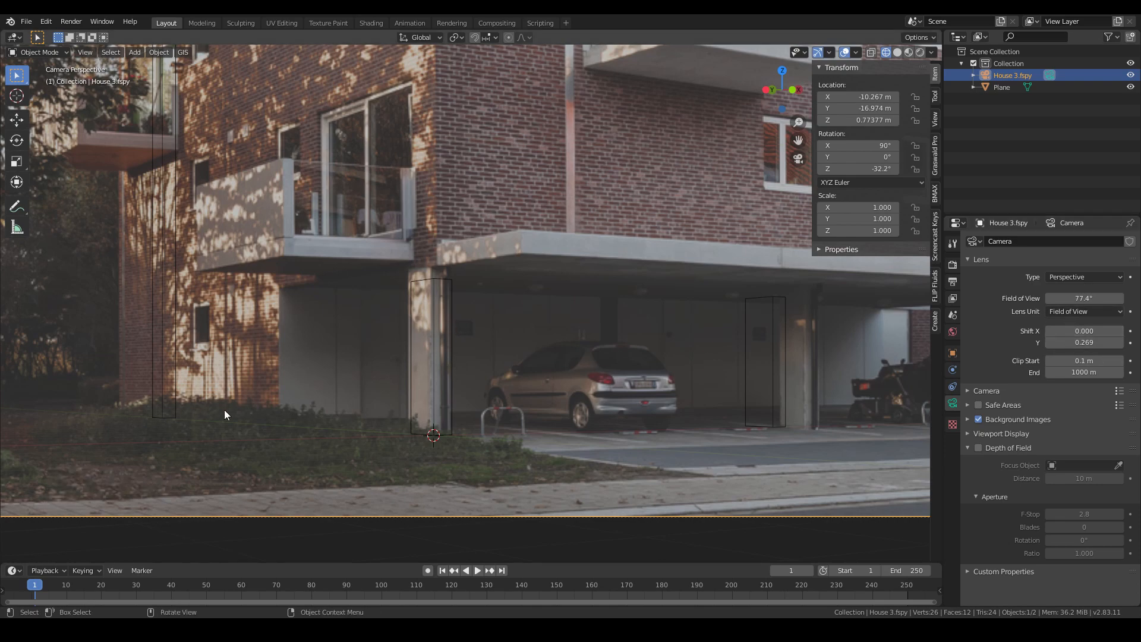
# - Move the fSpy camera about 2.2 m to realign the photo with the modeled columns
pyautogui.scroll(-3, 223, 409)
pyautogui.keyDown('shift'); pyautogui.moveTo(385, 345); pyautogui.dragTo(393, 390, button='middle'); pyautogui.keyUp('shift')
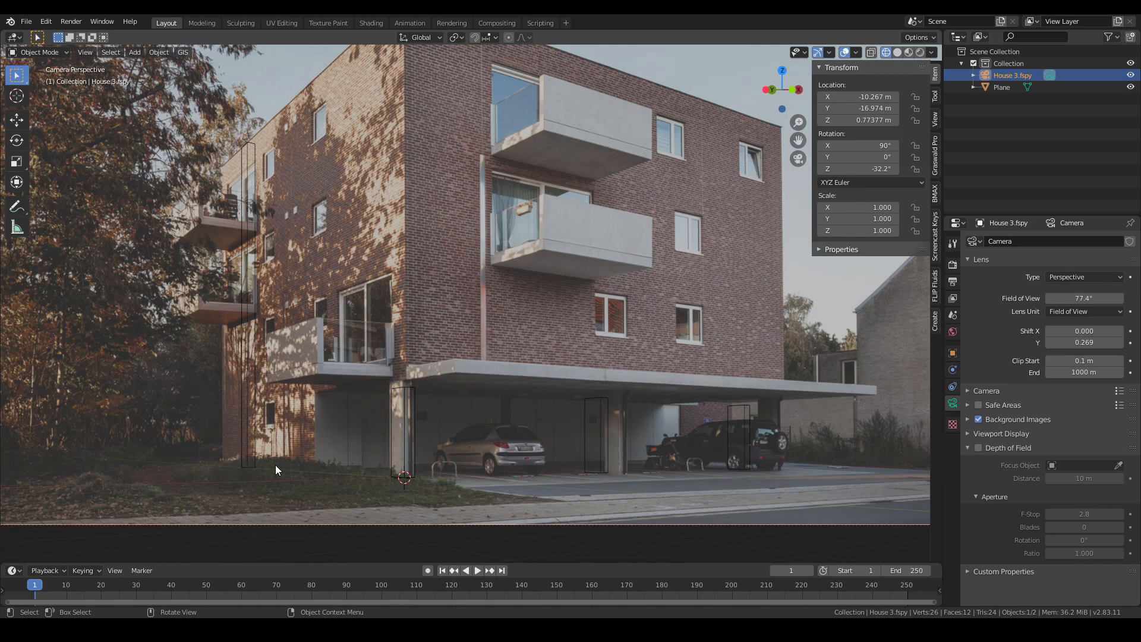
pyautogui.press('g')
pyautogui.middleClick(561, 466)
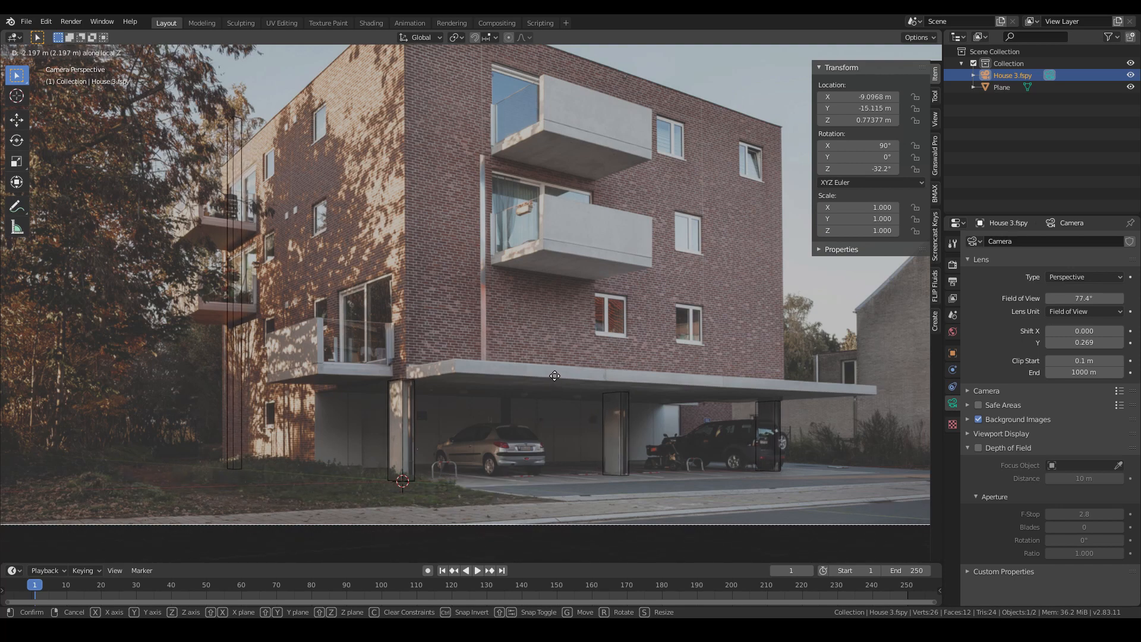
pyautogui.click(555, 374)
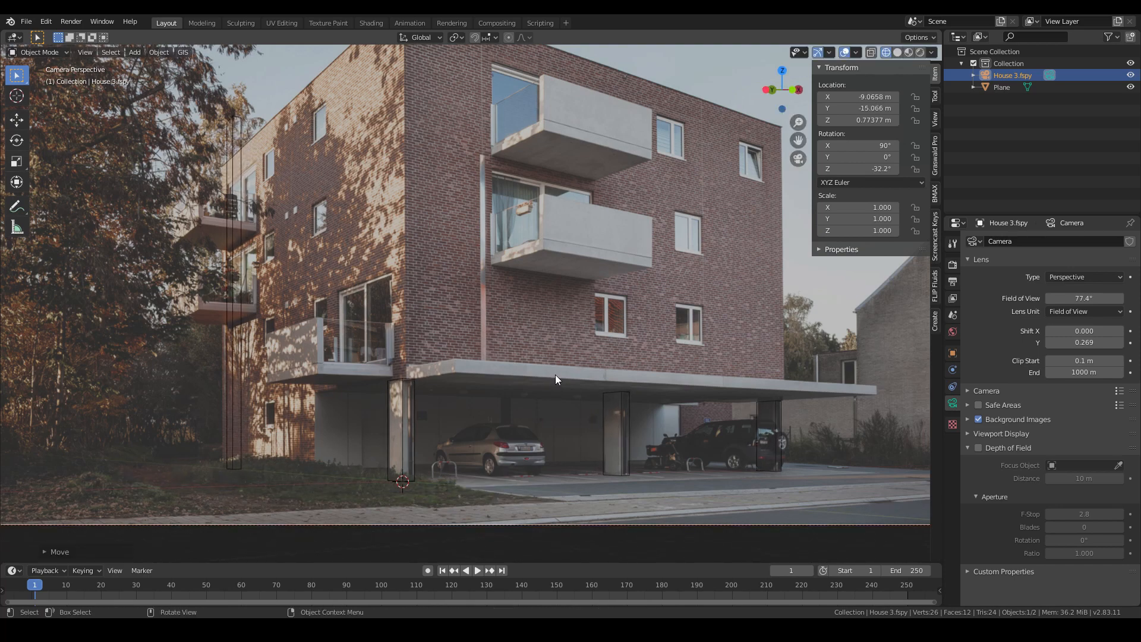
# - Select the plane, enter Edit Mode, and move the corner column along Y to the building's left corner
pyautogui.scroll(3, 402, 461)
pyautogui.keyDown('shift'); pyautogui.moveTo(403, 461); pyautogui.dragTo(440, 401, button='middle'); pyautogui.keyUp('shift')
pyautogui.keyDown('shift'); pyautogui.scroll(-1, 462, 373); pyautogui.keyUp('shift')
pyautogui.scroll(-1, 462, 373)
pyautogui.keyDown('shift'); pyautogui.moveTo(526, 351); pyautogui.dragTo(693, 366, button='middle'); pyautogui.keyUp('shift')
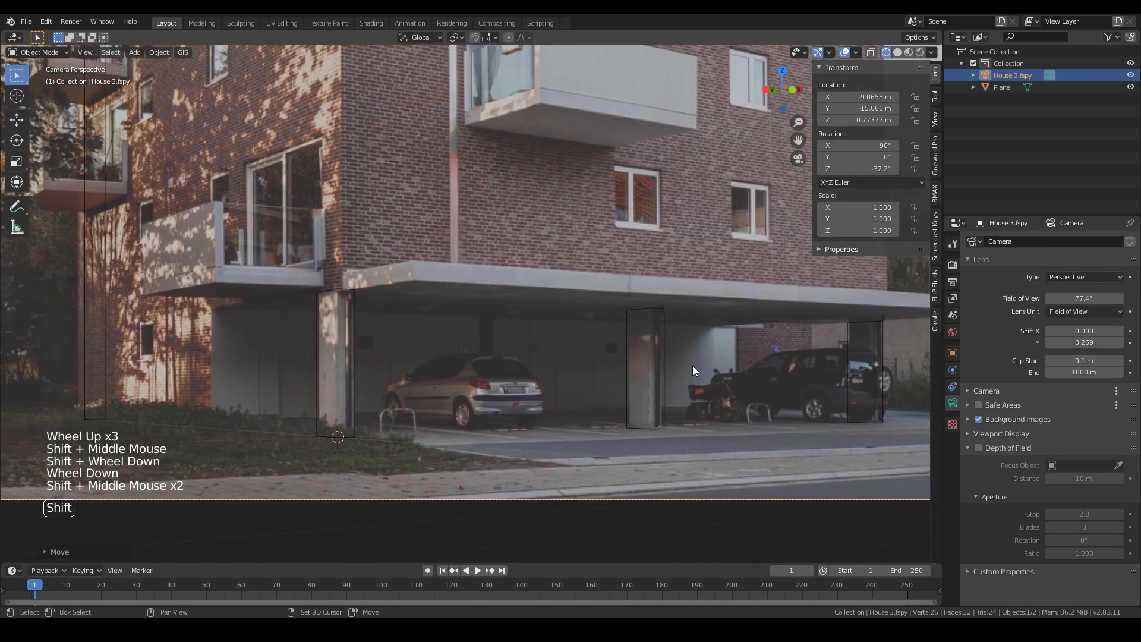
pyautogui.scroll(-1, 409, 331)
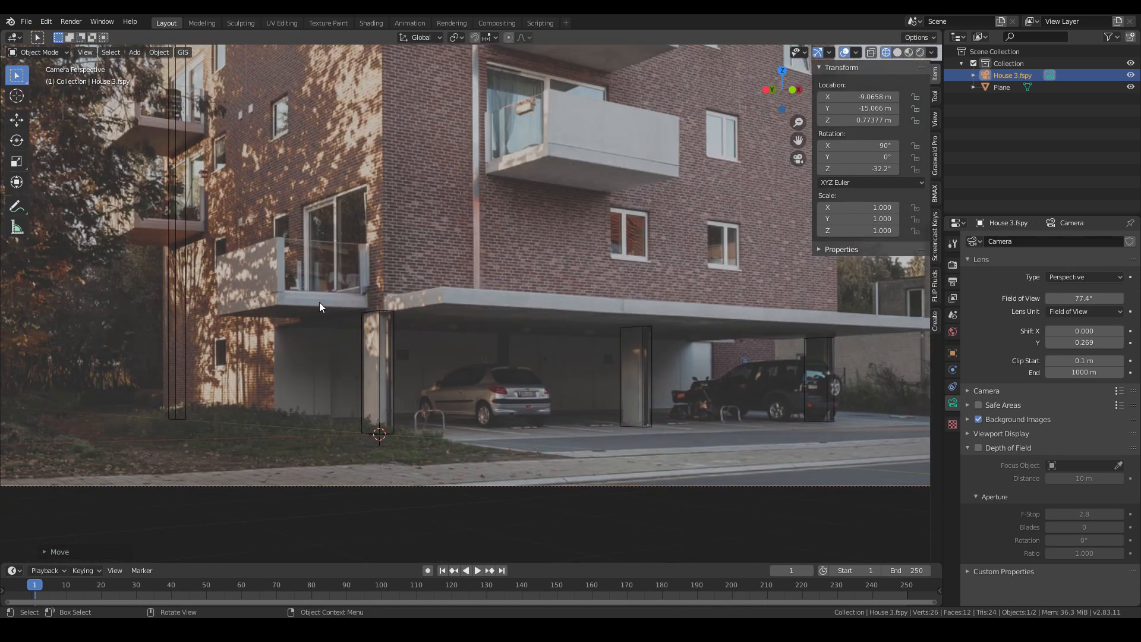
pyautogui.keyDown('shift'); pyautogui.scroll(-1, 331, 380); pyautogui.keyUp('shift')
pyautogui.keyDown('shift'); pyautogui.moveTo(340, 319); pyautogui.dragTo(398, 416, button='middle'); pyautogui.keyUp('shift')
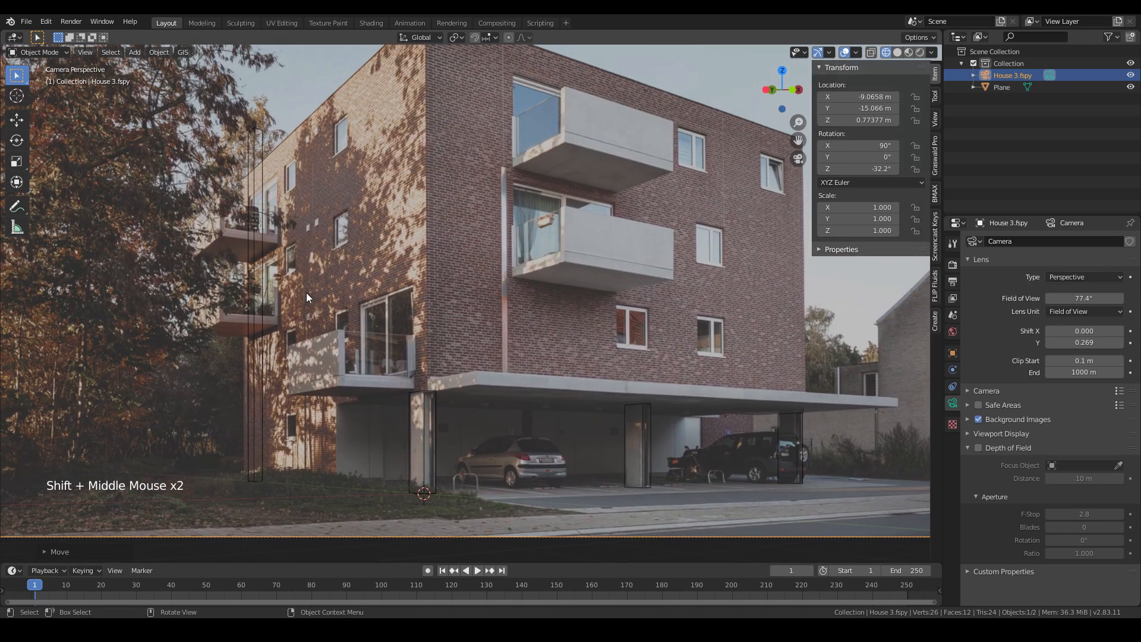
pyautogui.click(252, 297)
pyautogui.press('Tab')
pyautogui.click(308, 498)
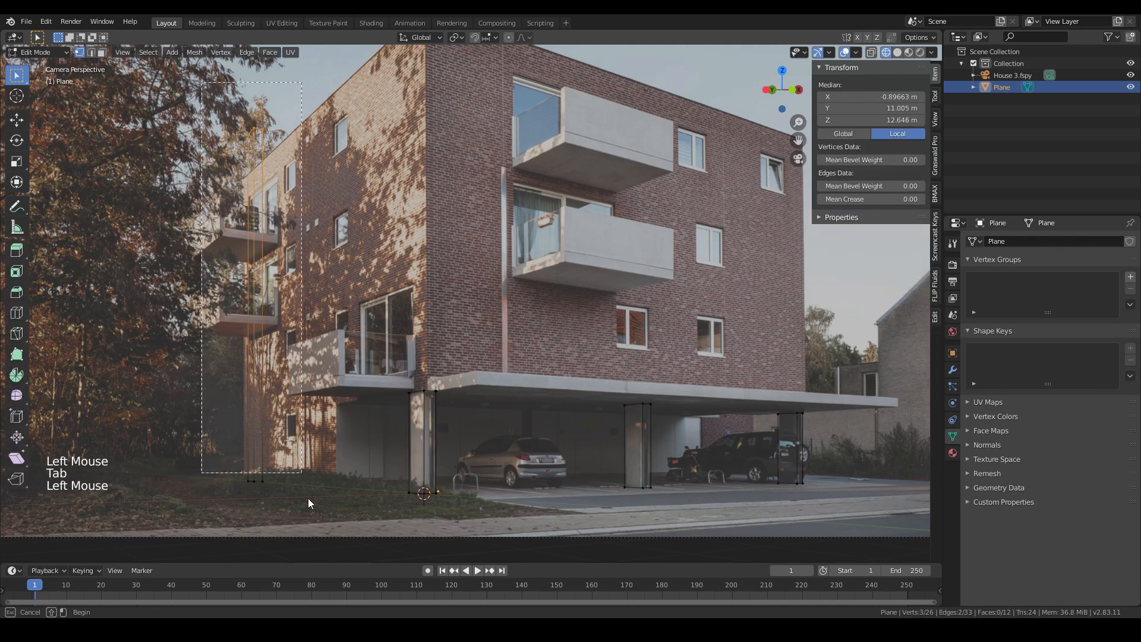
pyautogui.press('g')
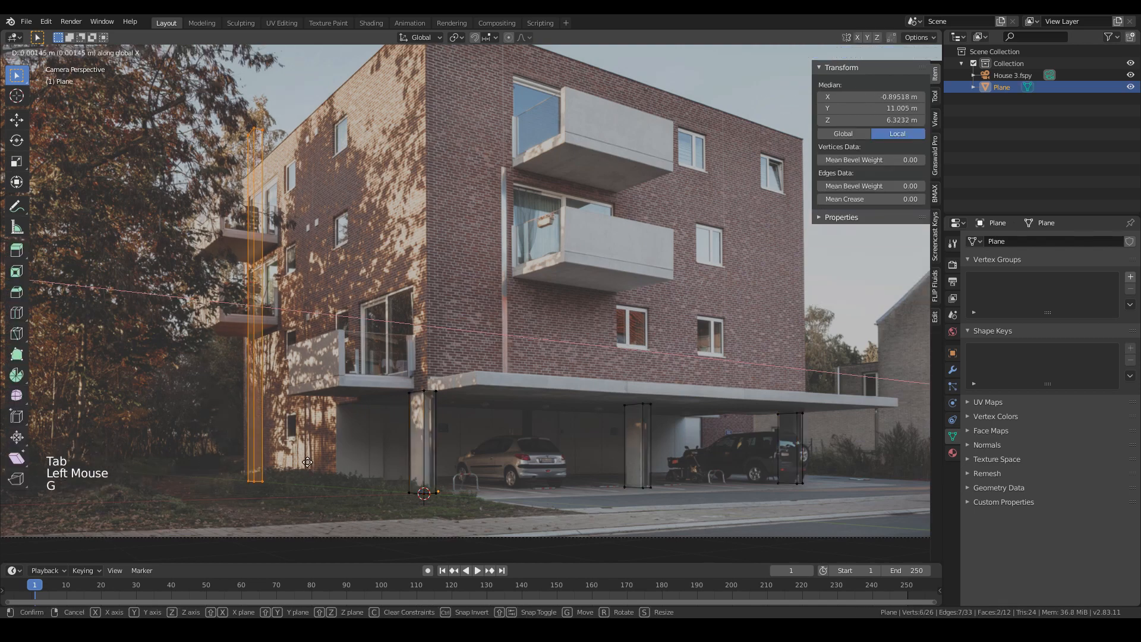
pyautogui.press('y')
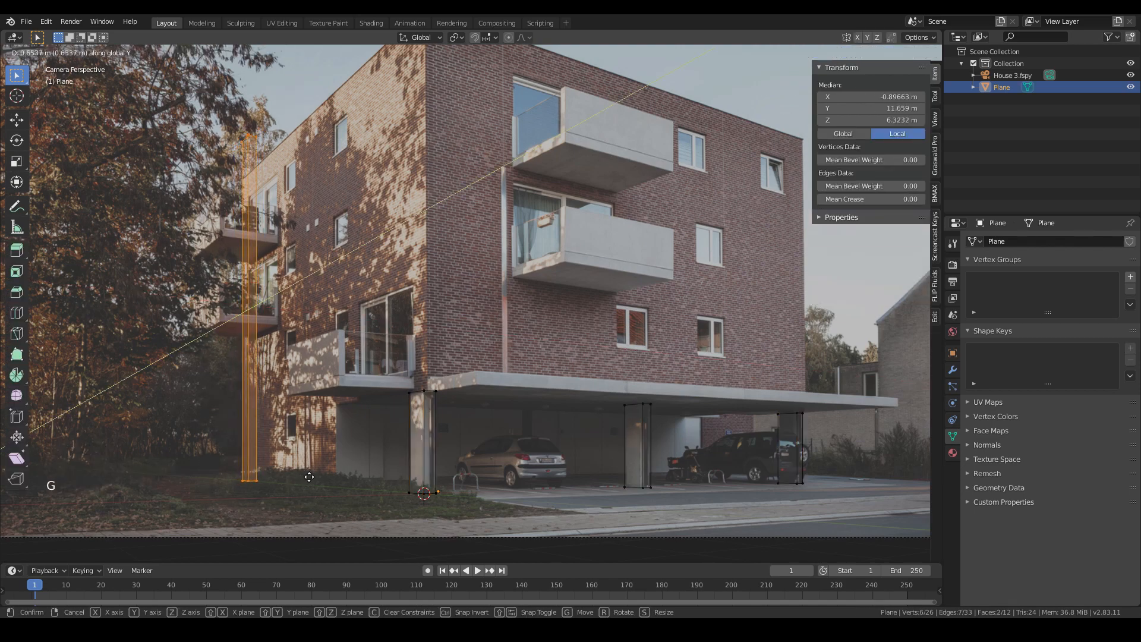
pyautogui.click(311, 473)
# - Raise the corner column's top vertices about 1.6 m along Z
pyautogui.moveTo(213, 120); pyautogui.dragTo(280, 177)
pyautogui.press('g')
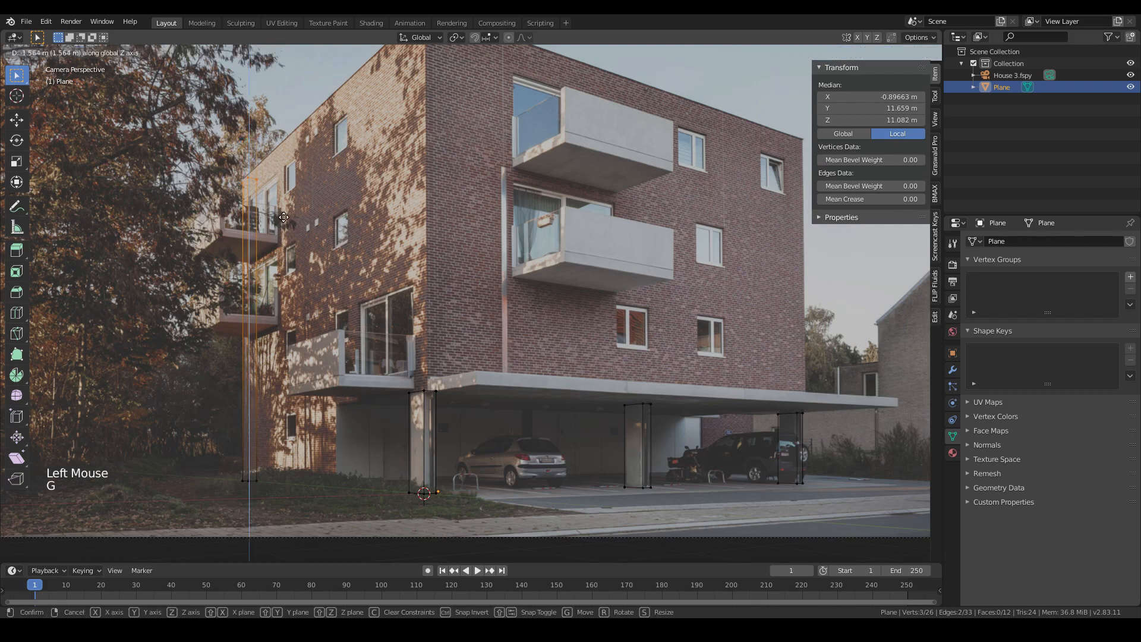
pyautogui.click(284, 215)
# - Select the corner column's inner side vertices and move them about 11.8 m along Y toward the front column
pyautogui.keyDown('shift'); pyautogui.moveTo(356, 279); pyautogui.dragTo(344, 310, button='middle'); pyautogui.keyUp('shift')
pyautogui.scroll(-1, 344, 310)
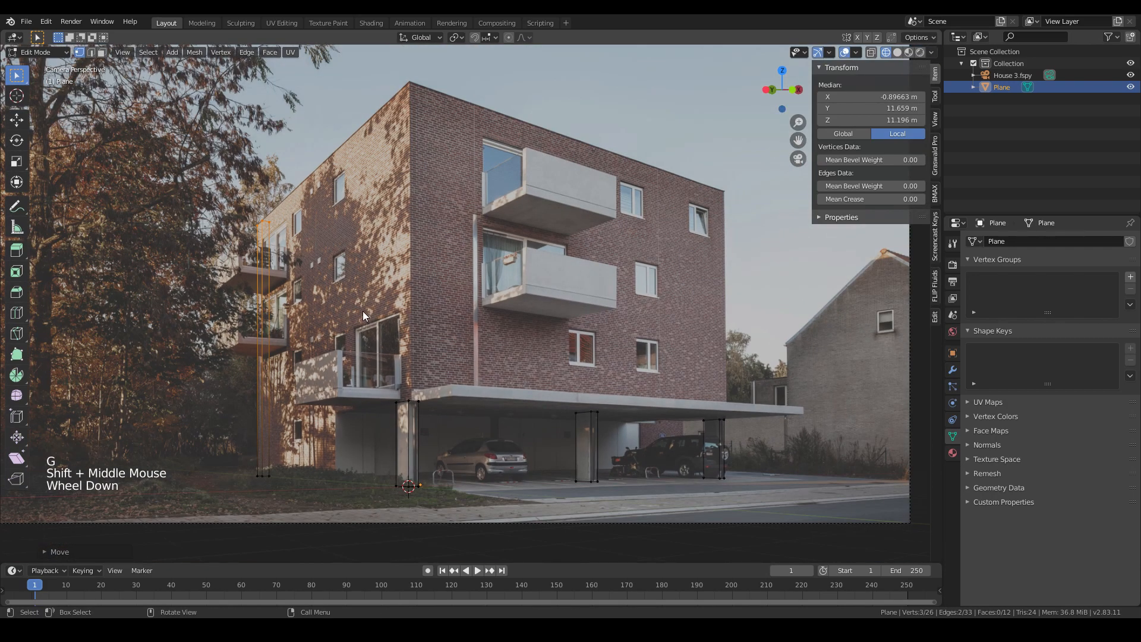
pyautogui.scroll(1, 298, 391)
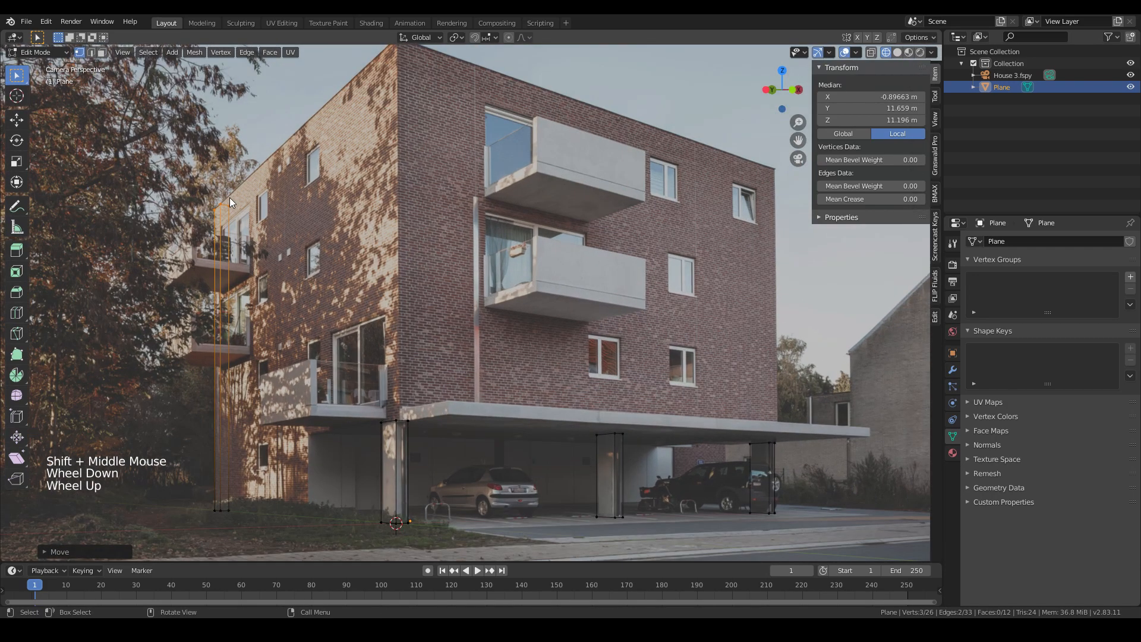
pyautogui.click(221, 202)
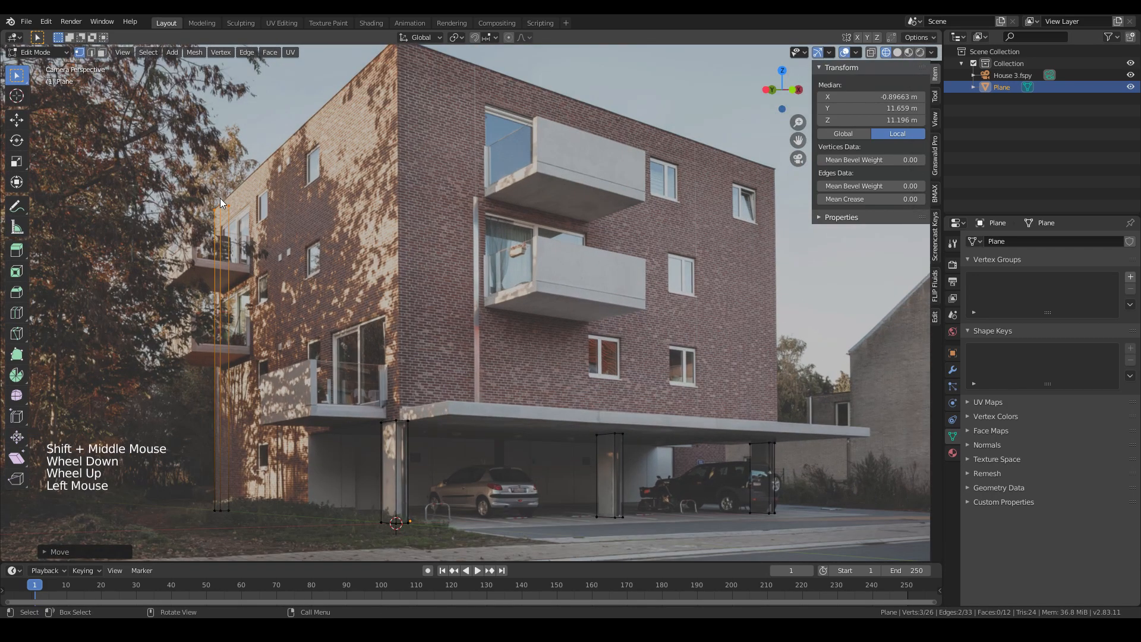
pyautogui.keyDown('shift'); pyautogui.click(226, 504); pyautogui.keyUp('shift')
pyautogui.click(230, 511)
pyautogui.click(229, 511)
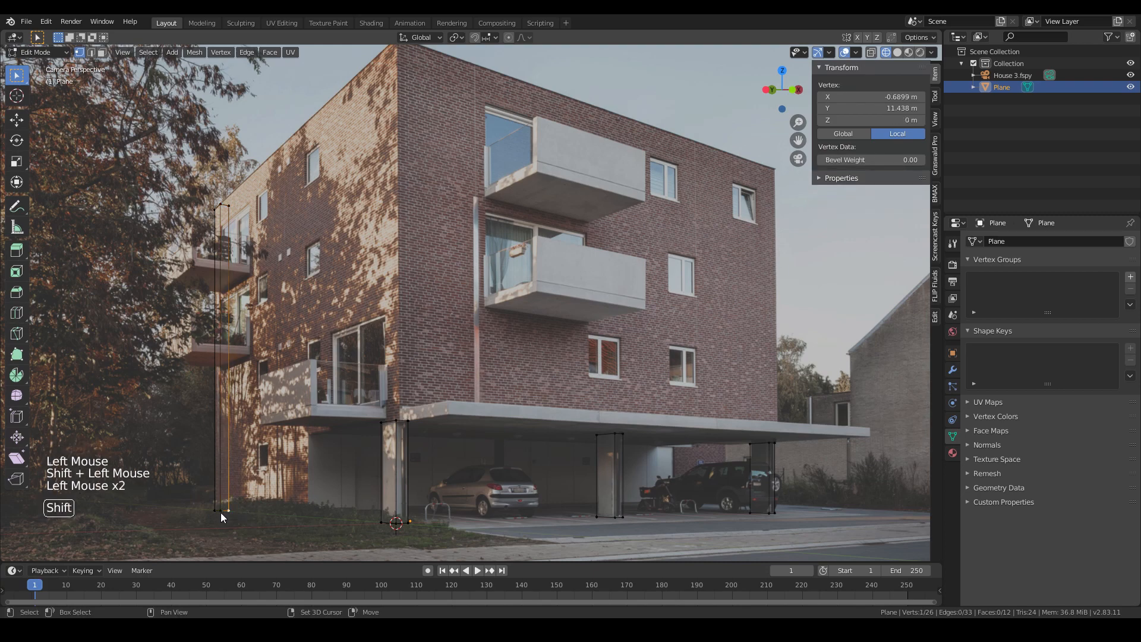
pyautogui.keyDown('shift'); pyautogui.click(220, 512); pyautogui.keyUp('shift')
pyautogui.keyDown('shift'); pyautogui.click(222, 204); pyautogui.keyUp('shift')
pyautogui.keyDown('shift'); pyautogui.click(230, 203); pyautogui.keyUp('shift')
pyautogui.press('g')
pyautogui.press('y')
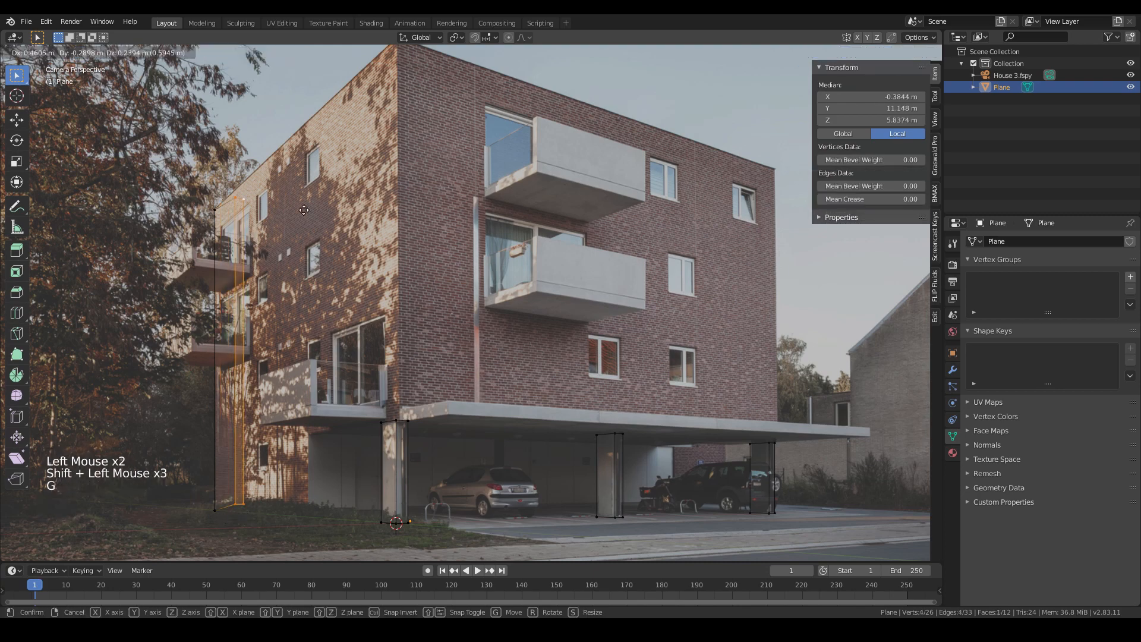
pyautogui.click(407, 132)
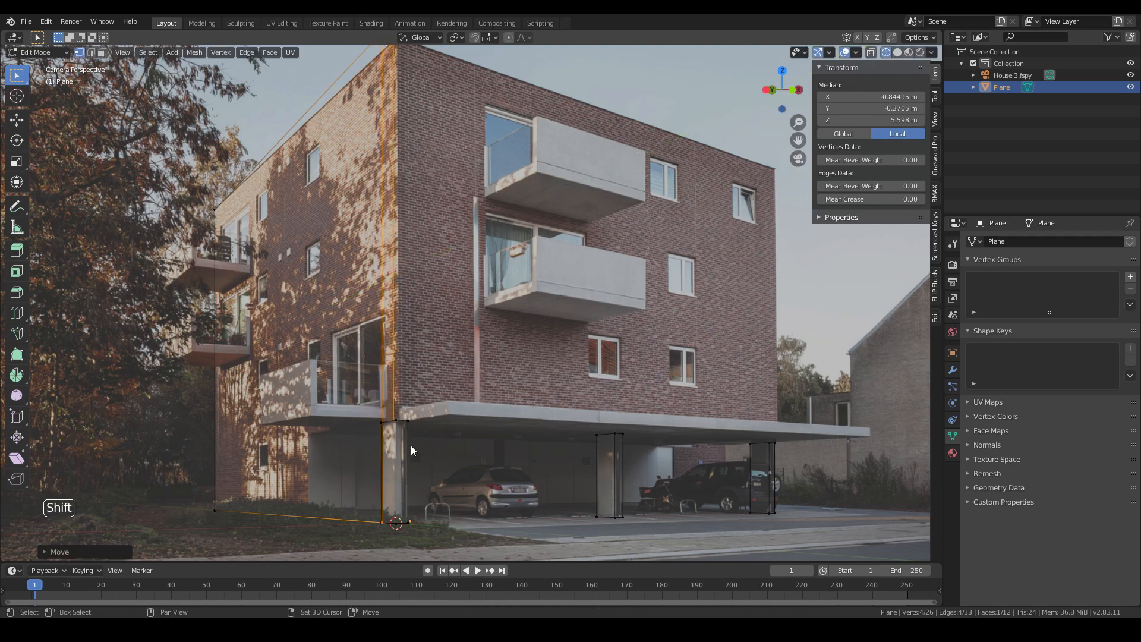
# - Move the wall's end vertices about 4.1 m back along Y to line up with the column
pyautogui.keyDown('shift'); pyautogui.moveTo(411, 445); pyautogui.dragTo(408, 364, button='middle'); pyautogui.keyUp('shift')
pyautogui.scroll(3, 332, 412)
pyautogui.keyDown('shift'); pyautogui.moveTo(332, 412); pyautogui.dragTo(393, 380, button='middle'); pyautogui.keyUp('shift')
pyautogui.press('g')
pyautogui.press('x')
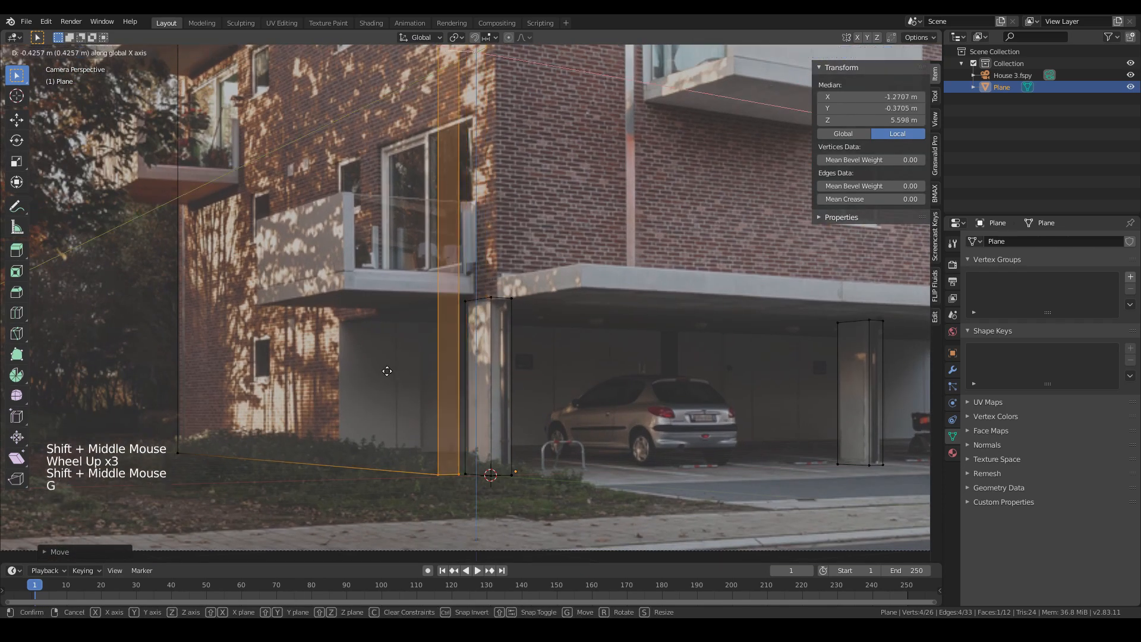
pyautogui.click(307, 465)
# - Switch the viewport shading to wireframe to inspect the wall plane outside the camera view
pyautogui.click(355, 465)
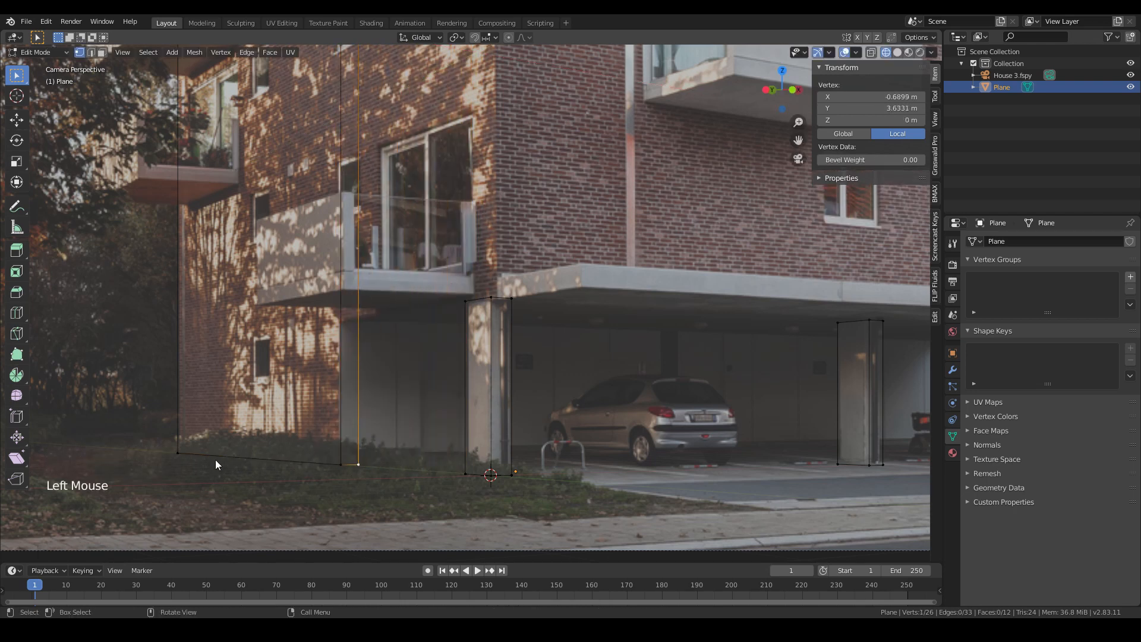
pyautogui.press('z')
pyautogui.click(169, 455)
pyautogui.click(204, 457)
pyautogui.moveTo(204, 463); pyautogui.dragTo(194, 473, button='middle')
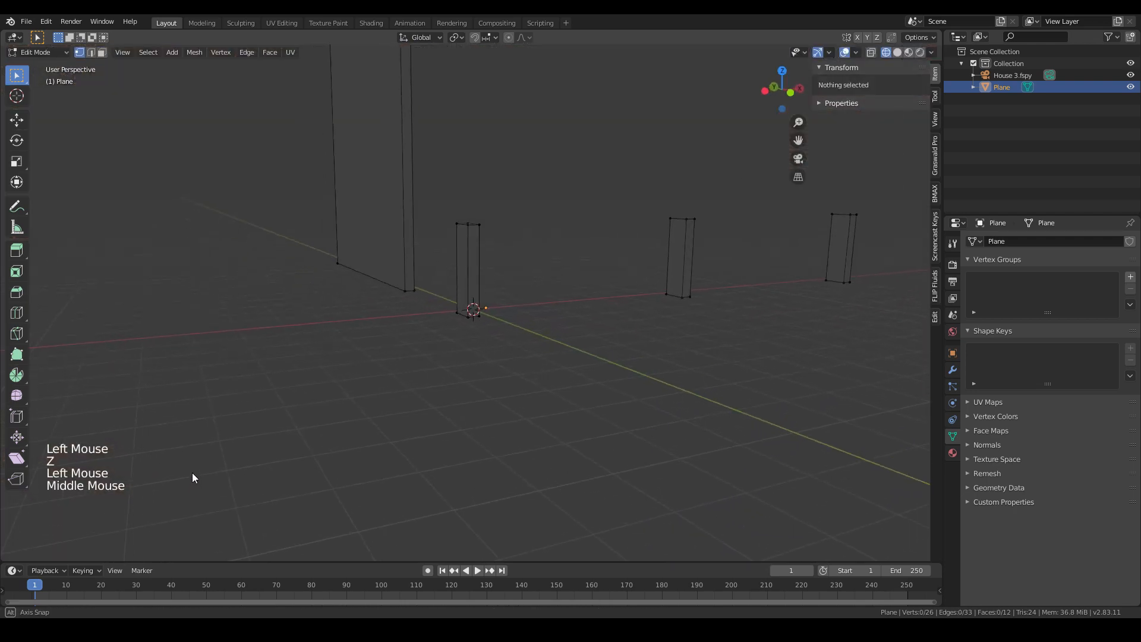
pyautogui.scroll(-3, 298, 347)
pyautogui.moveTo(298, 346); pyautogui.dragTo(321, 389, button='middle')
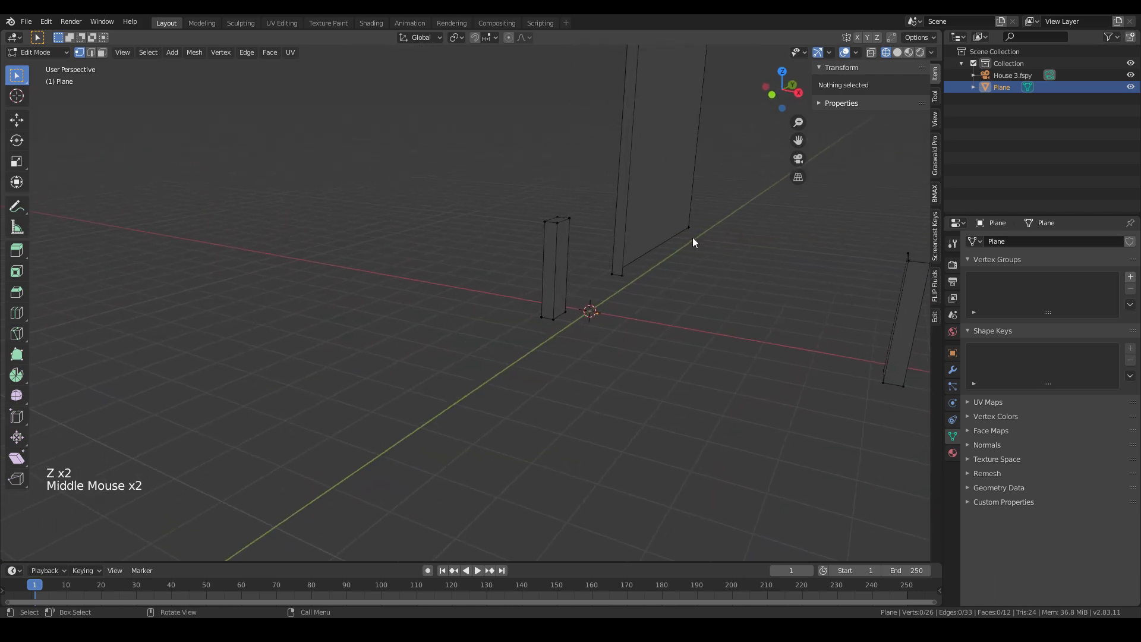
pyautogui.scroll(-3, 648, 239)
pyautogui.keyDown('shift'); pyautogui.moveTo(648, 238); pyautogui.dragTo(477, 279, button='middle'); pyautogui.keyUp('shift')
pyautogui.click(443, 145)
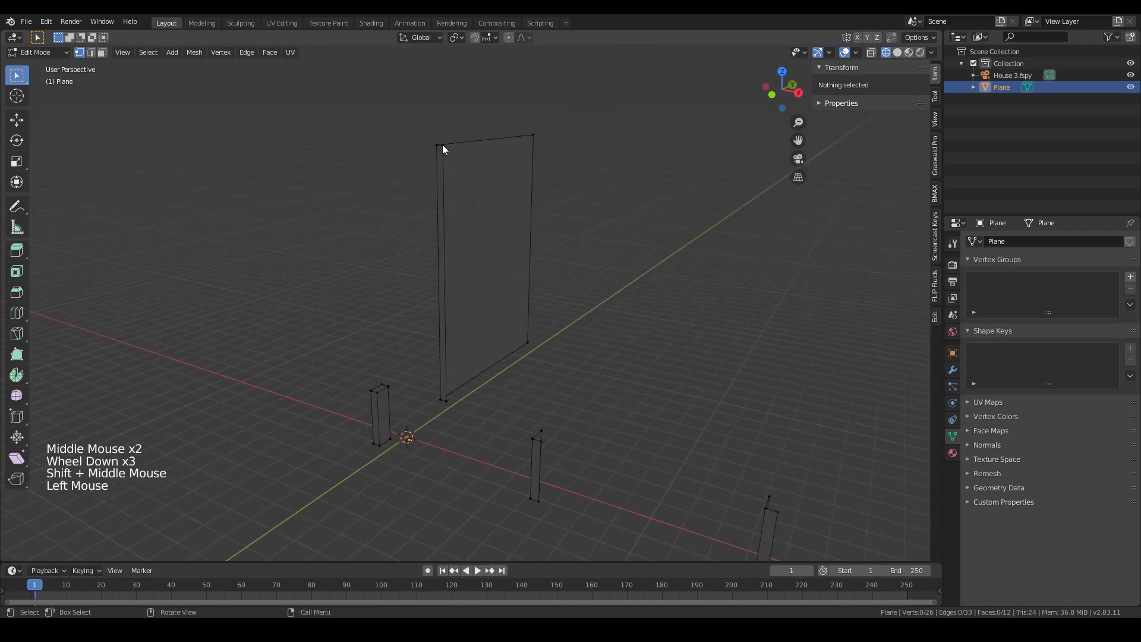
pyautogui.keyDown('shift'); pyautogui.click(450, 403); pyautogui.keyUp('shift')
# - Select the whole side wall face and extrude it along its normal to the building's far right corner
pyautogui.press('z')
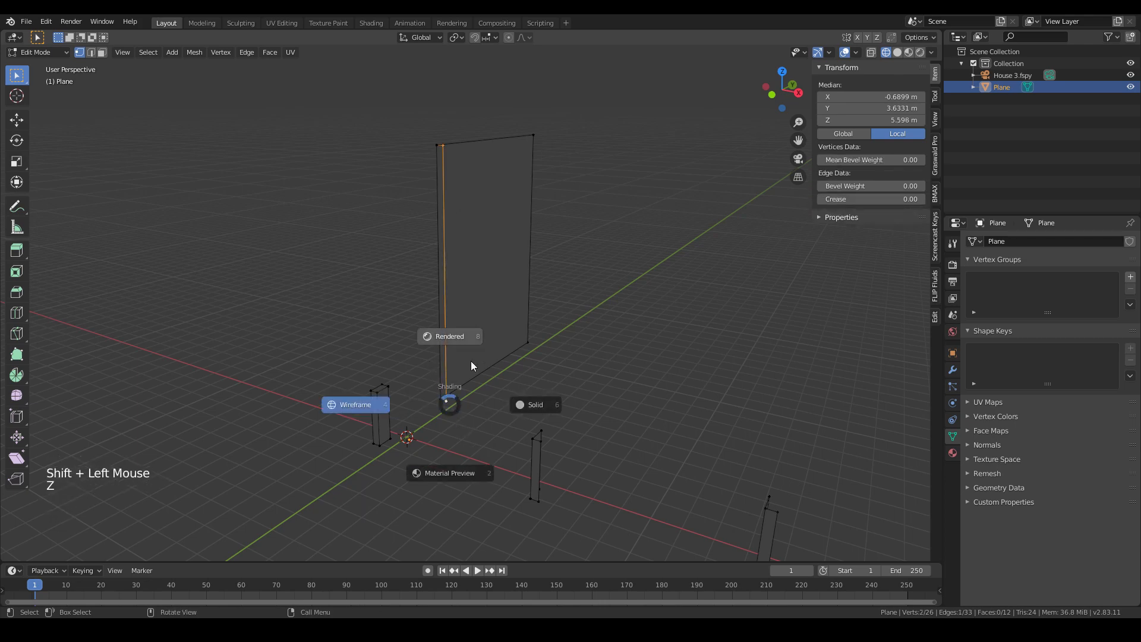
pyautogui.press('x')
pyautogui.click(452, 369)
pyautogui.moveTo(382, 107); pyautogui.dragTo(556, 374)
pyautogui.keyDown('shift'); pyautogui.moveTo(444, 333); pyautogui.dragTo(536, 410); pyautogui.keyUp('shift')
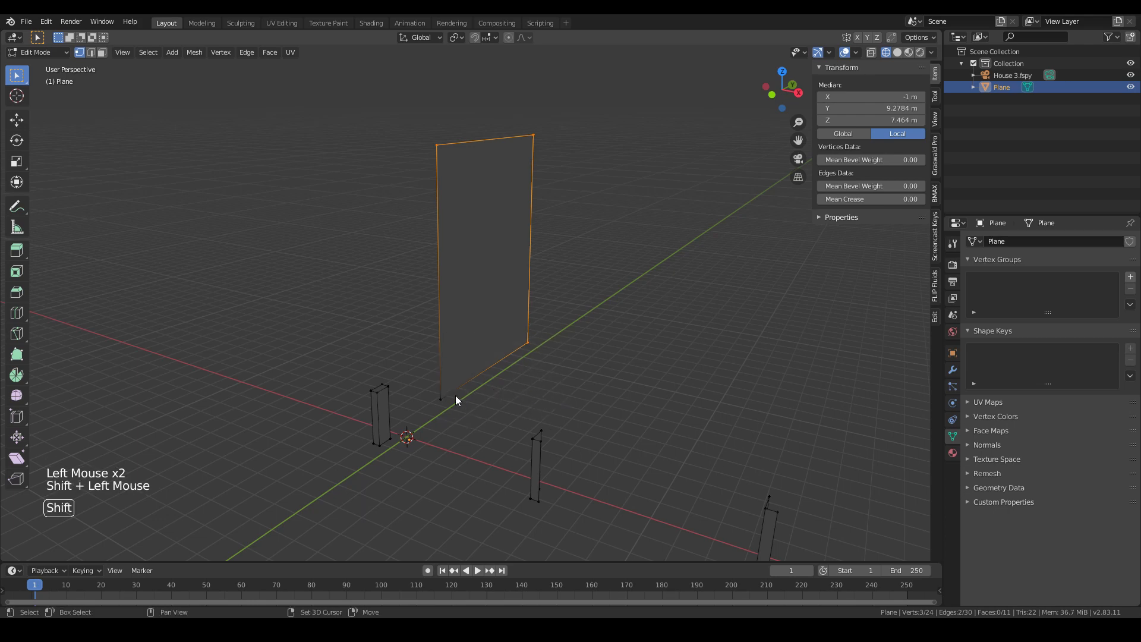
pyautogui.keyDown('shift'); pyautogui.moveTo(451, 394); pyautogui.dragTo(523, 410); pyautogui.keyUp('shift')
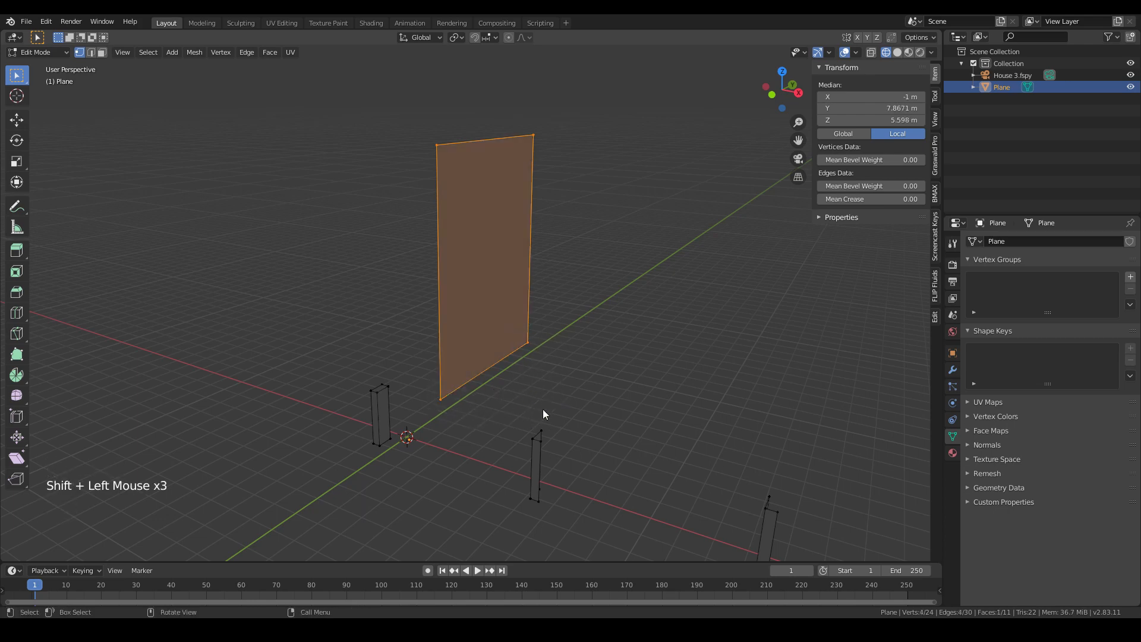
pyautogui.moveTo(543, 409); pyautogui.dragTo(528, 394, button='middle')
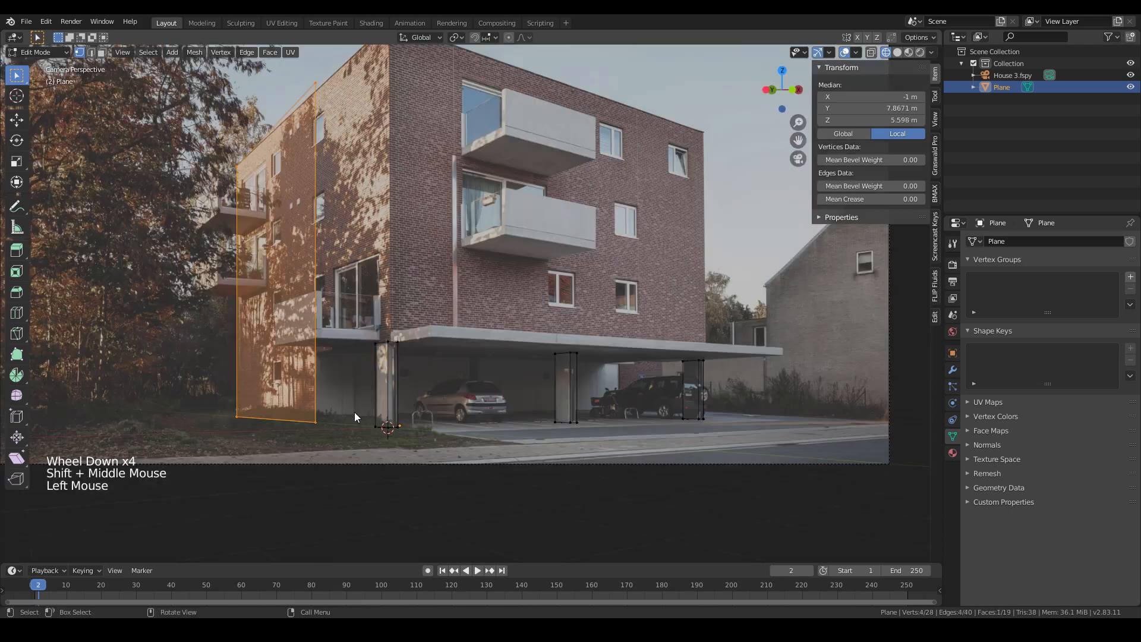
pyautogui.press('e')
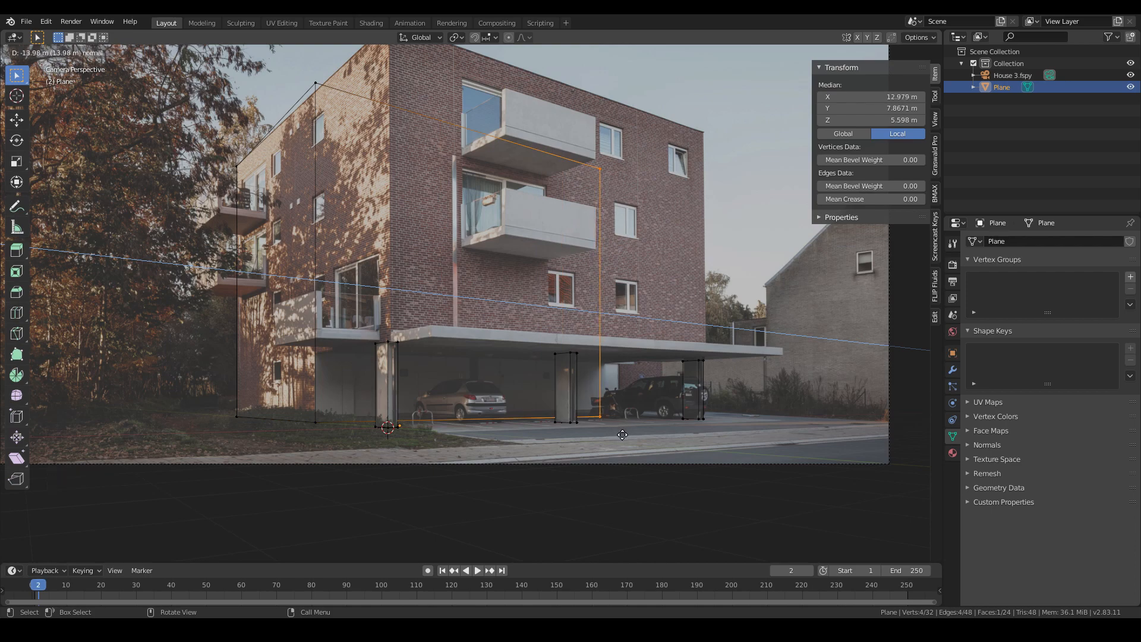
pyautogui.click(635, 411)
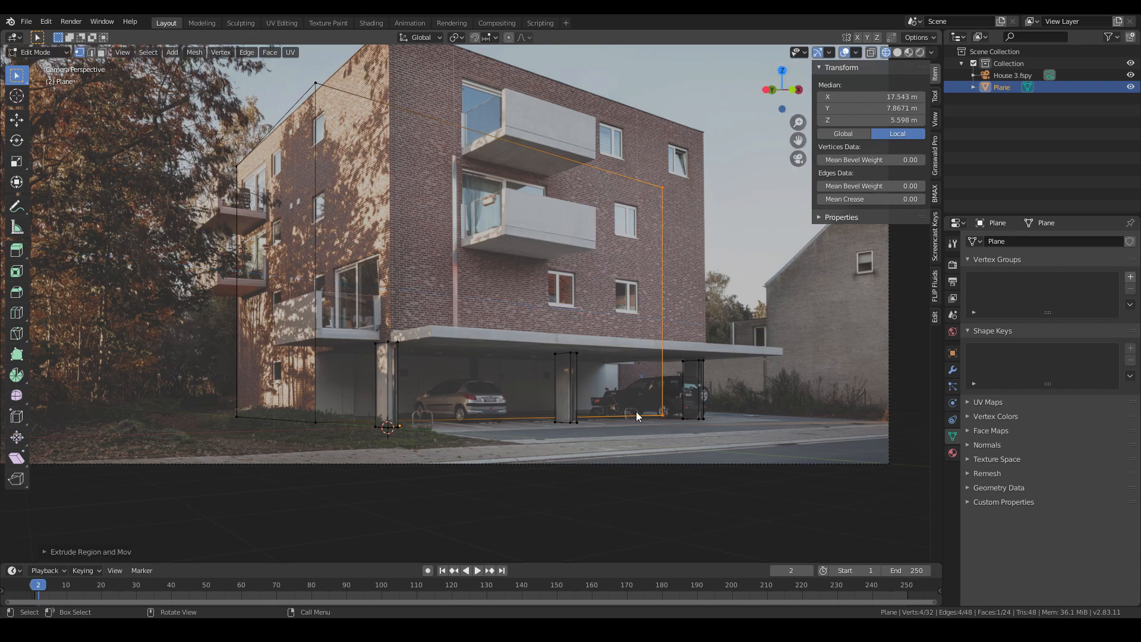
# - Add a horizontal loop cut around the building at the canopy height
pyautogui.hotkey('ctrl', 'r')
pyautogui.click(319, 303)
pyautogui.click(337, 372)
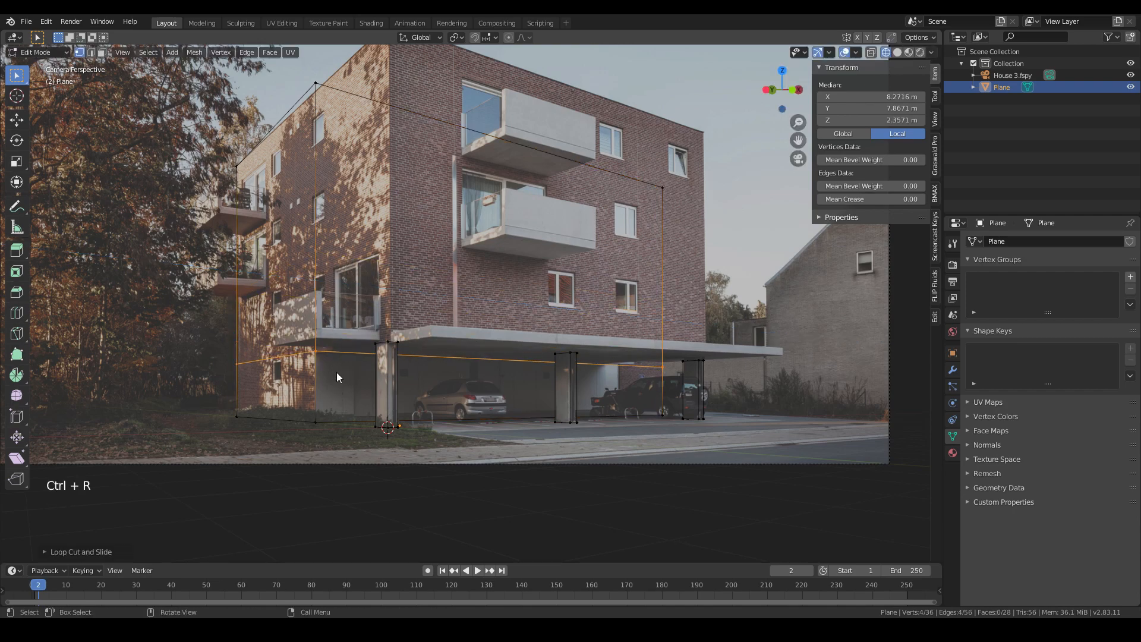
# - Select the upper part of the building's right end face and extrude it about 4.6 m outward to the upper floors' edge
pyautogui.moveTo(292, 62); pyautogui.dragTo(373, 114)
pyautogui.keyDown('shift'); pyautogui.click(635, 190); pyautogui.keyUp('shift')
pyautogui.keyDown('shift'); pyautogui.click(321, 351); pyautogui.keyUp('shift')
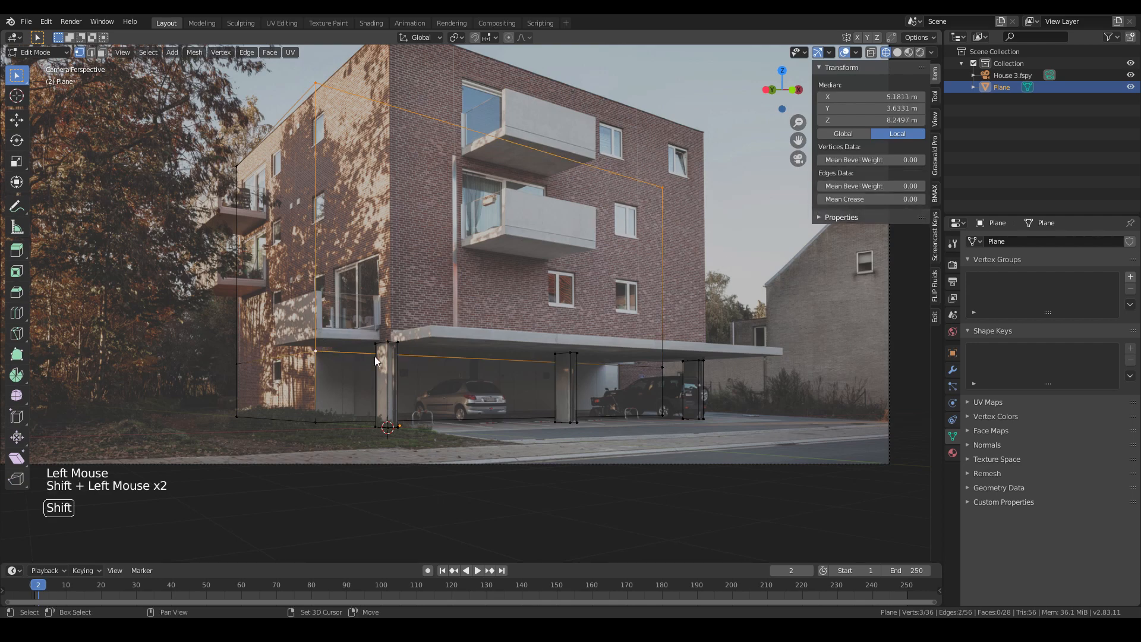
pyautogui.keyDown('shift'); pyautogui.click(661, 365); pyautogui.keyUp('shift')
pyautogui.press('z')
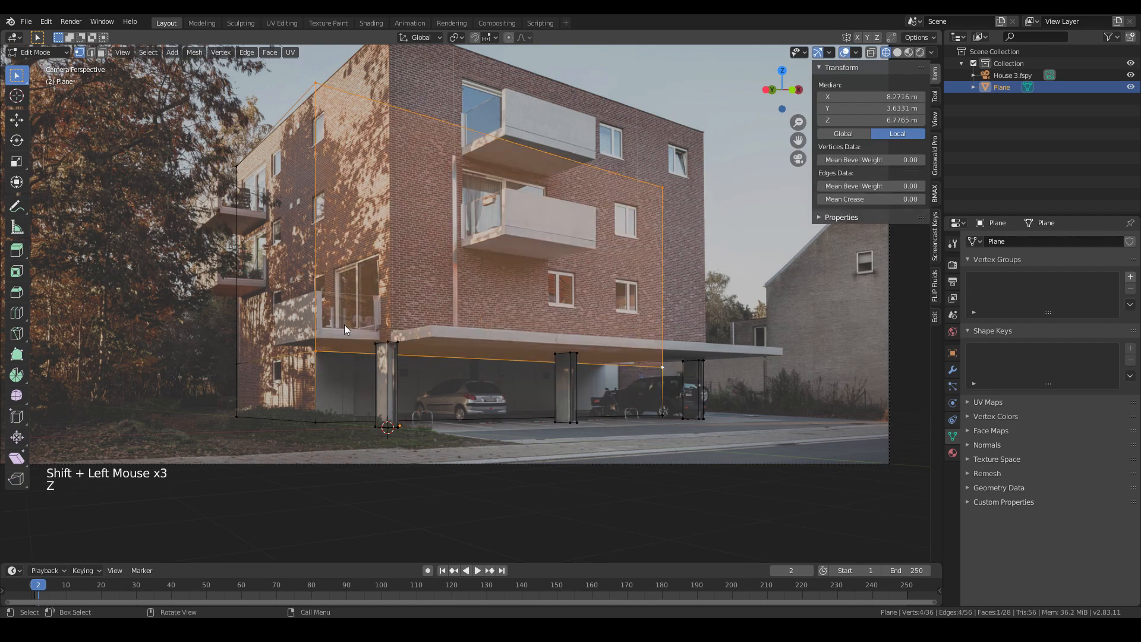
pyautogui.moveTo(344, 324); pyautogui.dragTo(518, 312, button='middle')
pyautogui.scroll(-6, 412, 322)
pyautogui.click(871, 52)
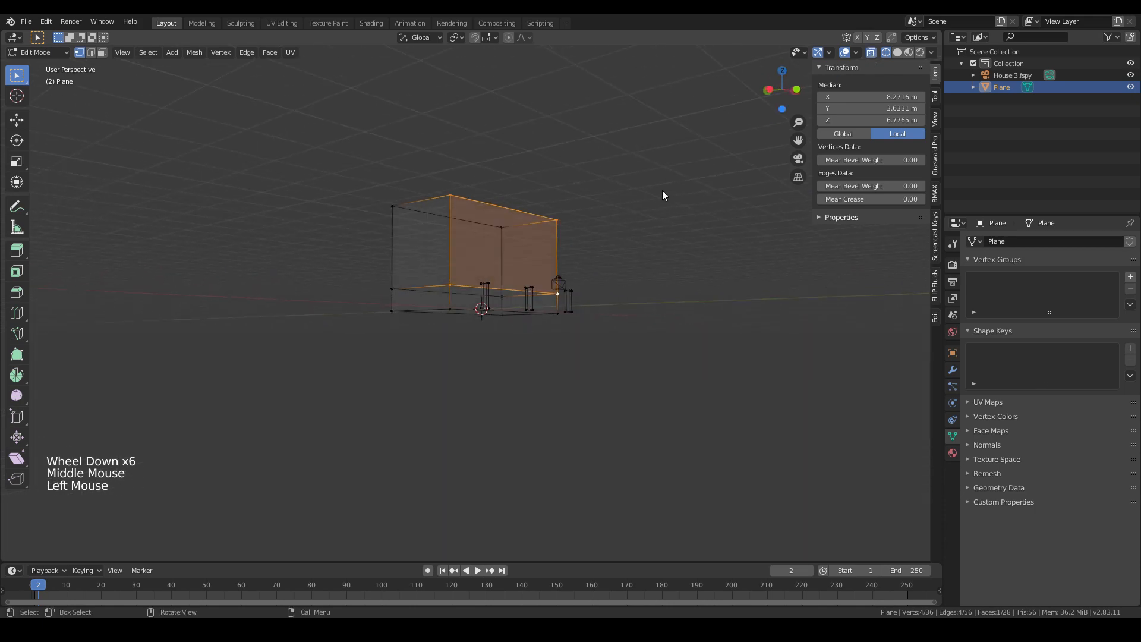
pyautogui.press('KP_0')
pyautogui.press('e')
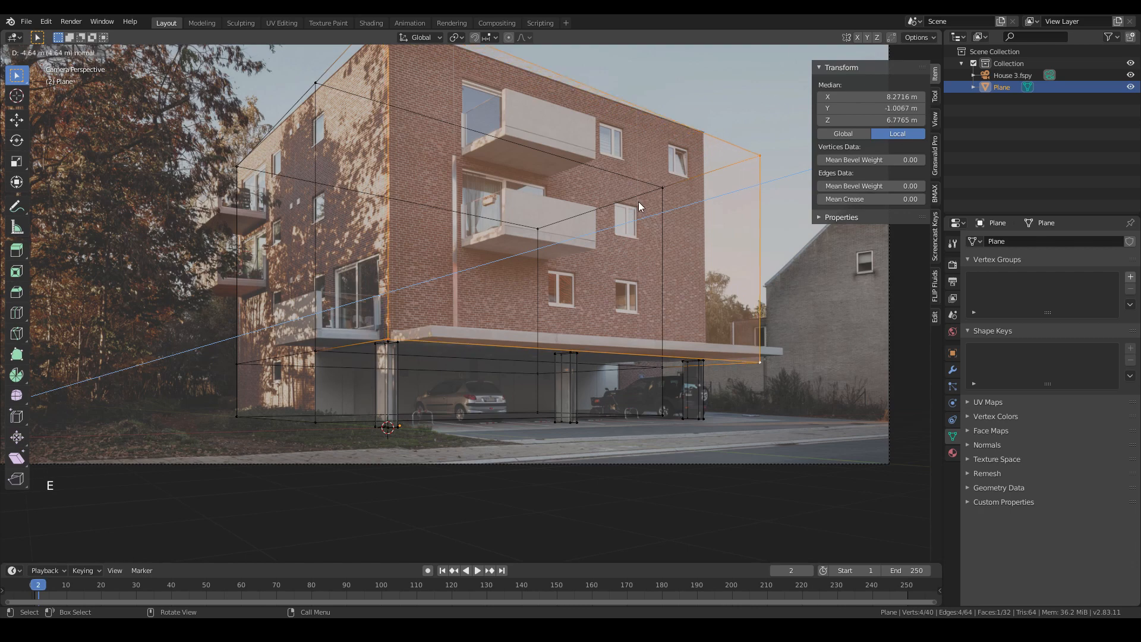
pyautogui.click(639, 238)
# - Set the snapping target to Vertex
pyautogui.keyDown('shift'); pyautogui.moveTo(402, 289); pyautogui.dragTo(481, 333, button='middle'); pyautogui.keyUp('shift')
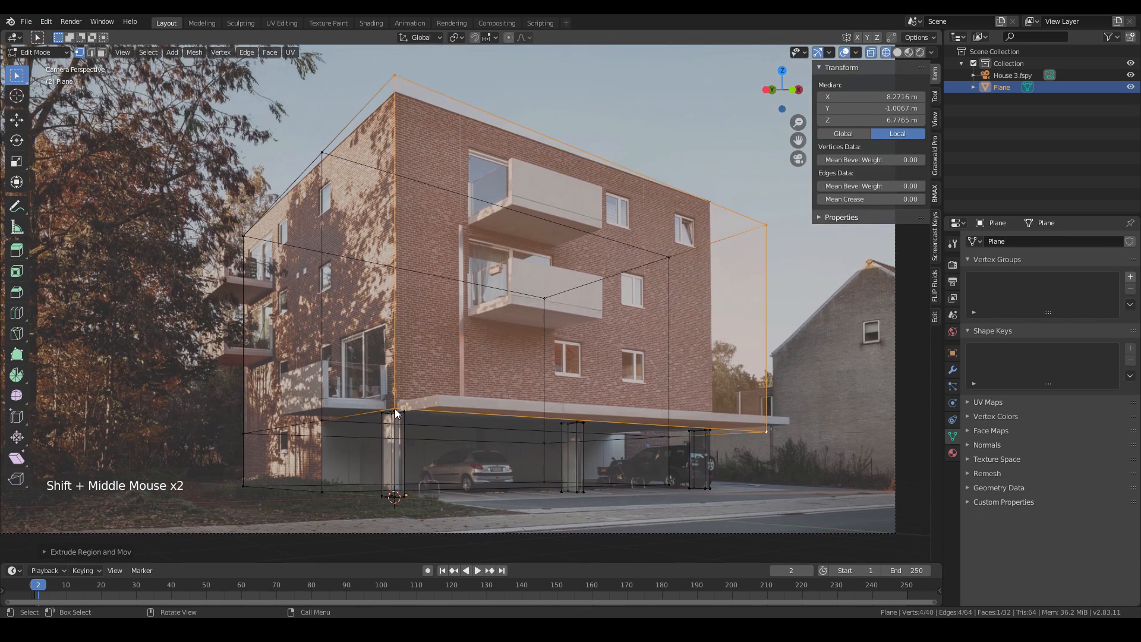
pyautogui.scroll(3, 394, 408)
pyautogui.keyDown('shift'); pyautogui.moveTo(396, 429); pyautogui.dragTo(436, 412, button='middle'); pyautogui.keyUp('shift')
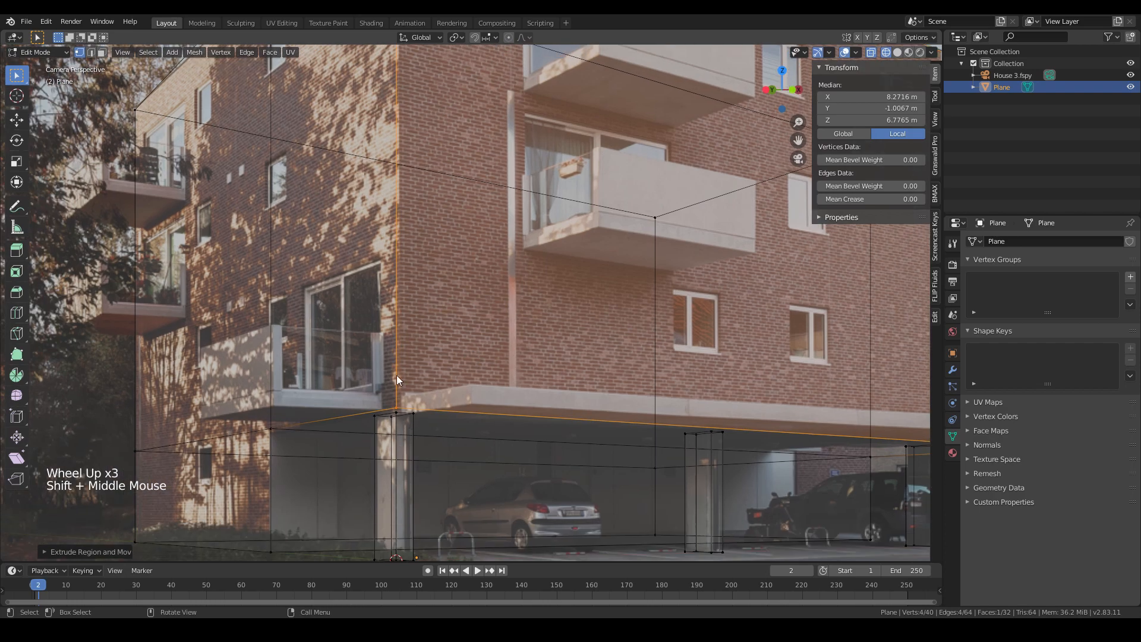
pyautogui.scroll(-2, 397, 378)
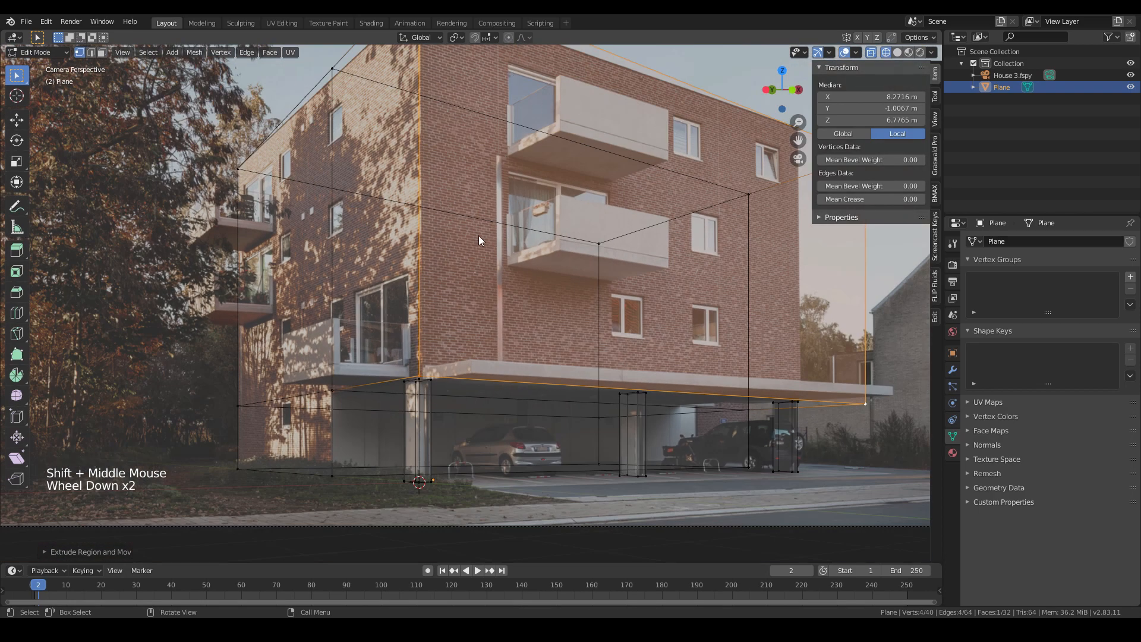
pyautogui.keyDown('shift'); pyautogui.moveTo(479, 236); pyautogui.dragTo(461, 183, button='middle'); pyautogui.keyUp('shift')
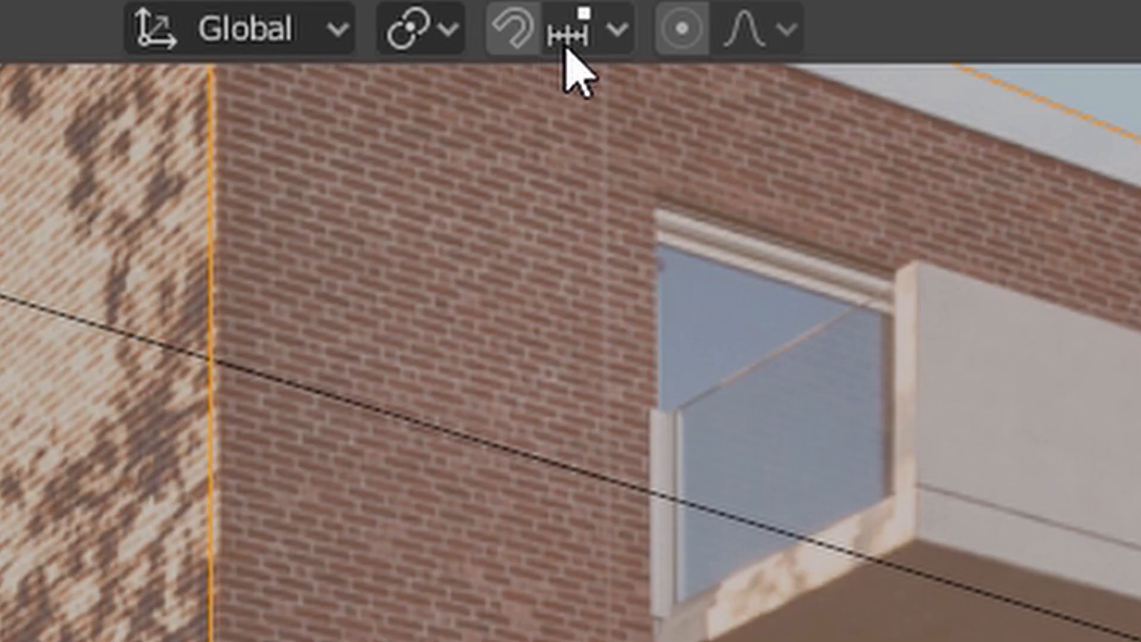
pyautogui.click(486, 41)
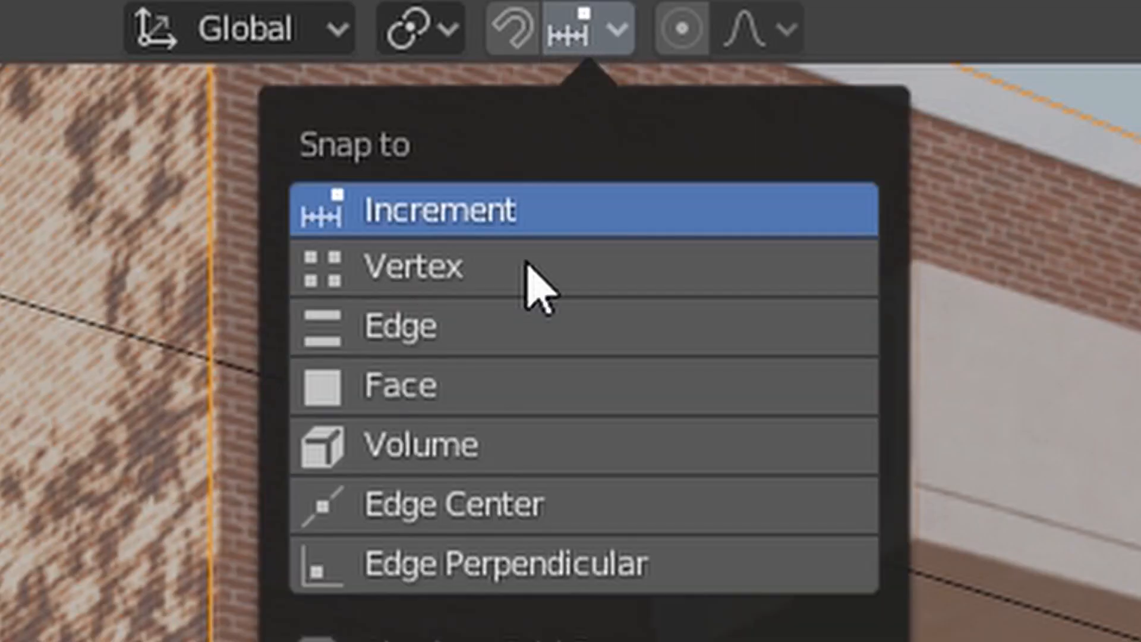
pyautogui.click(323, 267)
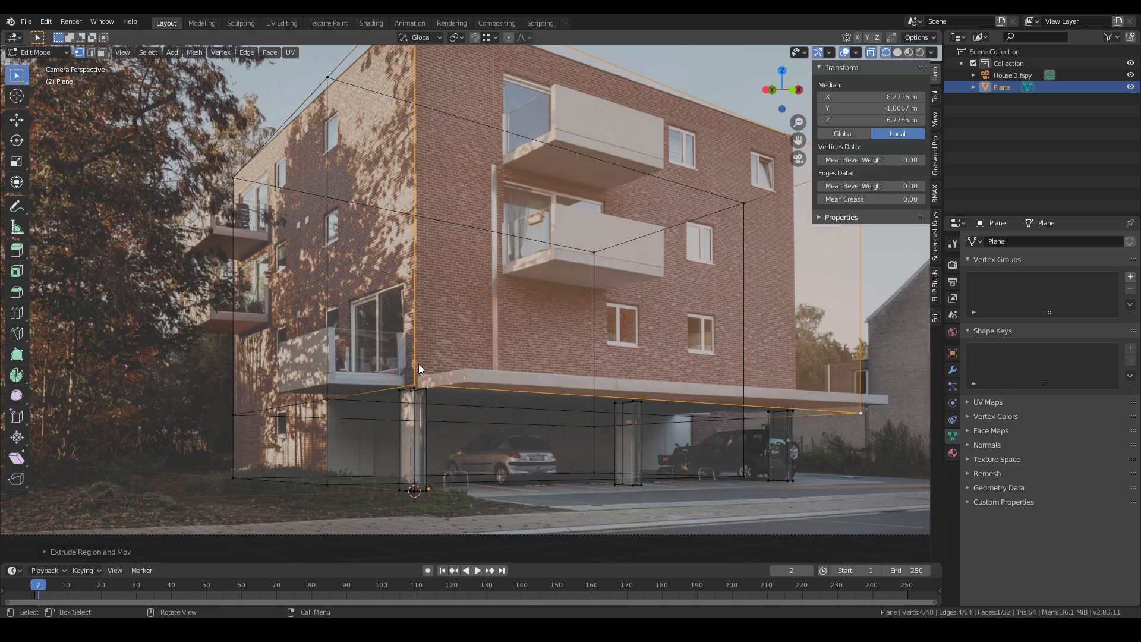
# - Move the selected edge along Y so it snaps onto the canopy's corner vertex
pyautogui.press('g')
pyautogui.press('y')
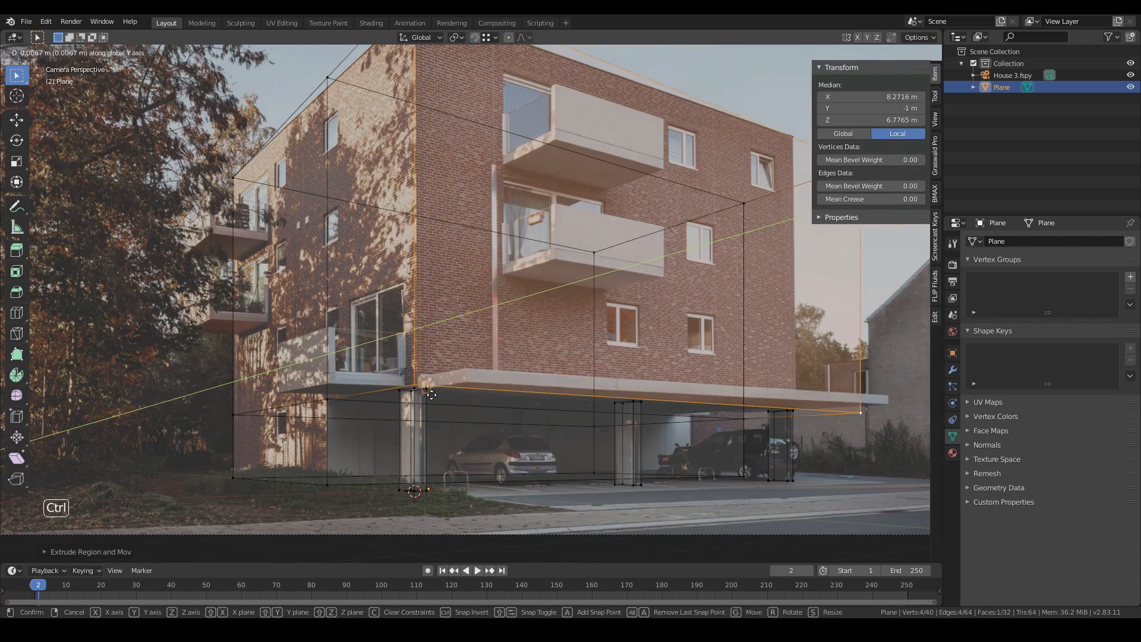
pyautogui.keyDown('ctrl'); pyautogui.click(429, 387); pyautogui.keyUp('ctrl')
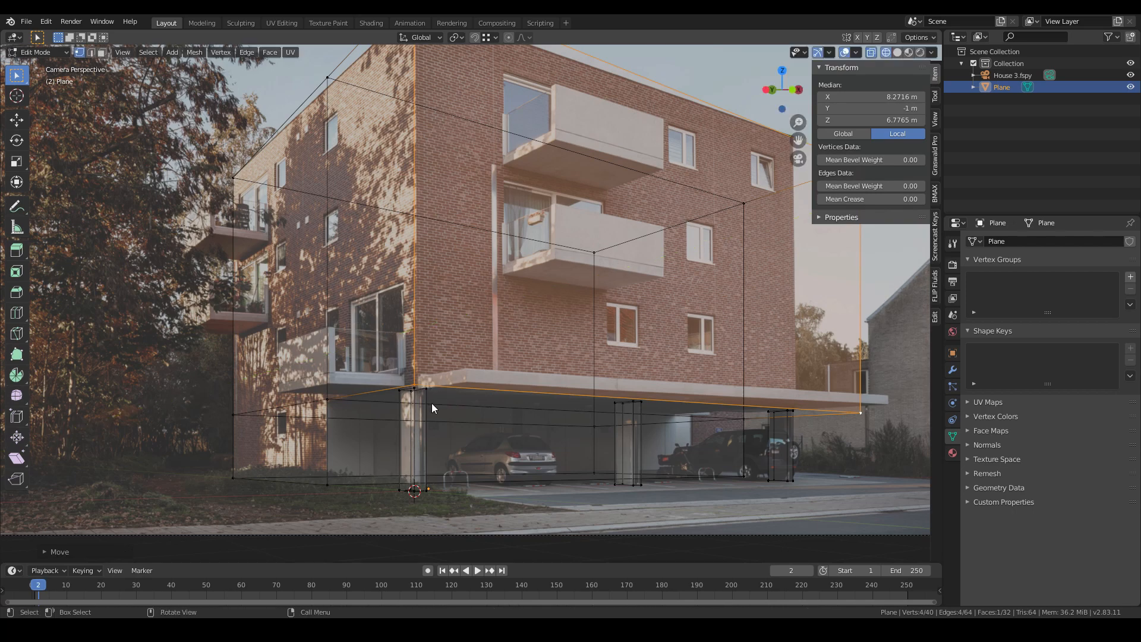
# - Select the edge loop at canopy height and move it down along Z to the canopy's underside
pyautogui.click(330, 401)
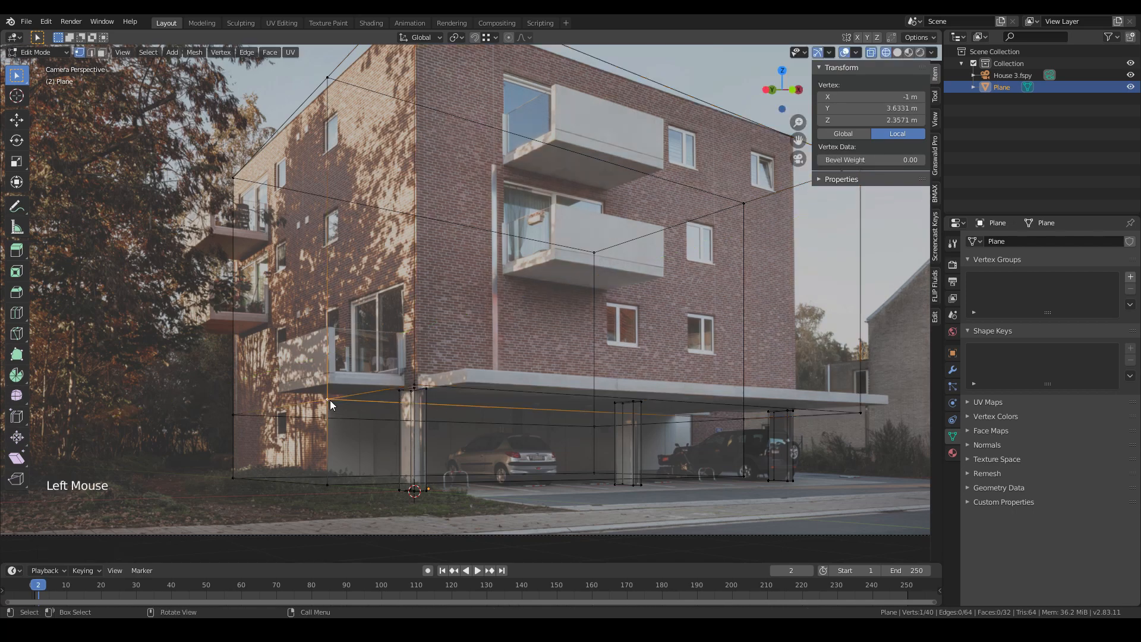
pyautogui.keyDown('shift'); pyautogui.click(233, 415); pyautogui.keyUp('shift')
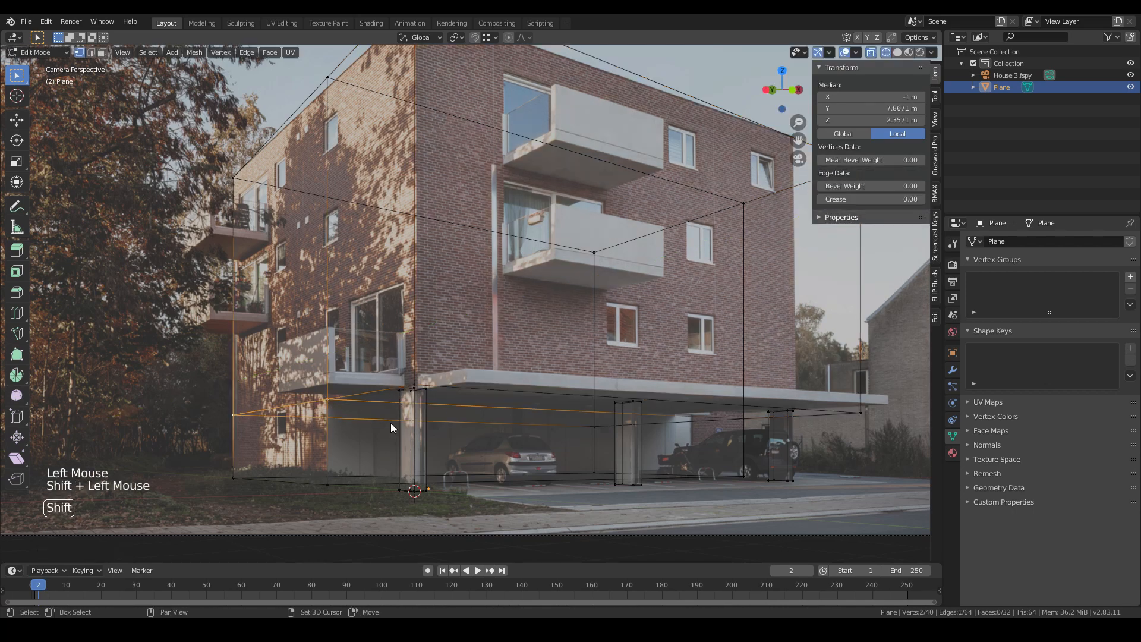
pyautogui.keyDown('shift'); pyautogui.click(632, 425); pyautogui.keyUp('shift')
pyautogui.keyDown('shift'); pyautogui.click(761, 420); pyautogui.keyUp('shift')
pyautogui.keyDown('shift'); pyautogui.click(835, 421); pyautogui.keyUp('shift')
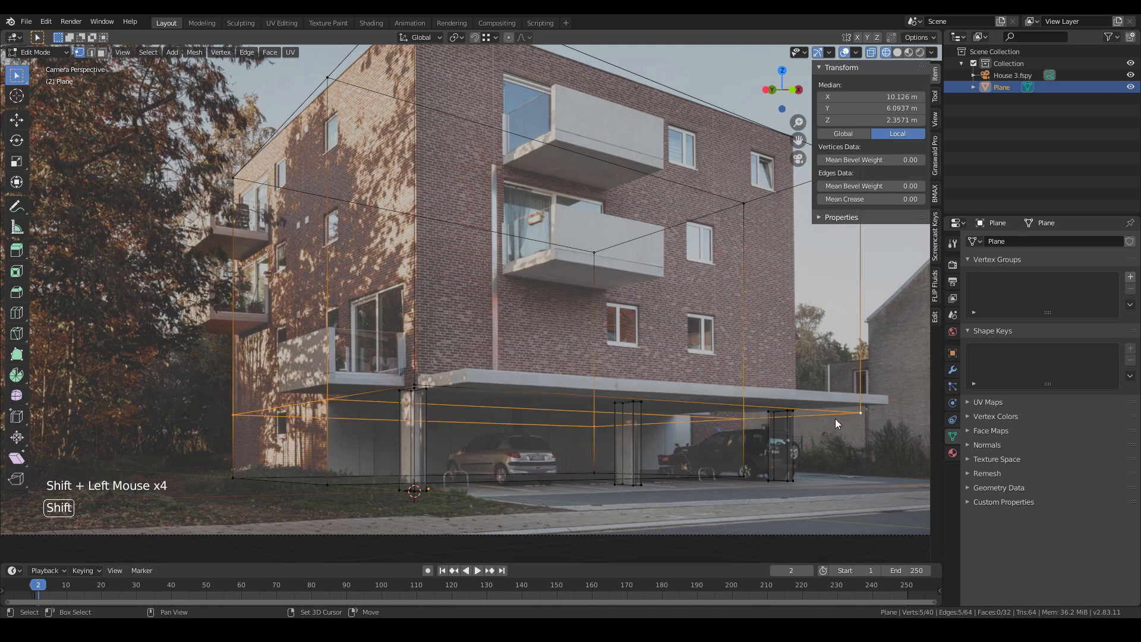
pyautogui.keyDown('shift'); pyautogui.click(413, 385); pyautogui.keyUp('shift')
pyautogui.press('g')
pyautogui.press('z')
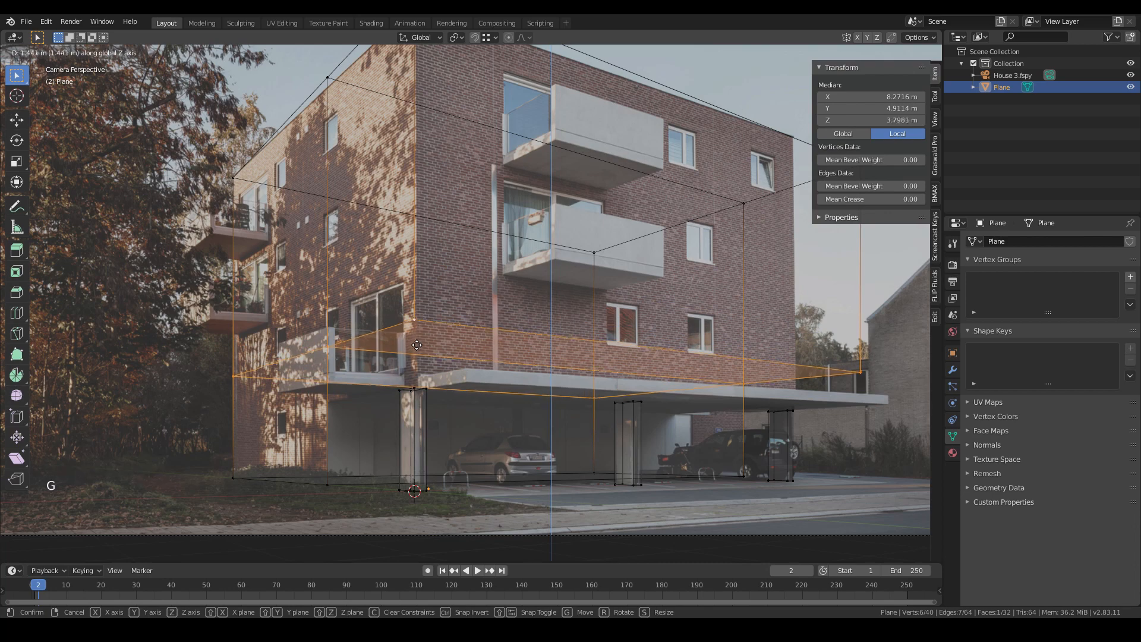
pyautogui.keyDown('ctrl'); pyautogui.click(526, 391); pyautogui.keyUp('ctrl')
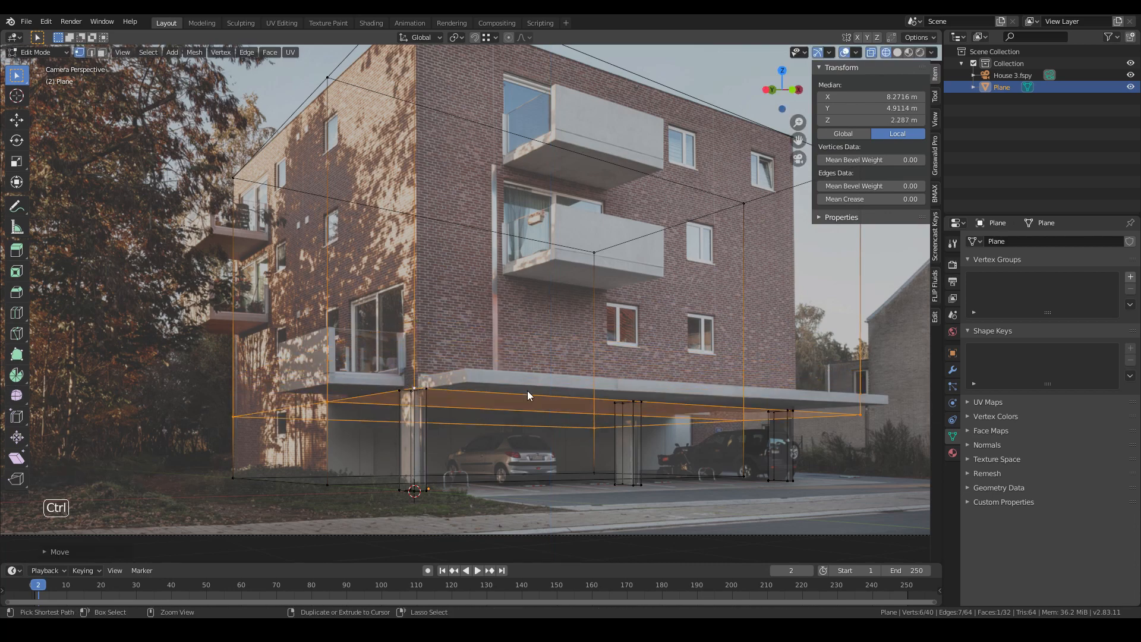
# - Inspect the building model in solid shading from object mode
pyautogui.scroll(-2, 585, 442)
pyautogui.keyDown('shift'); pyautogui.moveTo(586, 442); pyautogui.dragTo(525, 426, button='middle'); pyautogui.keyUp('shift')
pyautogui.press('z')
pyautogui.press('Tab')
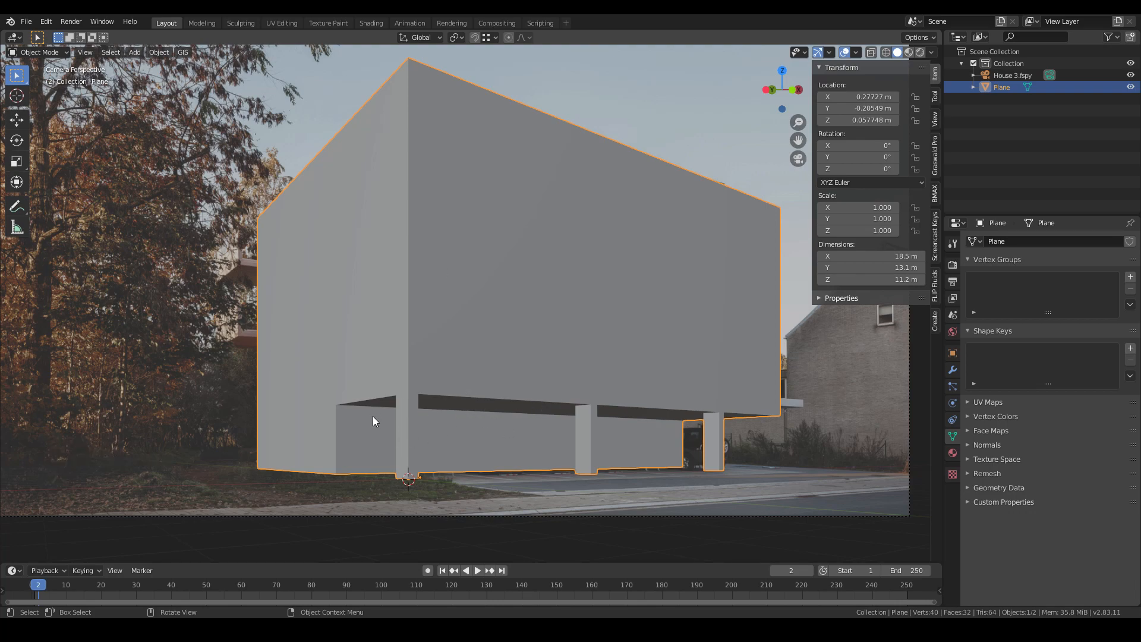
pyautogui.press('z')
pyautogui.scroll(-2, 331, 351)
# - Box-select the building's top vertices and move them along Z to match the roofline
pyautogui.press('Tab')
pyautogui.click(719, 319)
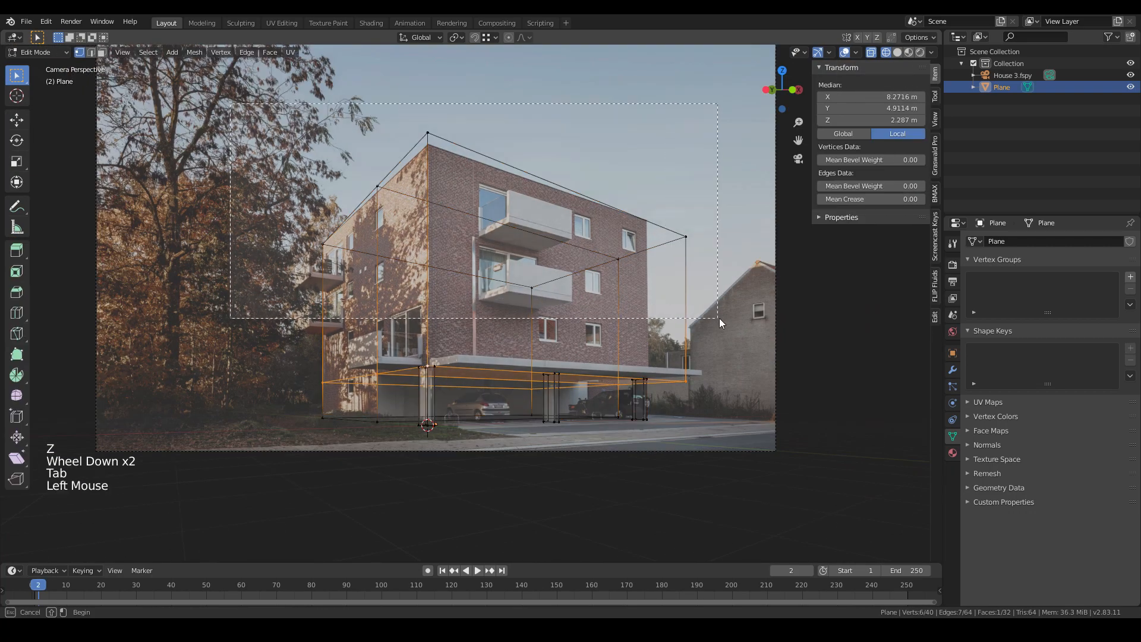
pyautogui.scroll(2, 710, 308)
pyautogui.press('g')
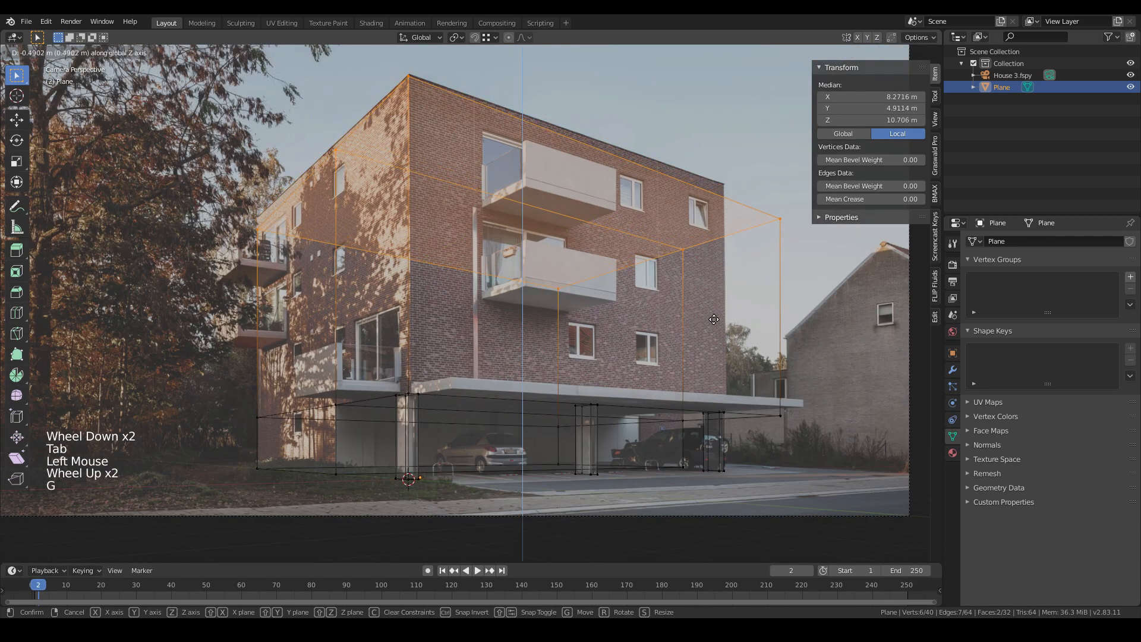
pyautogui.click(716, 324)
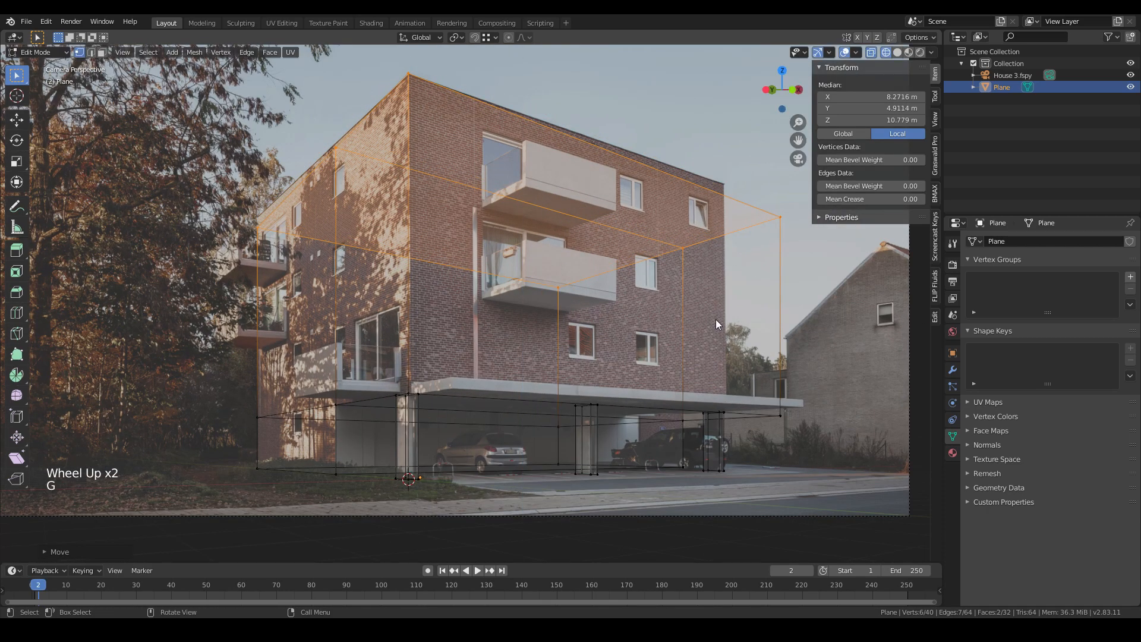
# - Select the edges of the lower right-end section and move them about 4.1 m along X to the middle column
pyautogui.click(684, 249)
pyautogui.keyDown('shift'); pyautogui.click(779, 245); pyautogui.keyUp('shift')
pyautogui.keyDown('shift'); pyautogui.click(559, 298); pyautogui.keyUp('shift')
pyautogui.keyDown('shift'); pyautogui.click(551, 419); pyautogui.keyUp('shift')
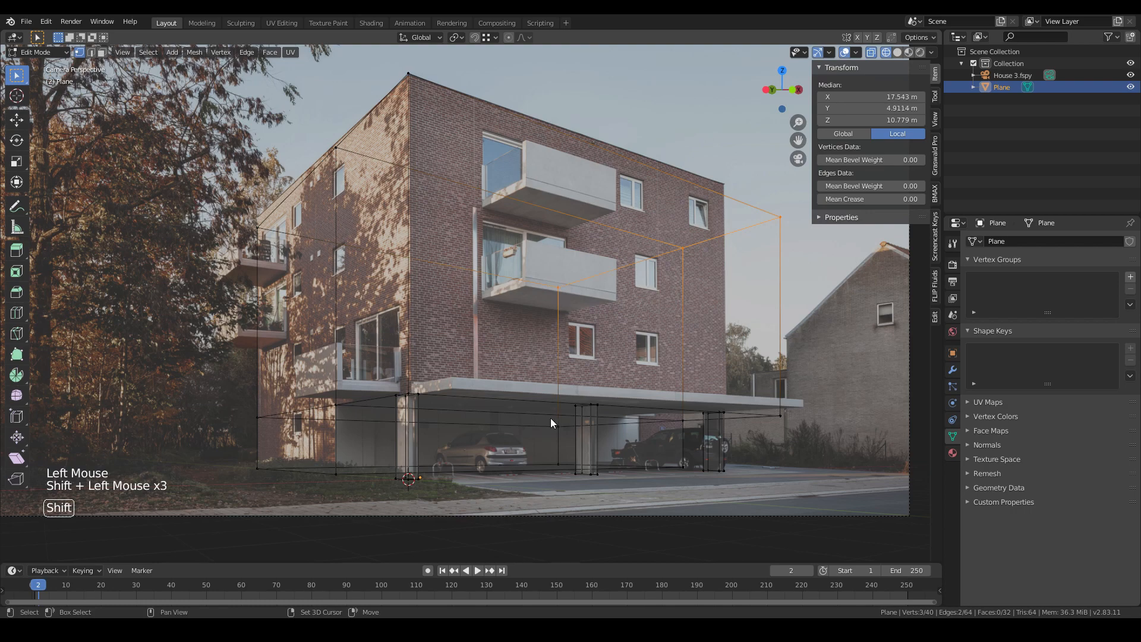
pyautogui.keyDown('shift'); pyautogui.moveTo(550, 418); pyautogui.dragTo(563, 488); pyautogui.keyUp('shift')
pyautogui.keyDown('shift'); pyautogui.click(682, 418); pyautogui.keyUp('shift')
pyautogui.keyDown('shift'); pyautogui.click(779, 415); pyautogui.keyUp('shift')
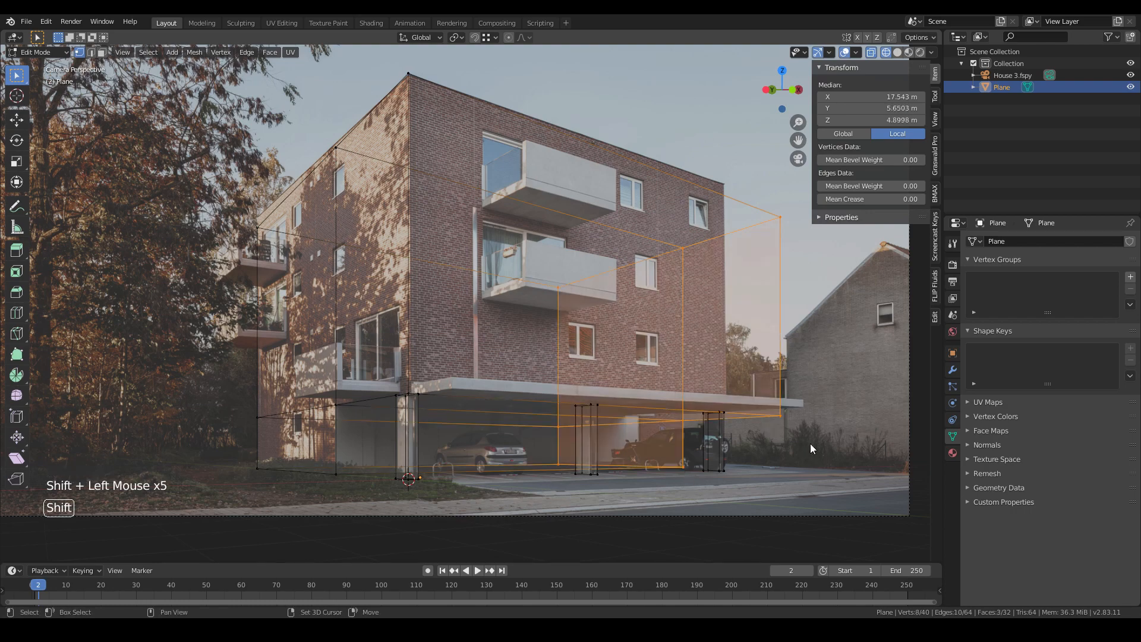
pyautogui.press('g')
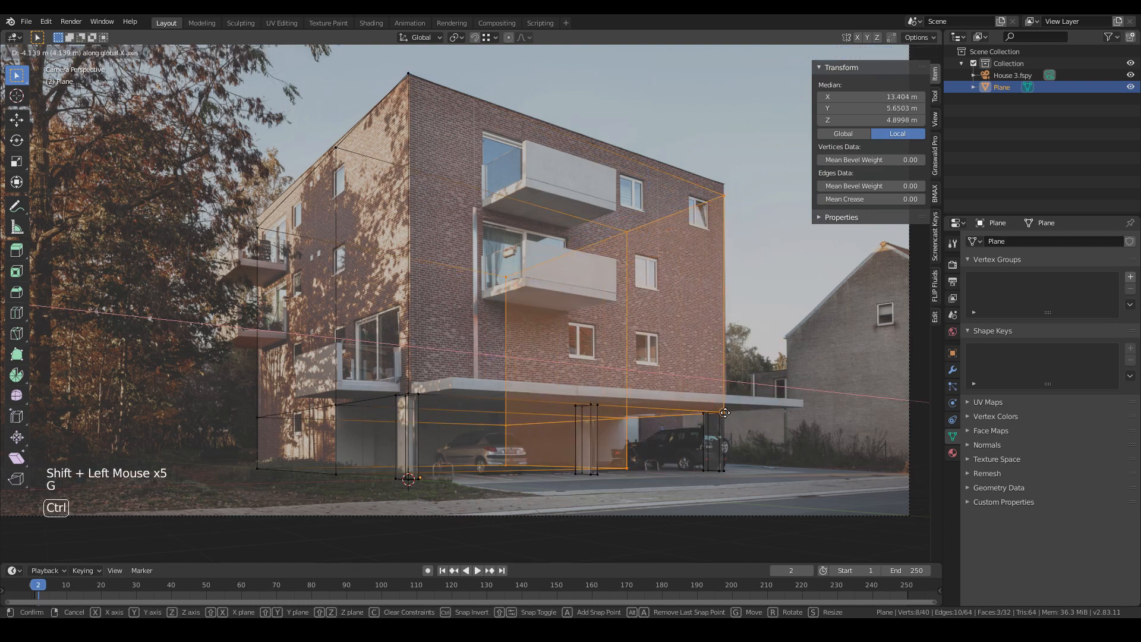
pyautogui.keyDown('ctrl'); pyautogui.click(722, 416); pyautogui.keyUp('ctrl')
# - Select the lower end faces and extrude them outward to the building's right corner
pyautogui.keyDown('shift'); pyautogui.moveTo(721, 420); pyautogui.dragTo(675, 440, button='middle'); pyautogui.keyUp('shift')
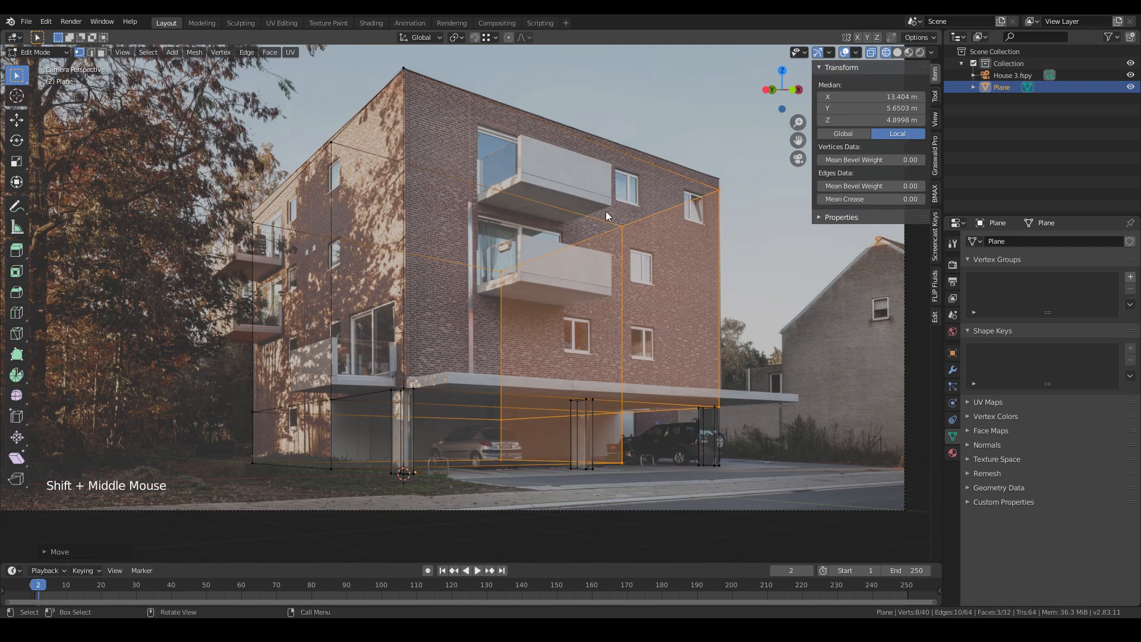
pyautogui.click(557, 421)
pyautogui.keyDown('shift'); pyautogui.click(556, 330); pyautogui.keyUp('shift')
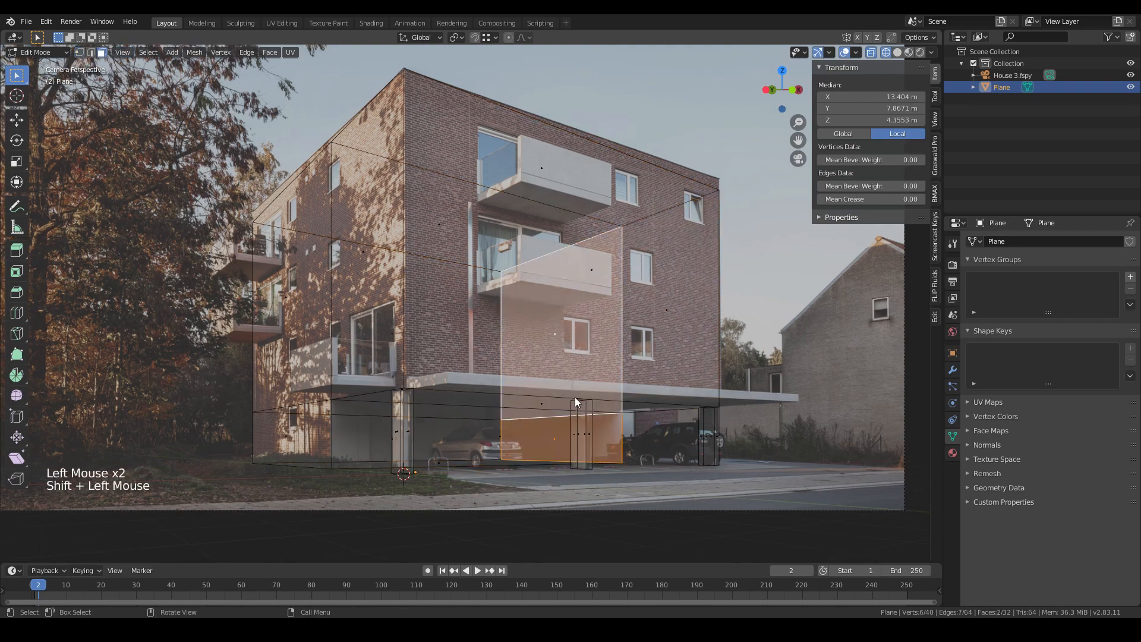
pyautogui.press('e')
pyautogui.click(635, 419)
# - Inspect the updated building in solid shading and select the building object
pyautogui.scroll(2, 697, 444)
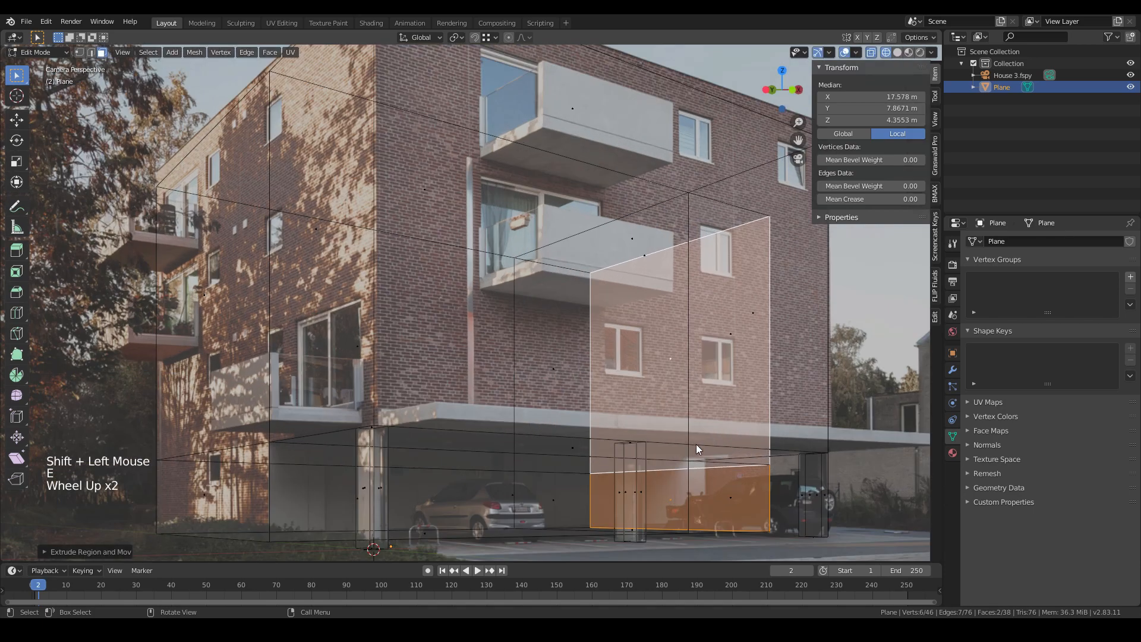
pyautogui.keyDown('shift'); pyautogui.moveTo(696, 443); pyautogui.dragTo(630, 358, button='middle'); pyautogui.keyUp('shift')
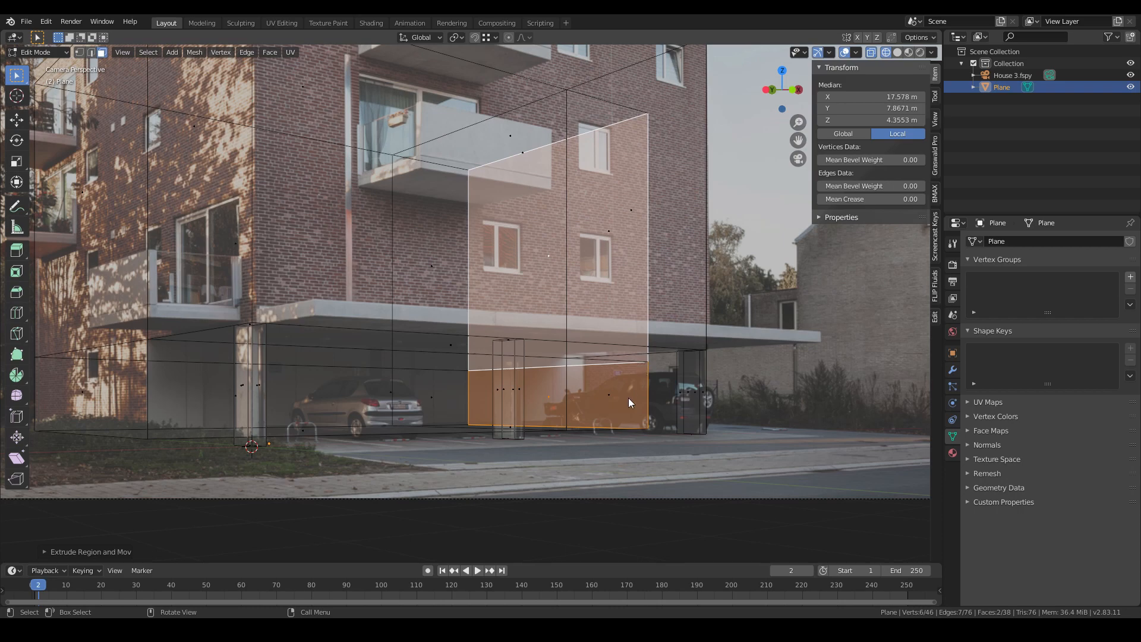
pyautogui.press('z')
pyautogui.press('Tab')
pyautogui.scroll(-3, 694, 423)
pyautogui.keyDown('shift'); pyautogui.moveTo(540, 397); pyautogui.dragTo(450, 364, button='middle'); pyautogui.keyUp('shift')
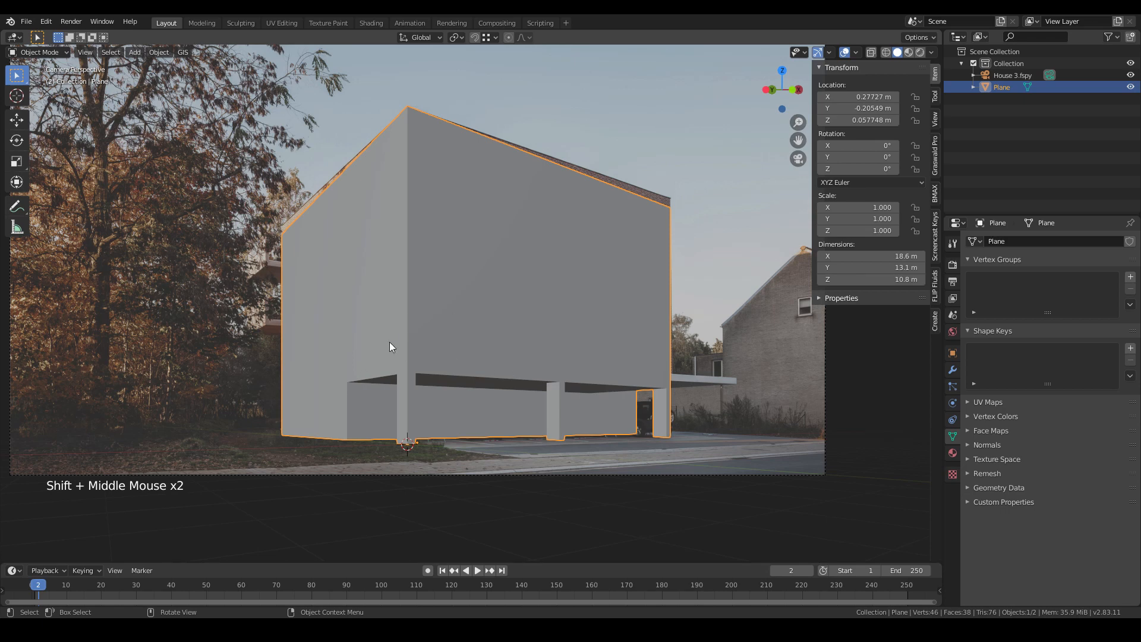
pyautogui.press('z')
pyautogui.click(350, 361)
pyautogui.scroll(2, 476, 232)
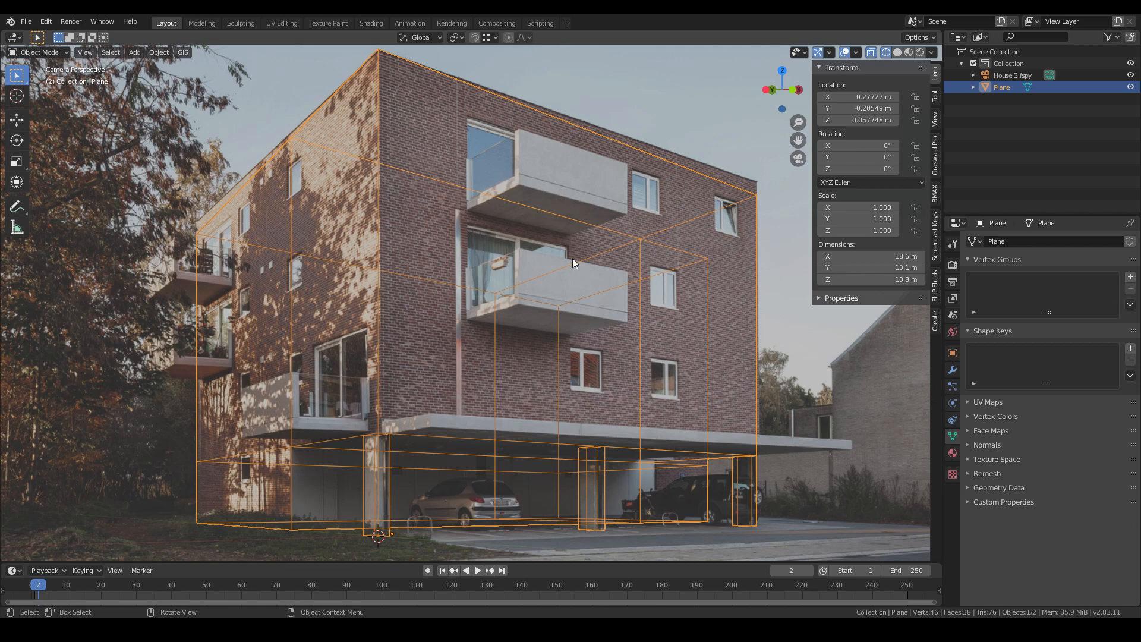
# - Add a plane and snap it to the top of the left canopy column
pyautogui.hotkey('shift', 'a')
pyautogui.moveTo(444, 345)
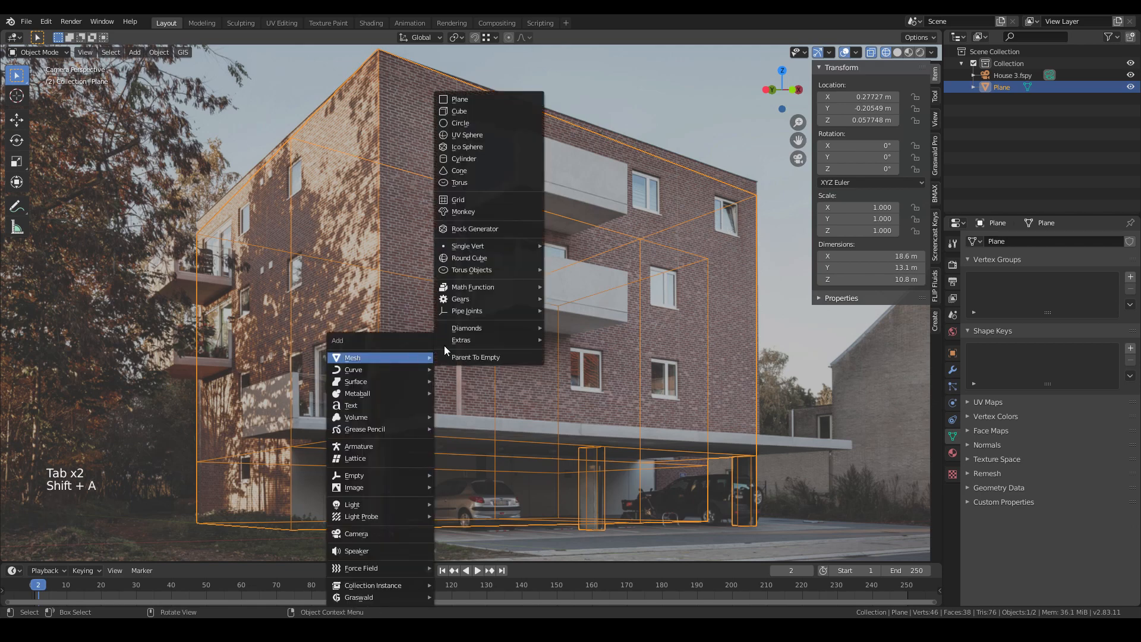
pyautogui.click(469, 134)
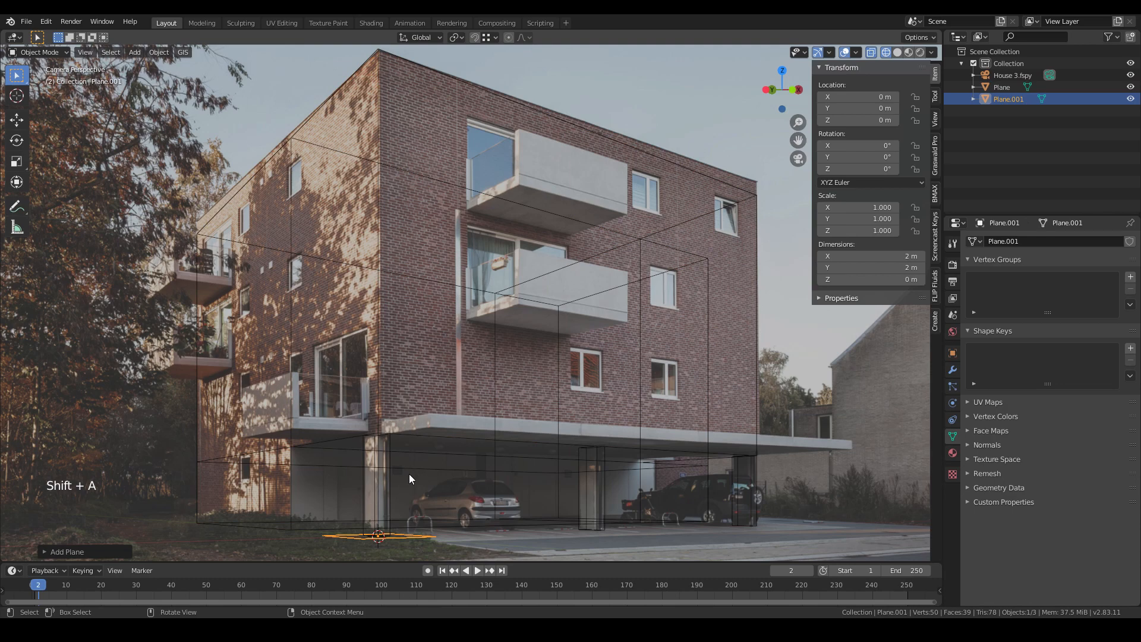
pyautogui.press('g')
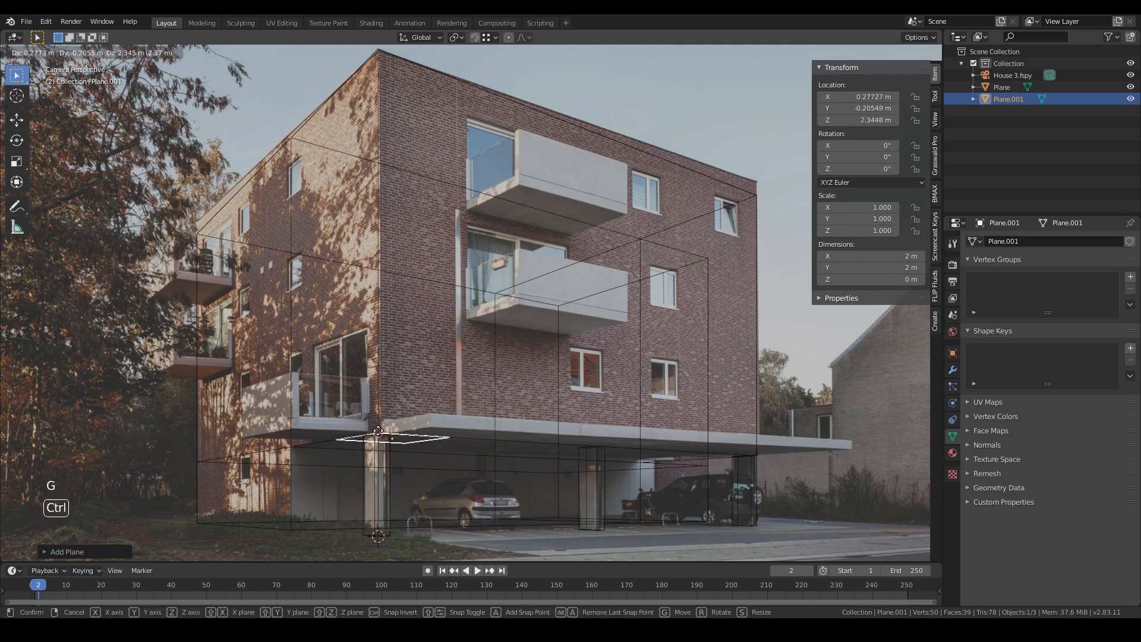
pyautogui.click(380, 440)
# - Move the new plane along Y toward the building facade
pyautogui.scroll(4, 383, 448)
pyautogui.keyDown('shift'); pyautogui.moveTo(386, 454); pyautogui.dragTo(467, 263, button='middle'); pyautogui.keyUp('shift')
pyautogui.press('z')
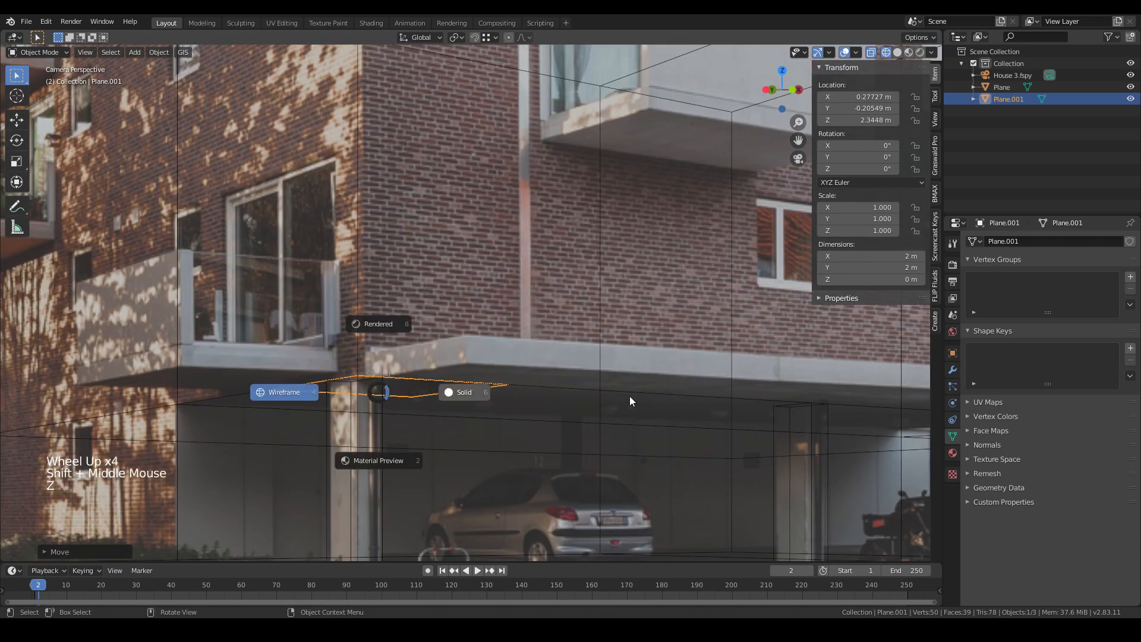
pyautogui.press('z')
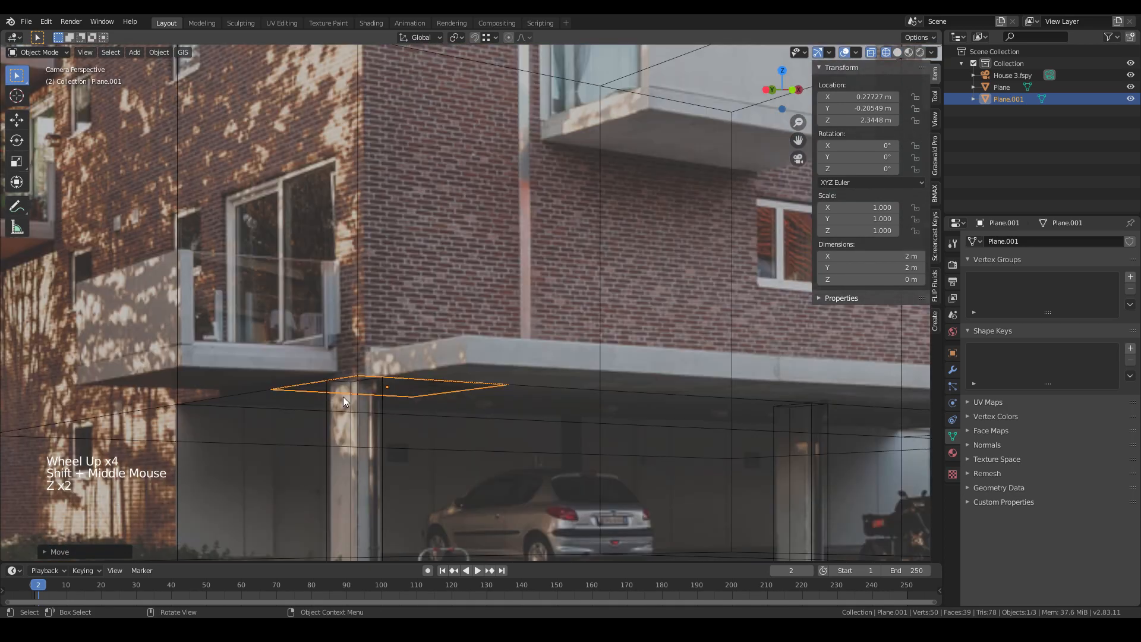
pyautogui.press('g')
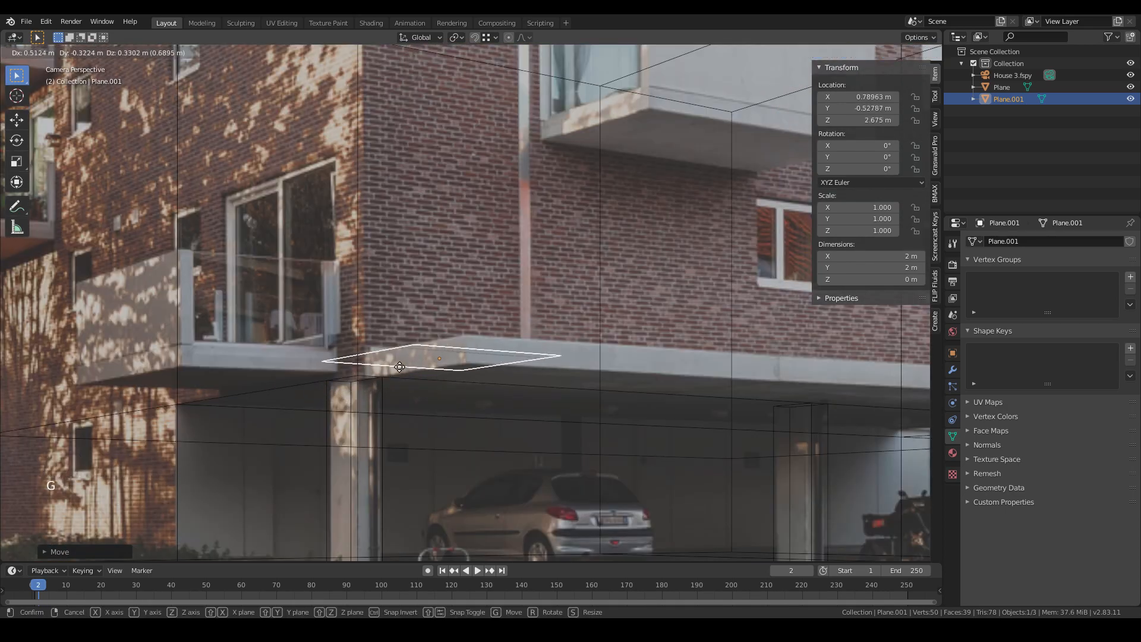
pyautogui.press('y')
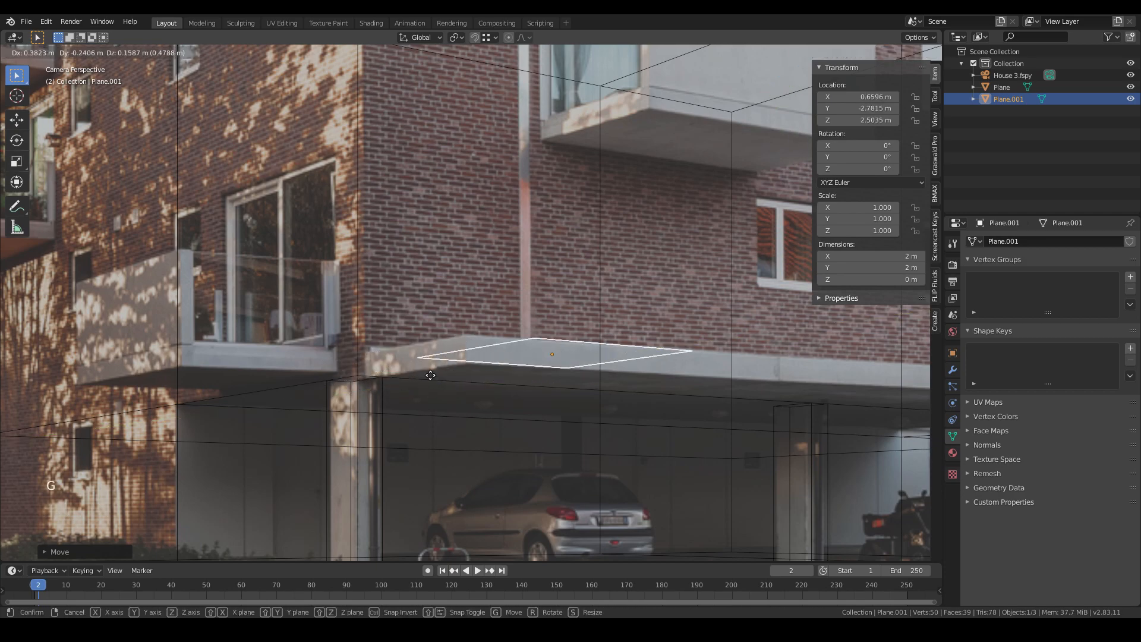
pyautogui.click(367, 383)
# - Review the plane's placement from the camera view in solid and material shading
pyautogui.scroll(-2, 419, 387)
pyautogui.keyDown('shift'); pyautogui.moveTo(419, 387); pyautogui.dragTo(375, 436, button='middle'); pyautogui.keyUp('shift')
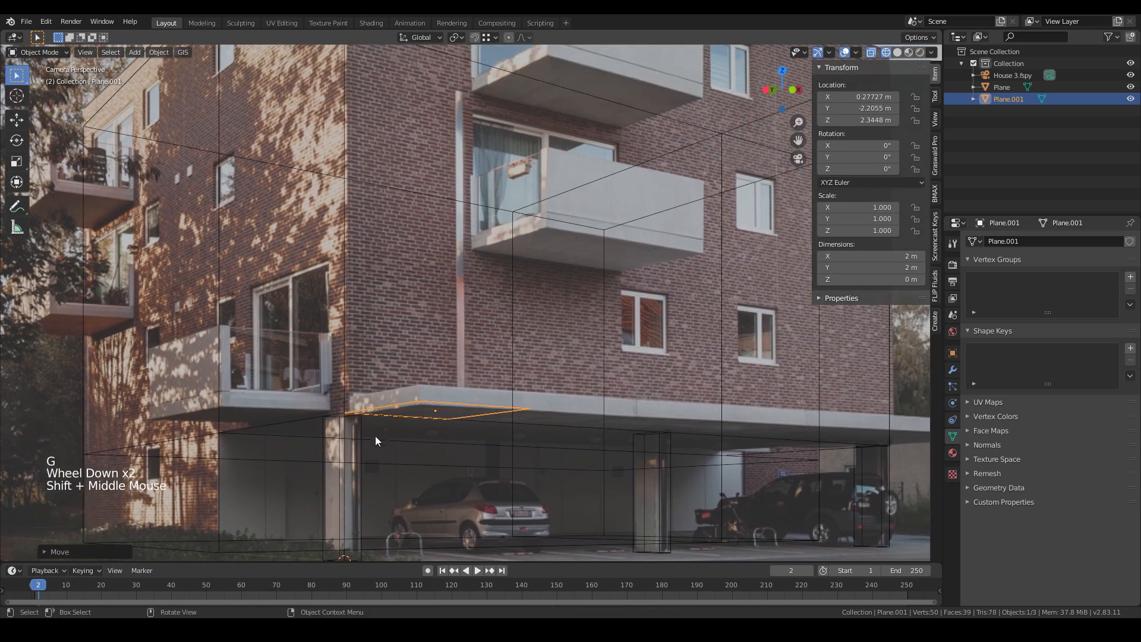
pyautogui.press('z')
pyautogui.moveTo(452, 406); pyautogui.dragTo(458, 339, button='middle')
pyautogui.scroll(-1, 517, 451)
pyautogui.press('Right')
pyautogui.press('KP_0')
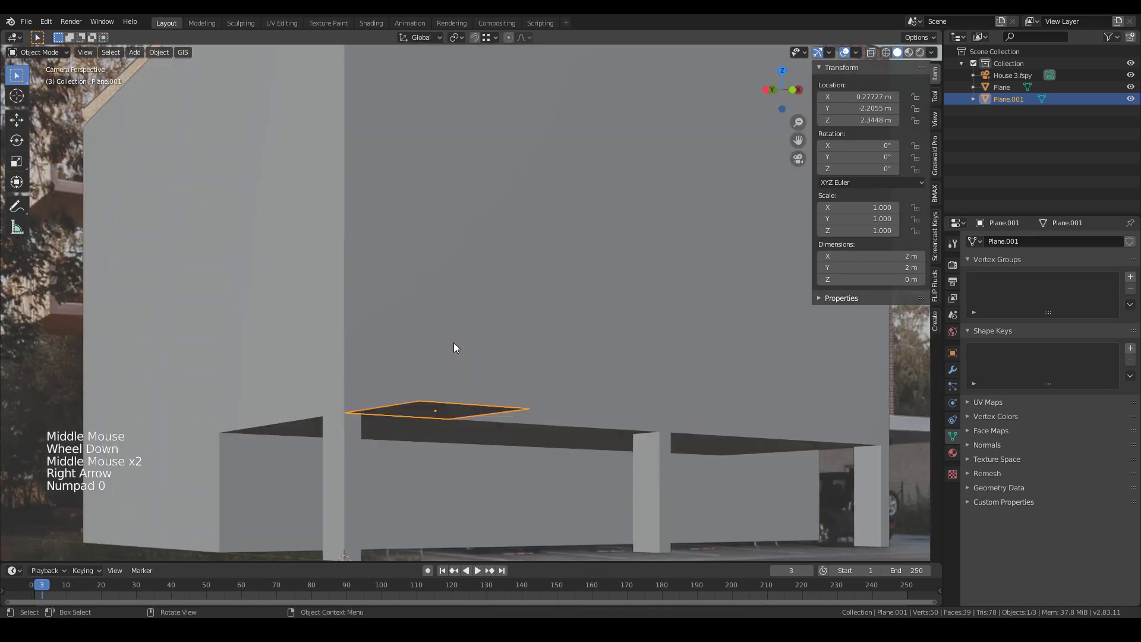
pyautogui.press('z')
pyautogui.scroll(-1, 393, 455)
# - Move the plane up along Z and along X so it sits under the lower balcony
pyautogui.press('g')
pyautogui.press('z')
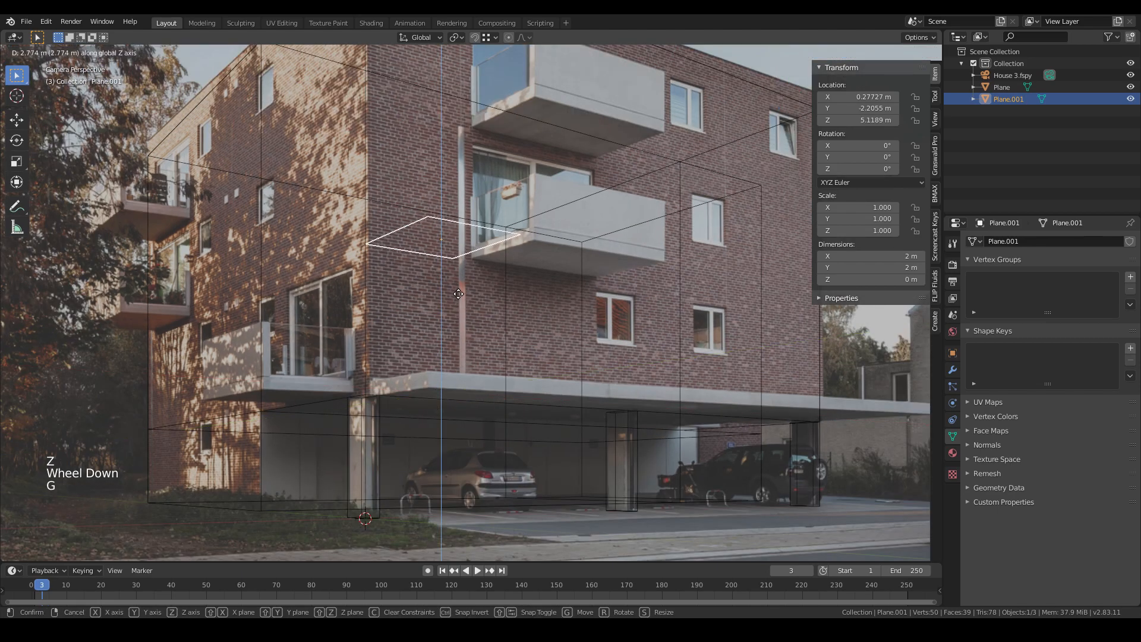
pyautogui.click(458, 293)
pyautogui.press('g')
pyautogui.press('x')
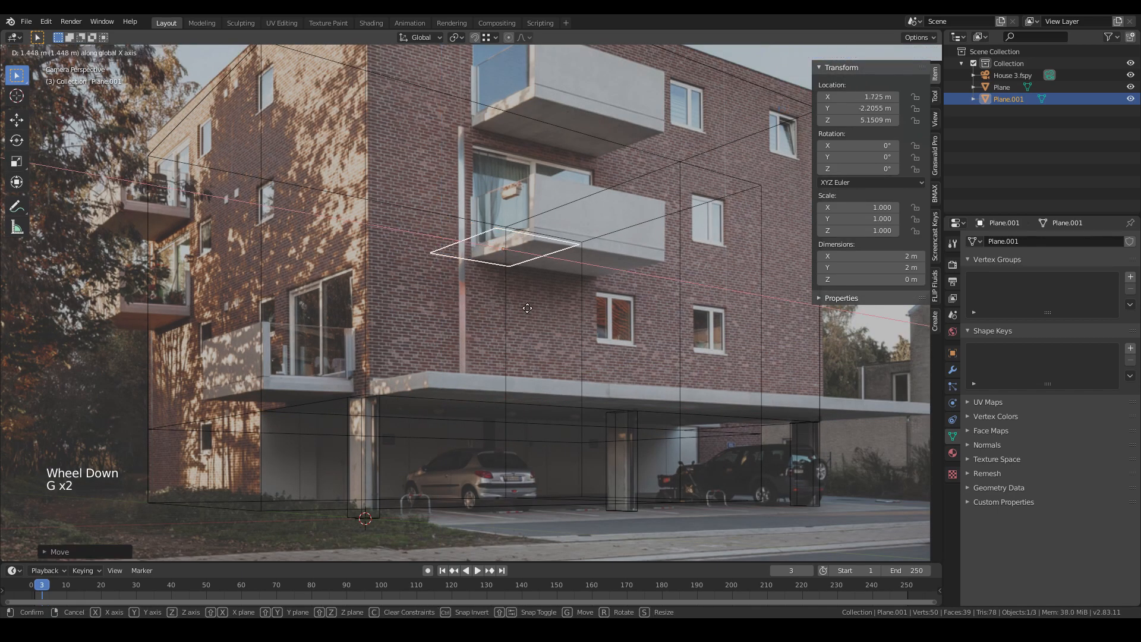
pyautogui.click(561, 316)
# - Box-select vertices of the plane in vertex mode and move them to align with the balcony's edge
pyautogui.scroll(2, 600, 248)
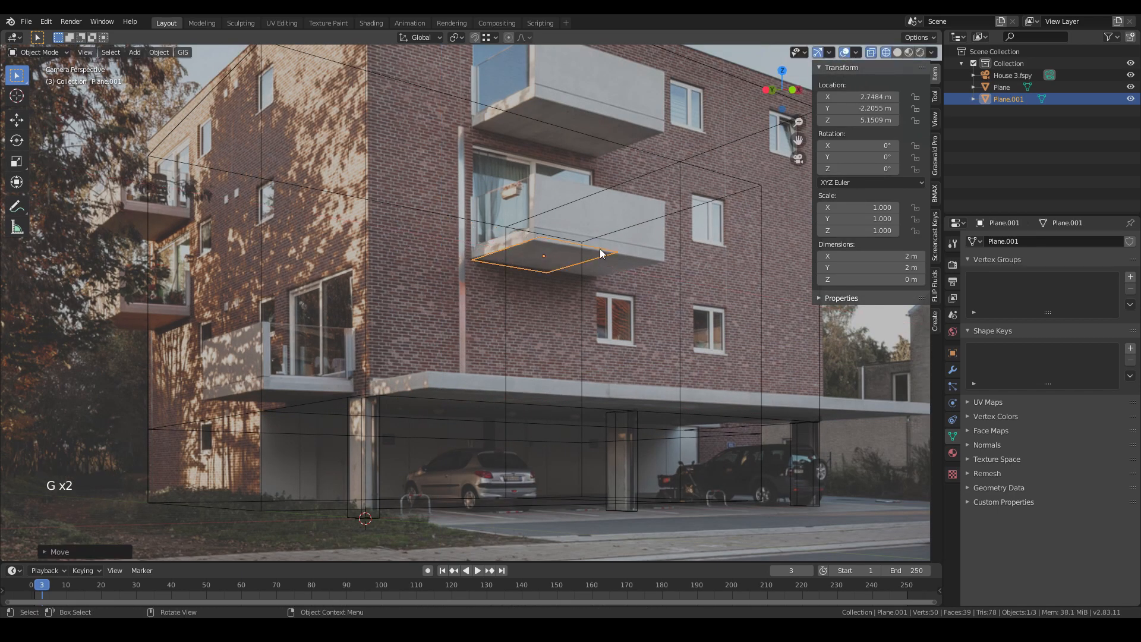
pyautogui.keyDown('shift'); pyautogui.moveTo(600, 248); pyautogui.dragTo(441, 316, button='middle'); pyautogui.keyUp('shift')
pyautogui.scroll(2, 406, 319)
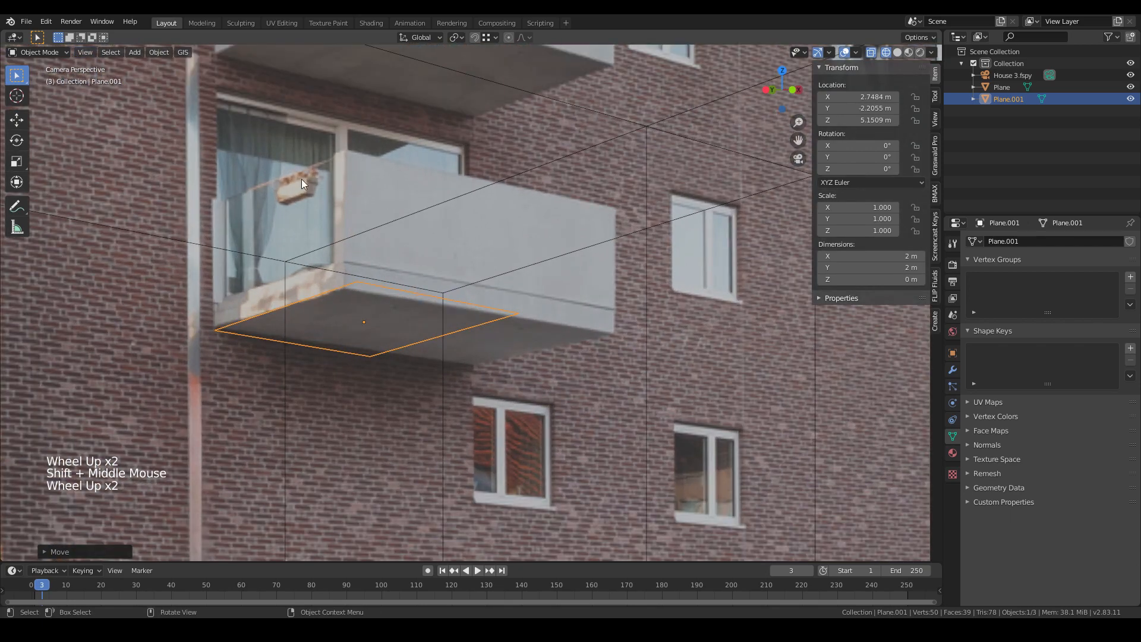
pyautogui.press('Tab')
pyautogui.press('1')
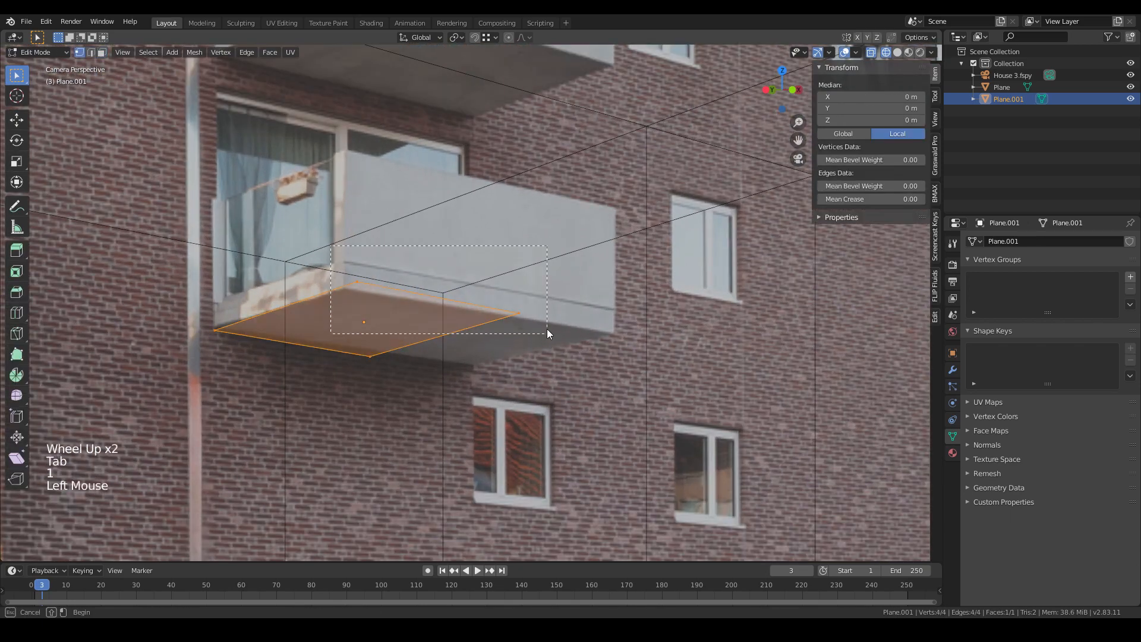
pyautogui.click(547, 327)
pyautogui.press('g')
pyautogui.click(526, 331)
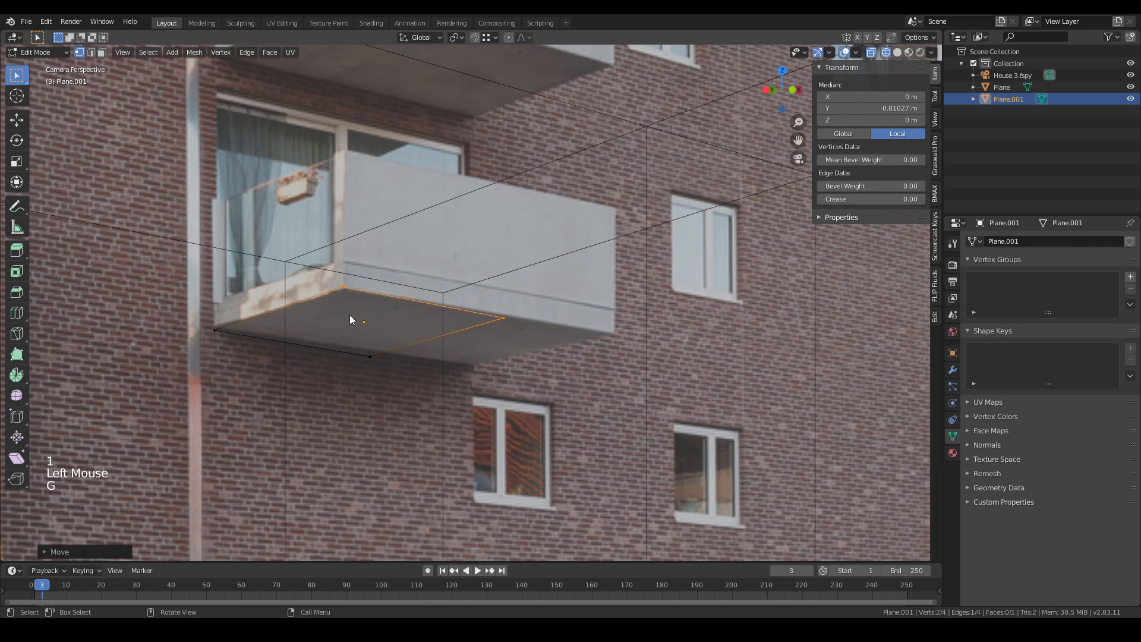
# - Select the plane's outer edge and move it along X to reach the balcony's right end
pyautogui.click(371, 355)
pyautogui.keyDown('shift'); pyautogui.click(487, 315); pyautogui.keyUp('shift')
pyautogui.press('g')
pyautogui.press('x')
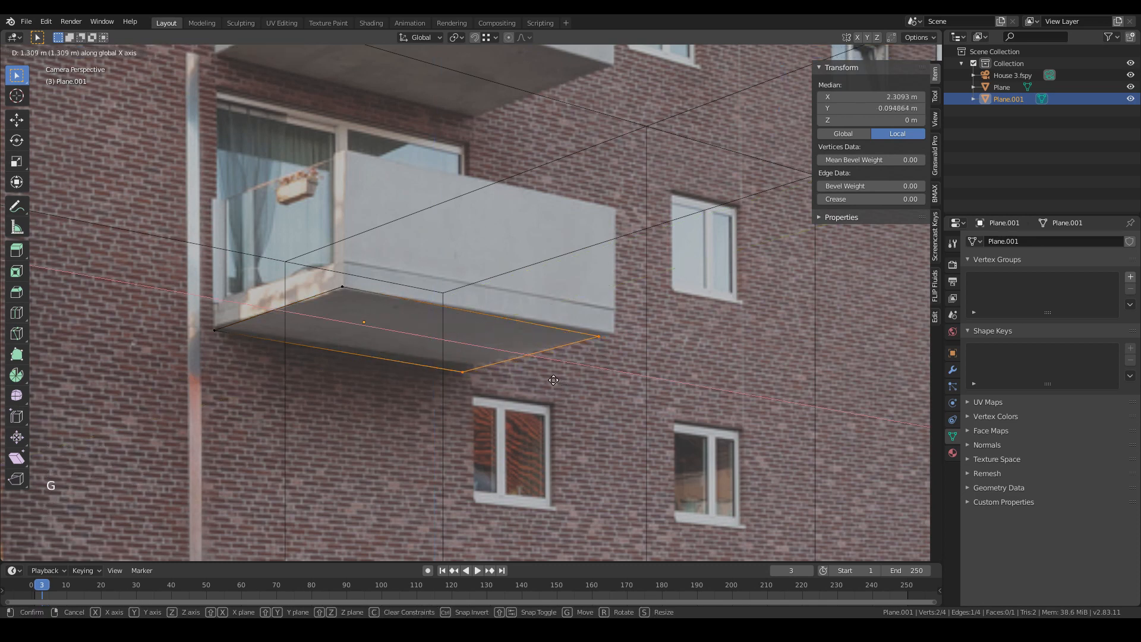
pyautogui.click(565, 380)
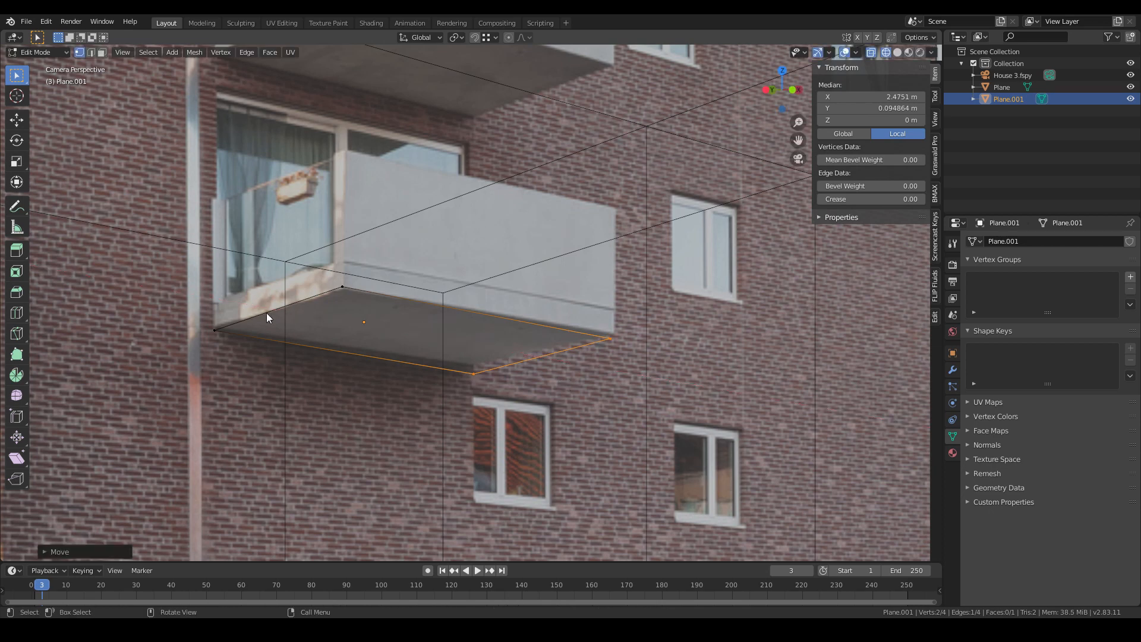
# - Select the whole plane and extrude it upward to give the balcony slab its thickness
pyautogui.moveTo(195, 316); pyautogui.dragTo(558, 470)
pyautogui.moveTo(125, 225); pyautogui.dragTo(652, 418)
pyautogui.keyDown('shift'); pyautogui.moveTo(539, 354); pyautogui.dragTo(505, 405, button='middle'); pyautogui.keyUp('shift')
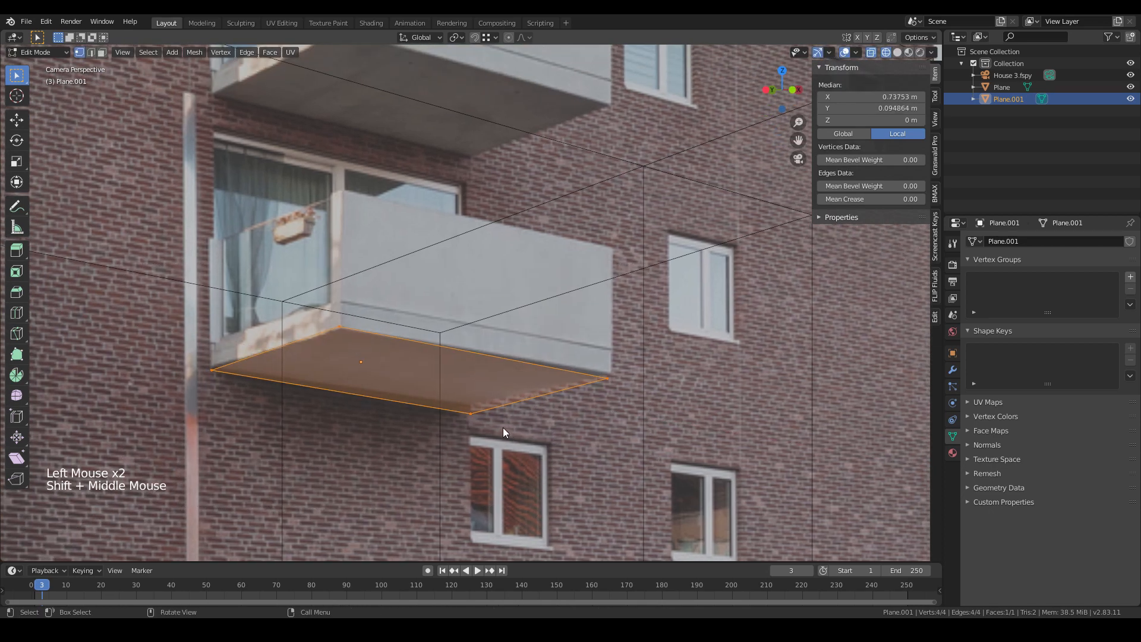
pyautogui.press('e')
pyautogui.click(400, 362)
# - Add a loop cut around the slab's side faces
pyautogui.hotkey('ctrl', 'r')
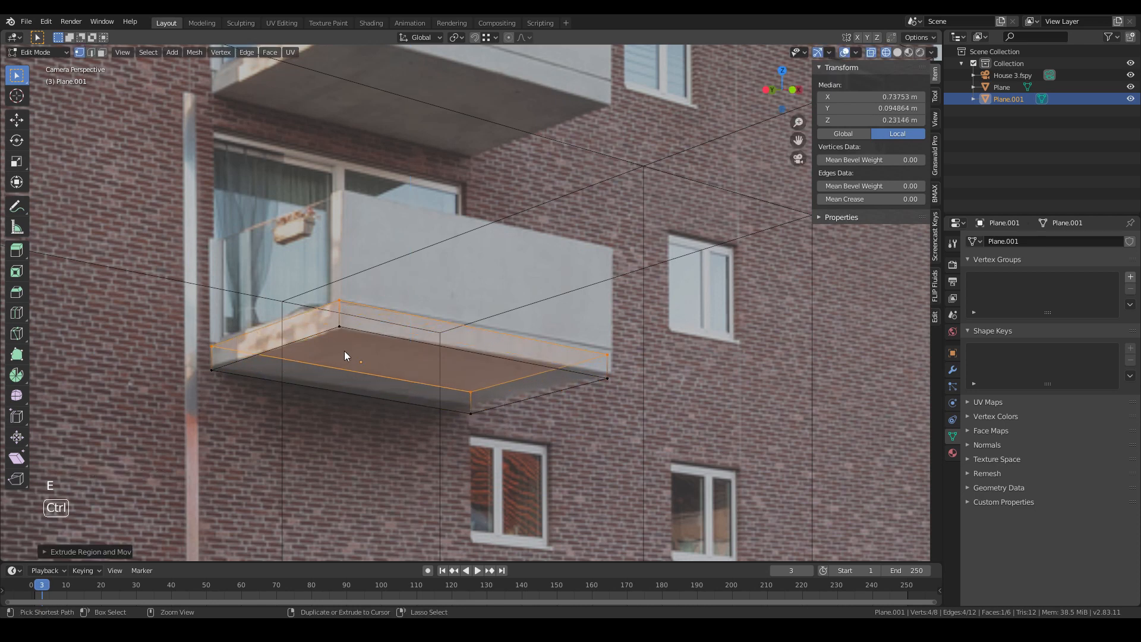
pyautogui.click(309, 334)
pyautogui.click(366, 330)
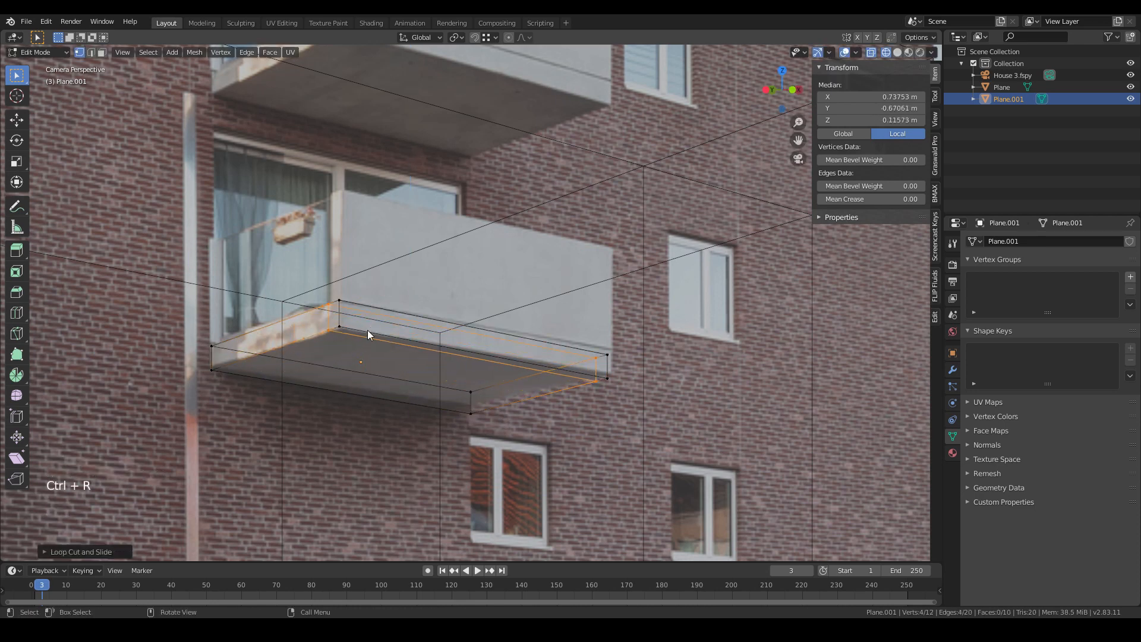
# - Select the slab's outer top edges and extrude them upward to form the balcony's parapet wall
pyautogui.click(381, 308)
pyautogui.keyDown('shift'); pyautogui.moveTo(589, 339); pyautogui.dragTo(636, 363); pyautogui.keyUp('shift')
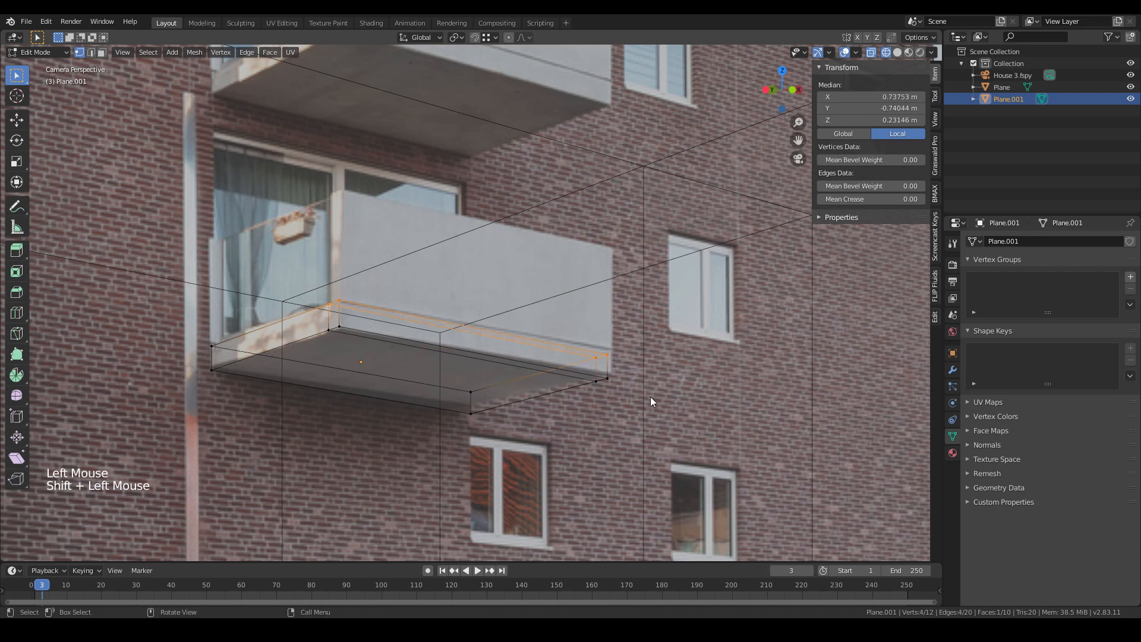
pyautogui.press('e')
pyautogui.click(659, 297)
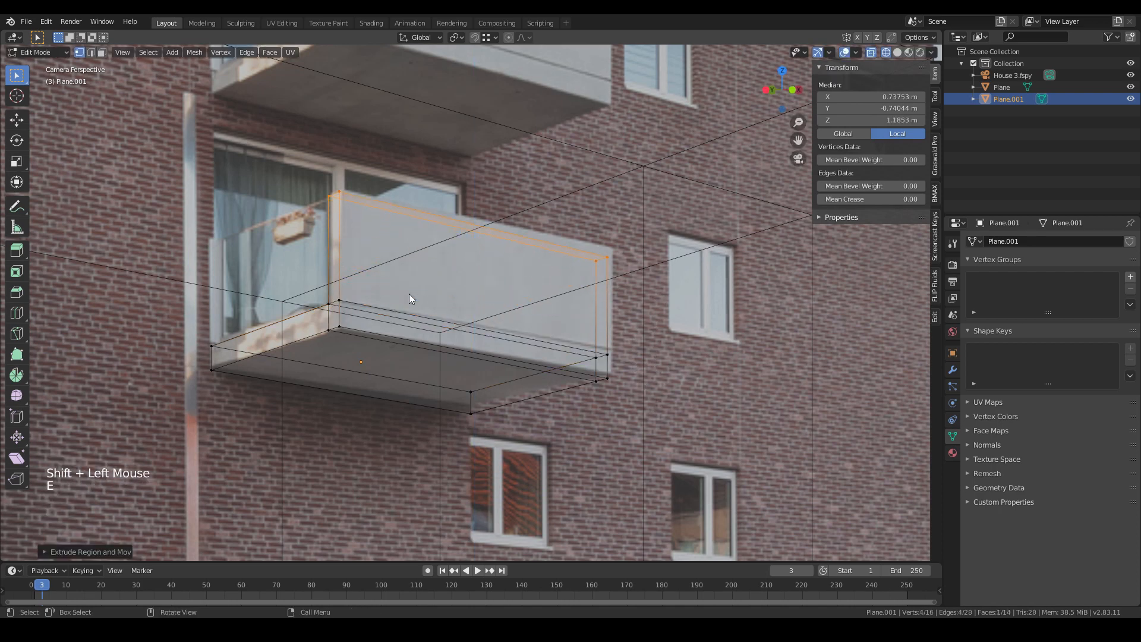
pyautogui.keyDown('shift'); pyautogui.moveTo(484, 270); pyautogui.dragTo(567, 396, button='middle'); pyautogui.keyUp('shift')
pyautogui.press('Tab')
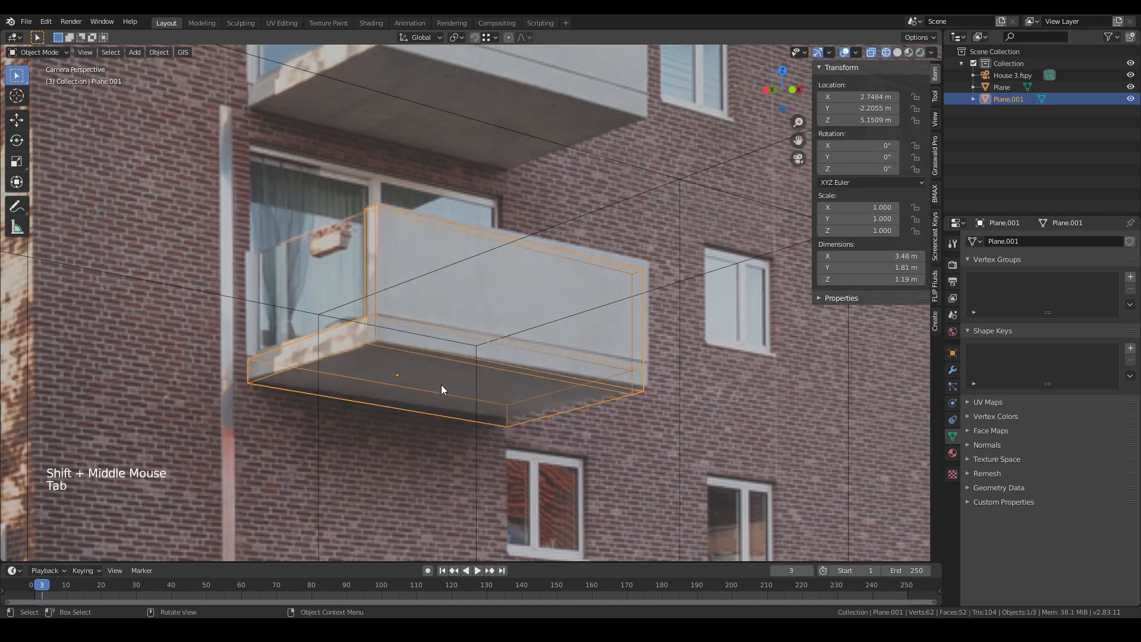
pyautogui.press('z')
pyautogui.press('z')
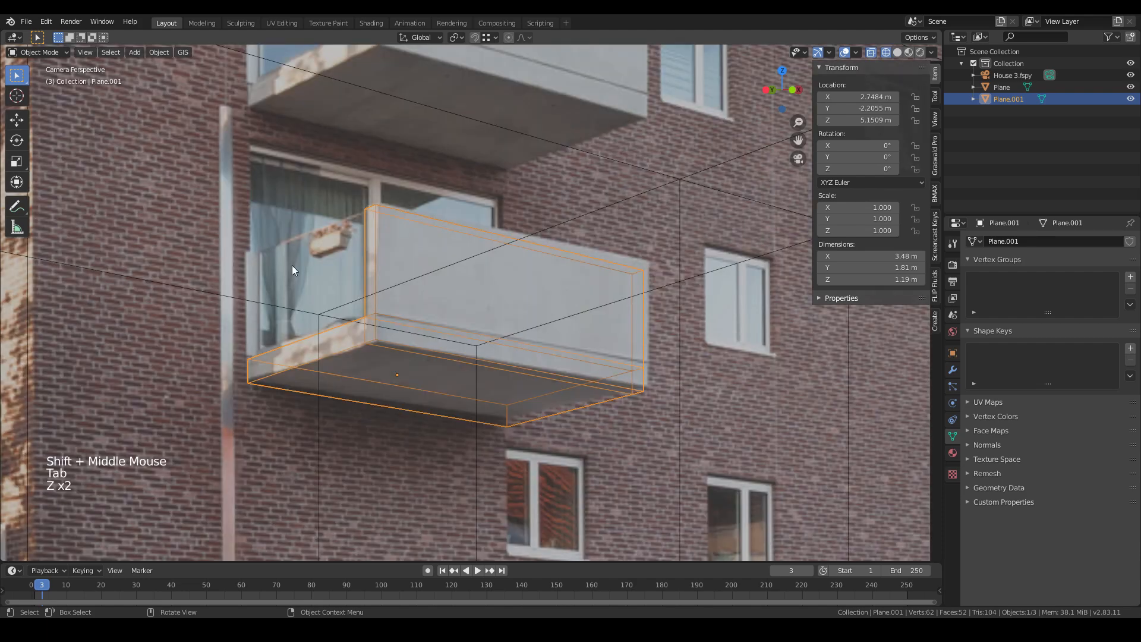
pyautogui.press('z')
pyautogui.press('z')
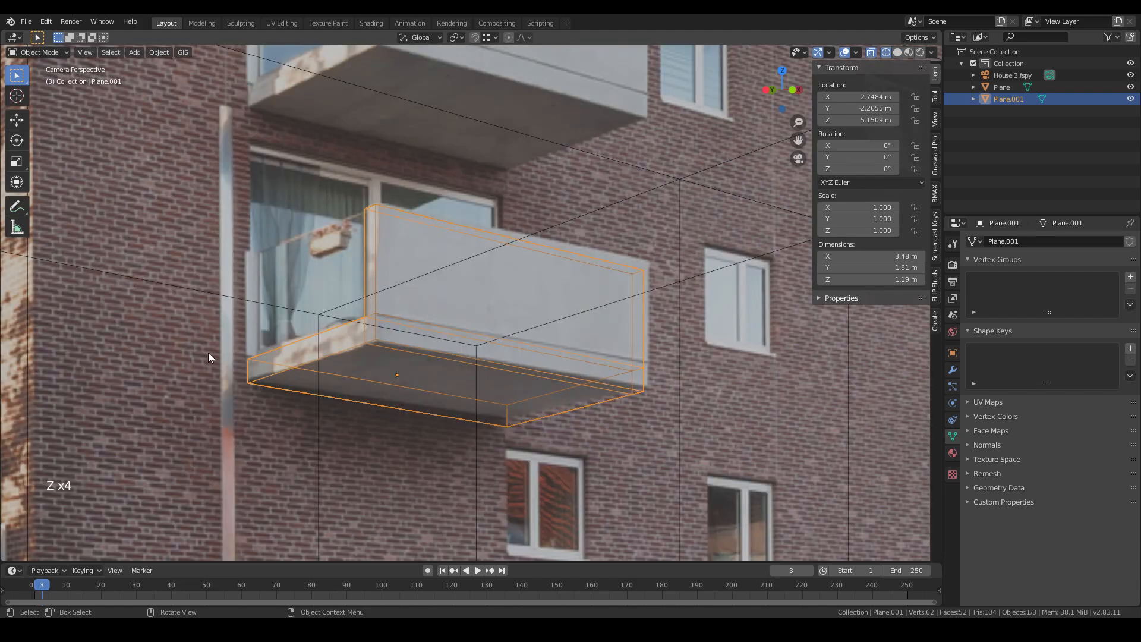
pyautogui.scroll(2, 250, 321)
pyautogui.keyDown('shift'); pyautogui.moveTo(250, 322); pyautogui.dragTo(373, 368, button='middle'); pyautogui.keyUp('shift')
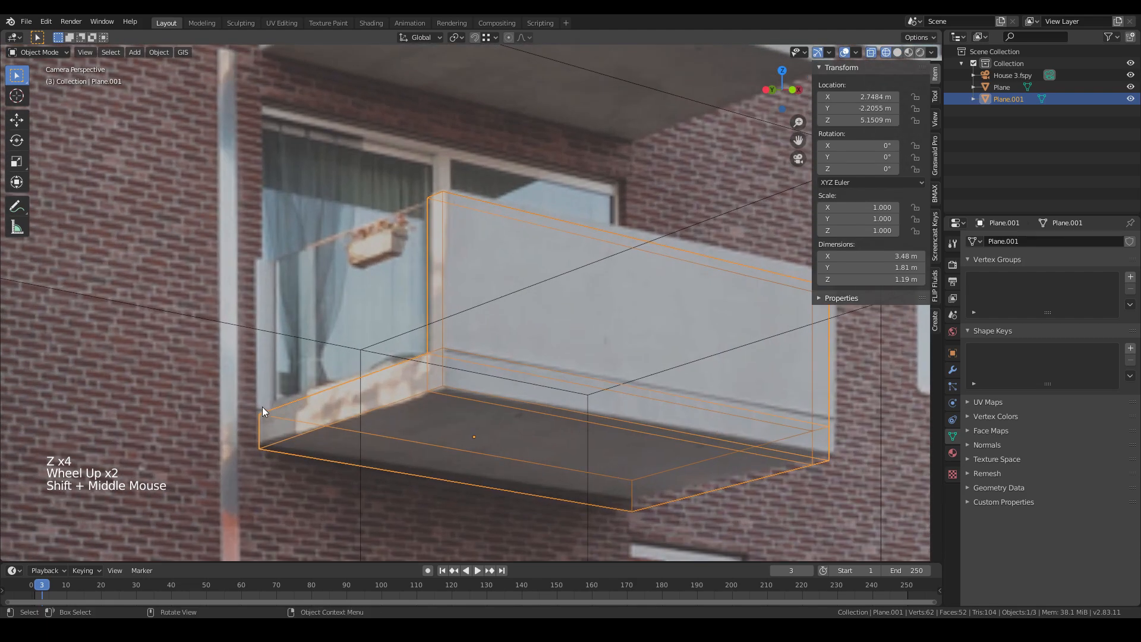
# - Duplicate the slab's left side edge and raise the copy along Z to the railing height
pyautogui.press('Tab')
pyautogui.click(426, 354)
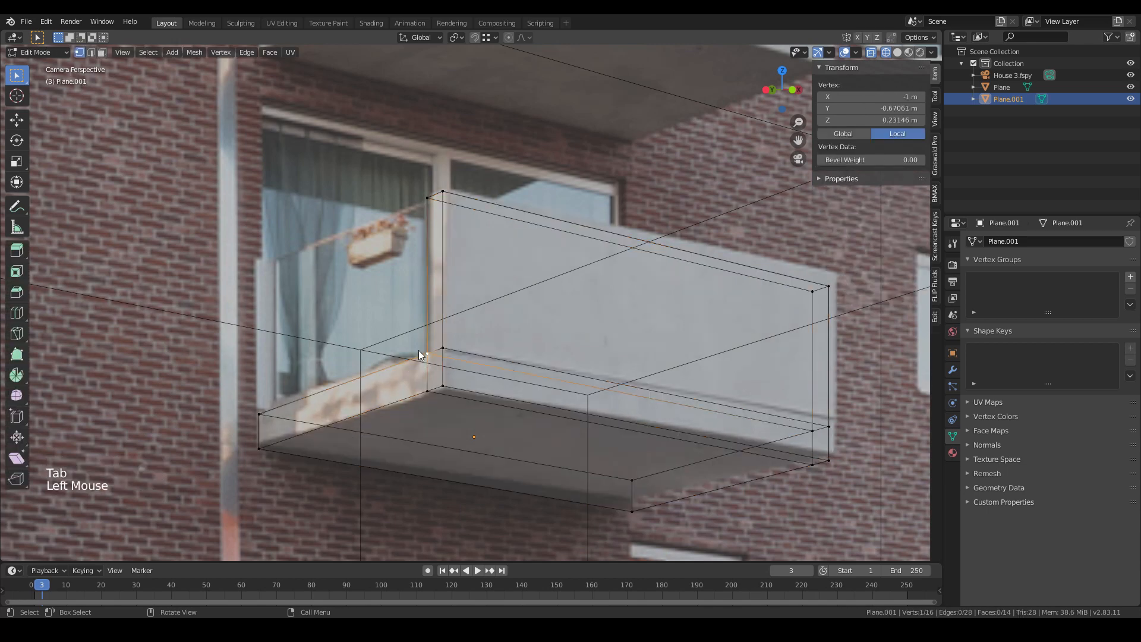
pyautogui.keyDown('shift'); pyautogui.click(259, 414); pyautogui.keyUp('shift')
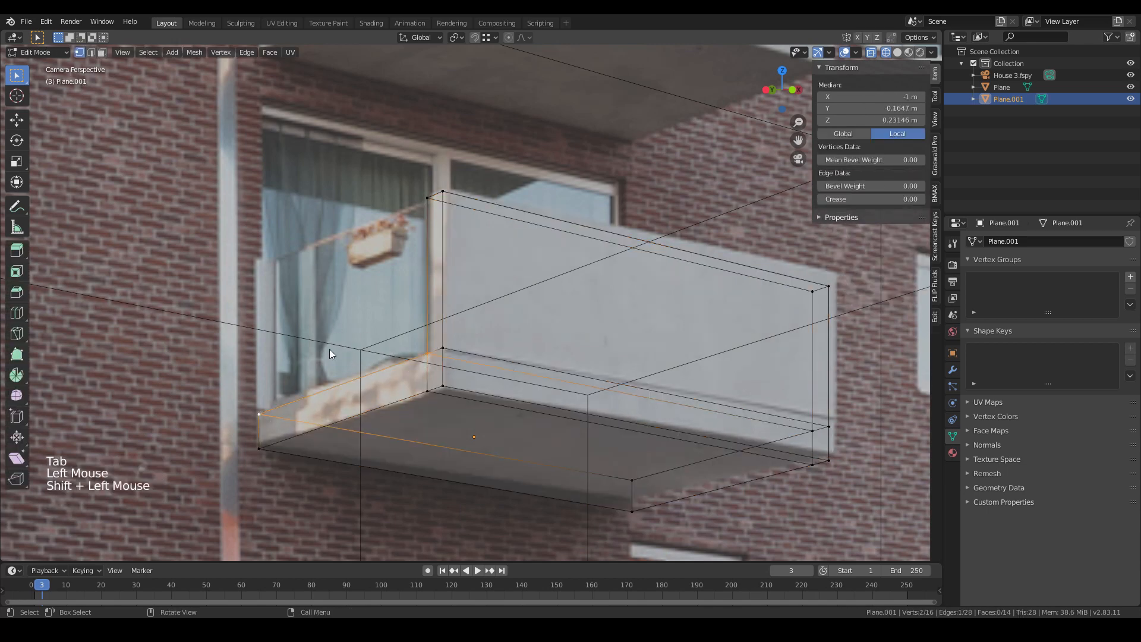
pyautogui.hotkey('shift', 'd')
pyautogui.press('z')
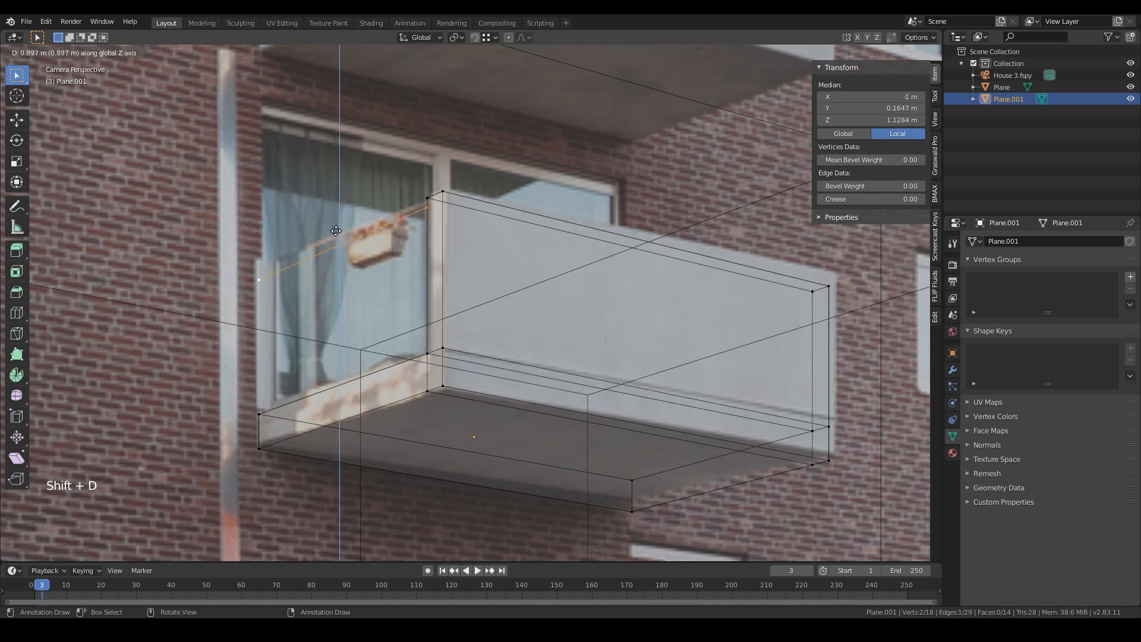
pyautogui.click(353, 204)
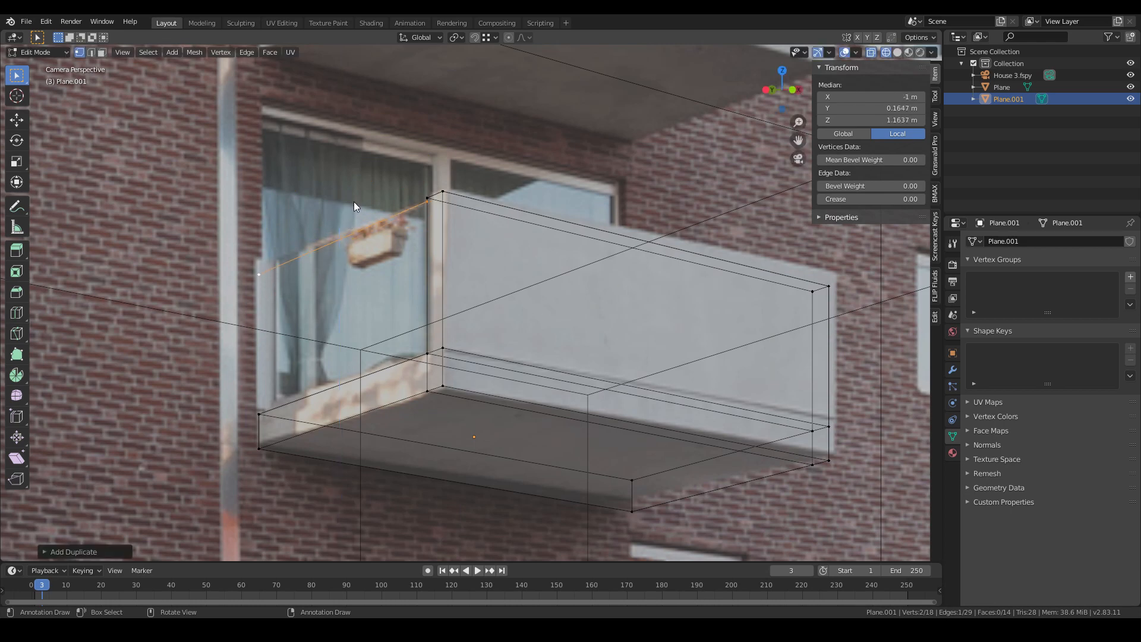
# - Extrude the raised edge down to the slab to form the glass side panel
pyautogui.press('e')
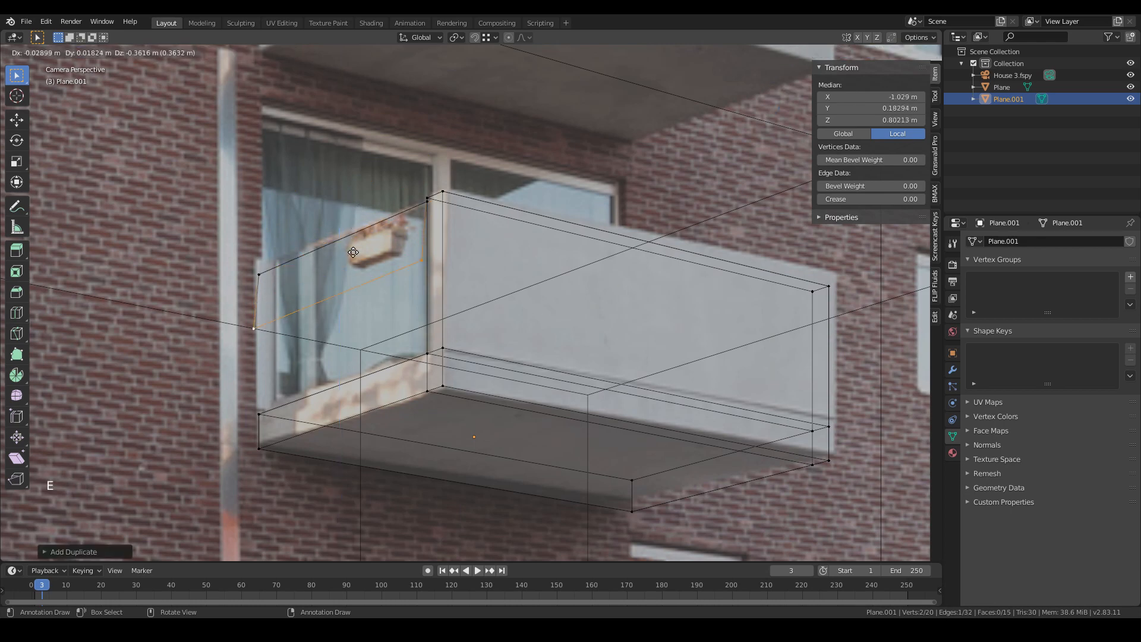
pyautogui.press('ctrl')
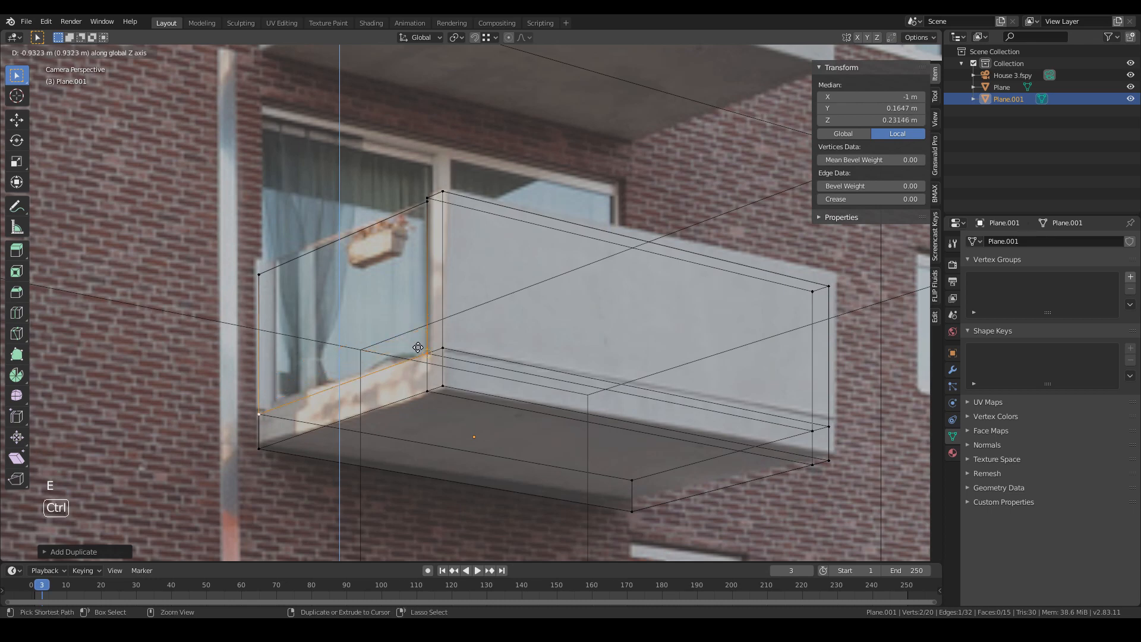
pyautogui.click(426, 356)
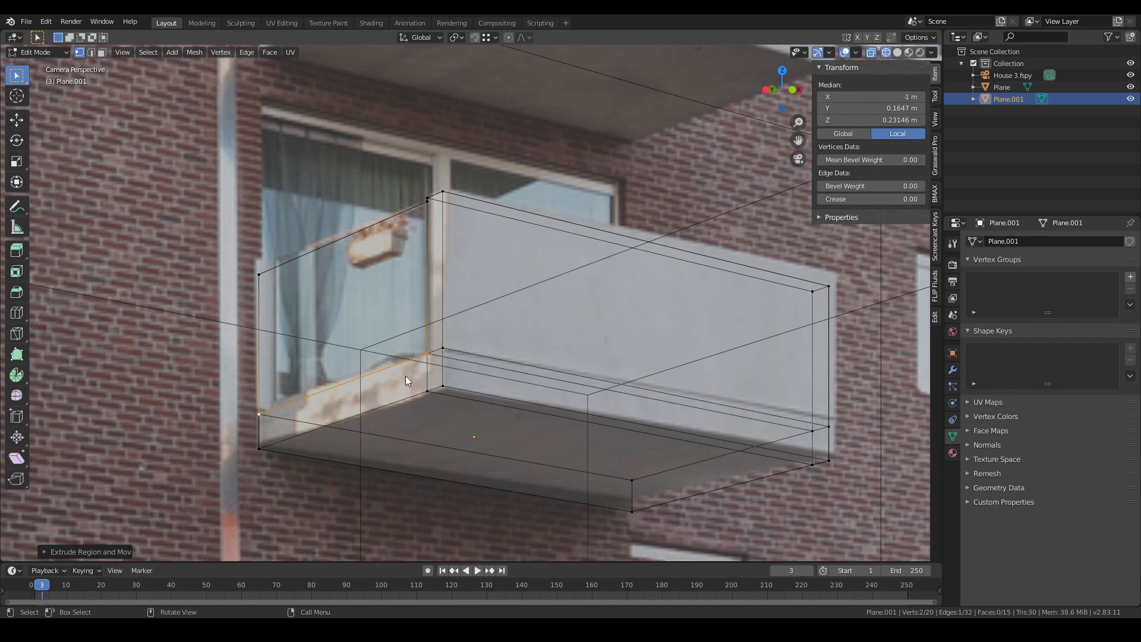
# - Select the glass side panel in face mode and move it about 0.04 m along X
pyautogui.click(102, 53)
pyautogui.click(368, 342)
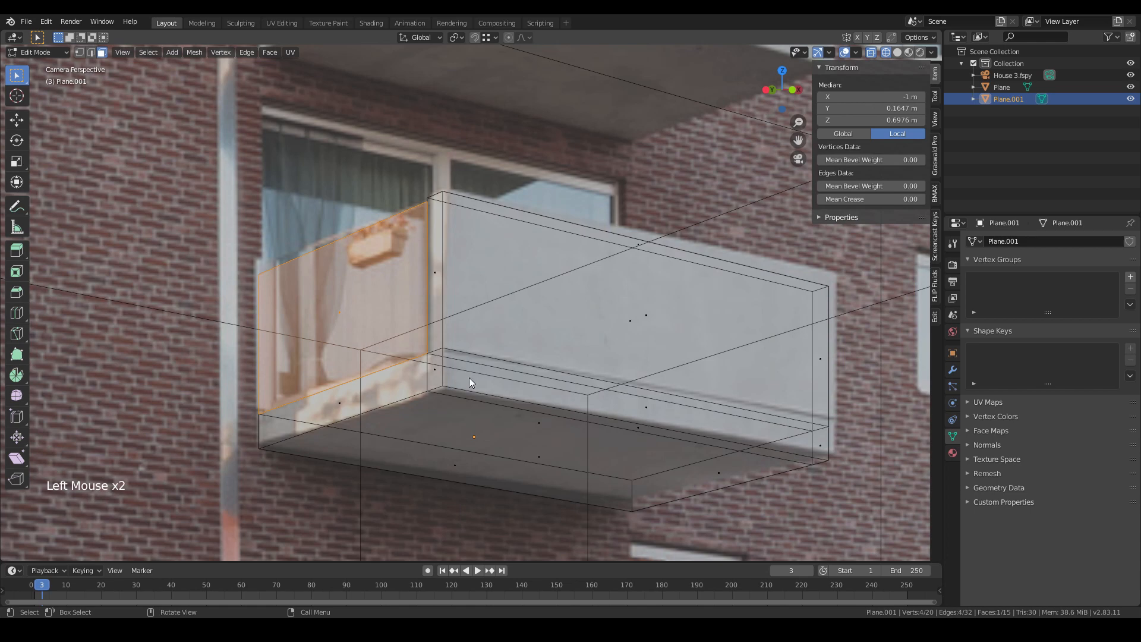
pyautogui.click(493, 379)
pyautogui.click(448, 376)
pyautogui.press('l')
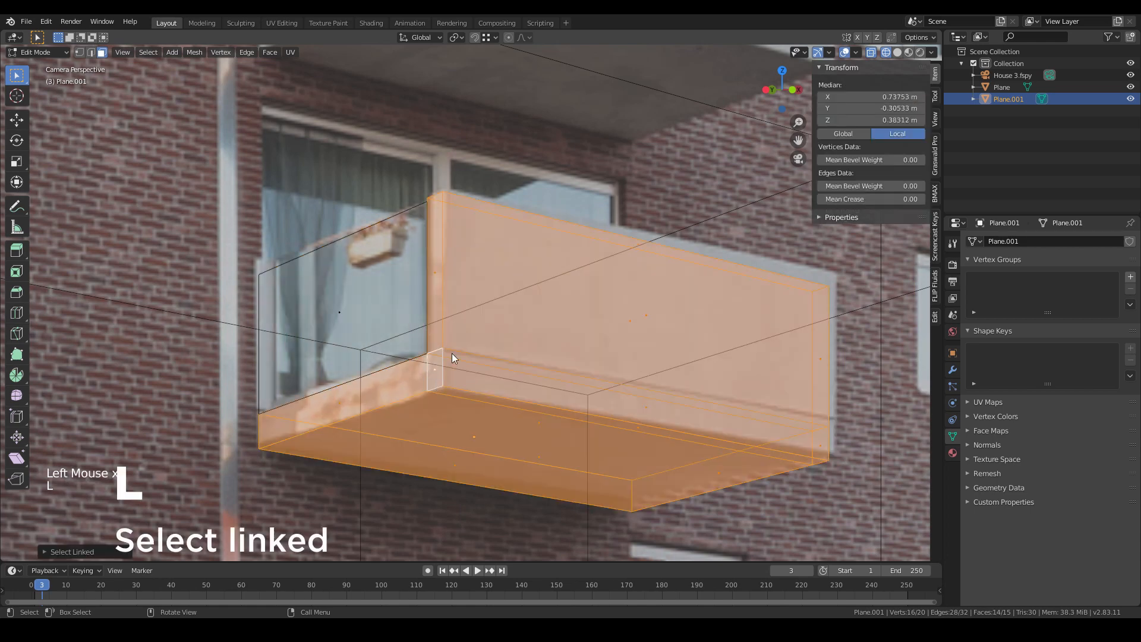
pyautogui.click(368, 333)
pyautogui.press('l')
pyautogui.click(434, 377)
pyautogui.press('l')
pyautogui.click(346, 320)
pyautogui.click(453, 383)
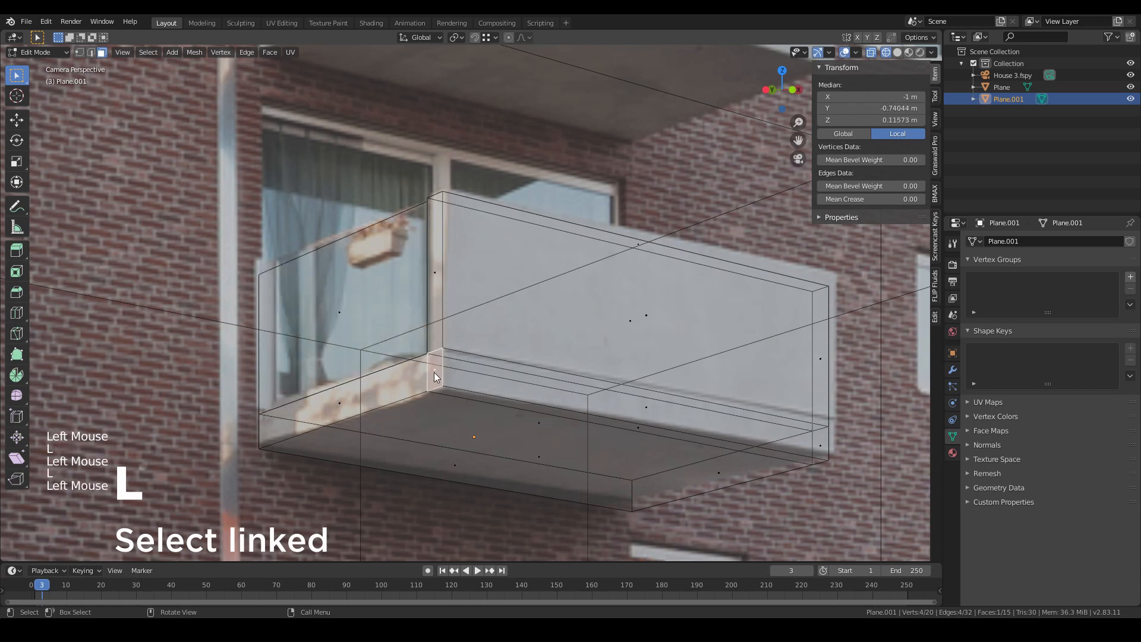
pyautogui.press('l')
pyautogui.click(341, 312)
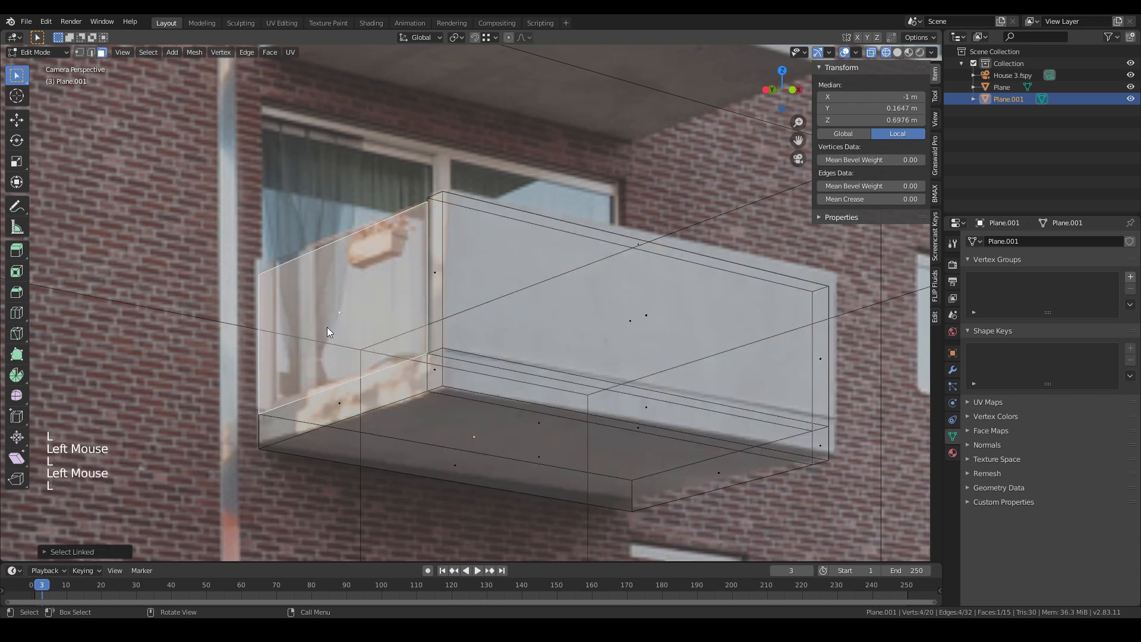
pyautogui.scroll(1, 330, 327)
pyautogui.press('g')
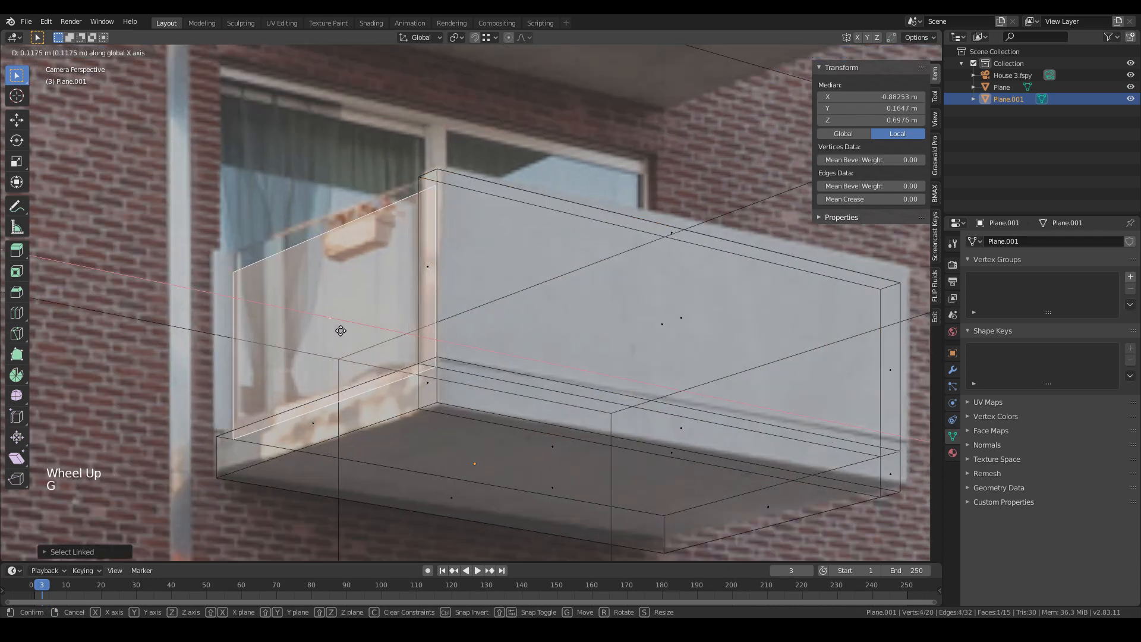
pyautogui.press('x')
pyautogui.scroll(-2, 329, 329)
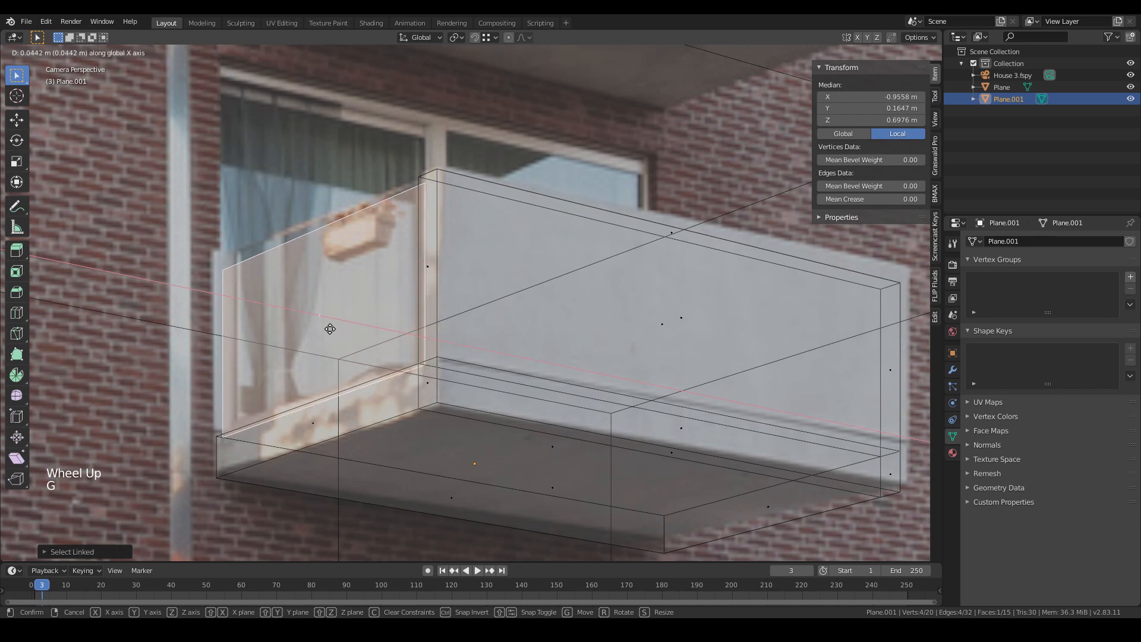
pyautogui.click(359, 315)
# - Extrude the glass panel about 0.01 m along its normal to give it thickness
pyautogui.scroll(-1, 336, 327)
pyautogui.scroll(4, 349, 330)
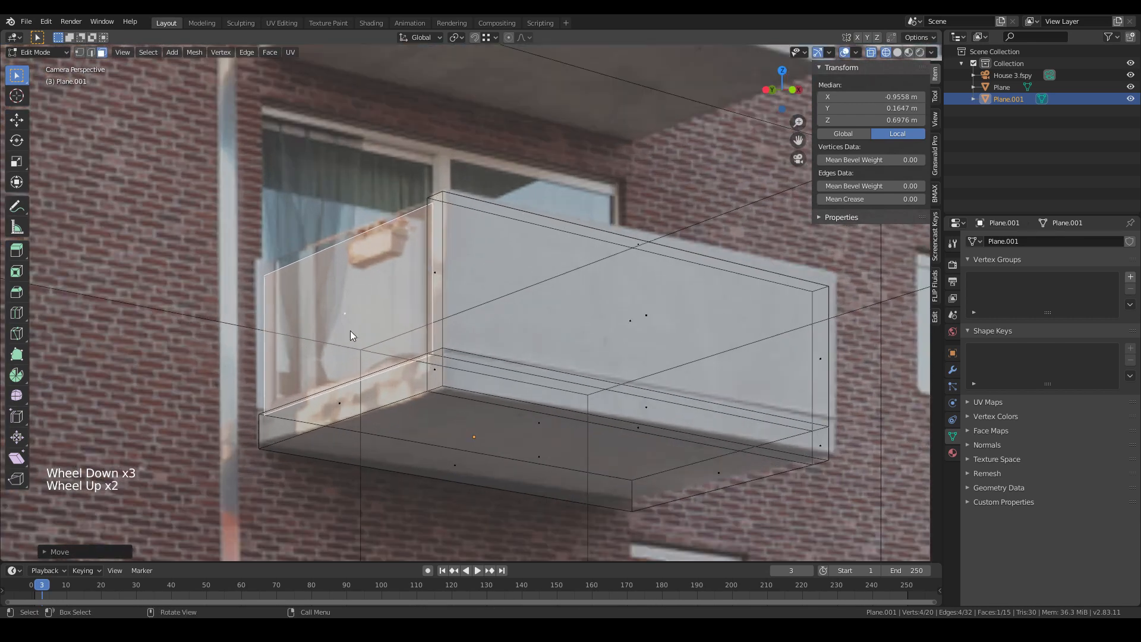
pyautogui.scroll(-1, 359, 338)
pyautogui.press('e')
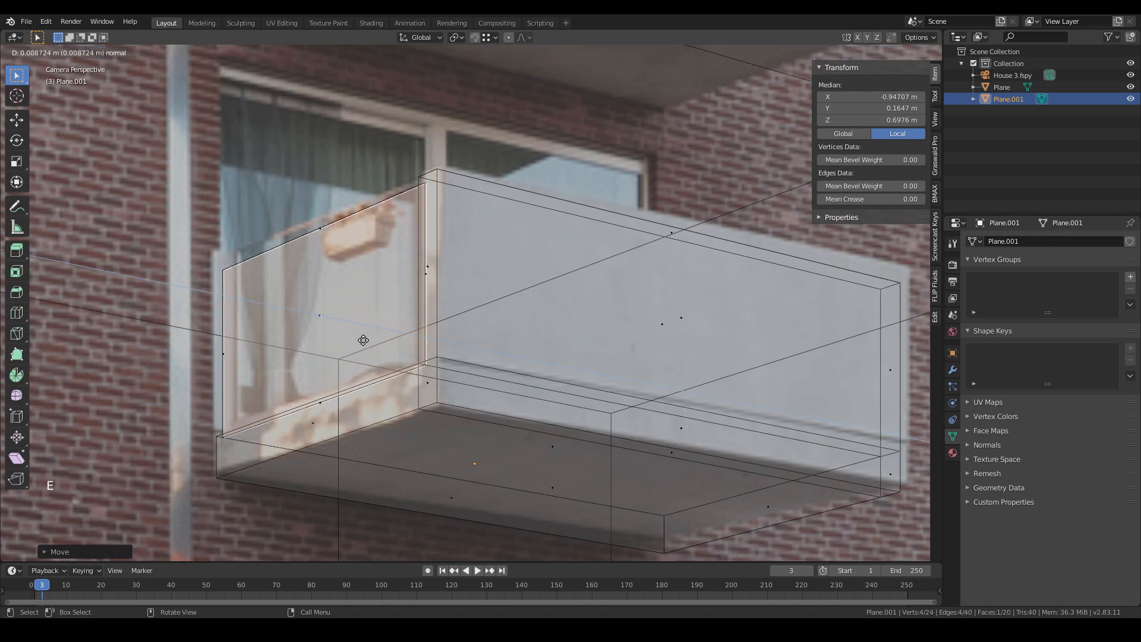
pyautogui.click(364, 340)
# - Inspect the glass panel from an orbited view and from the camera view
pyautogui.scroll(-3, 364, 339)
pyautogui.moveTo(363, 339); pyautogui.dragTo(422, 275, button='middle')
pyautogui.scroll(1, 504, 390)
pyautogui.scroll(2, 503, 390)
pyautogui.press('l')
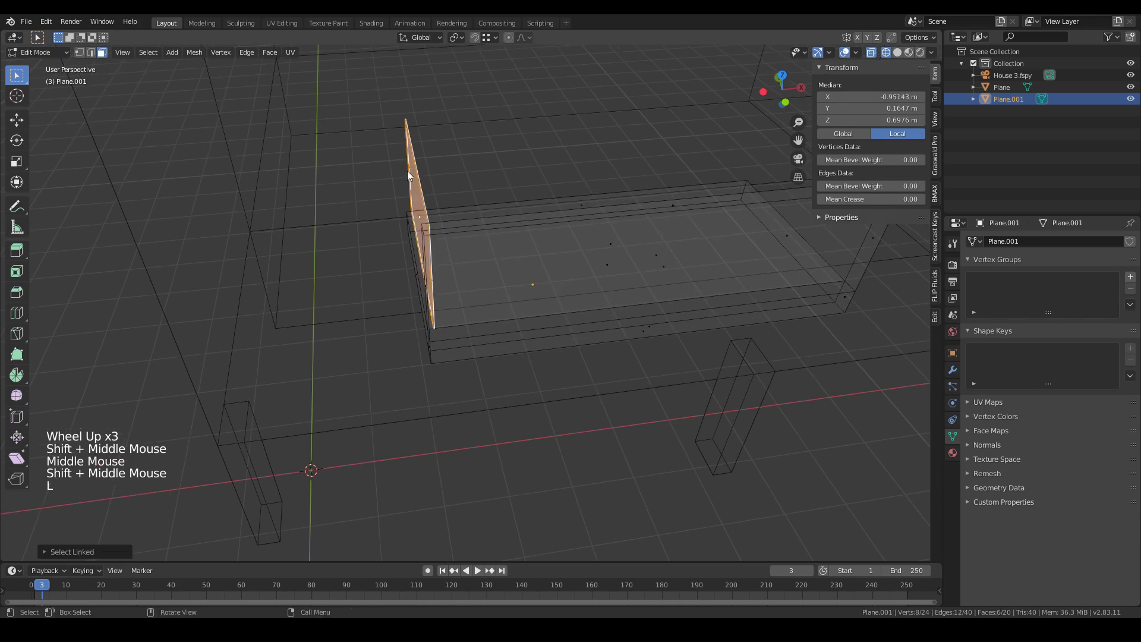
pyautogui.scroll(-1, 405, 240)
pyautogui.press('KP_0')
pyautogui.scroll(2, 413, 255)
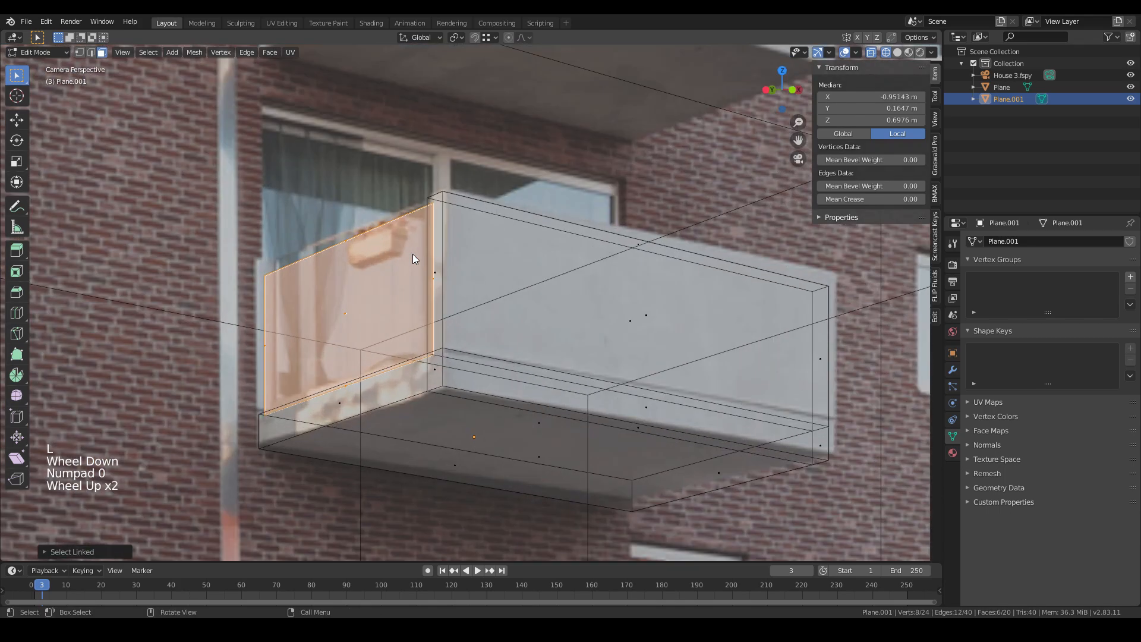
pyautogui.press('Tab')
pyautogui.press('Tab')
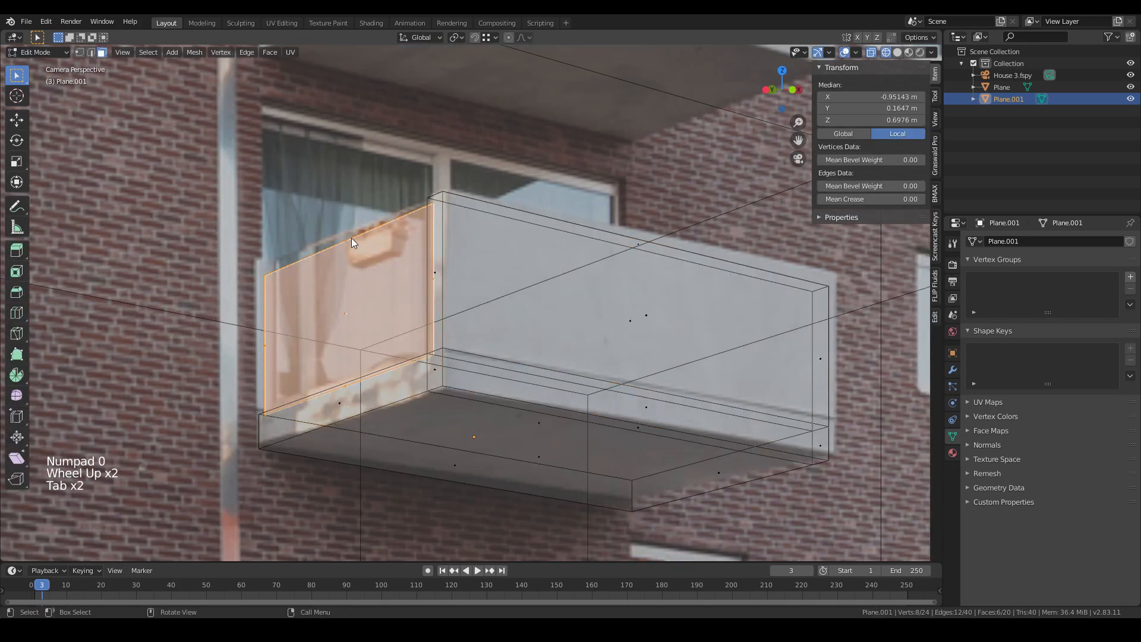
# - Duplicate the glass panel's top edge, raise it slightly along Z, and extrude it into a thin handrail
pyautogui.click(351, 238)
pyautogui.moveTo(335, 232); pyautogui.dragTo(362, 254)
pyautogui.scroll(2, 354, 254)
pyautogui.hotkey('shift', 'd')
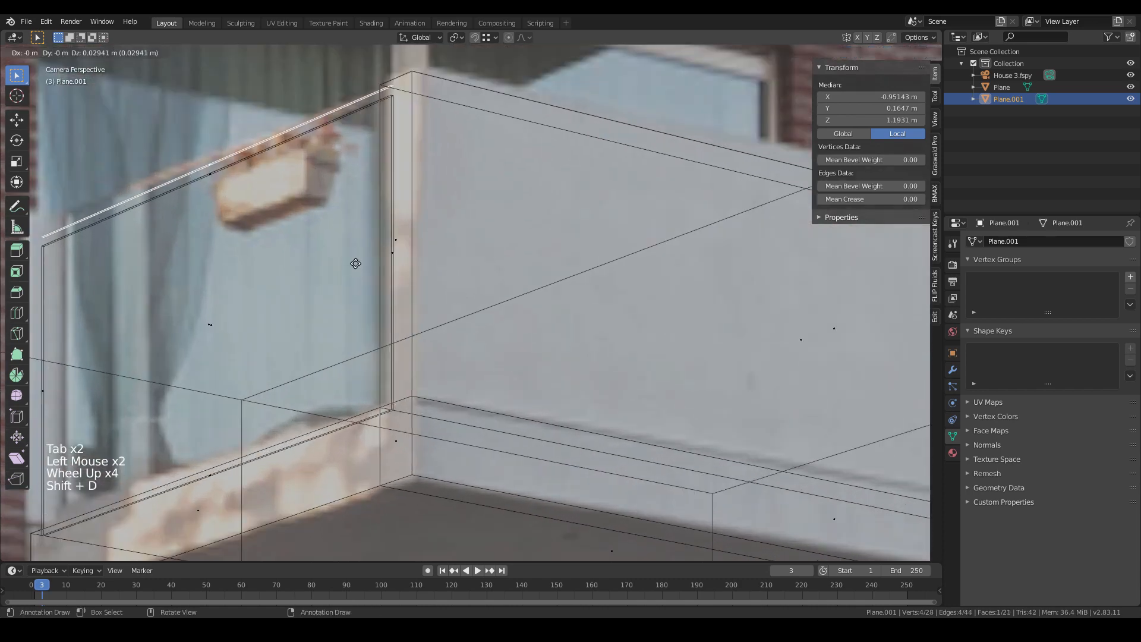
pyautogui.press('z')
pyautogui.click(355, 268)
pyautogui.press('s')
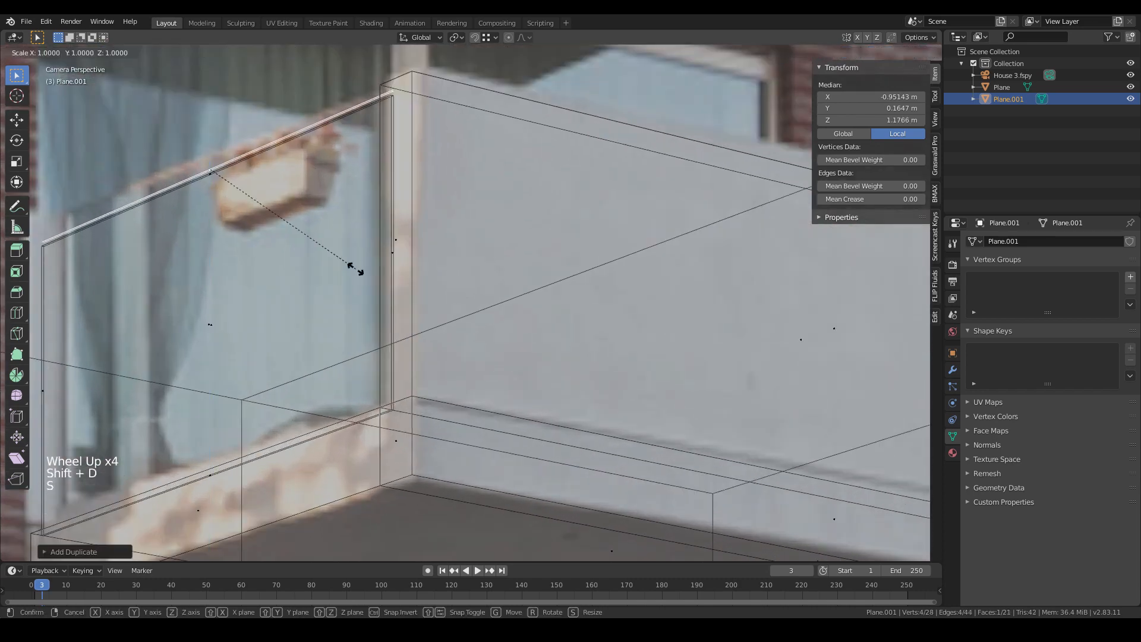
pyautogui.click(355, 269)
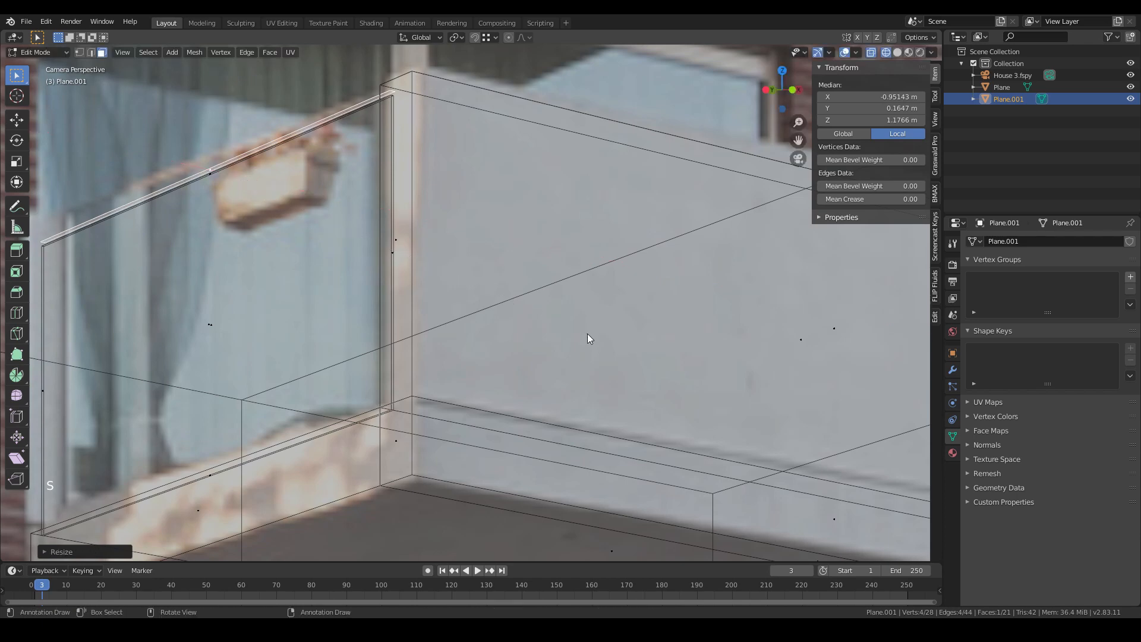
pyautogui.press('e')
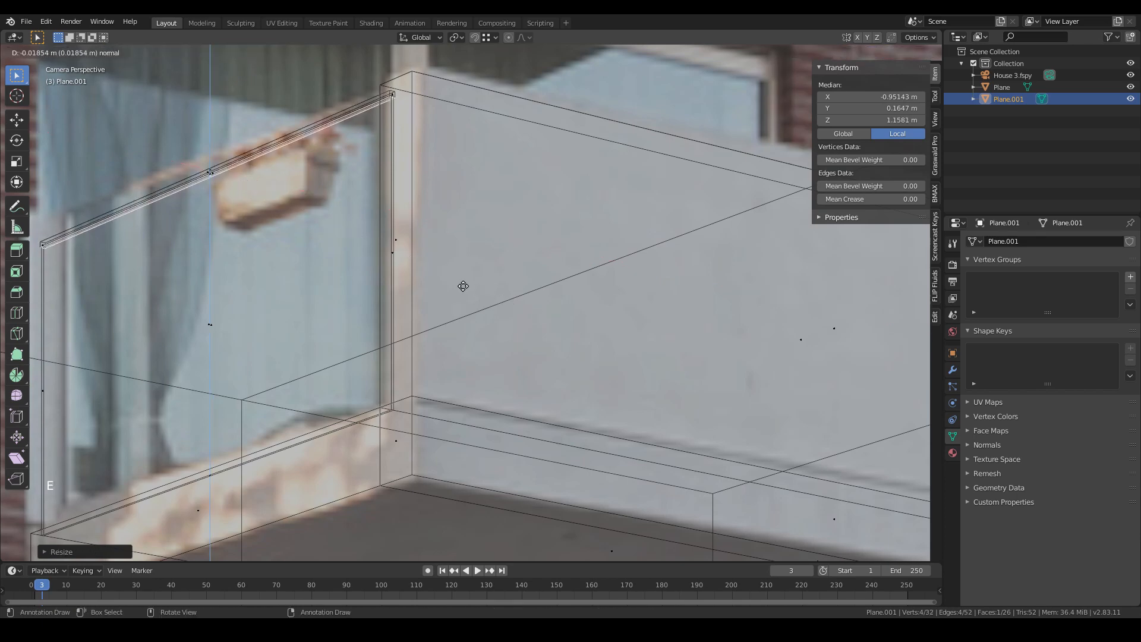
pyautogui.click(463, 285)
# - Select the glass side panel and duplicate it about 3.19 m along X to the balcony's opposite end, then nudge it into place
pyautogui.press('Tab')
pyautogui.press('z')
pyautogui.scroll(-3, 365, 265)
pyautogui.moveTo(346, 265)
pyautogui.mouseDown(button='middle')
pyautogui.moveTo(421, 275)
pyautogui.moveTo(455, 258)
pyautogui.mouseUp(button='middle')
pyautogui.scroll(5, 456, 257)
pyautogui.keyDown('shift'); pyautogui.moveTo(479, 194); pyautogui.dragTo(421, 196, button='middle'); pyautogui.keyUp('shift')
pyautogui.press('Tab')
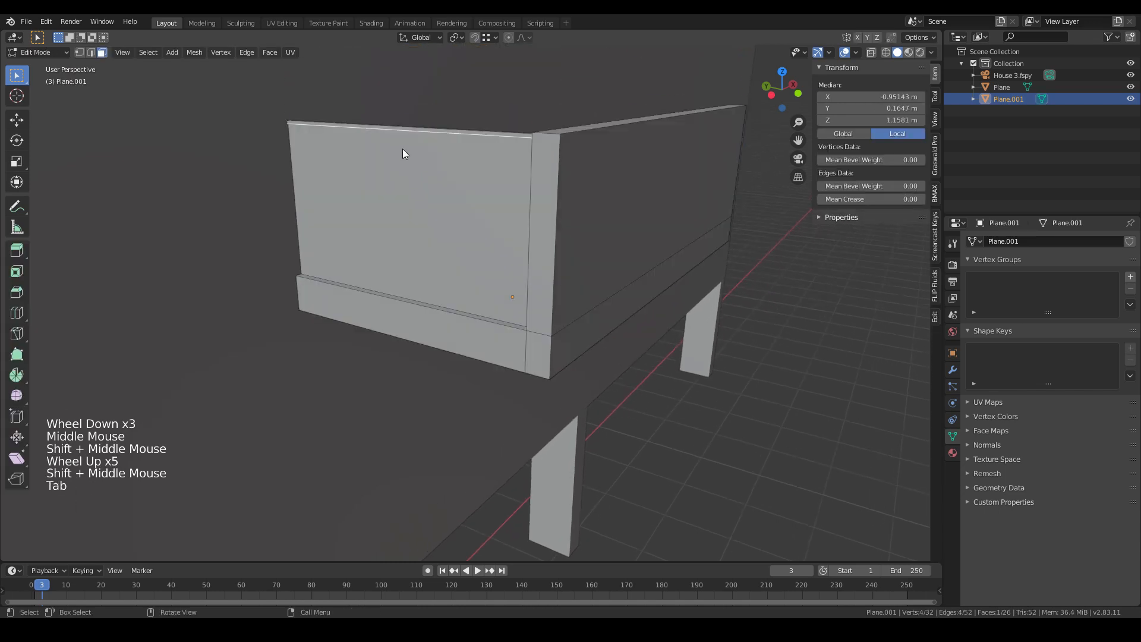
pyautogui.press('l')
pyautogui.press('l')
pyautogui.press('l')
pyautogui.press('l')
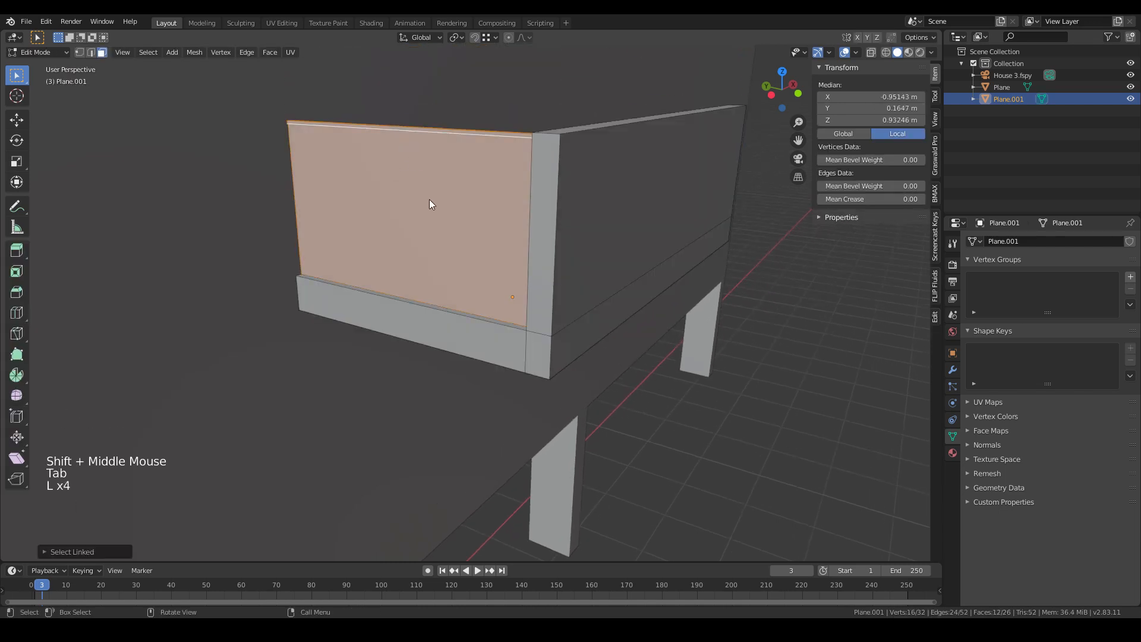
pyautogui.moveTo(383, 158); pyautogui.dragTo(314, 253, button='middle')
pyautogui.moveTo(300, 299); pyautogui.dragTo(321, 241, button='middle')
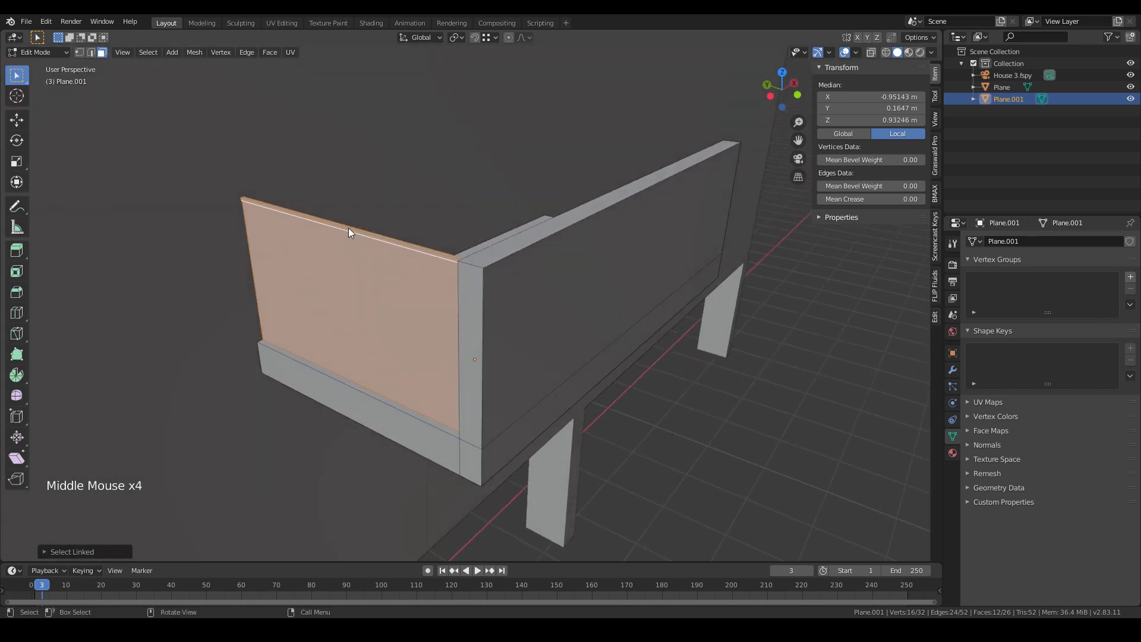
pyautogui.press('l')
pyautogui.press('l')
pyautogui.moveTo(394, 235); pyautogui.dragTo(373, 309, button='middle')
pyautogui.hotkey('shift', 'd')
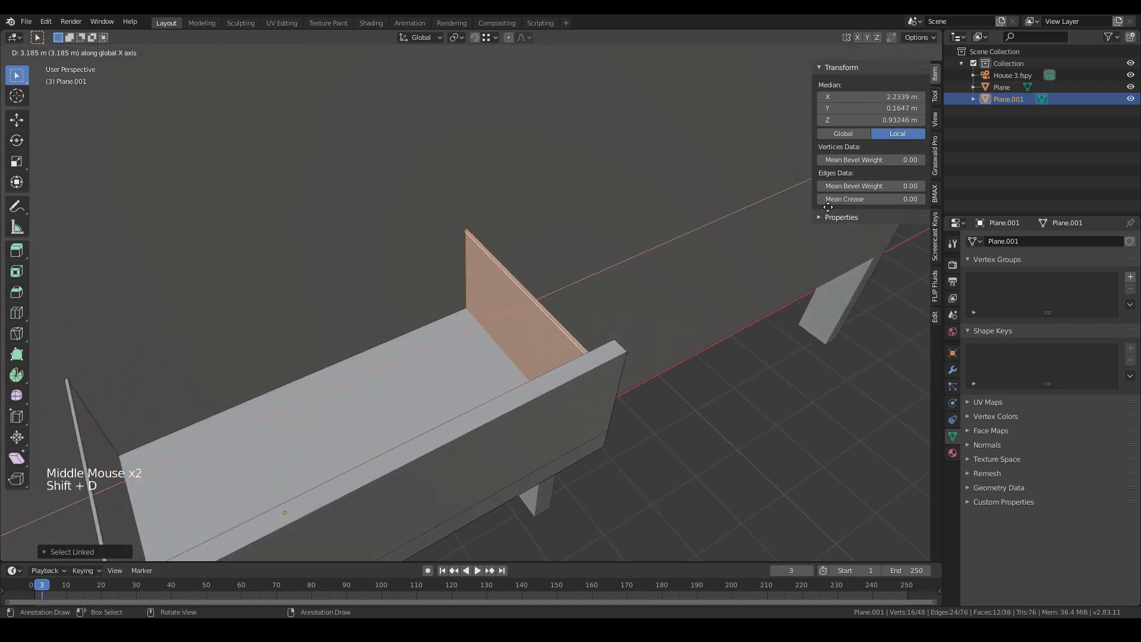
pyautogui.click(703, 259)
pyautogui.moveTo(703, 259); pyautogui.dragTo(536, 356, button='middle')
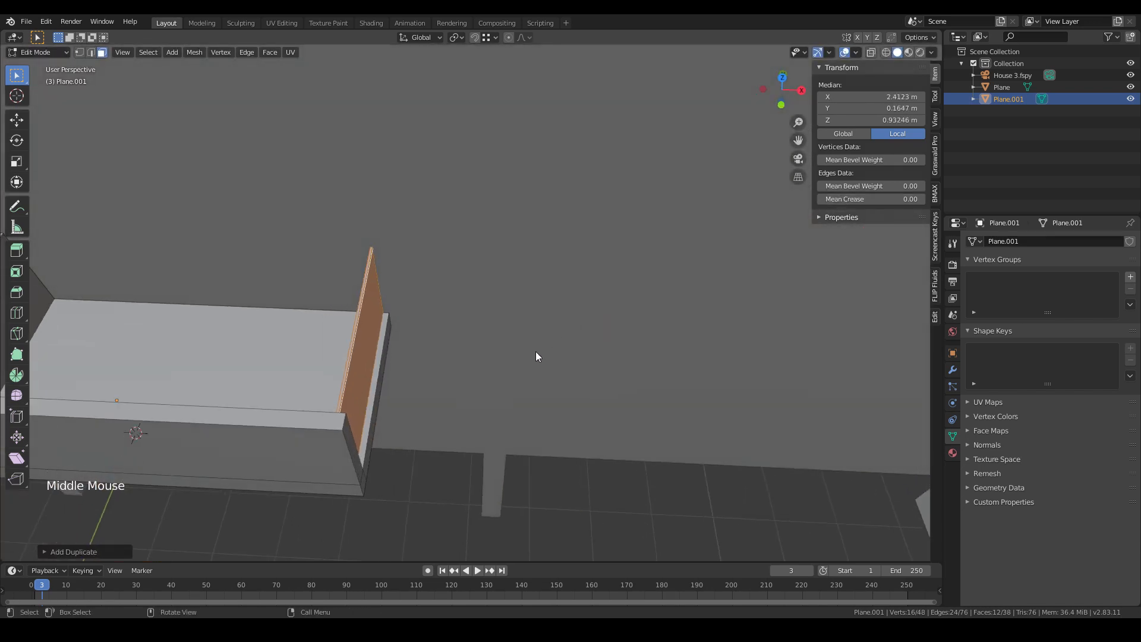
pyautogui.press('g')
pyautogui.click(541, 349)
# - Inspect the balcony with both glass panels from the camera view over the photo, and leave Edit Mode
pyautogui.press('KP_0')
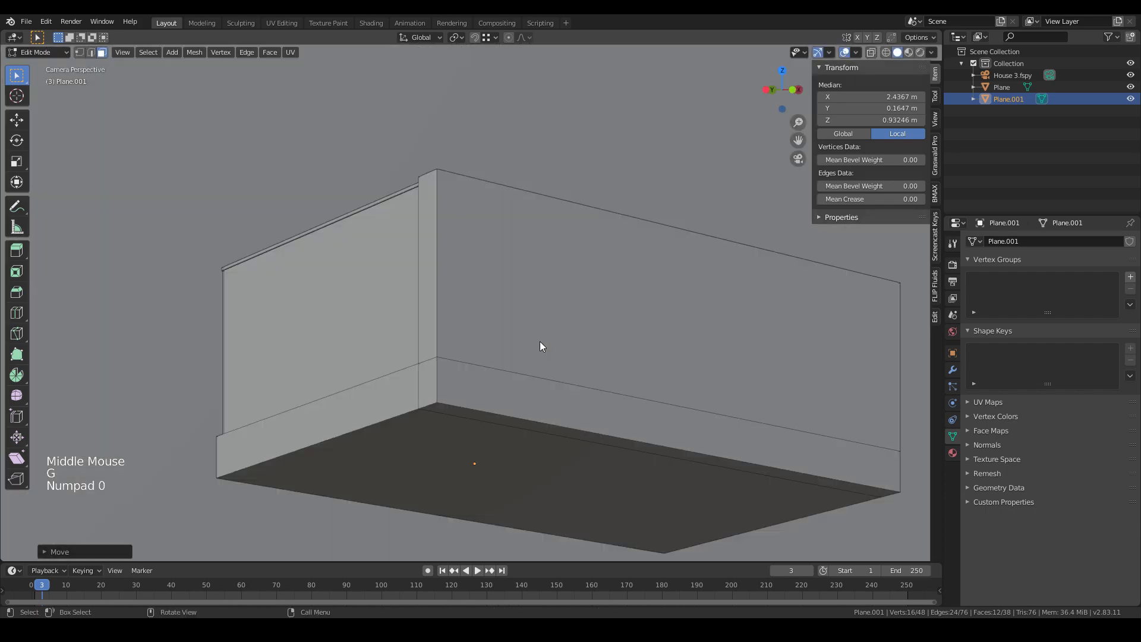
pyautogui.press('z')
pyautogui.scroll(-4, 504, 364)
pyautogui.press('z')
pyautogui.scroll(-2, 491, 379)
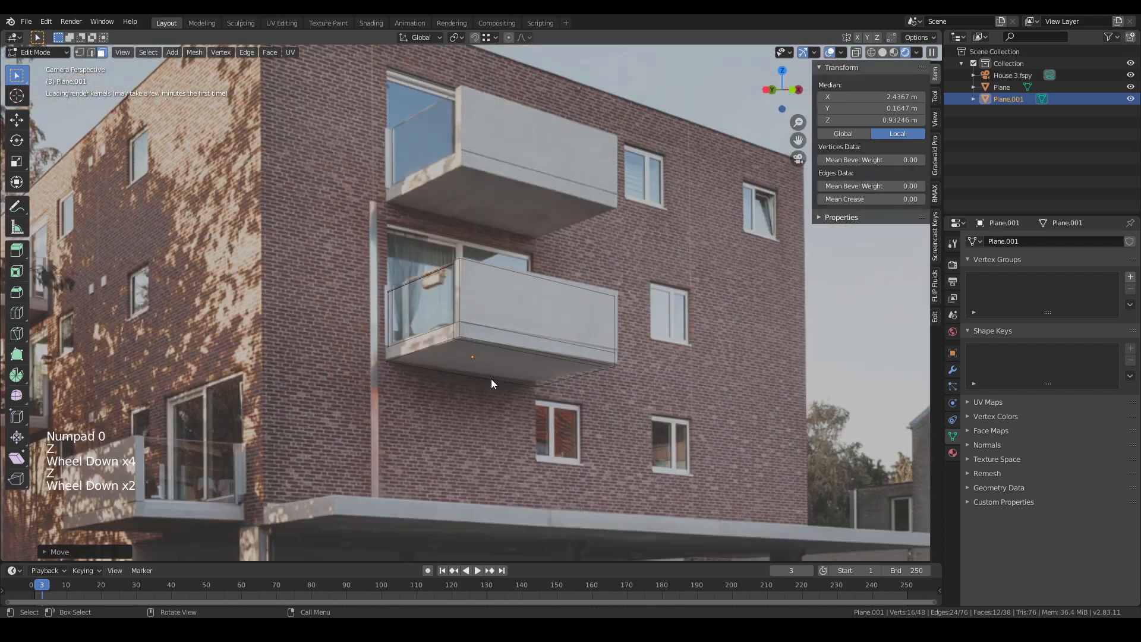
pyautogui.scroll(-1, 493, 386)
pyautogui.press('z')
pyautogui.press('z')
pyautogui.scroll(2, 440, 332)
pyautogui.press('Tab')
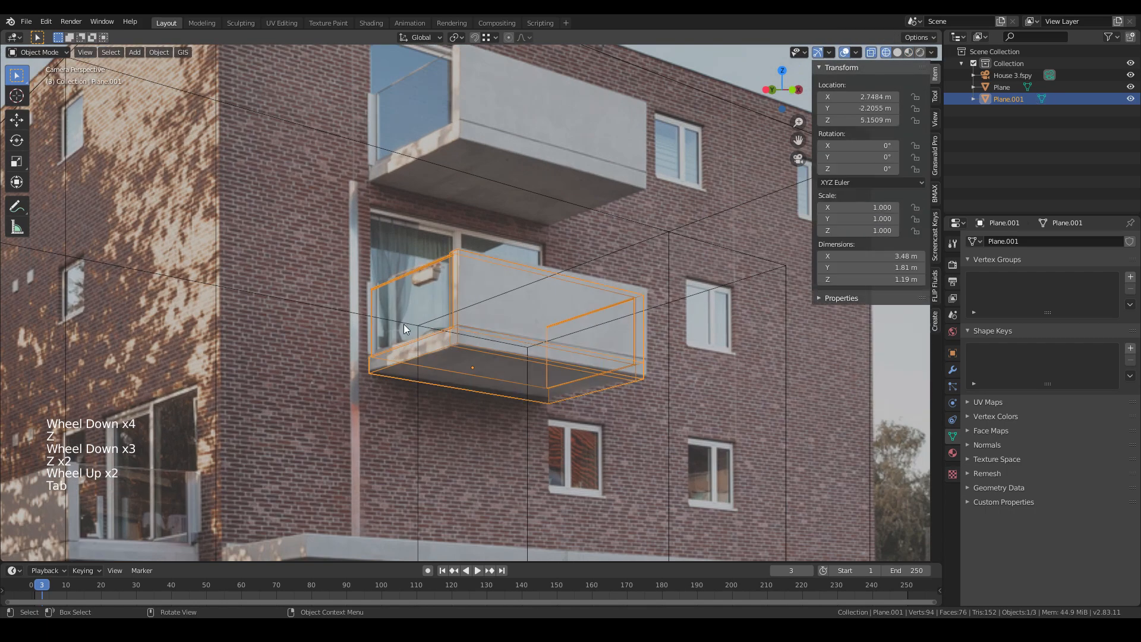
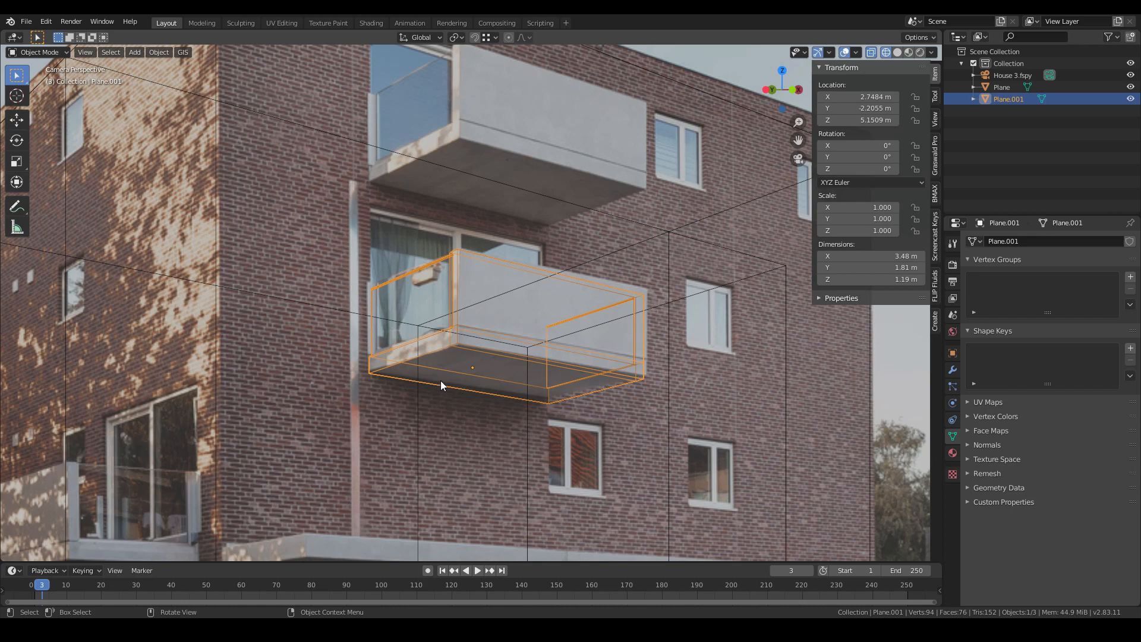
# - Duplicate the front balcony and move the copy about 2.6 m up along Z to the floor above
pyautogui.hotkey('shift', 'd')
pyautogui.press('z')
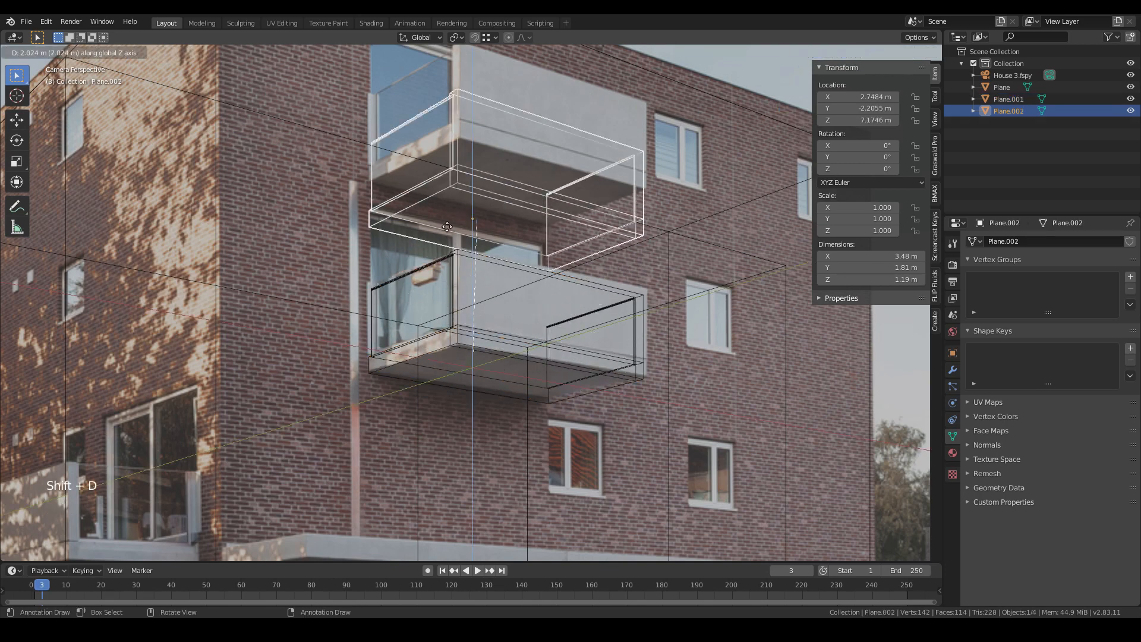
pyautogui.click(464, 186)
pyautogui.scroll(-4, 471, 202)
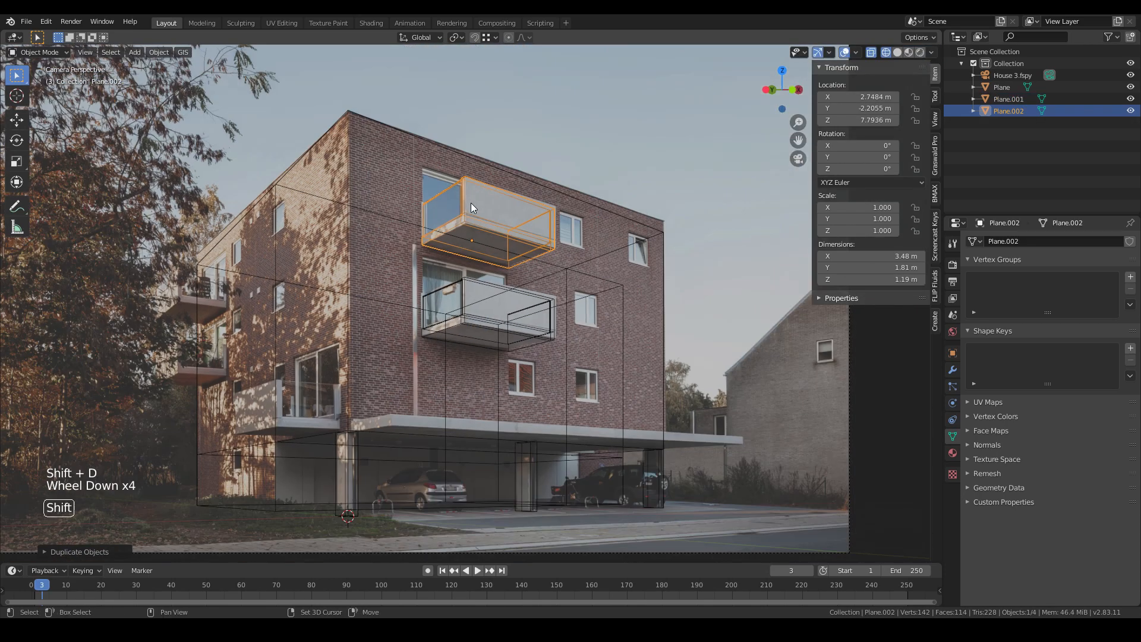
pyautogui.keyDown('shift'); pyautogui.moveTo(470, 204); pyautogui.dragTo(498, 276, button='middle'); pyautogui.keyUp('shift')
pyautogui.scroll(2, 498, 279)
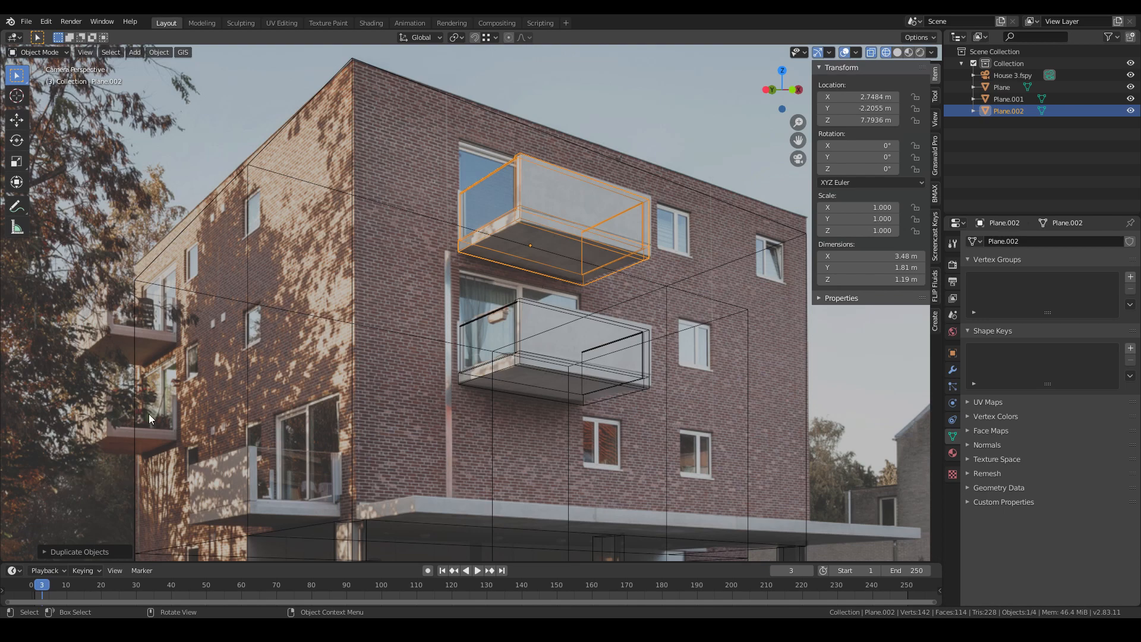
# - Duplicate the upper balcony sideways along X and rotate the copy -90° around Z
pyautogui.hotkey('shift', 'd')
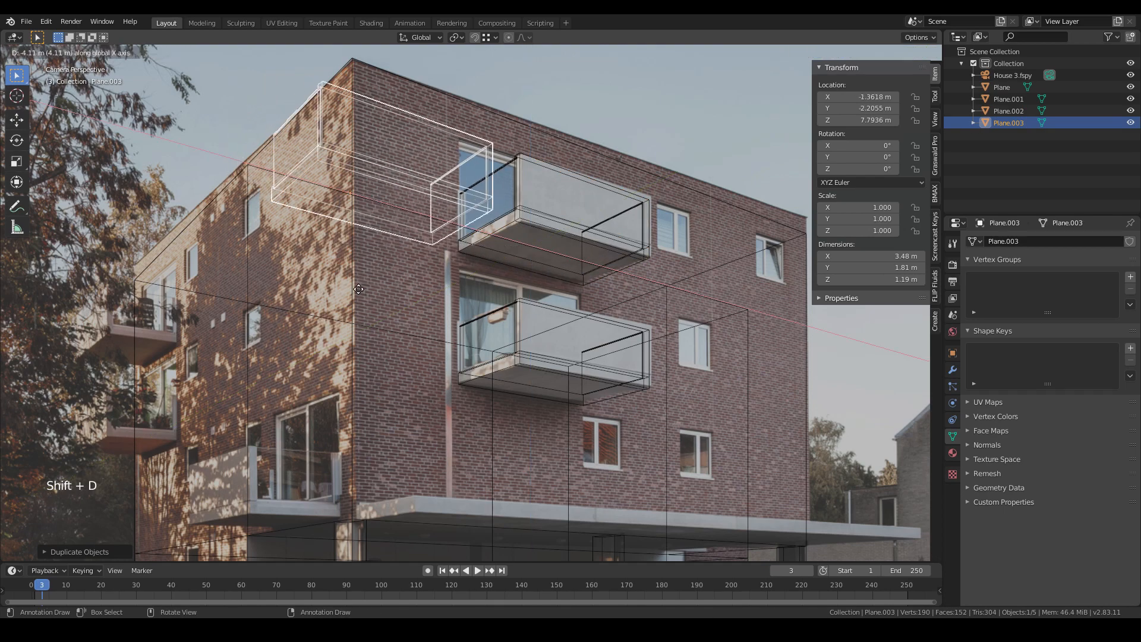
pyautogui.press('r')
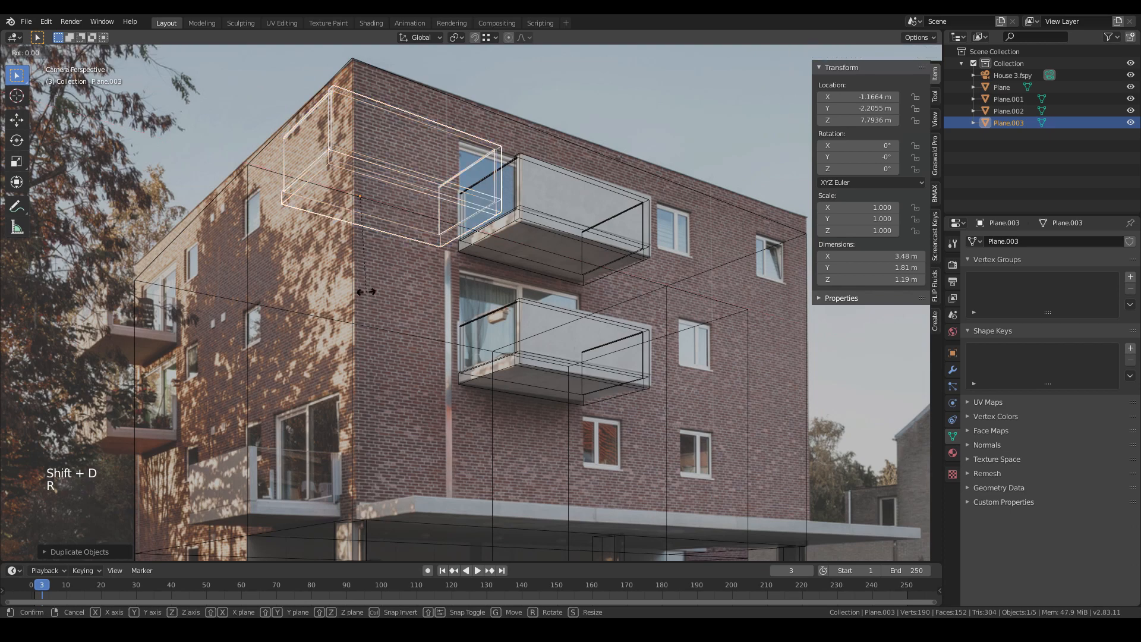
pyautogui.click(366, 297)
pyautogui.hotkey('ctrl', 'z')
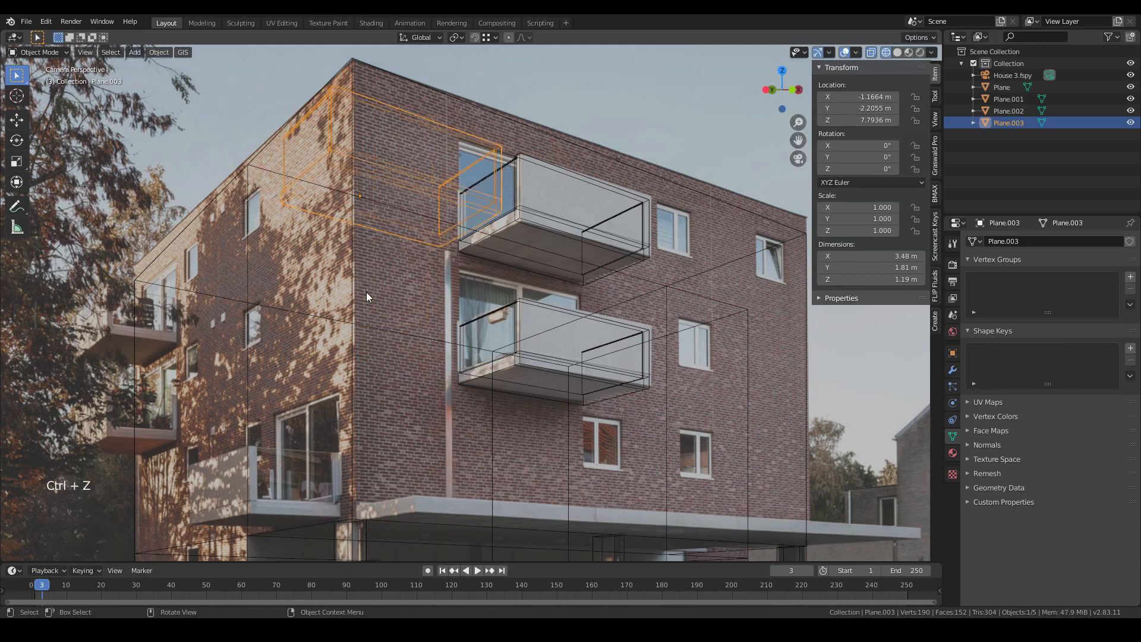
pyautogui.press('r')
pyautogui.write('x')
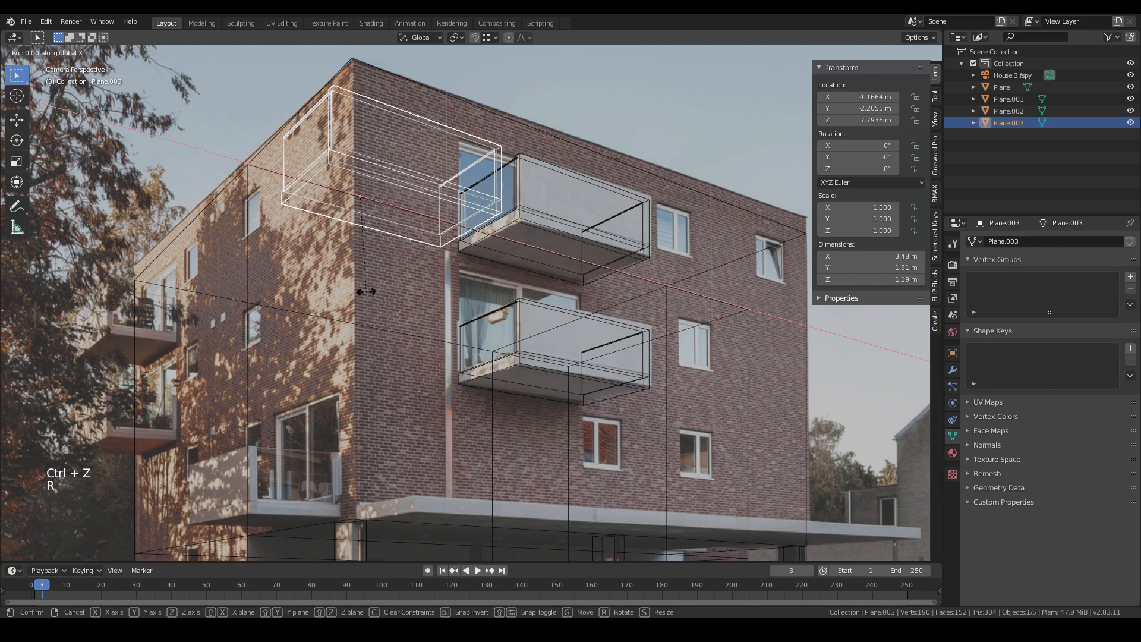
pyautogui.write('z90')
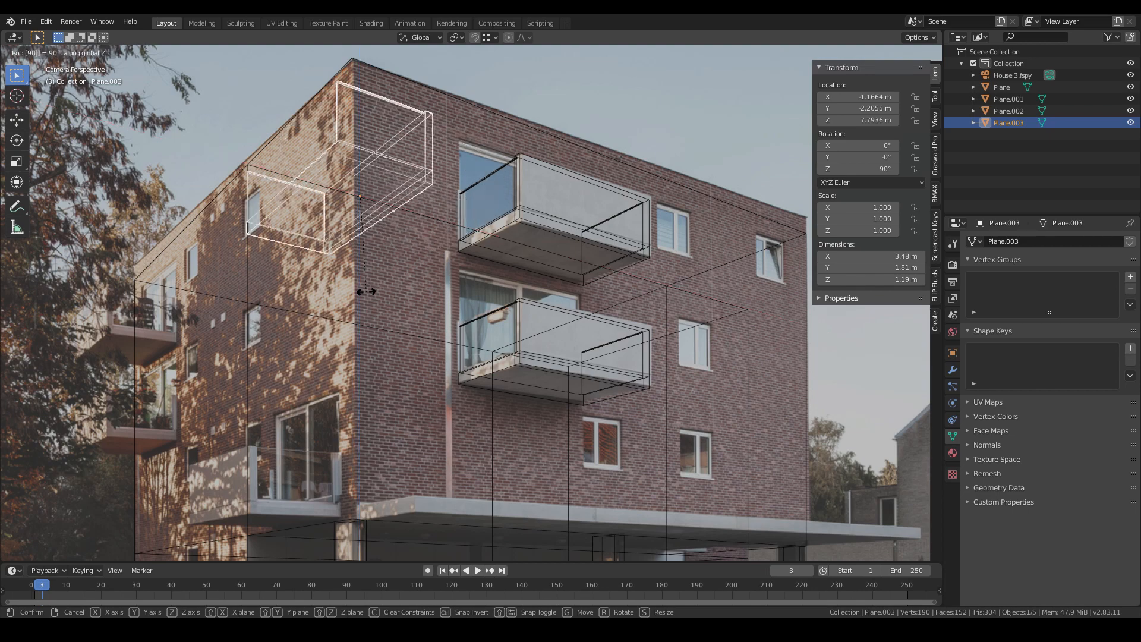
pyautogui.press('BackSpace')
pyautogui.press('BackSpace')
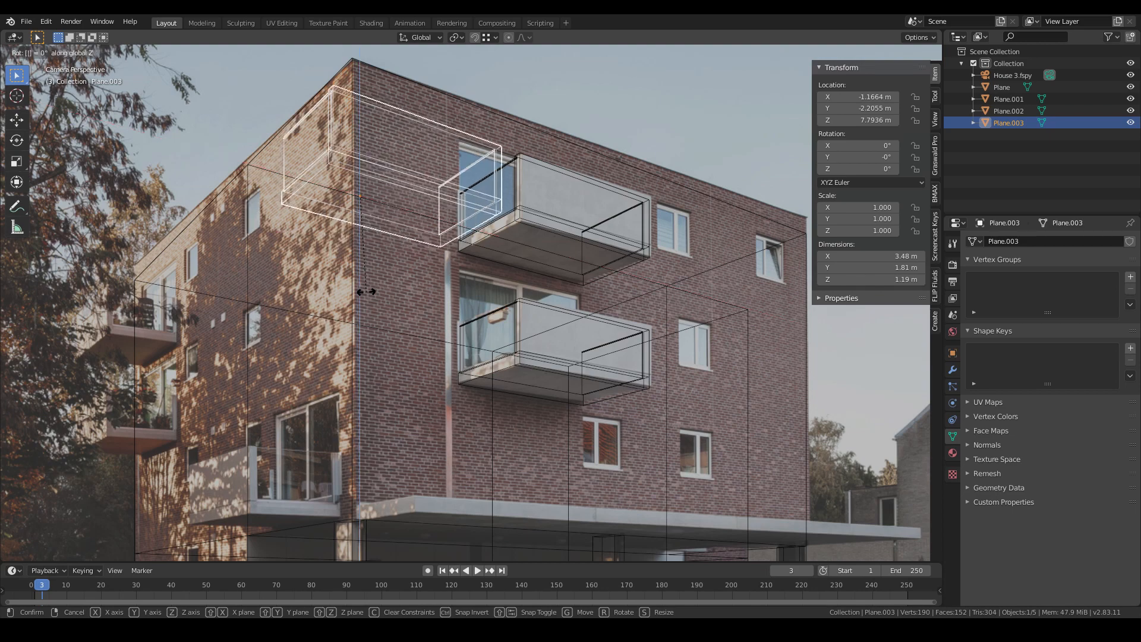
pyautogui.write('-90')
pyautogui.press('Return')
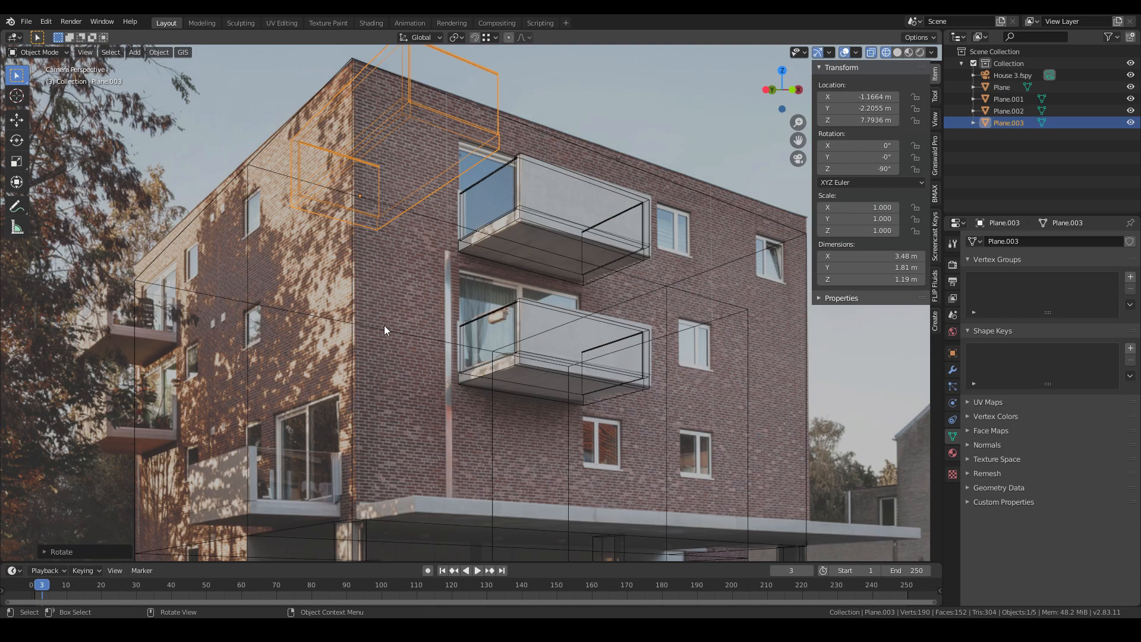
# - Move the rotated balcony along X to the building's side facade and switch to solid shading
pyautogui.press('g')
pyautogui.press('x')
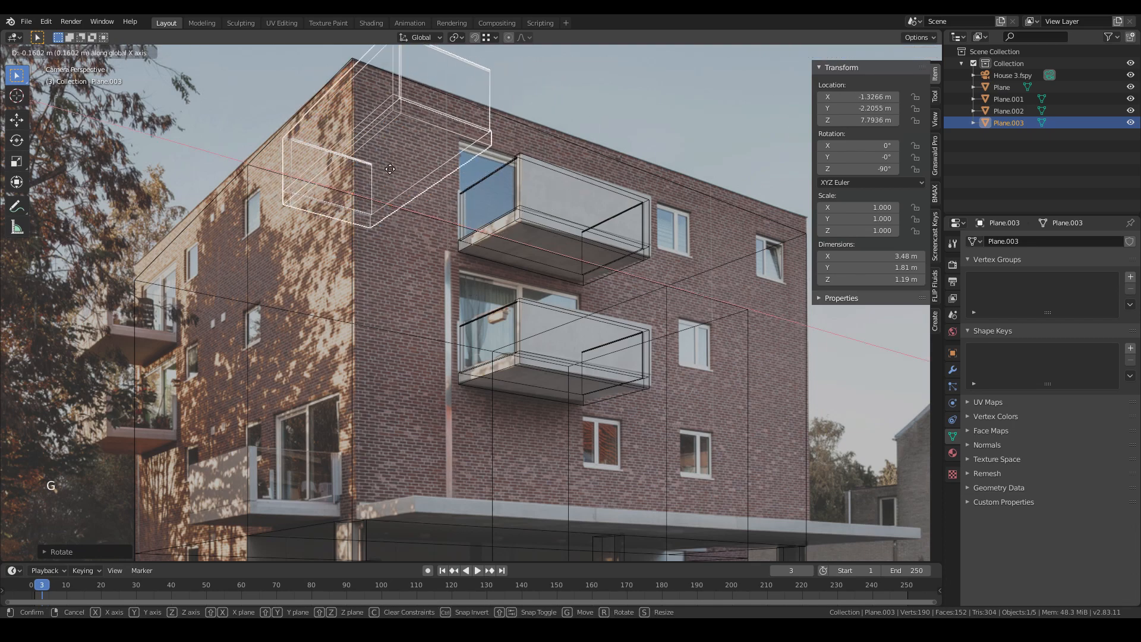
pyautogui.click(374, 84)
pyautogui.press('z')
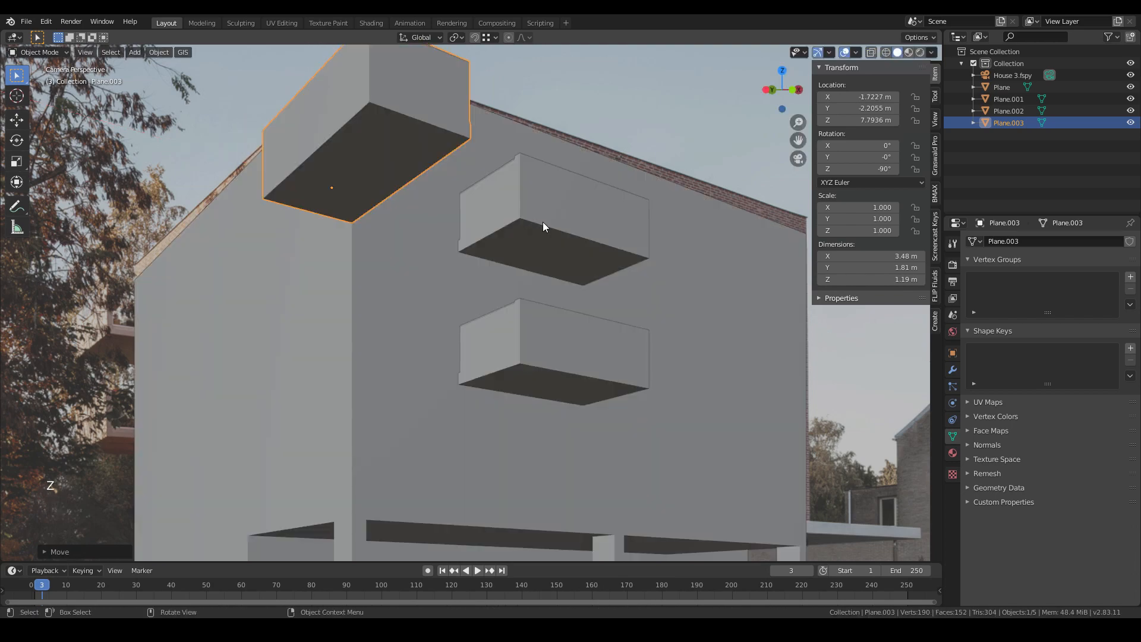
pyautogui.scroll(-2, 389, 198)
# - Move the rotated balcony along Y and down along Z onto the lowest side balcony in the photo
pyautogui.press('g')
pyautogui.press('g')
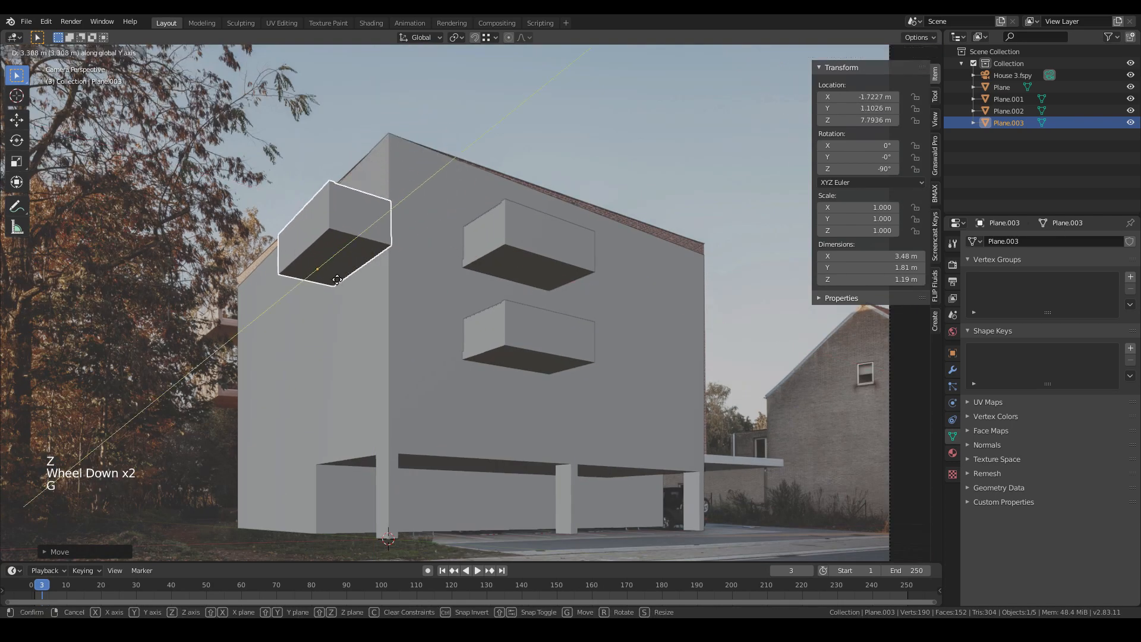
pyautogui.press('z')
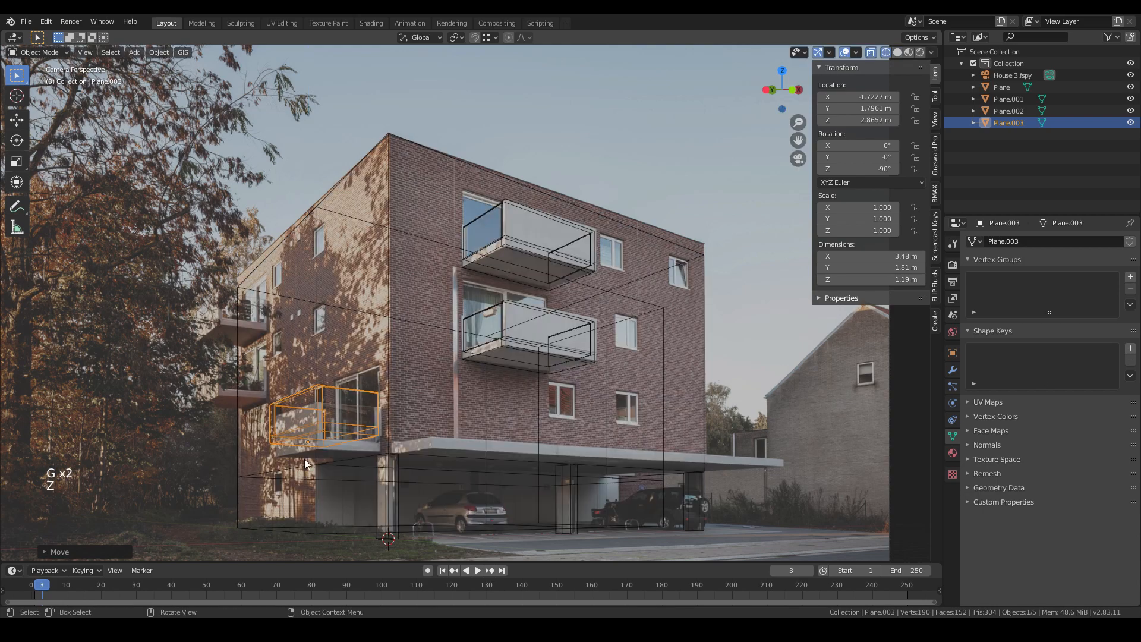
pyautogui.keyDown('shift'); pyautogui.moveTo(330, 453); pyautogui.dragTo(357, 410, button='middle'); pyautogui.keyUp('shift')
pyautogui.scroll(4, 357, 410)
pyautogui.press('g')
pyautogui.click(366, 368)
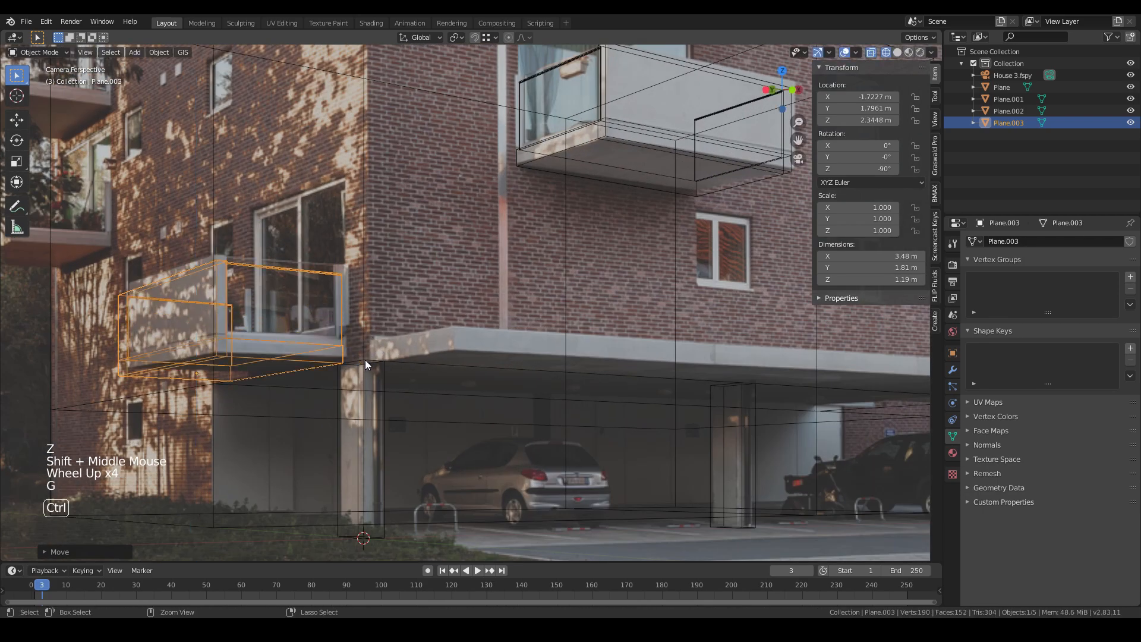
pyautogui.press('g')
pyautogui.middleClick(371, 364)
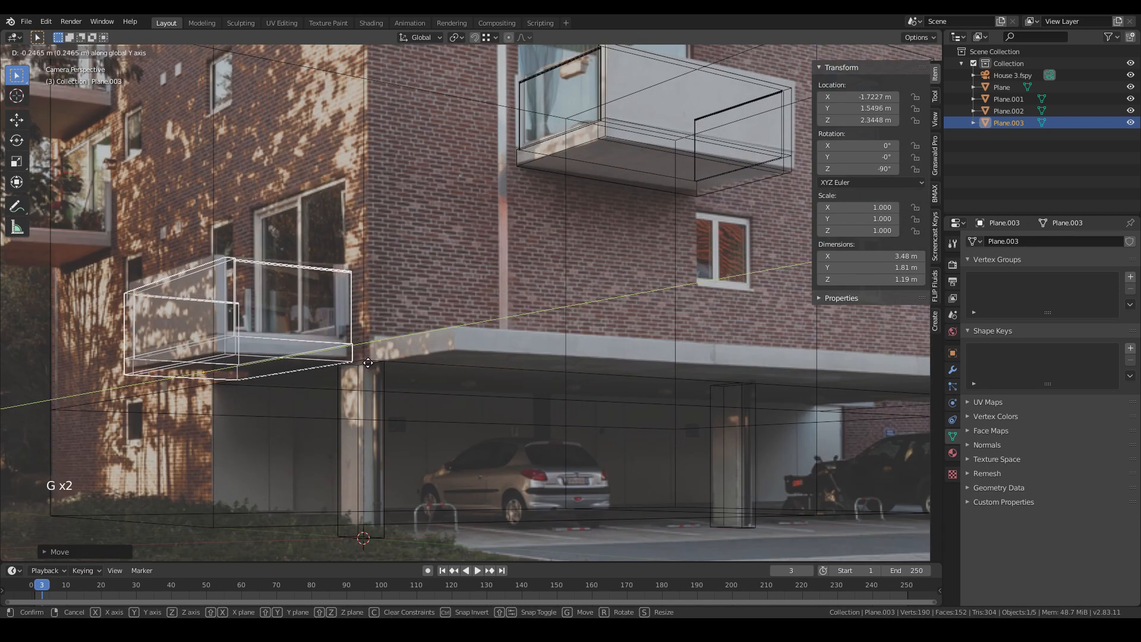
pyautogui.click(308, 372)
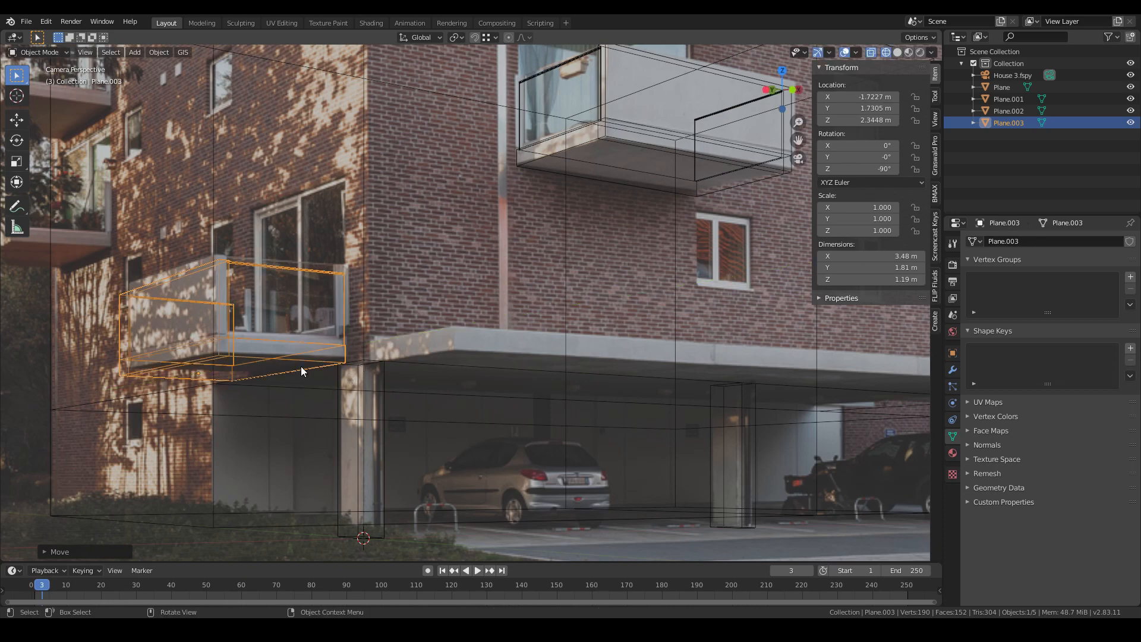
# - Check the side balcony in solid shading and raise it slightly along Z to match the photo
pyautogui.scroll(-2, 301, 365)
pyautogui.keyDown('shift'); pyautogui.moveTo(332, 369); pyautogui.dragTo(402, 361, button='middle'); pyautogui.keyUp('shift')
pyautogui.press('z')
pyautogui.click(386, 354)
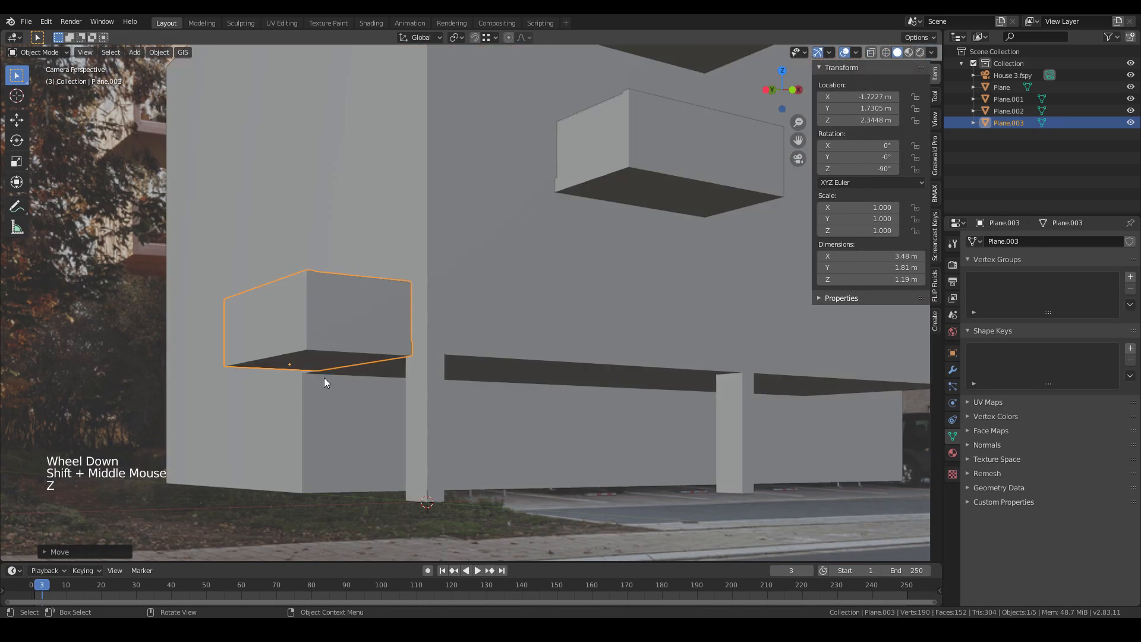
pyautogui.scroll(2, 326, 379)
pyautogui.press('z')
pyautogui.click(303, 383)
pyautogui.press('g')
pyautogui.middleClick(380, 389)
pyautogui.click(384, 389)
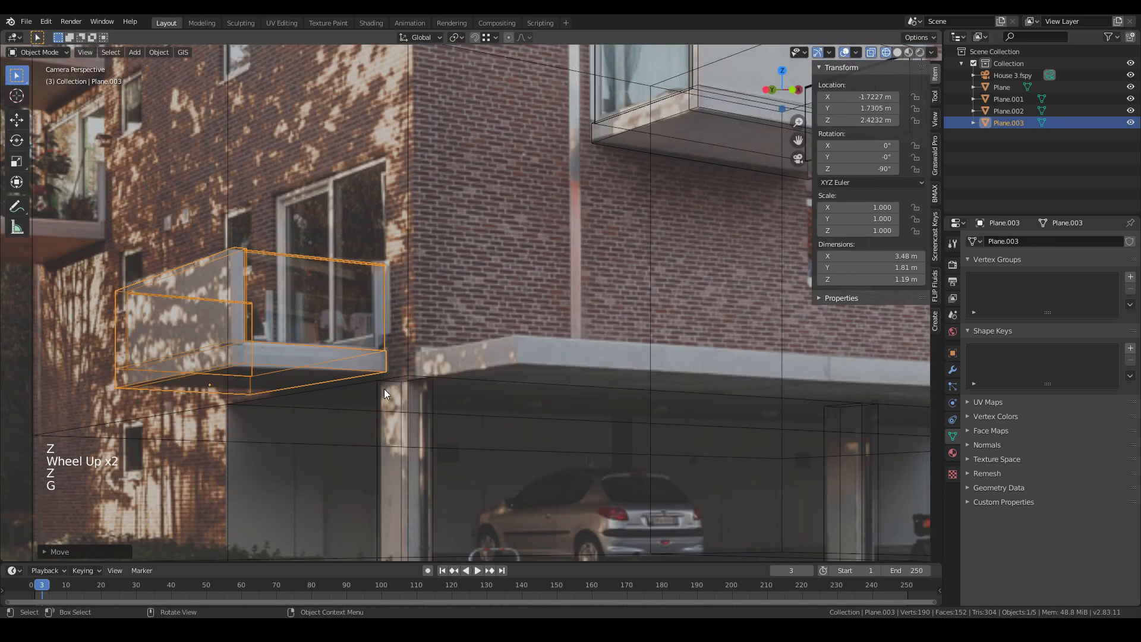
# - Duplicate the side balcony about 2.9 m up along Z and slide it along Y onto the upper side balcony
pyautogui.scroll(-2, 384, 389)
pyautogui.keyDown('shift'); pyautogui.moveTo(386, 390); pyautogui.dragTo(494, 415, button='middle'); pyautogui.keyUp('shift')
pyautogui.scroll(3, 493, 415)
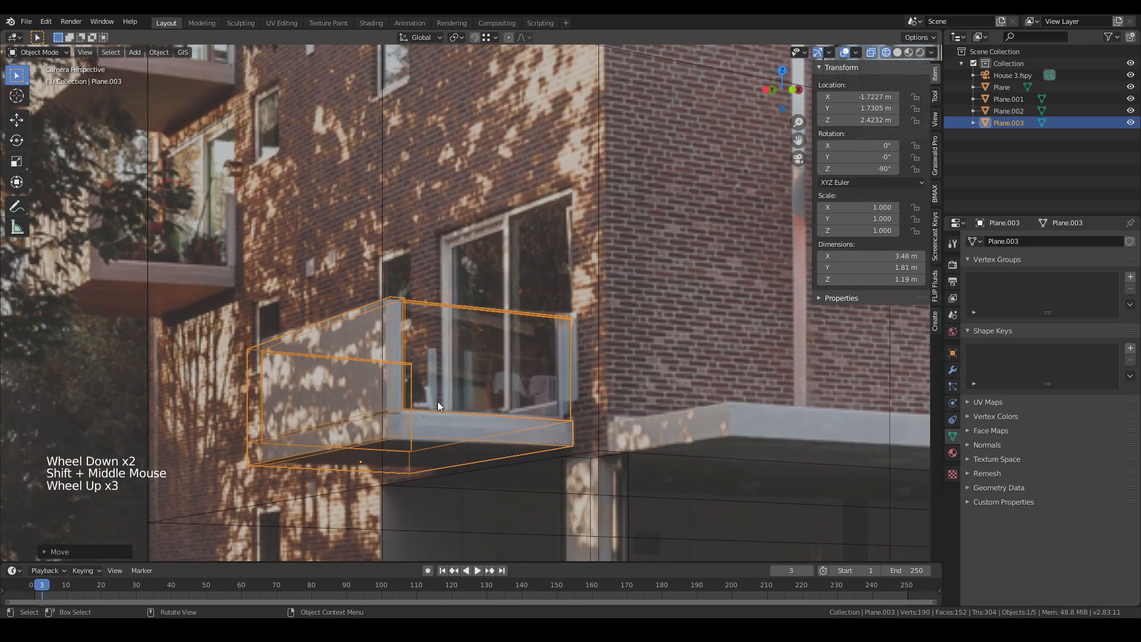
pyautogui.keyDown('shift'); pyautogui.moveTo(423, 413); pyautogui.dragTo(502, 443, button='middle'); pyautogui.keyUp('shift')
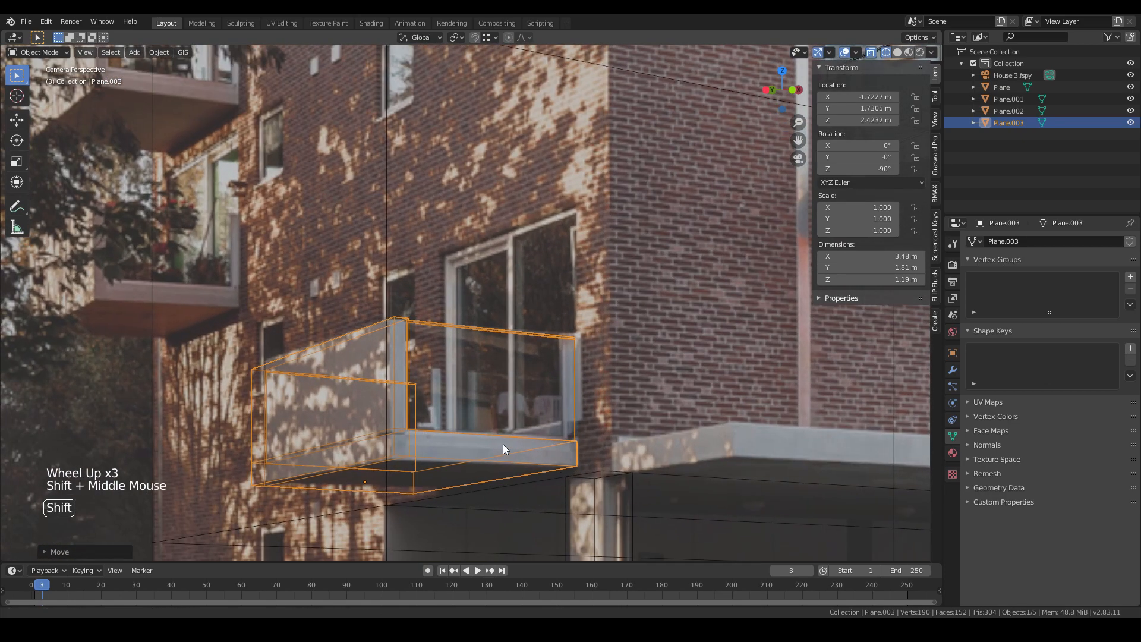
pyautogui.hotkey('shift', 'd')
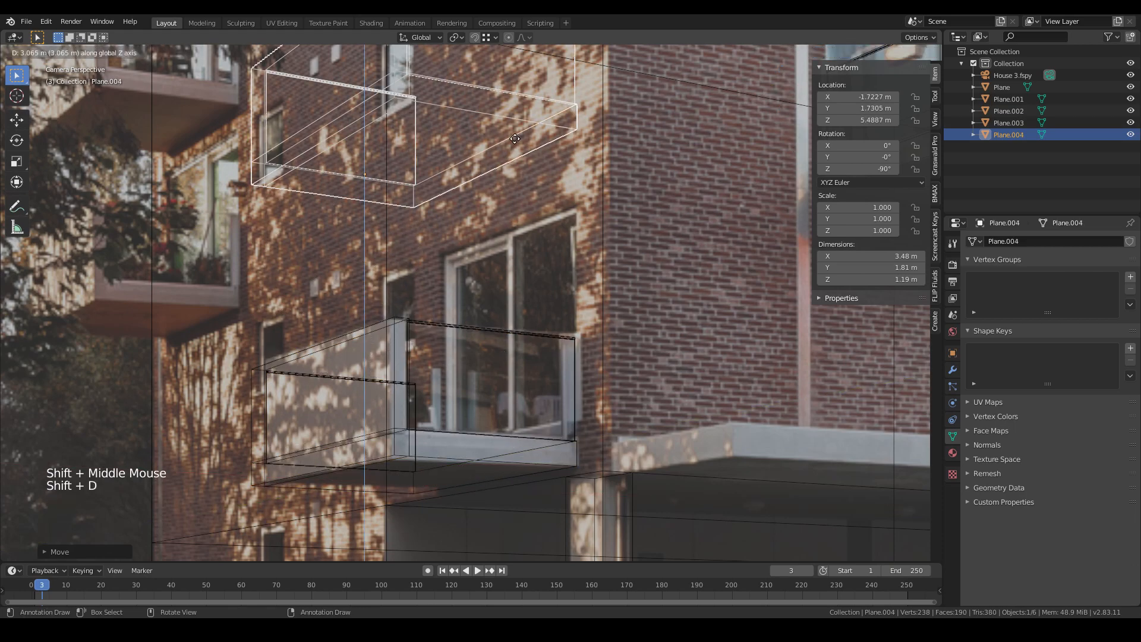
pyautogui.press('g')
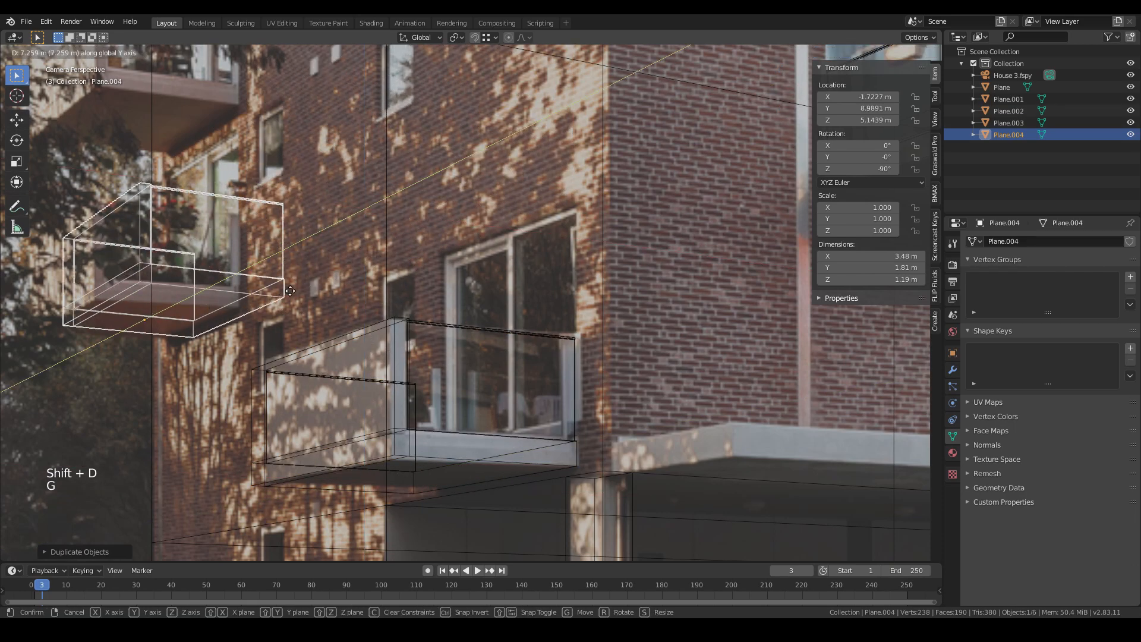
pyautogui.press('g')
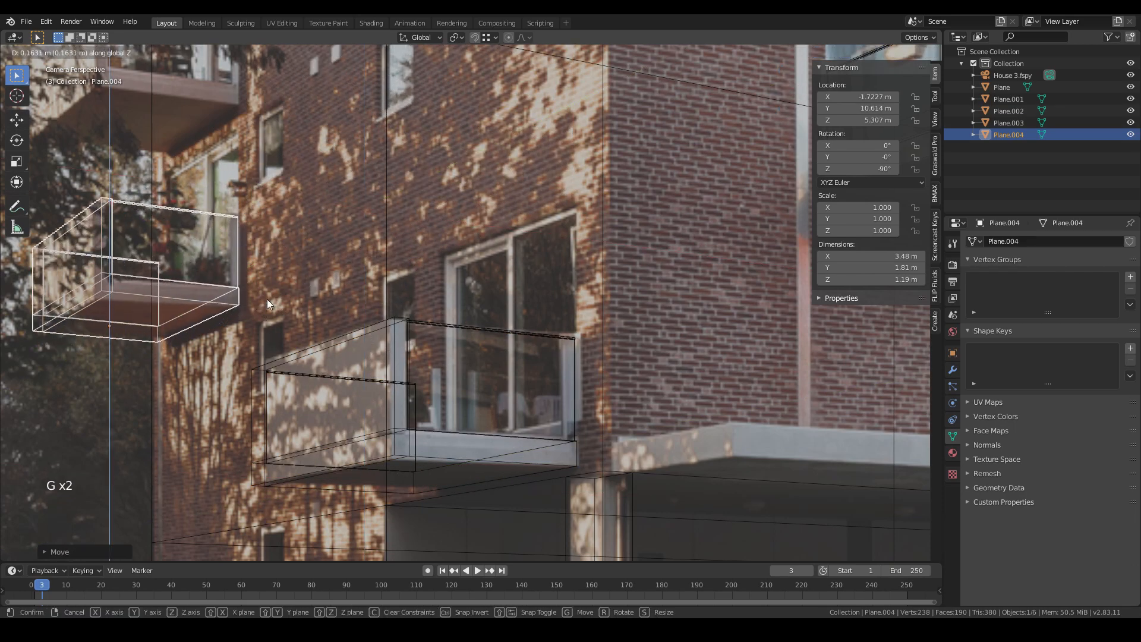
pyautogui.click(261, 304)
pyautogui.keyDown('shift'); pyautogui.moveTo(288, 277); pyautogui.dragTo(475, 390, button='middle'); pyautogui.keyUp('shift')
# - Duplicate that side balcony one floor higher along Z for the top side balcony
pyautogui.hotkey('shift', 'd')
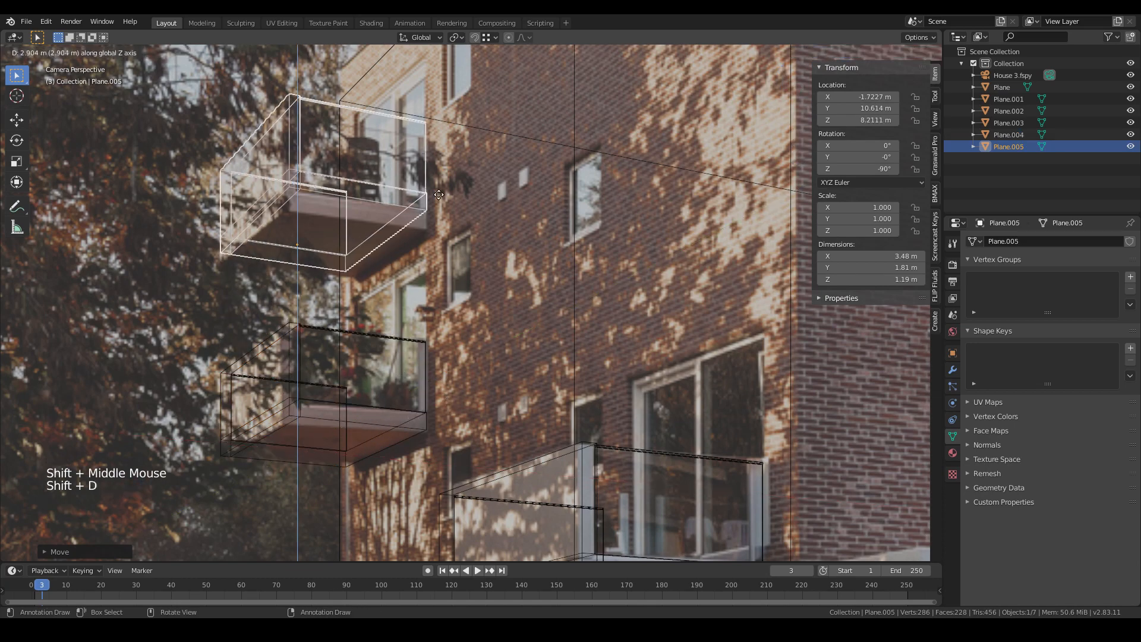
pyautogui.click(445, 212)
pyautogui.scroll(-3, 618, 277)
pyautogui.press('z')
pyautogui.scroll(-6, 427, 287)
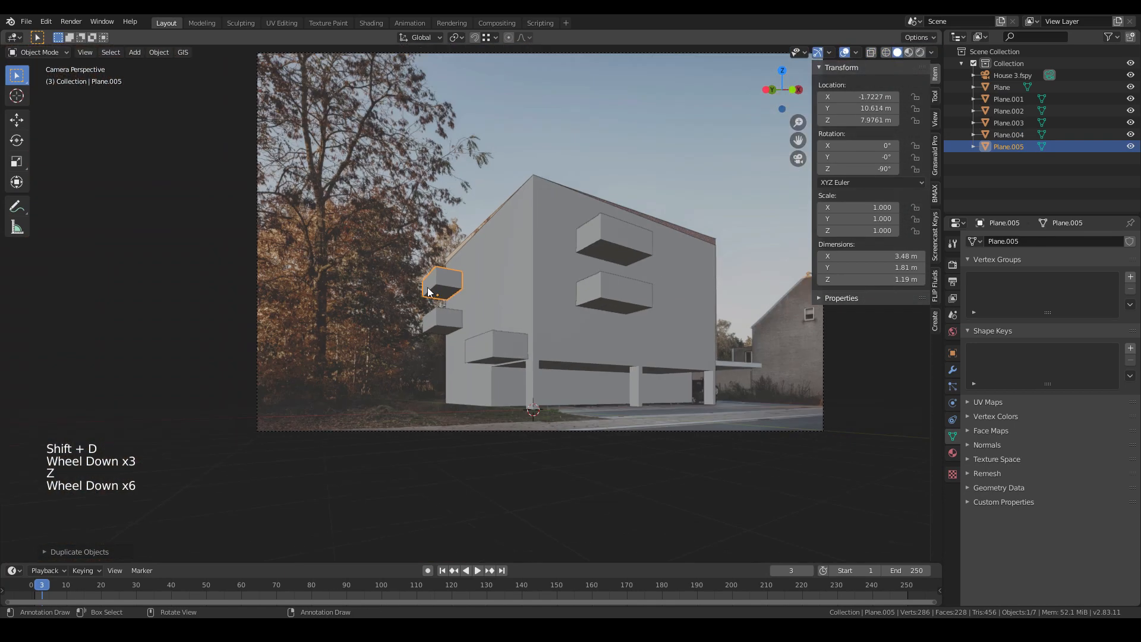
pyautogui.keyDown('shift'); pyautogui.moveTo(426, 287); pyautogui.dragTo(534, 331, button='middle'); pyautogui.keyUp('shift')
pyautogui.scroll(3, 514, 316)
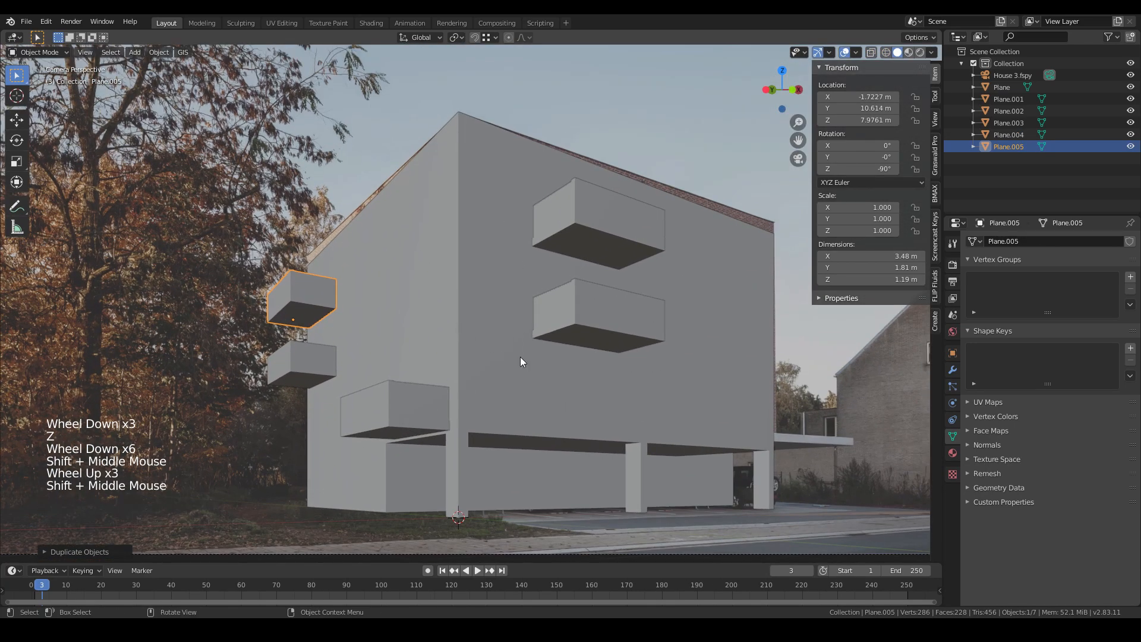
# - Select the building mesh, enter Edit Mode, and add a horizontal loop cut just below the canopy
pyautogui.press('z')
pyautogui.press('z')
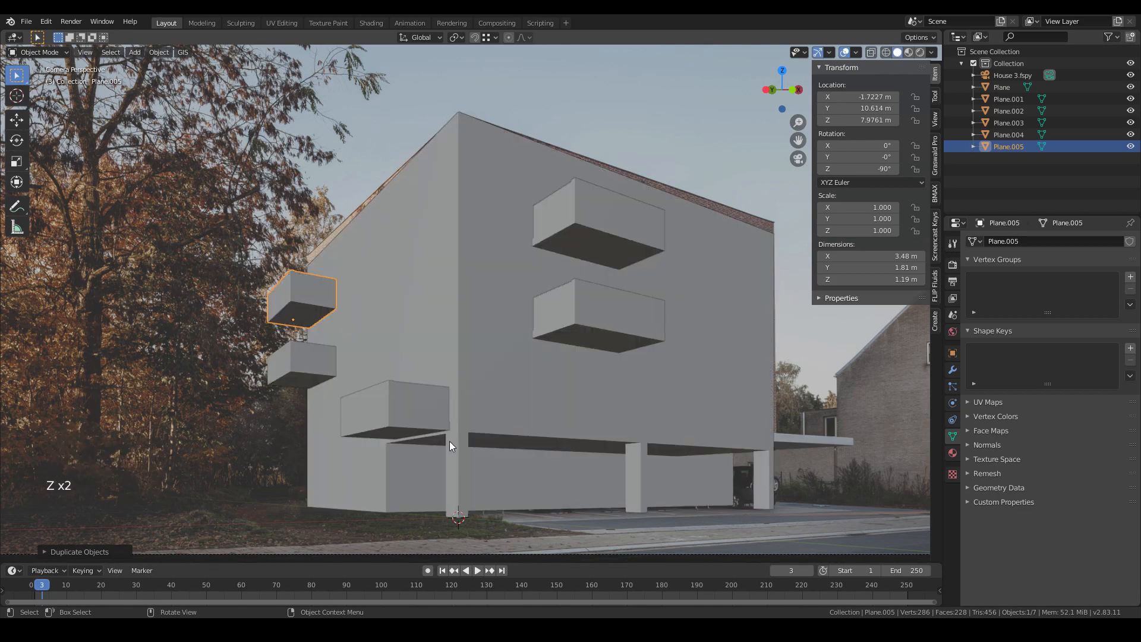
pyautogui.scroll(2, 449, 441)
pyautogui.keyDown('shift'); pyautogui.moveTo(449, 441); pyautogui.dragTo(522, 410, button='middle'); pyautogui.keyUp('shift')
pyautogui.click(522, 409)
pyautogui.press('z')
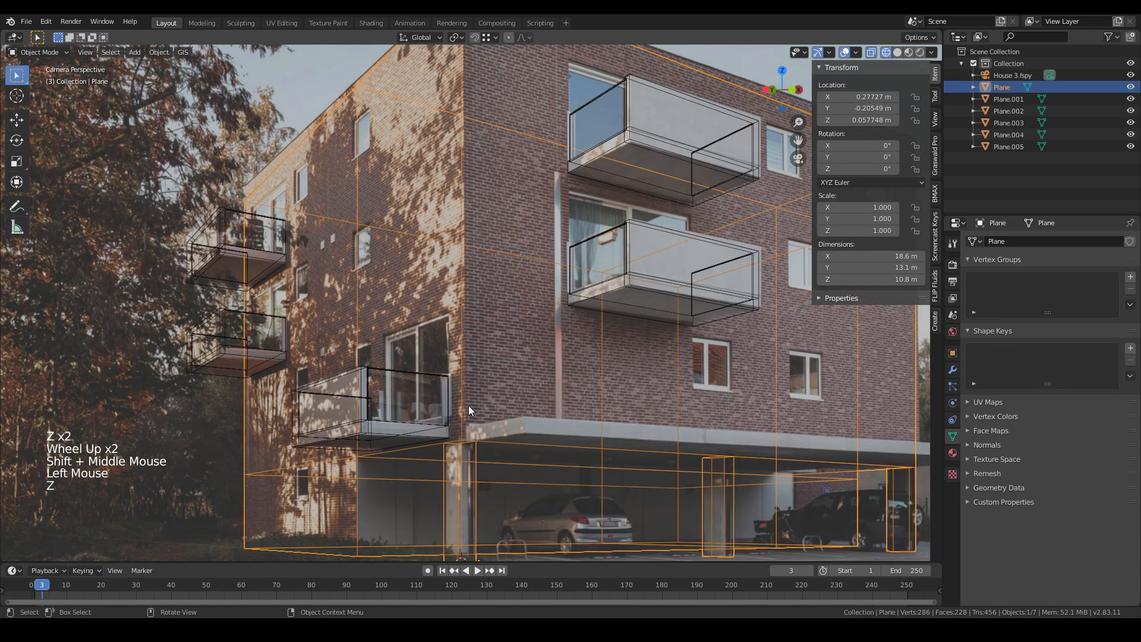
pyautogui.press('Tab')
pyautogui.keyDown('shift'); pyautogui.moveTo(375, 420); pyautogui.dragTo(398, 350, button='middle'); pyautogui.keyUp('shift')
pyautogui.scroll(3, 372, 397)
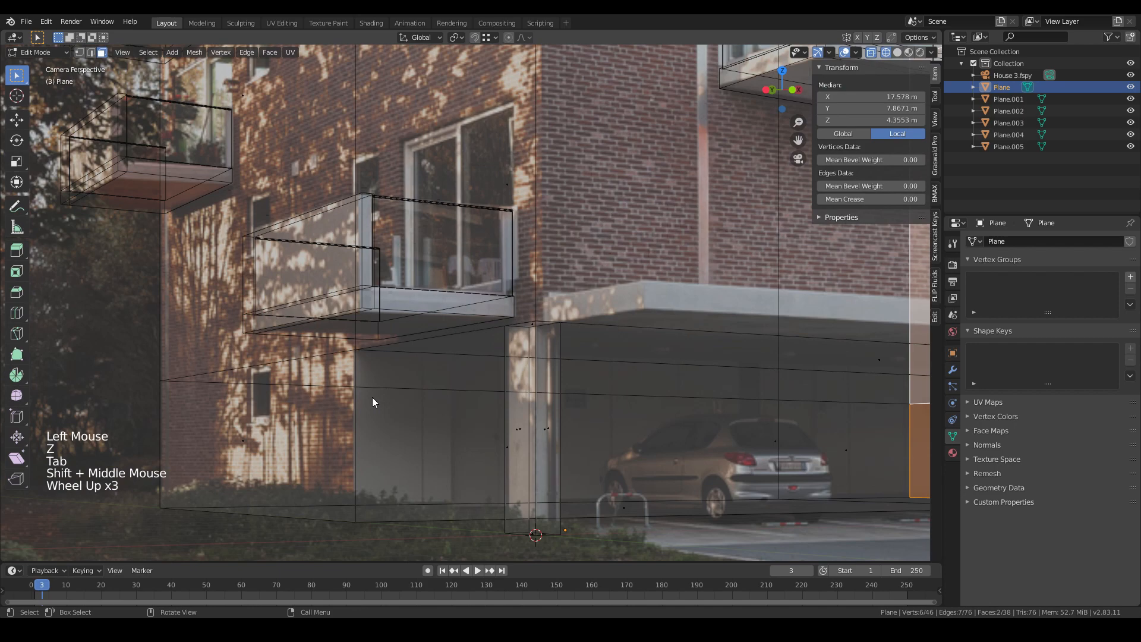
pyautogui.hotkey('ctrl', 'r')
pyautogui.click(345, 419)
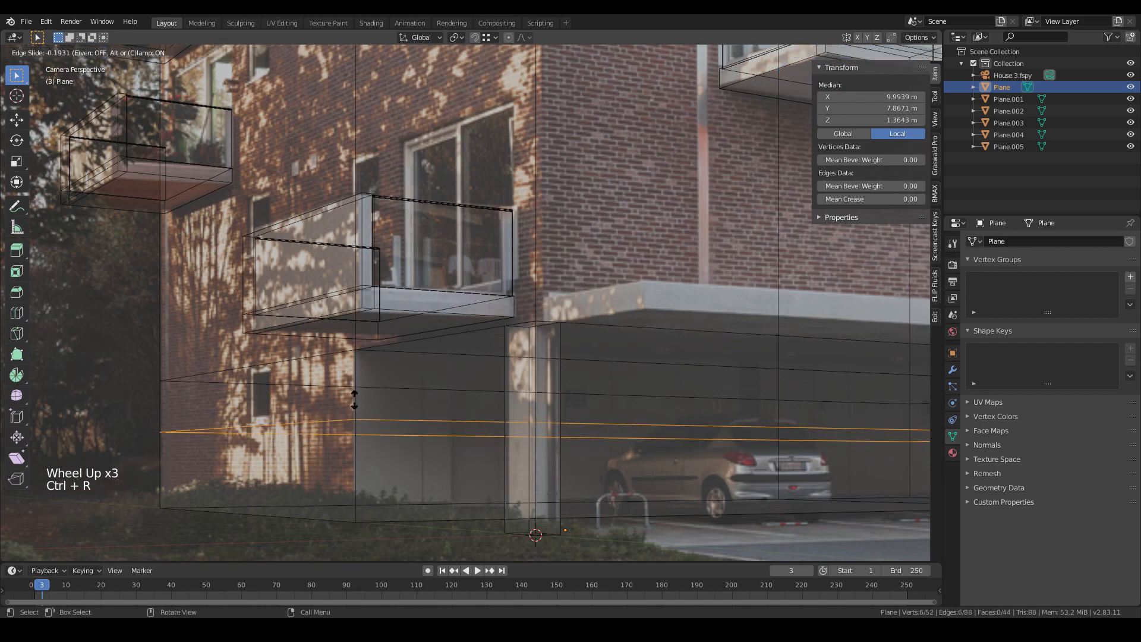
pyautogui.click(351, 409)
# - Add a second horizontal loop cut around the building at the first-floor balcony level
pyautogui.scroll(-4, 347, 412)
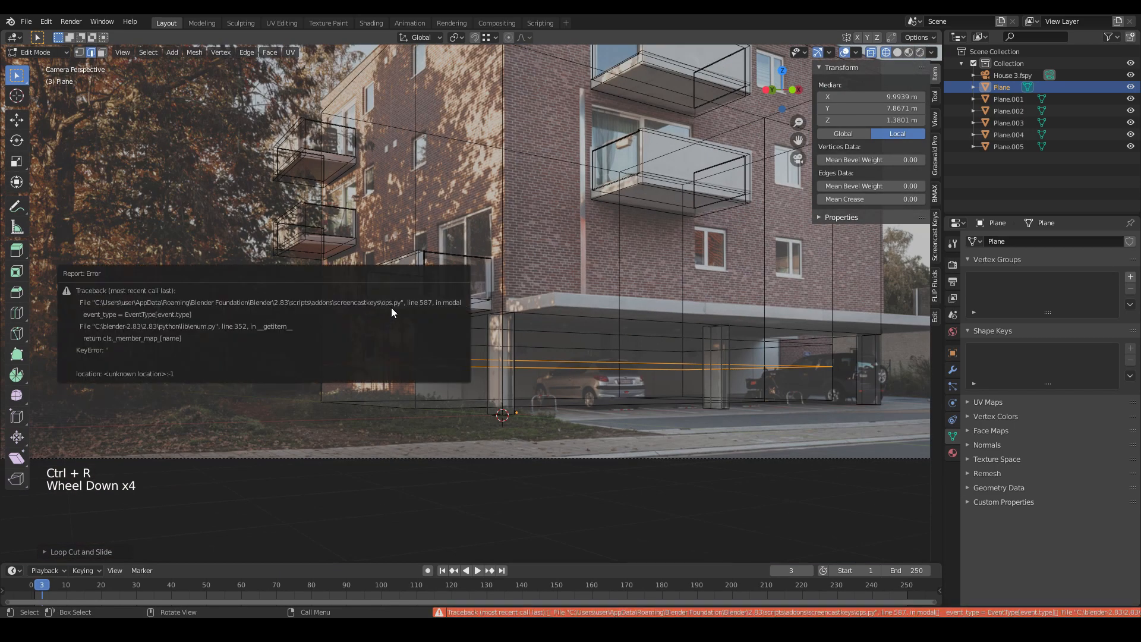
pyautogui.scroll(4, 429, 258)
pyautogui.click(309, 324)
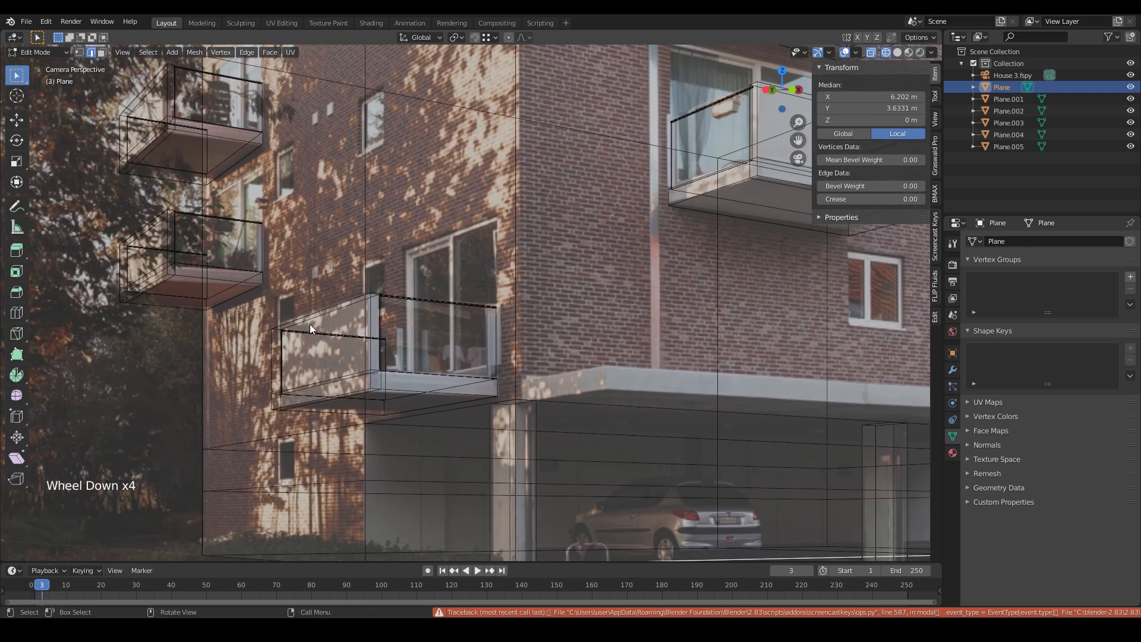
pyautogui.hotkey('ctrl', 'r')
pyautogui.click(372, 270)
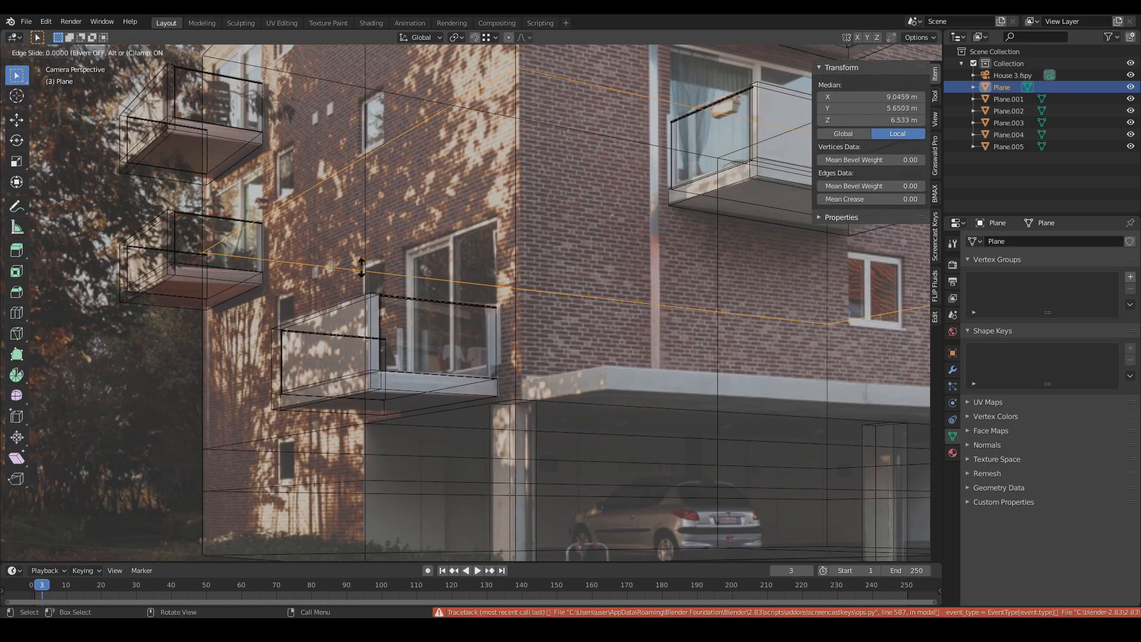
pyautogui.click(369, 374)
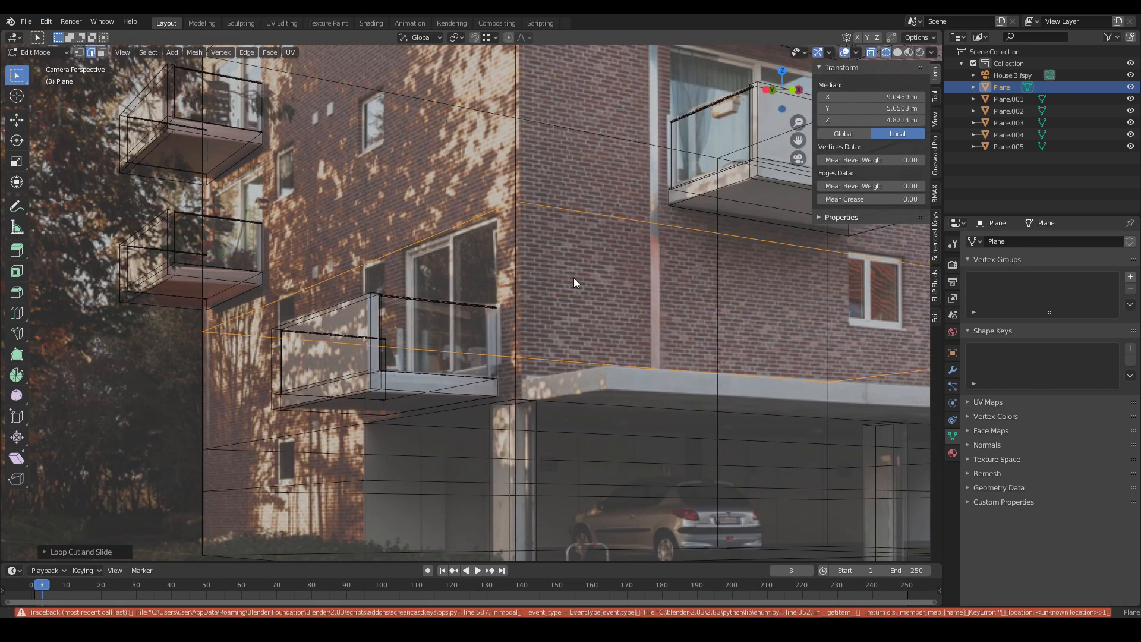
# - Edge-slide the selected horizontal loop upward to line up with the underside of the first-floor balcony
pyautogui.scroll(5, 344, 327)
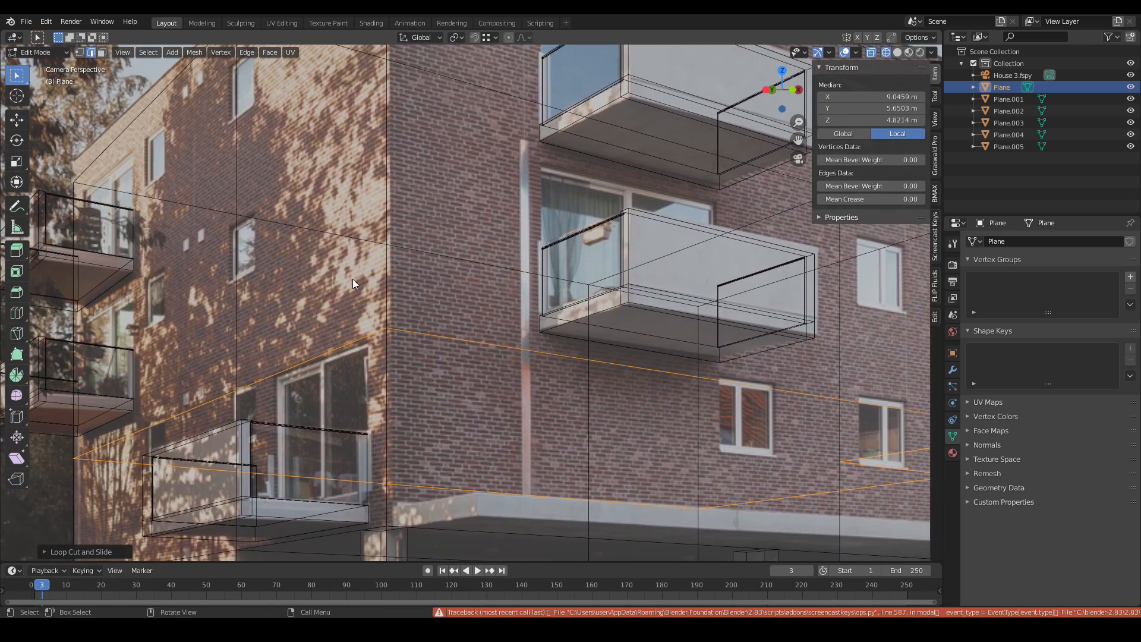
pyautogui.press('g')
pyautogui.press('g')
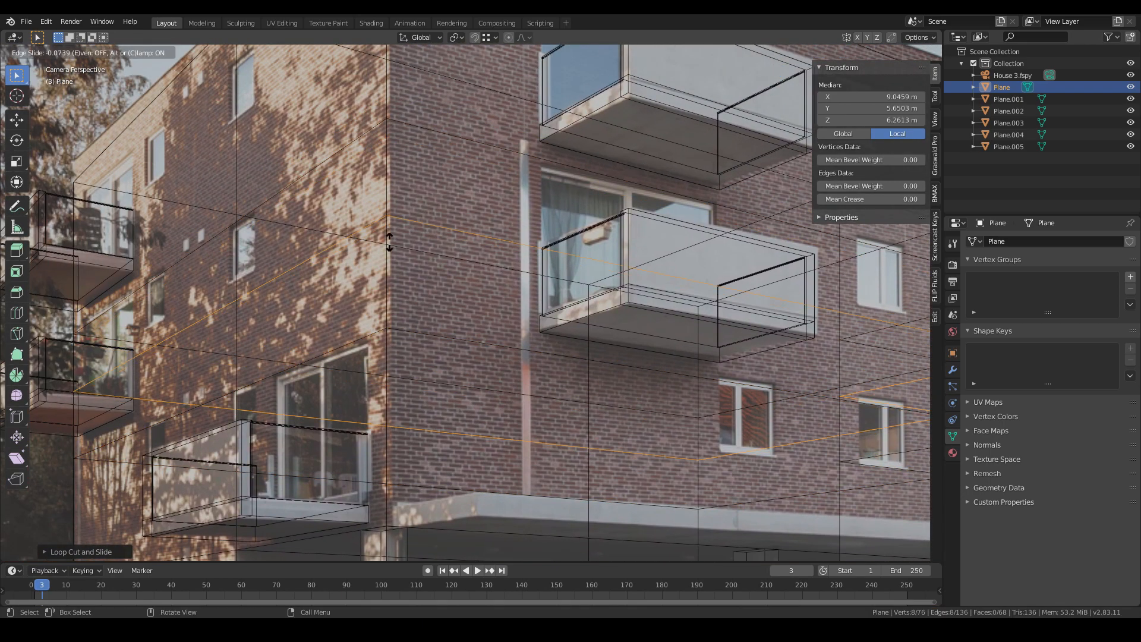
pyautogui.click(387, 401)
pyautogui.keyDown('shift'); pyautogui.moveTo(387, 402); pyautogui.dragTo(414, 304, button='middle'); pyautogui.keyUp('shift')
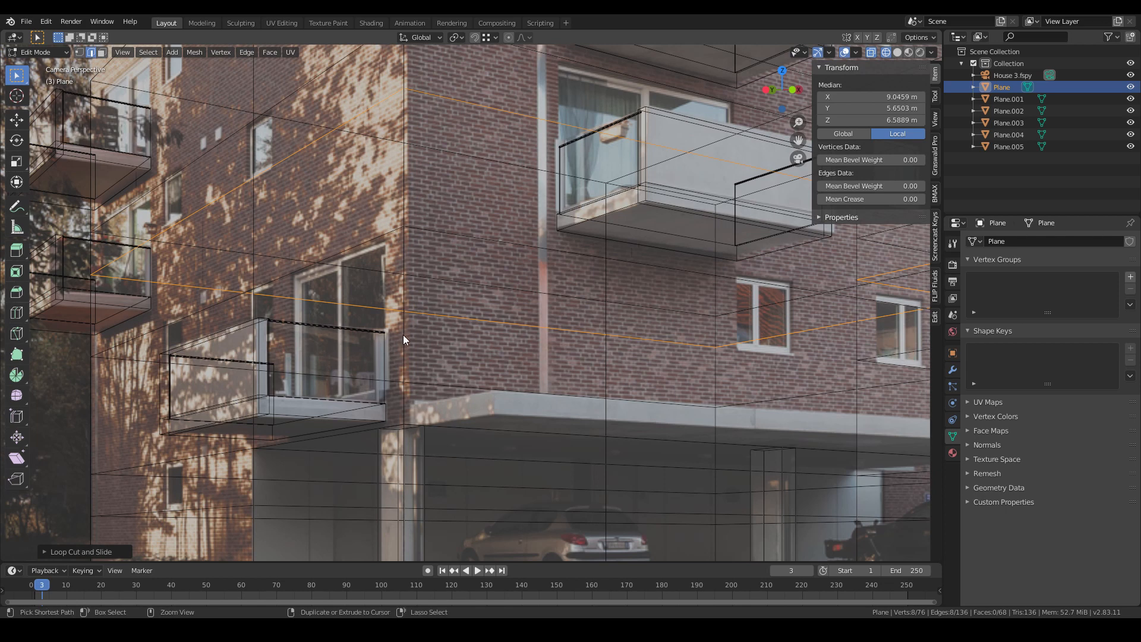
# - Add a horizontal loop cut around the building just above the canopy
pyautogui.hotkey('ctrl', 'r')
pyautogui.click(405, 333)
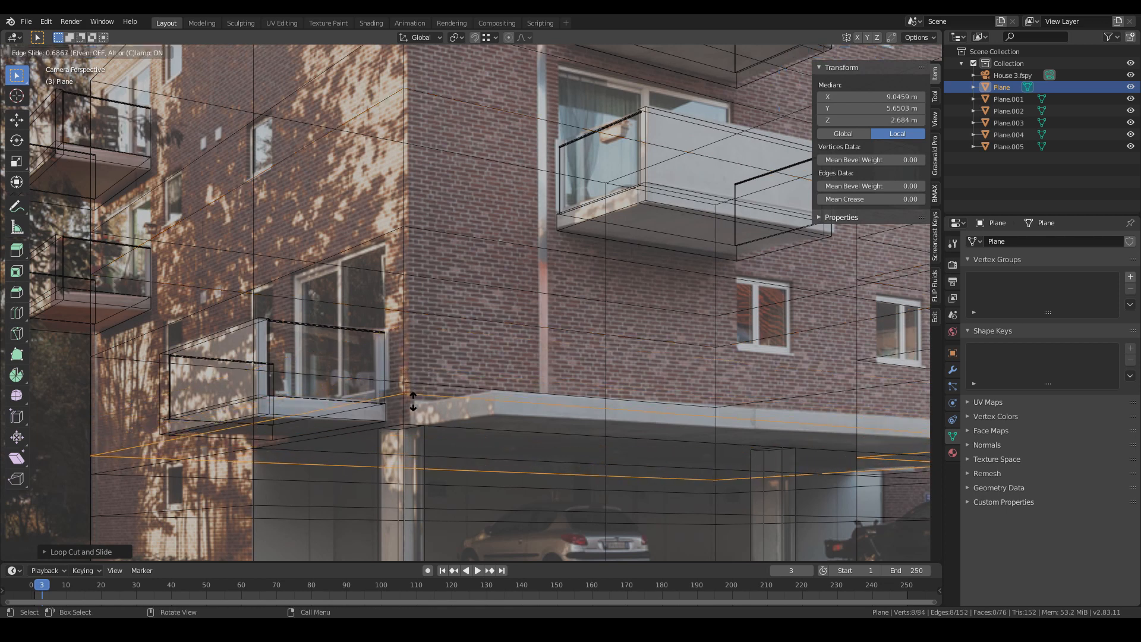
pyautogui.click(426, 310)
pyautogui.hotkey('ctrl', 'r')
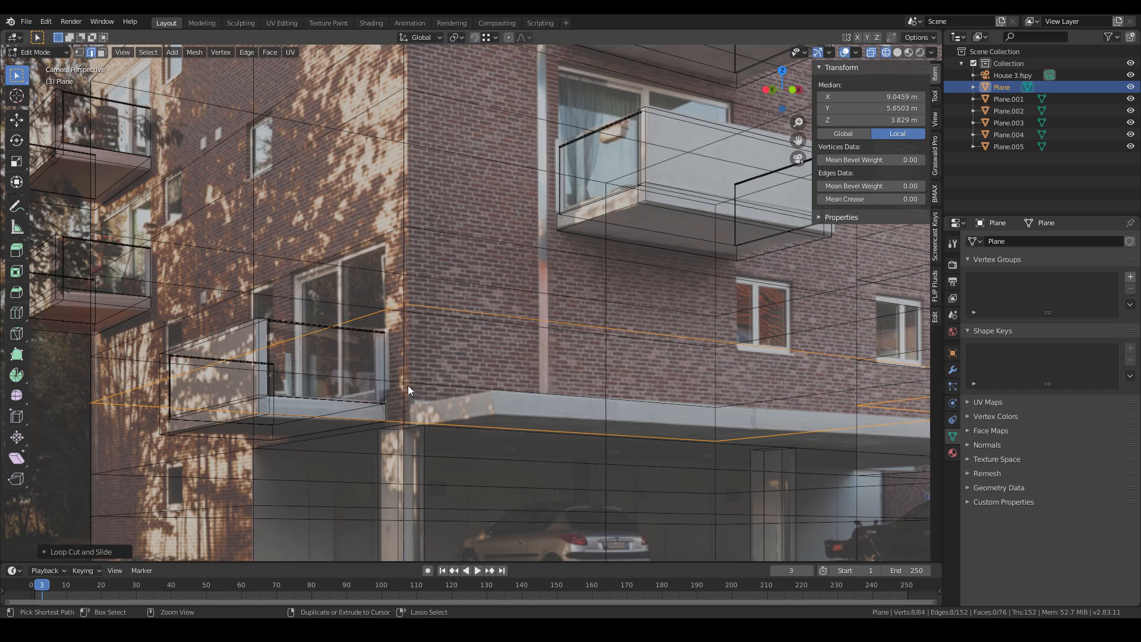
pyautogui.click(408, 387)
pyautogui.rightClick(402, 390)
pyautogui.hotkey('ctrl', 'z')
# - Switch to solid shading and add another horizontal loop cut right at the canopy's top edge
pyautogui.press('a')
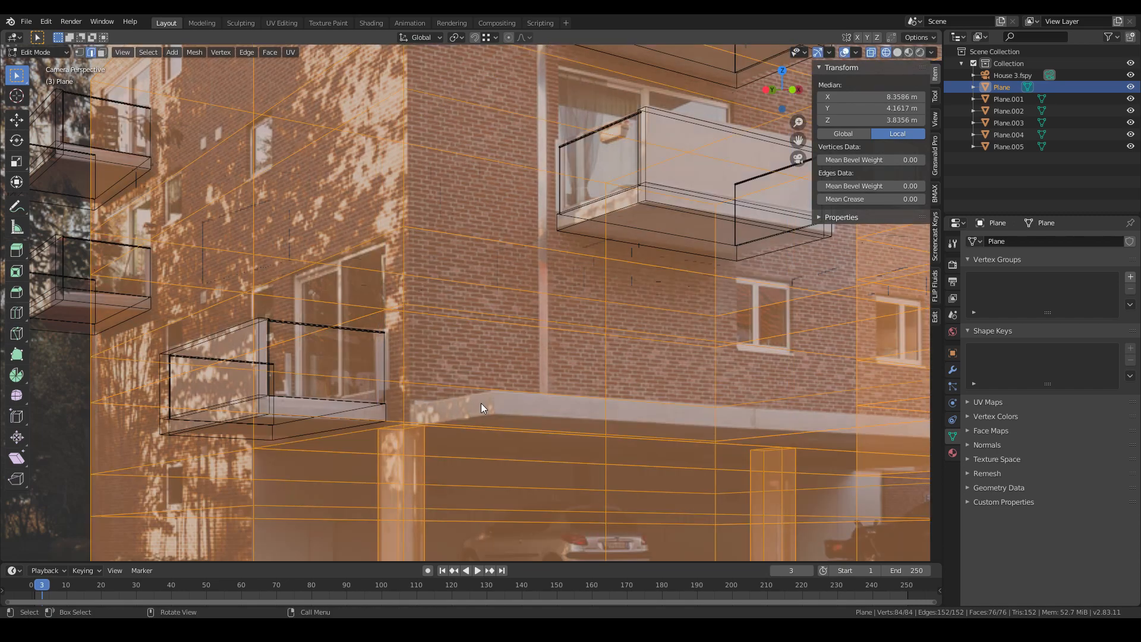
pyautogui.hotkey('alt', 'z')
pyautogui.hotkey('alt', 'a')
pyautogui.hotkey('ctrl', 'r')
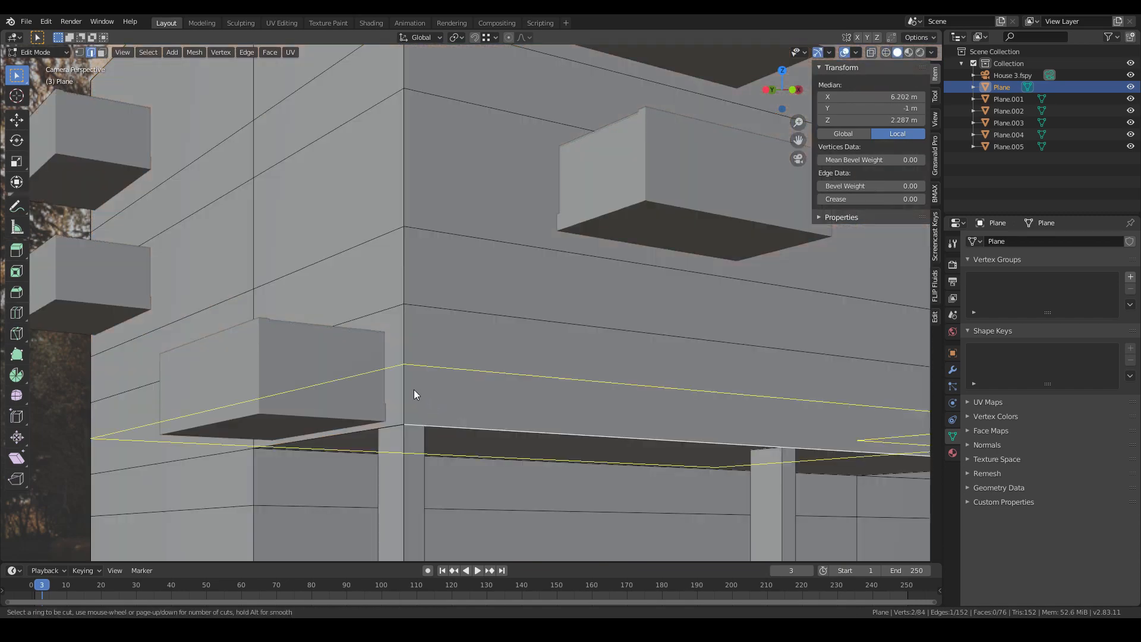
pyautogui.click(414, 391)
pyautogui.click(408, 424)
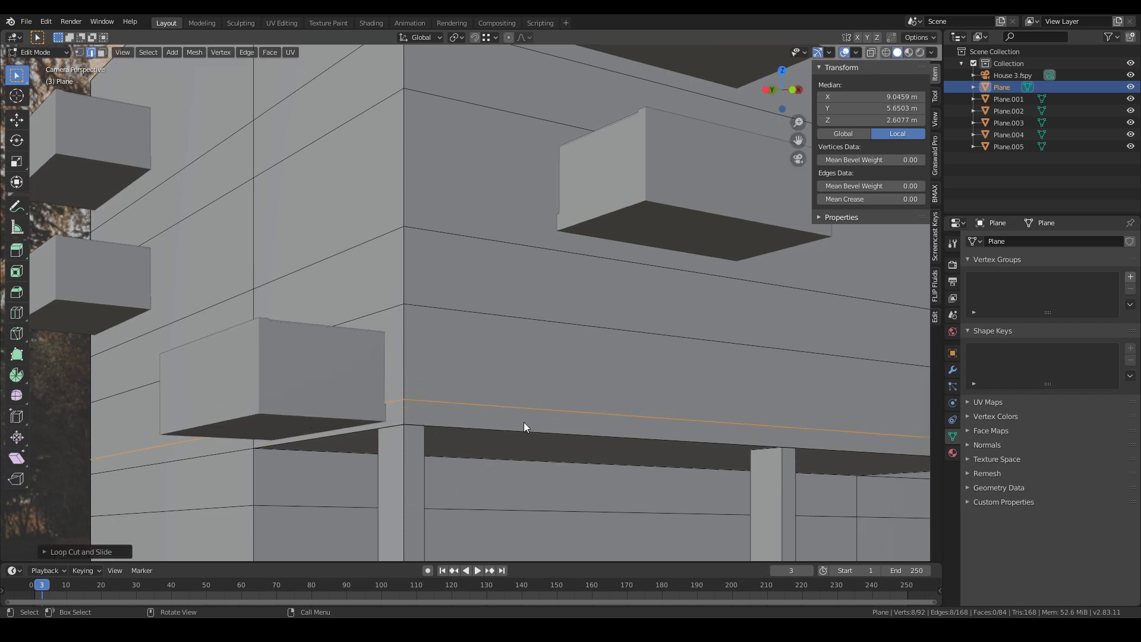
pyautogui.hotkey('alt', 'z')
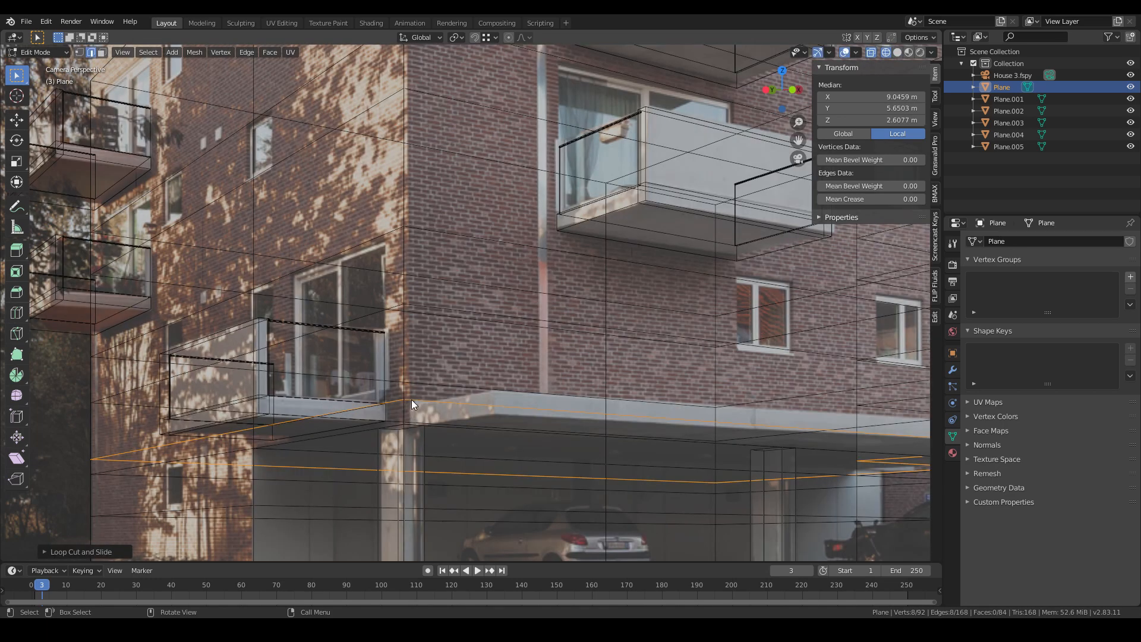
# - Check the new loop cuts against the photo by switching between solid and wireframe shading
pyautogui.scroll(-3, 447, 293)
pyautogui.scroll(2, 447, 294)
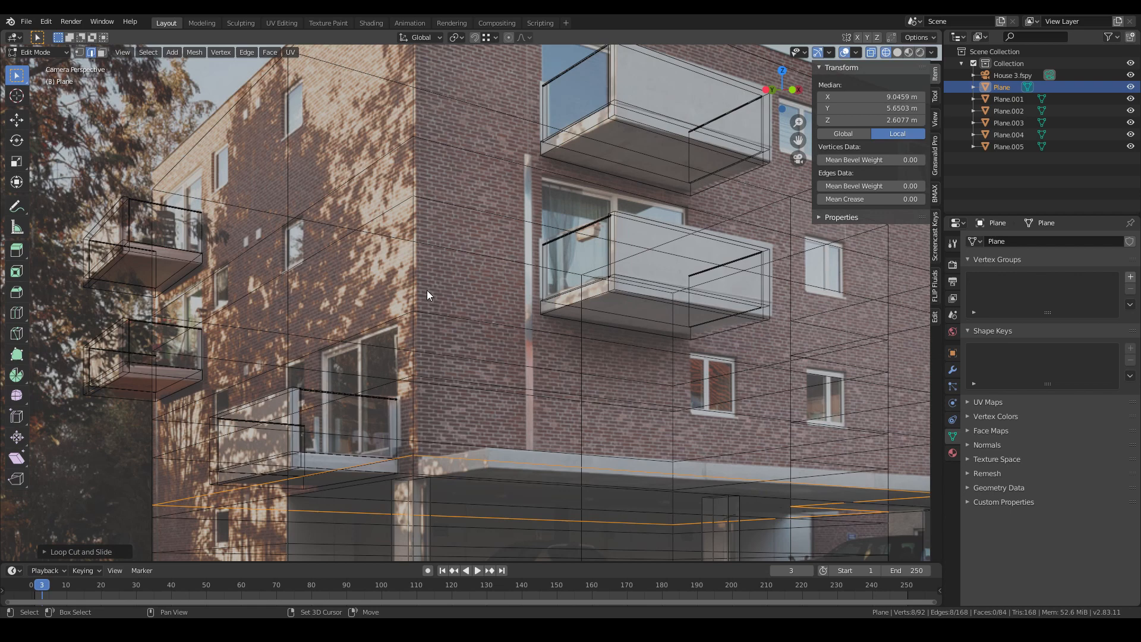
pyautogui.keyDown('shift'); pyautogui.moveTo(386, 286); pyautogui.dragTo(401, 292, button='middle'); pyautogui.keyUp('shift')
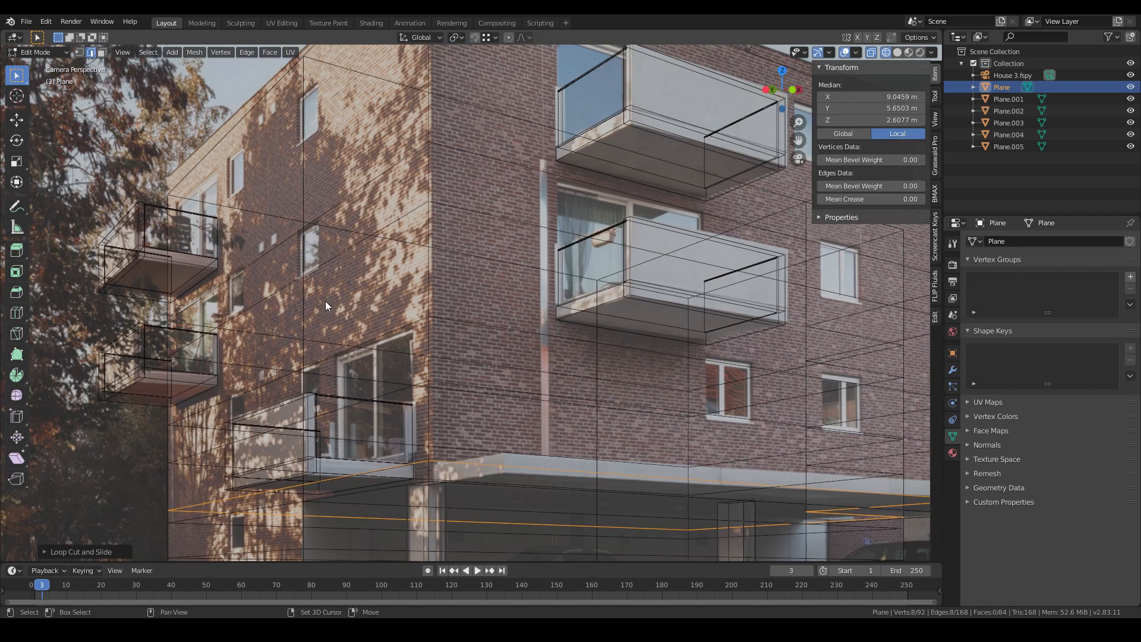
pyautogui.moveTo(326, 301)
pyautogui.keyDown('shift'); pyautogui.mouseDown(button='middle')
pyautogui.moveTo(353, 344)
pyautogui.moveTo(360, 272)
pyautogui.moveTo(477, 322)
pyautogui.moveTo(325, 392)
pyautogui.mouseUp(button='middle'); pyautogui.keyUp('shift')
pyautogui.press('z')
pyautogui.click(722, 382)
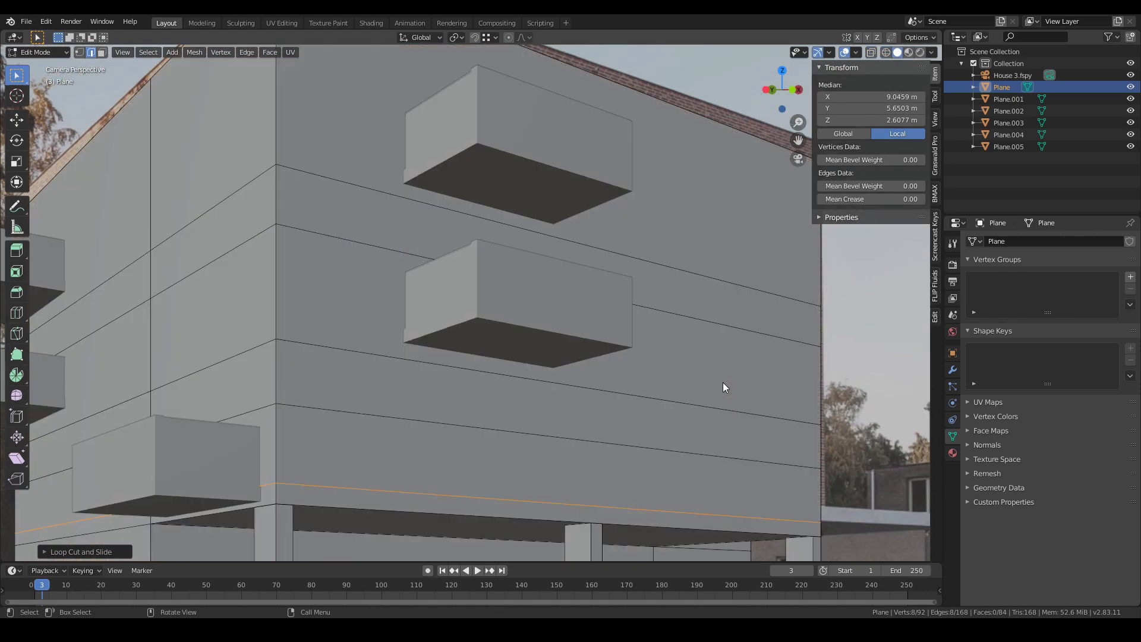
pyautogui.press('z')
pyautogui.click(475, 382)
pyautogui.press('z')
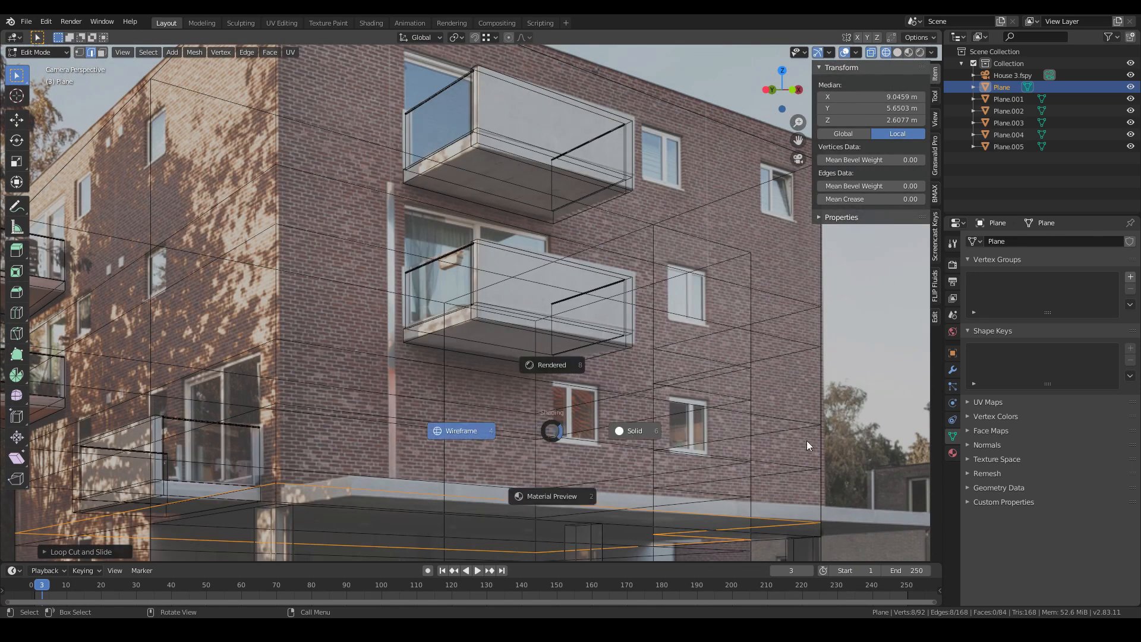
pyautogui.click(807, 440)
pyautogui.scroll(-2, 521, 405)
pyautogui.press('z')
pyautogui.click(229, 410)
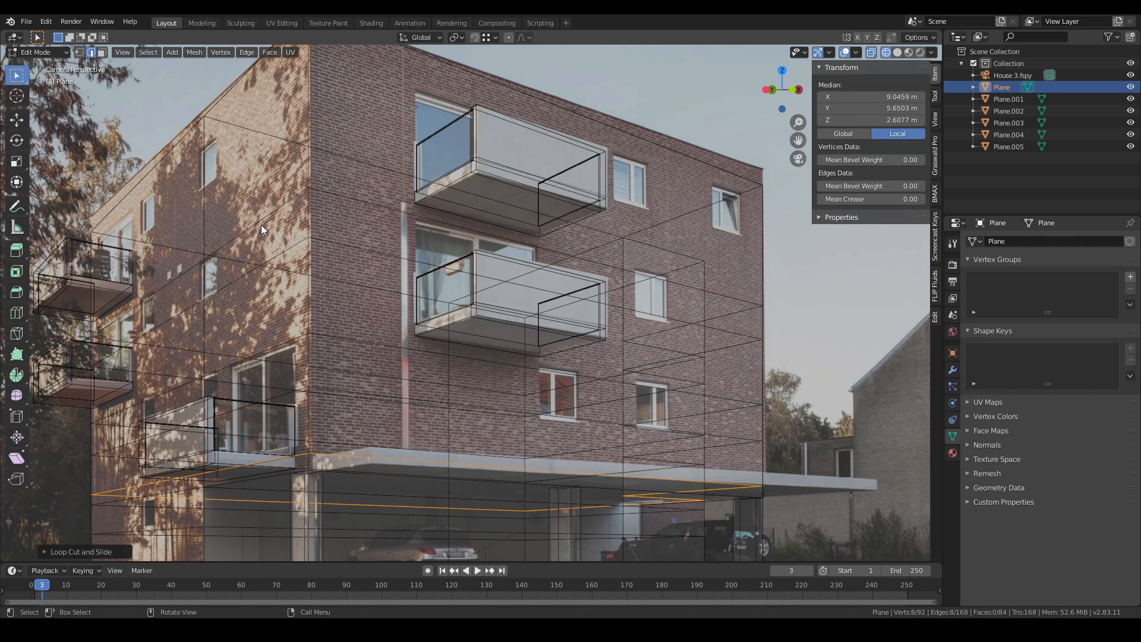
# - Add two more horizontal loop cuts, one between the upper front balconies and one just below the roof
pyautogui.hotkey('ctrl', 'r')
pyautogui.click(310, 170)
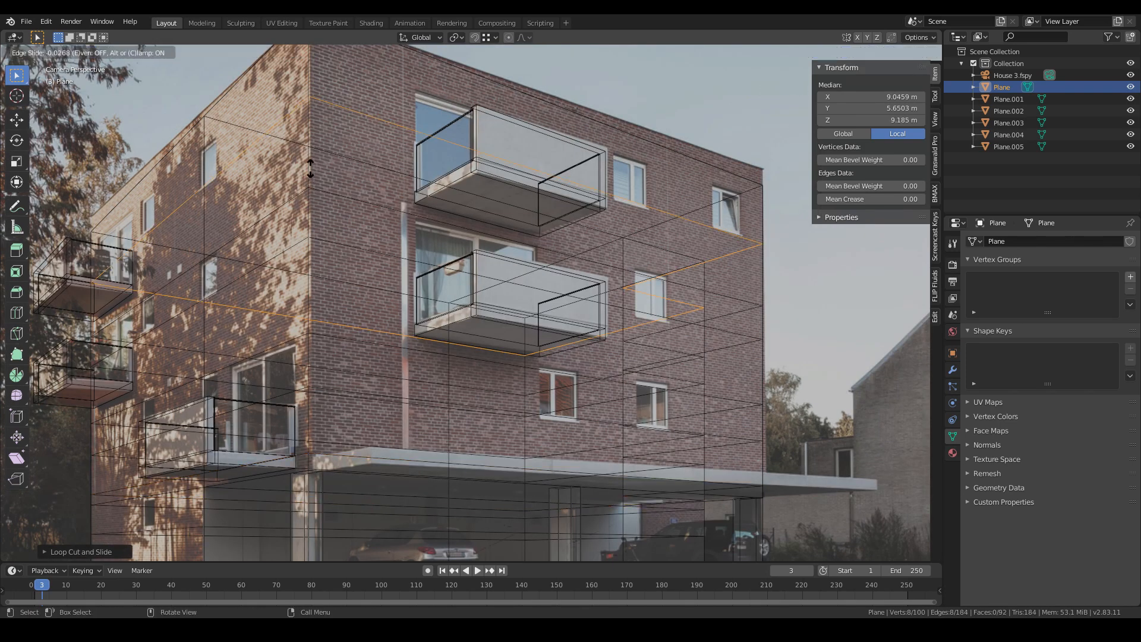
pyautogui.click(309, 167)
pyautogui.hotkey('ctrl', 'r')
pyautogui.click(311, 81)
pyautogui.click(313, 76)
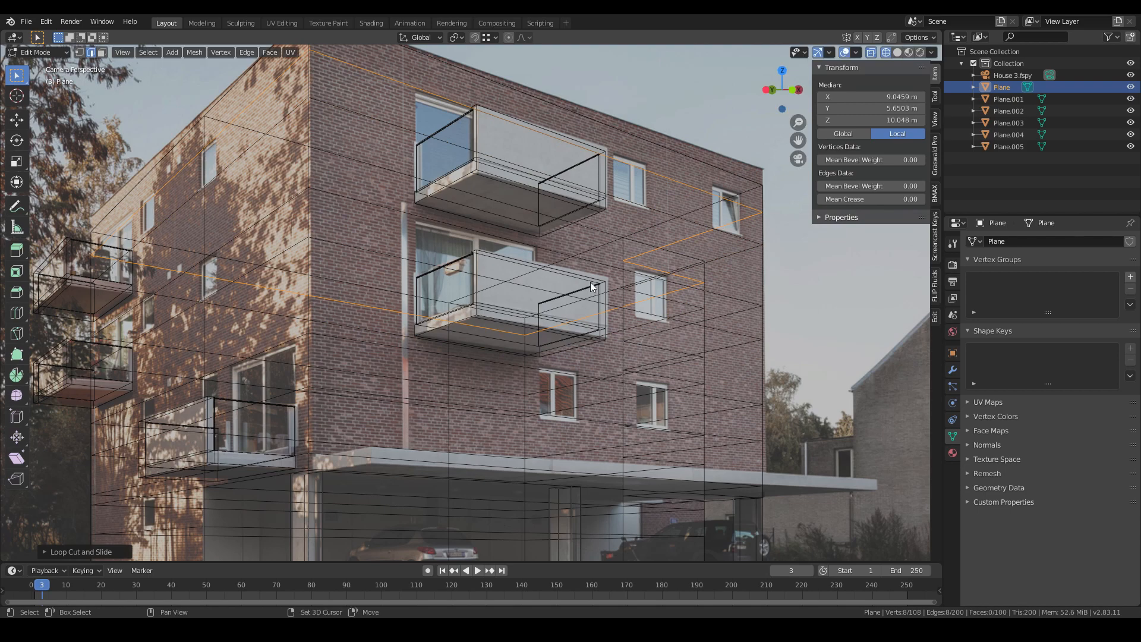
# - Compare the mesh with the photo again, panning and toggling between solid and wireframe shading
pyautogui.keyDown('shift'); pyautogui.moveTo(666, 220); pyautogui.dragTo(587, 259, button='middle'); pyautogui.keyUp('shift')
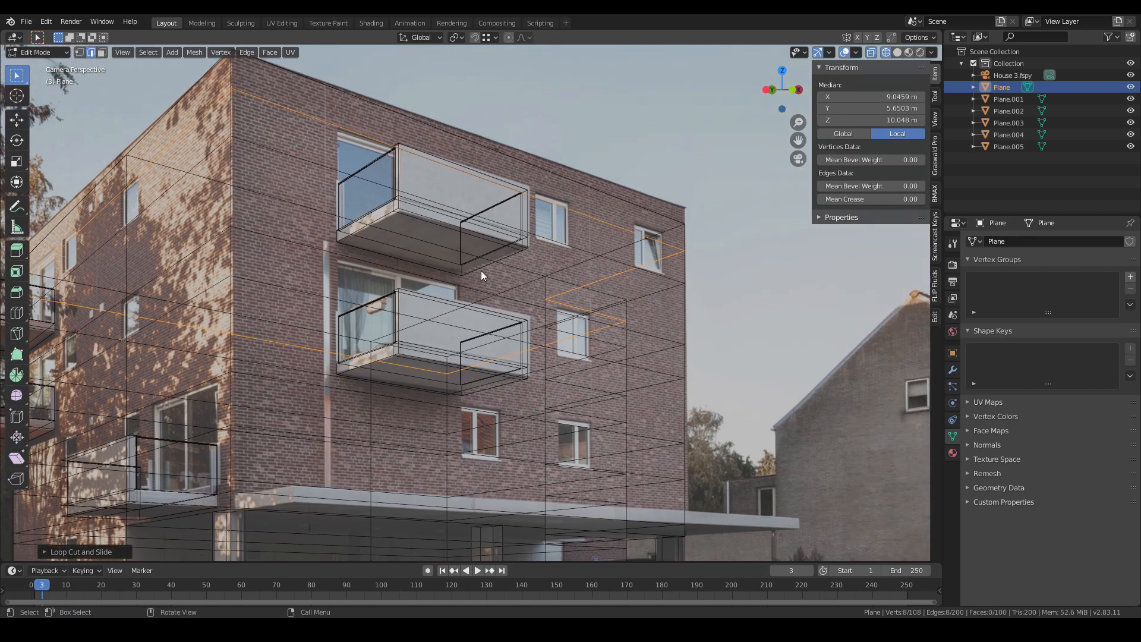
pyautogui.press('z')
pyautogui.click(578, 302)
pyautogui.scroll(-2, 579, 302)
pyautogui.press('z')
pyautogui.click(320, 332)
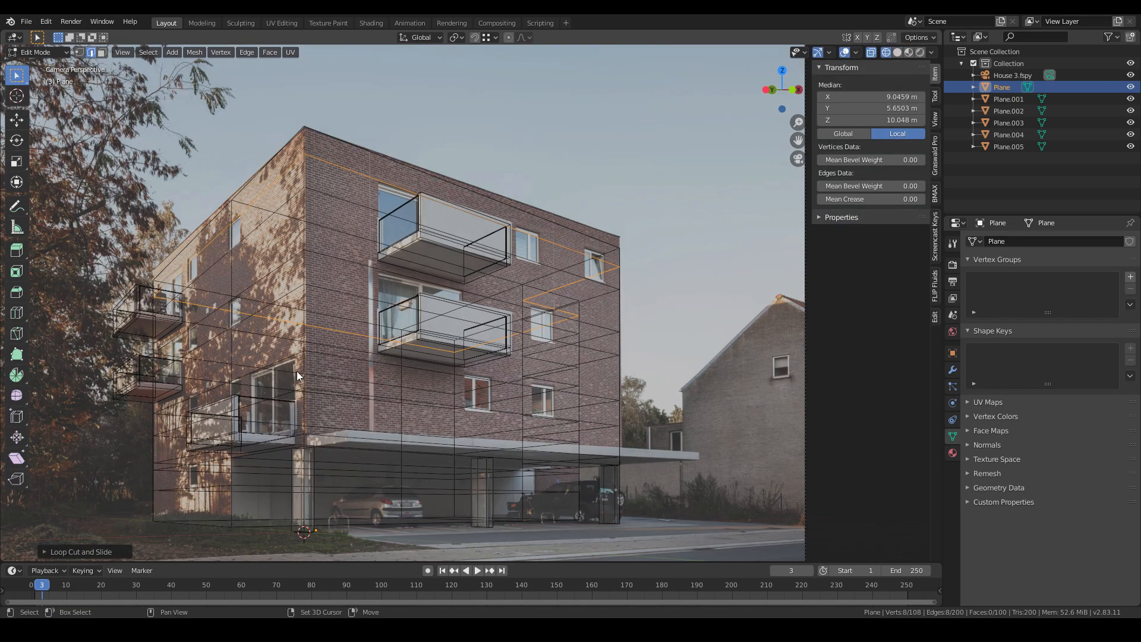
pyautogui.press('z')
pyautogui.click(600, 336)
pyautogui.scroll(2, 396, 376)
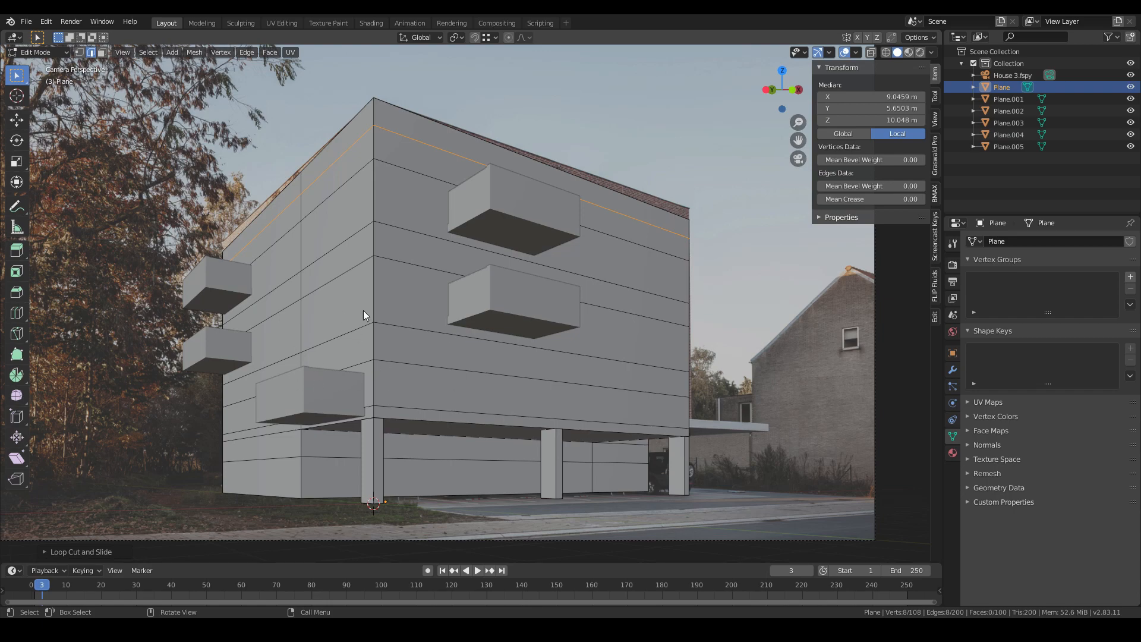
pyautogui.press('z')
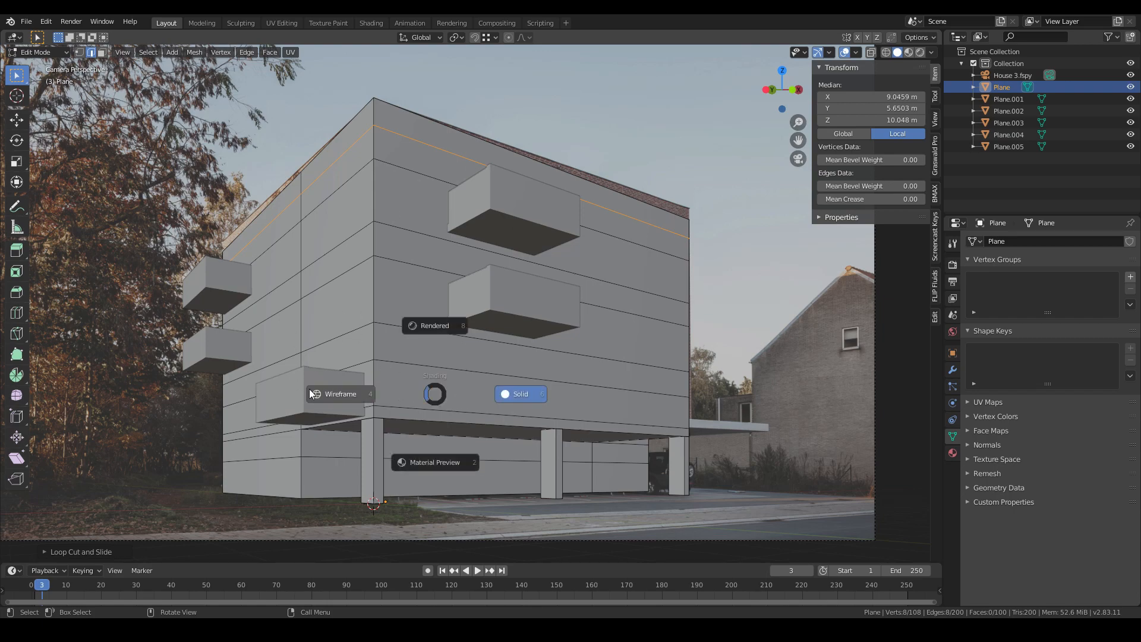
pyautogui.click(431, 298)
pyautogui.scroll(3, 432, 245)
pyautogui.keyDown('shift'); pyautogui.moveTo(433, 245); pyautogui.dragTo(358, 315, button='middle'); pyautogui.keyUp('shift')
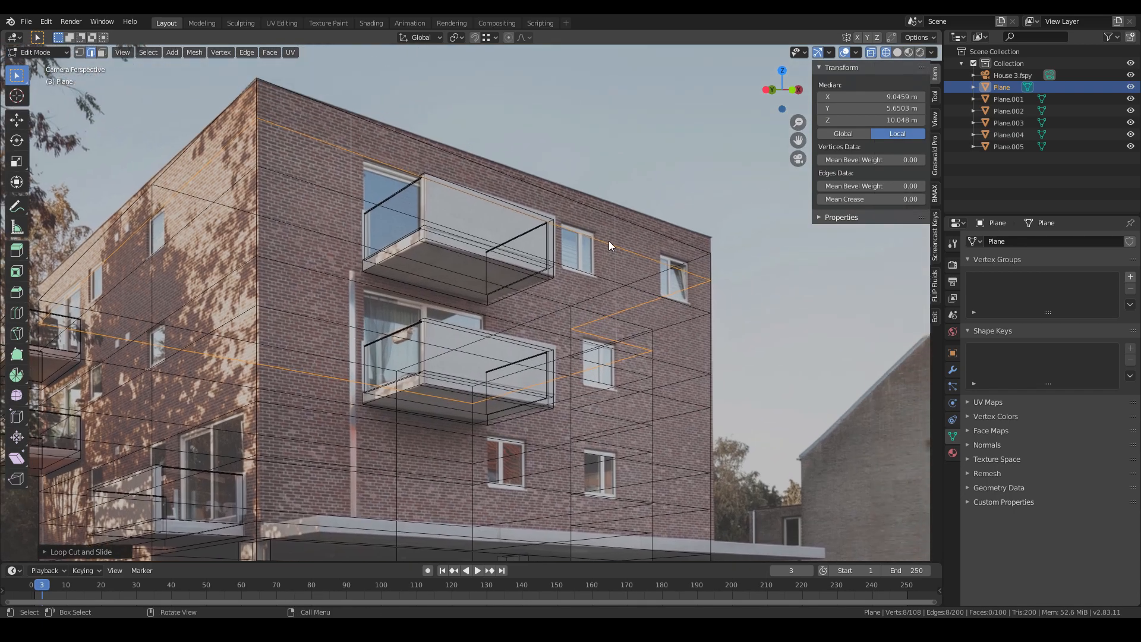
# - Add vertical loop cuts on the front facade, between the balconies and the right-hand windows and near the corner
pyautogui.click(640, 254)
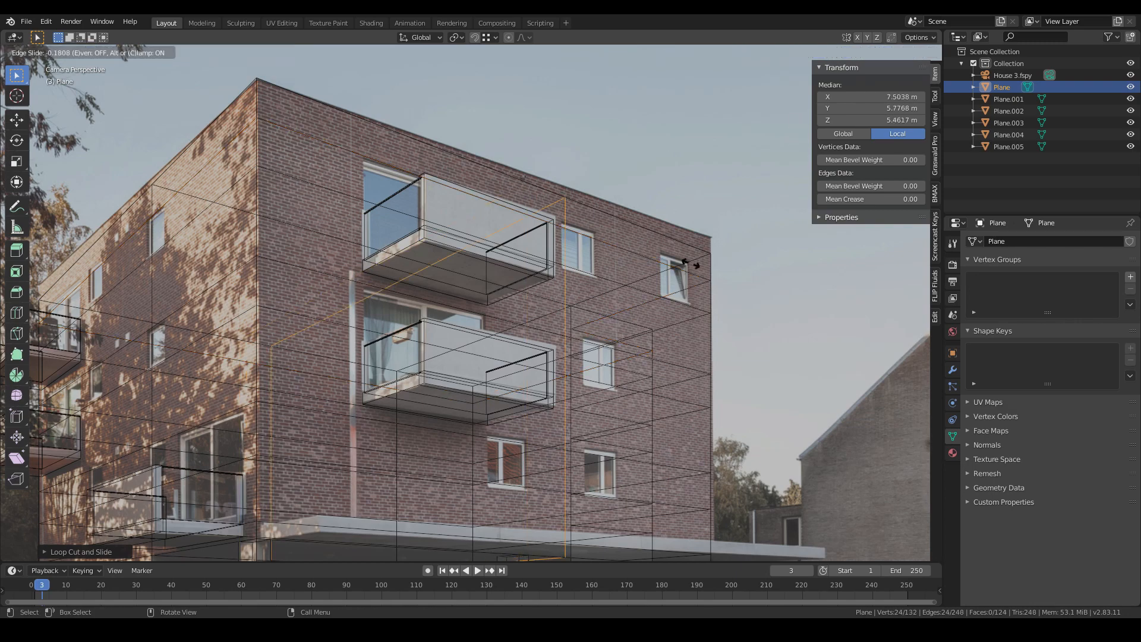
pyautogui.click(831, 300)
pyautogui.hotkey('ctrl', 'r')
pyautogui.click(642, 256)
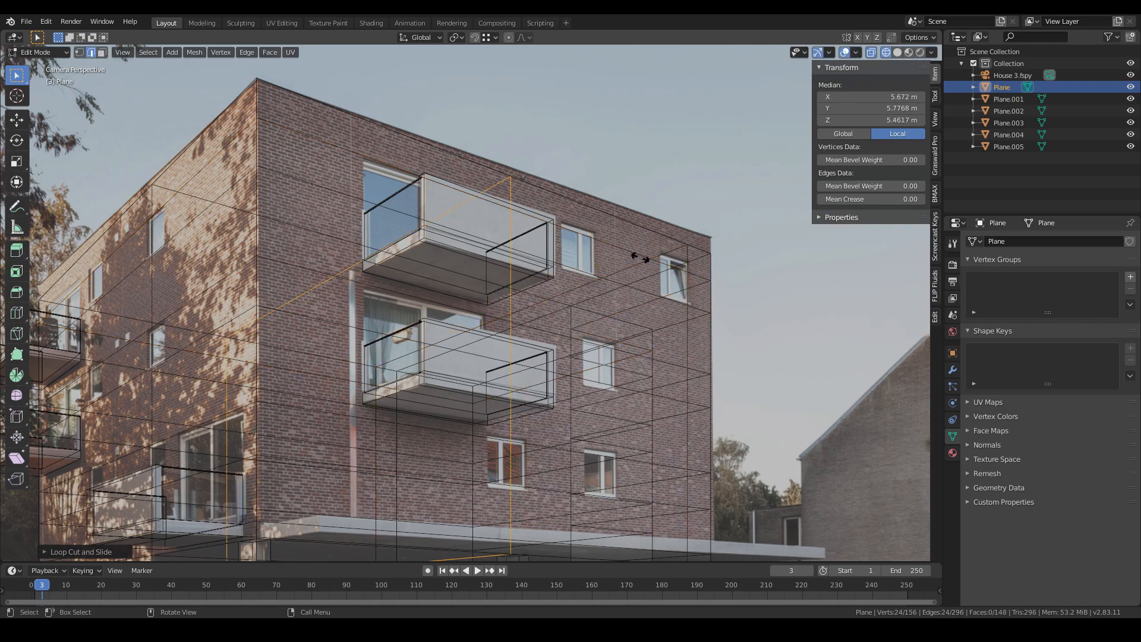
pyautogui.click(825, 304)
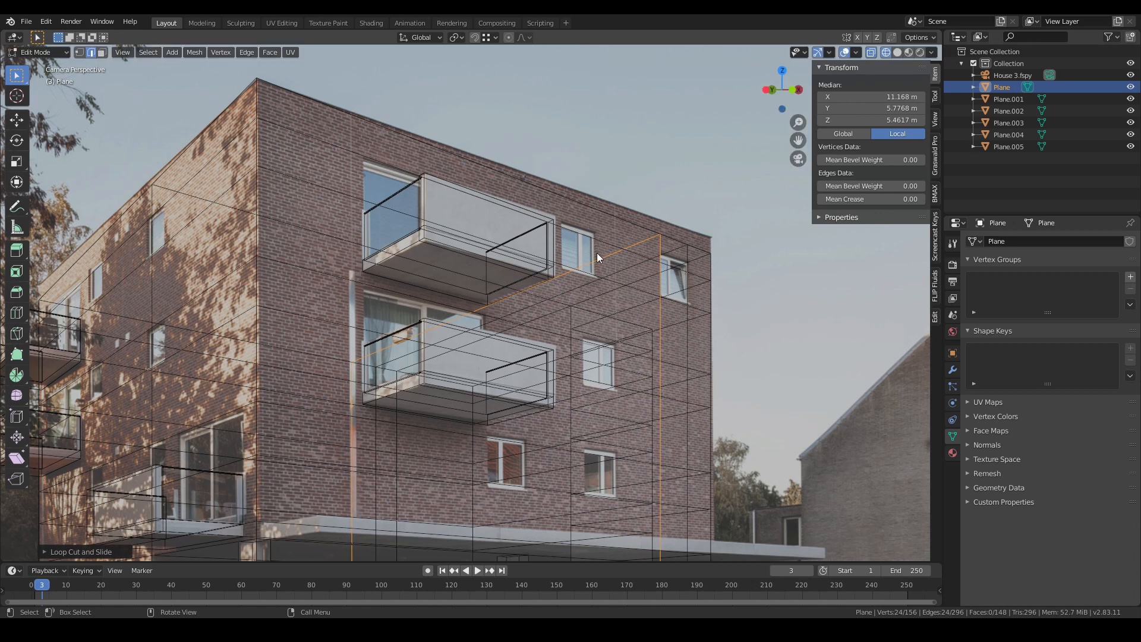
# - Add two more vertical loop cuts beside the right-hand column of windows on the front facade
pyautogui.hotkey('ctrl', 'r')
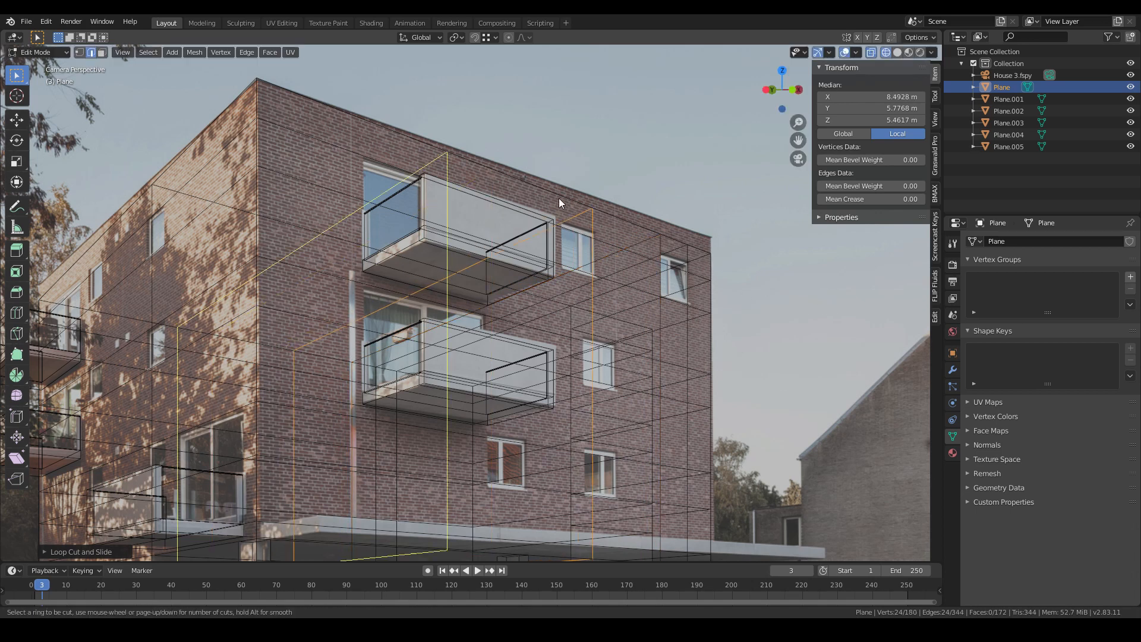
pyautogui.click(654, 232)
pyautogui.click(693, 231)
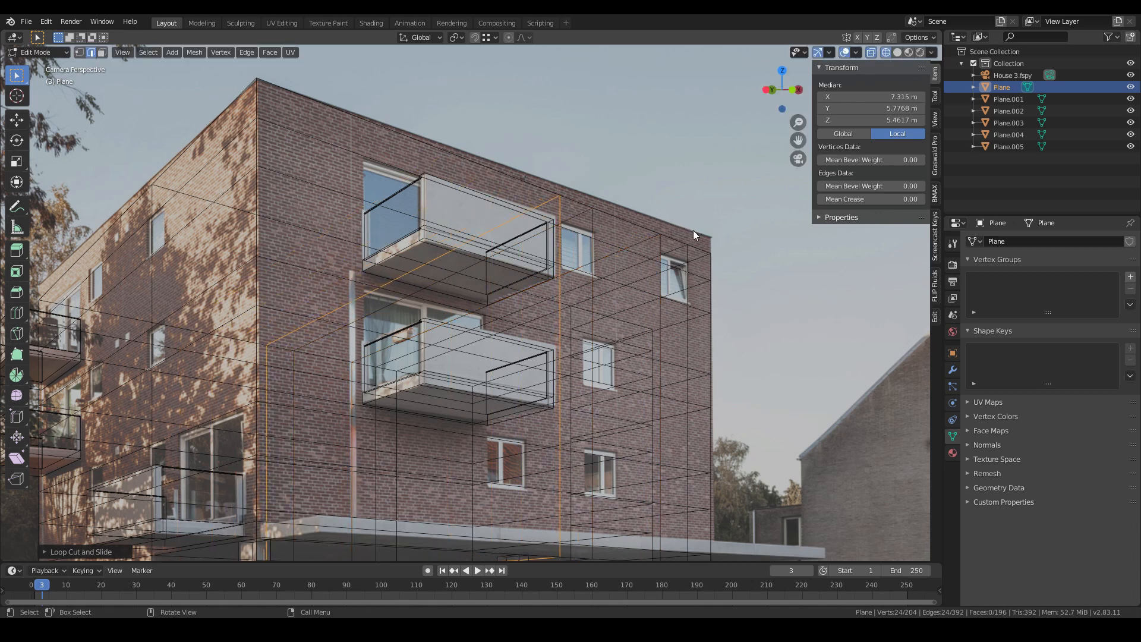
pyautogui.hotkey('ctrl', 'r')
pyautogui.click(617, 283)
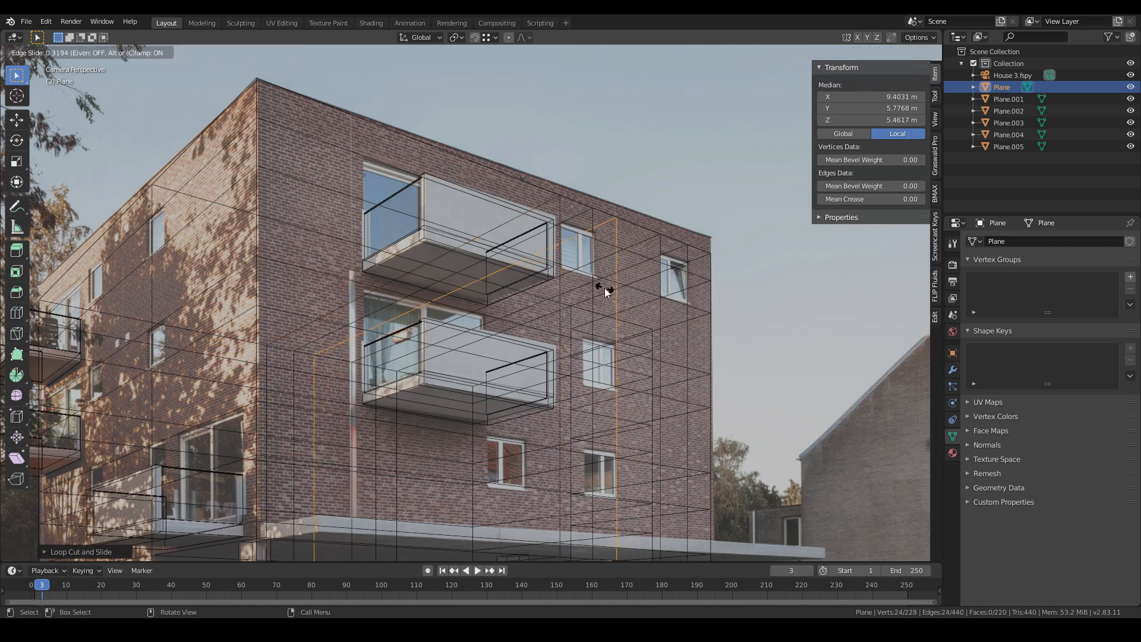
pyautogui.click(606, 290)
# - Add vertical loop cuts along the right side of the front balconies
pyautogui.hotkey('ctrl', 'r')
pyautogui.click(587, 277)
pyautogui.click(556, 384)
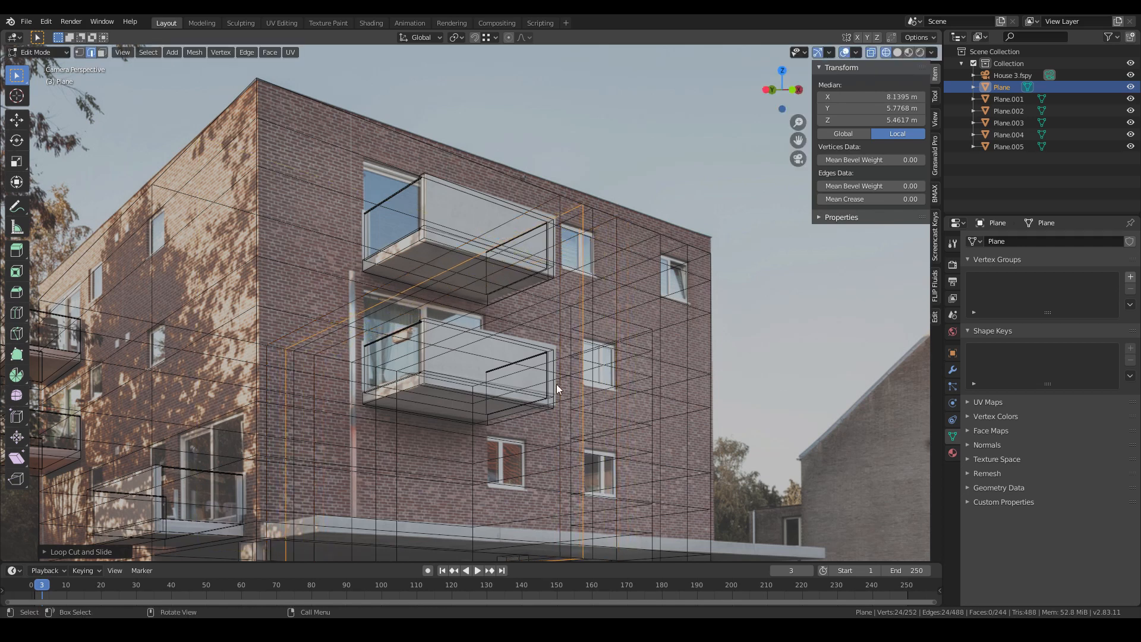
pyautogui.hotkey('ctrl', 'r')
pyautogui.click(494, 158)
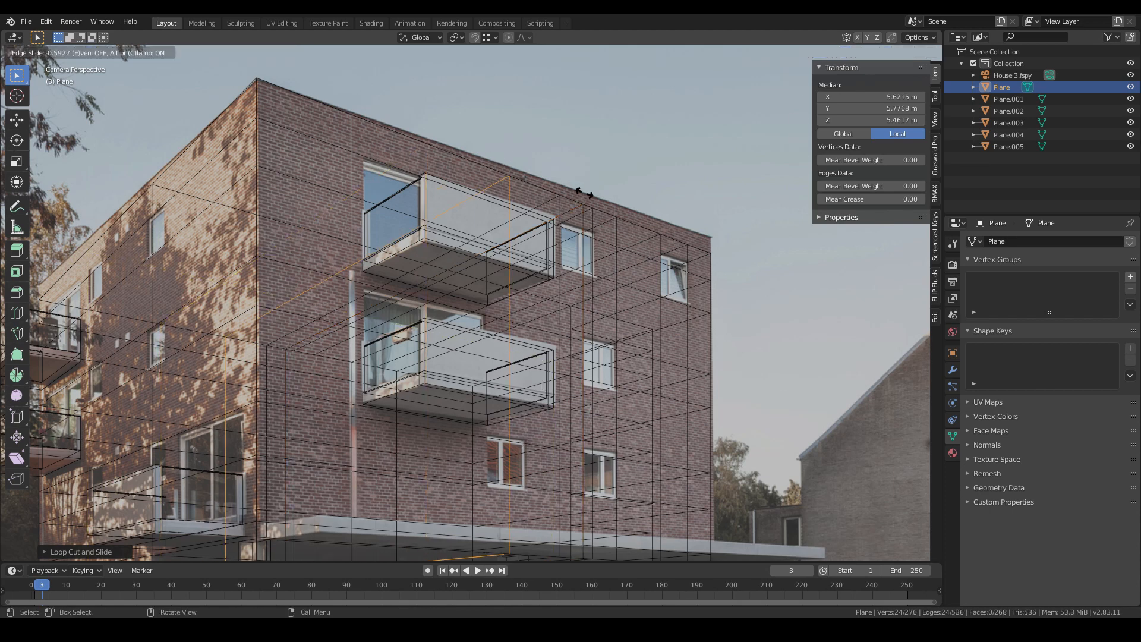
pyautogui.click(603, 196)
# - Add vertical loop cuts at the middle and left edge of the front balconies
pyautogui.hotkey('ctrl', 'r')
pyautogui.click(438, 134)
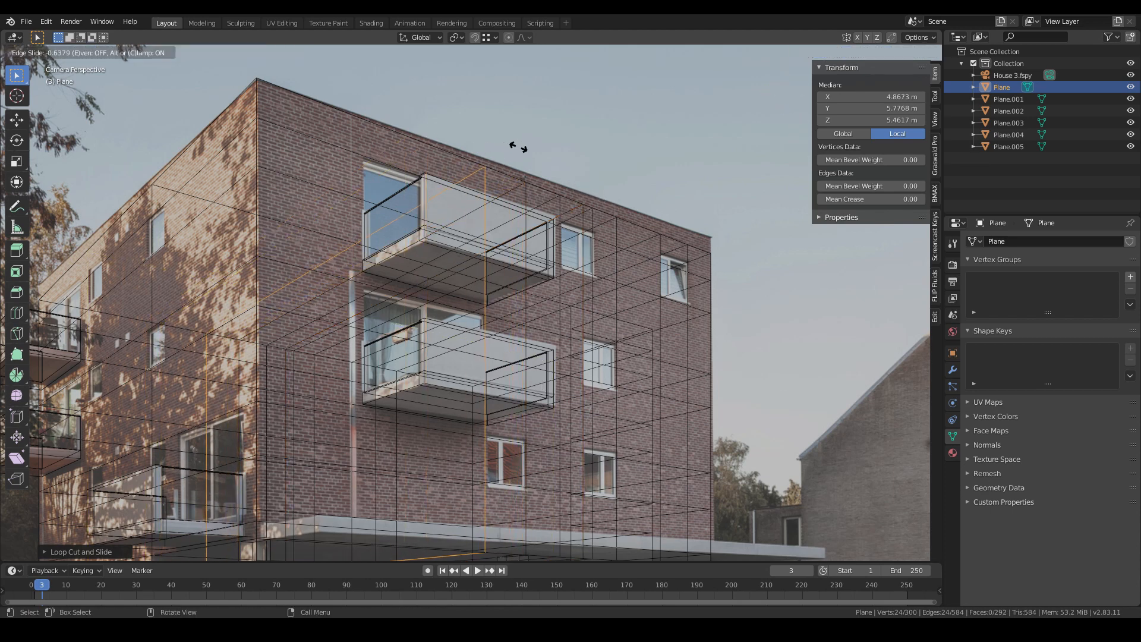
pyautogui.click(517, 151)
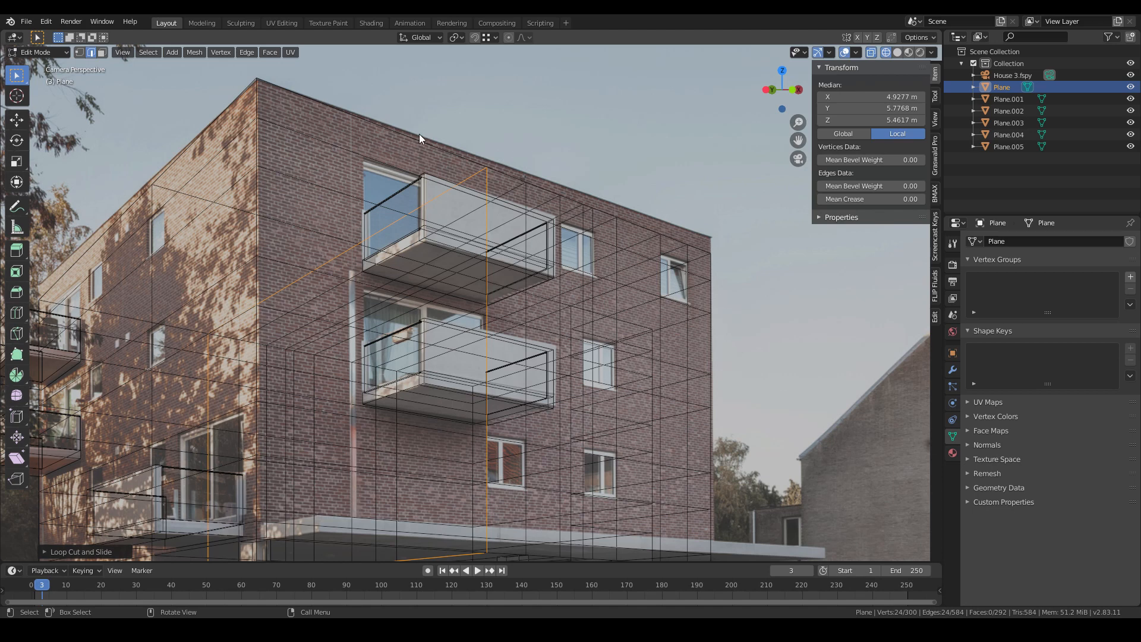
pyautogui.hotkey('ctrl', 'r')
pyautogui.click(379, 119)
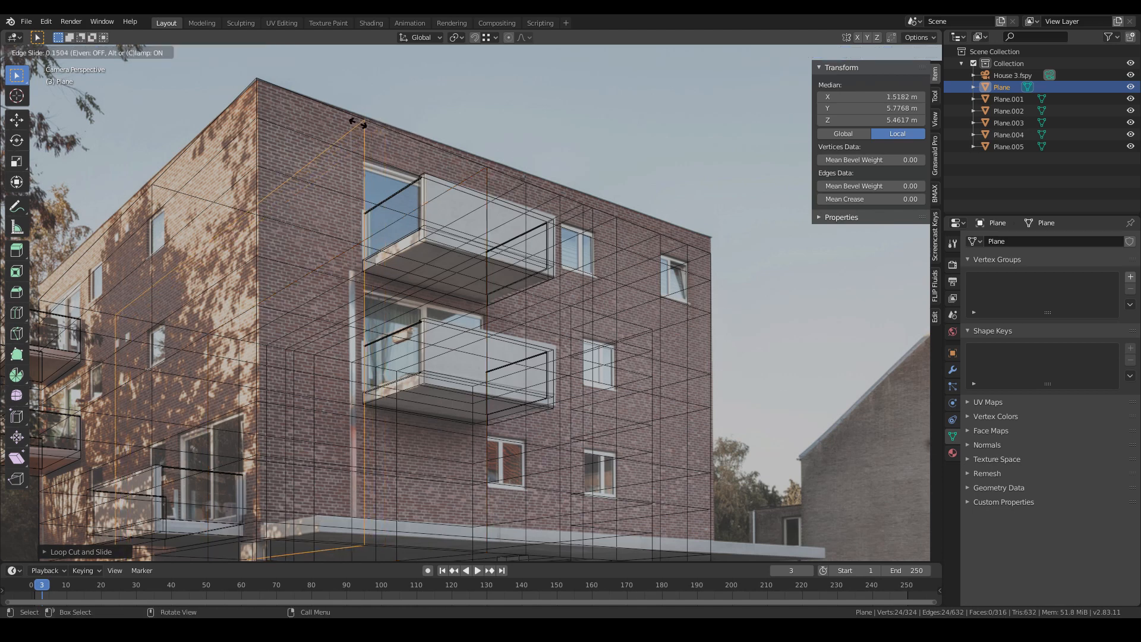
pyautogui.click(358, 124)
# - Inspect the facade mesh in solid shading from a free viewpoint, then return to the original view
pyautogui.click(102, 52)
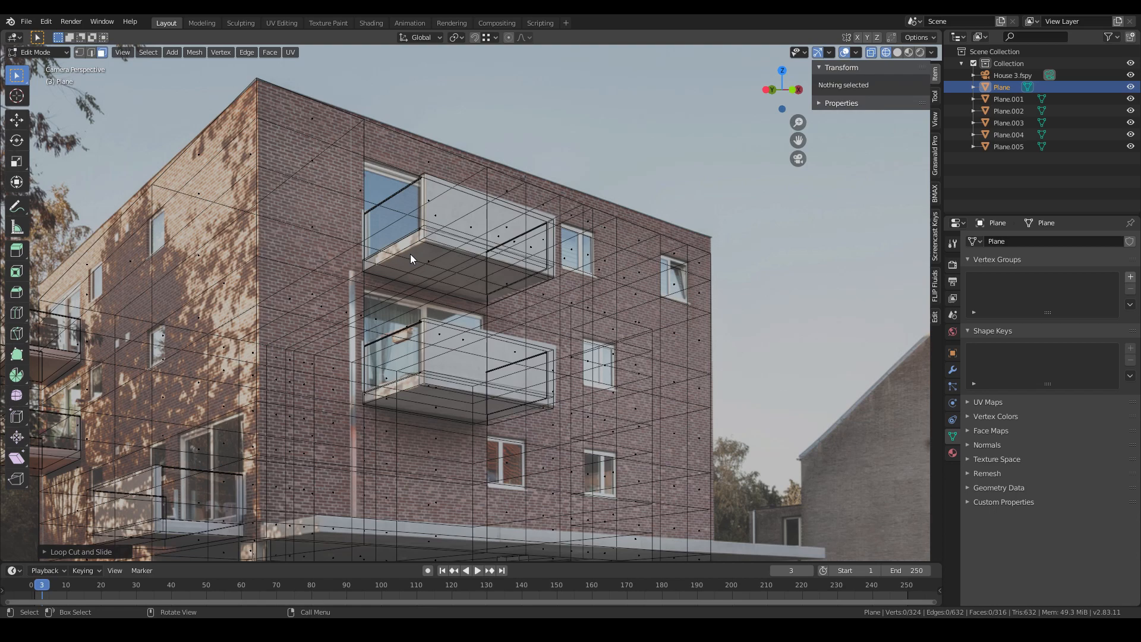
pyautogui.press('z')
pyautogui.click(576, 267)
pyautogui.moveTo(521, 267); pyautogui.dragTo(500, 324, button='middle')
pyautogui.scroll(-4, 603, 342)
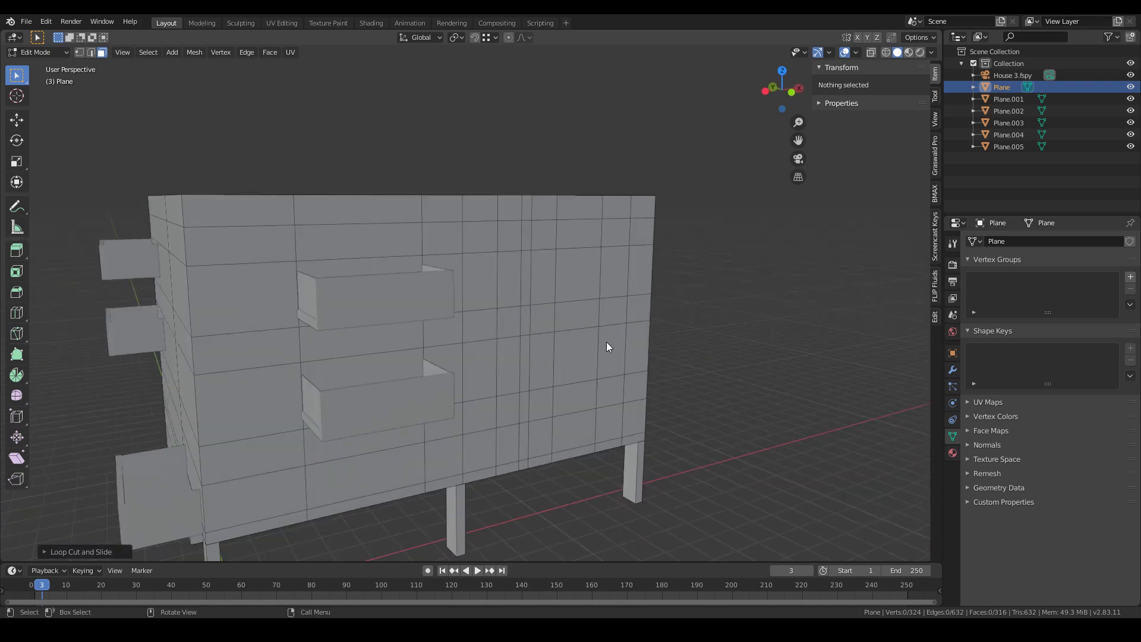
pyautogui.scroll(4, 502, 354)
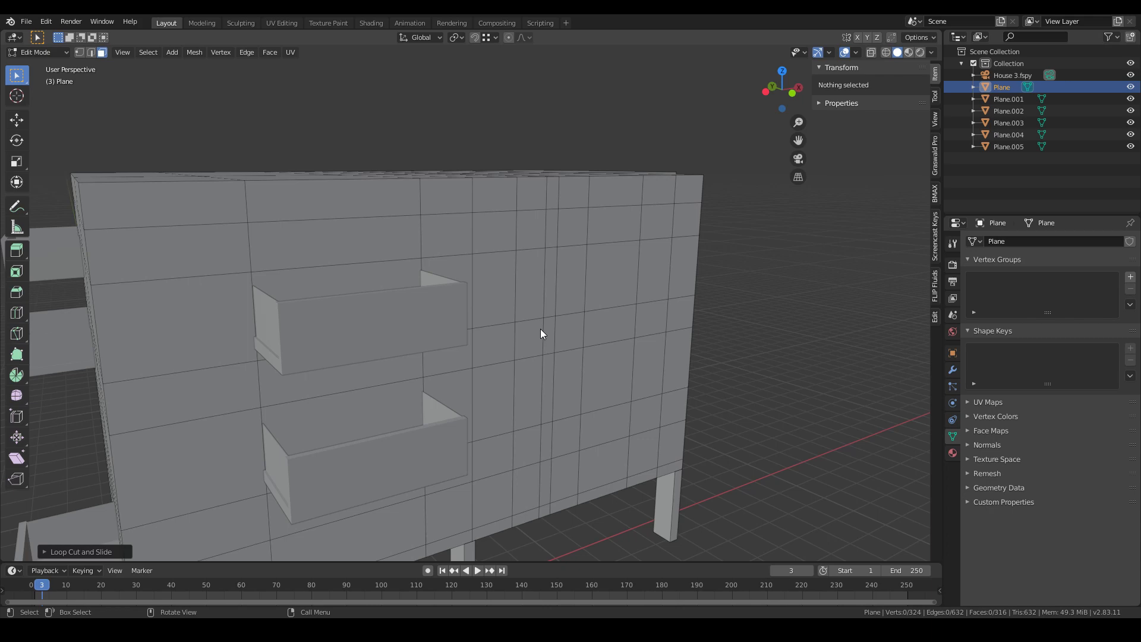
pyautogui.press('z')
pyautogui.moveTo(543, 338); pyautogui.dragTo(541, 344, button='middle')
pyautogui.click(575, 366)
pyautogui.press('z')
pyautogui.press('Escape')
# - Add a horizontal loop cut across the front facade at the upper balcony and slide it into place
pyautogui.click(398, 259)
pyautogui.keyDown('shift'); pyautogui.click(405, 355); pyautogui.keyUp('shift')
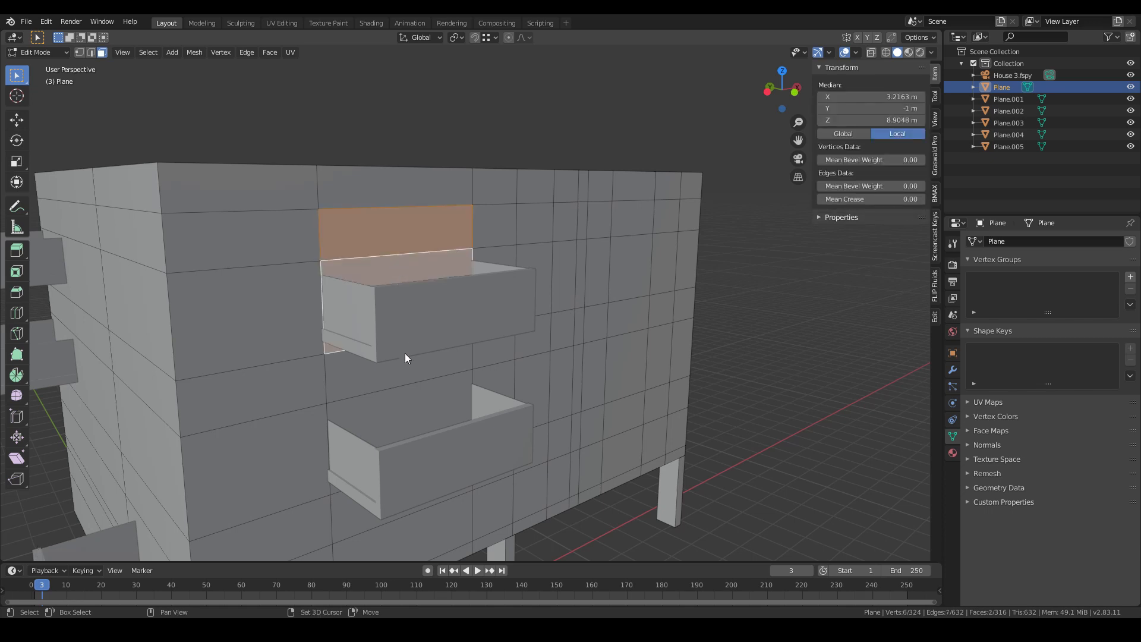
pyautogui.moveTo(399, 394); pyautogui.dragTo(409, 388, button='middle')
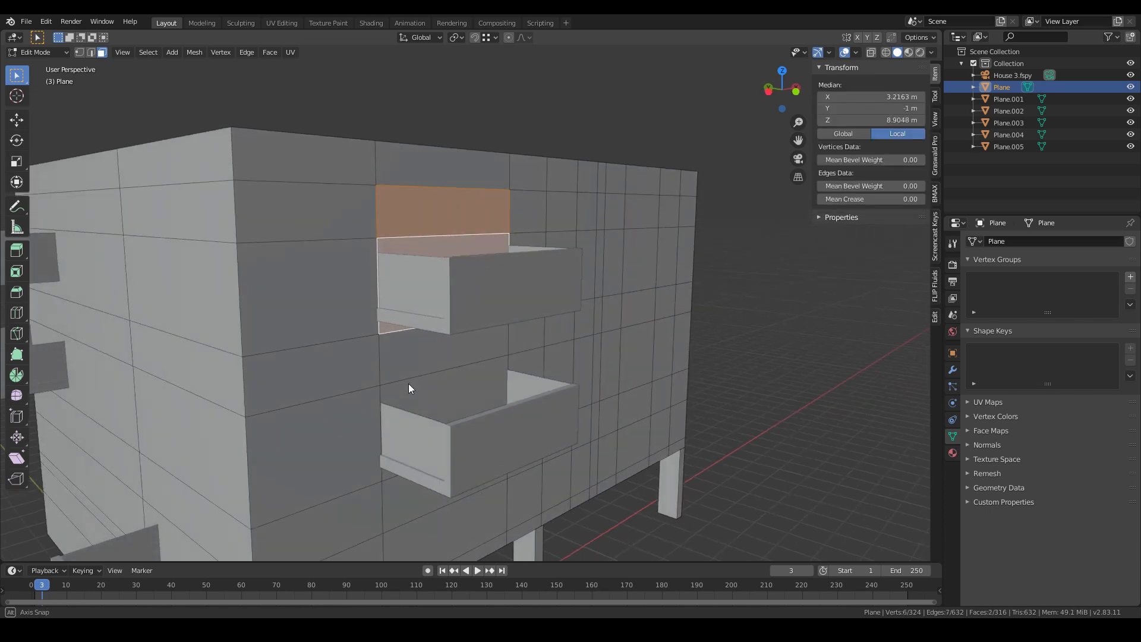
pyautogui.hotkey('ctrl', 'r')
pyautogui.click(373, 304)
pyautogui.click(375, 309)
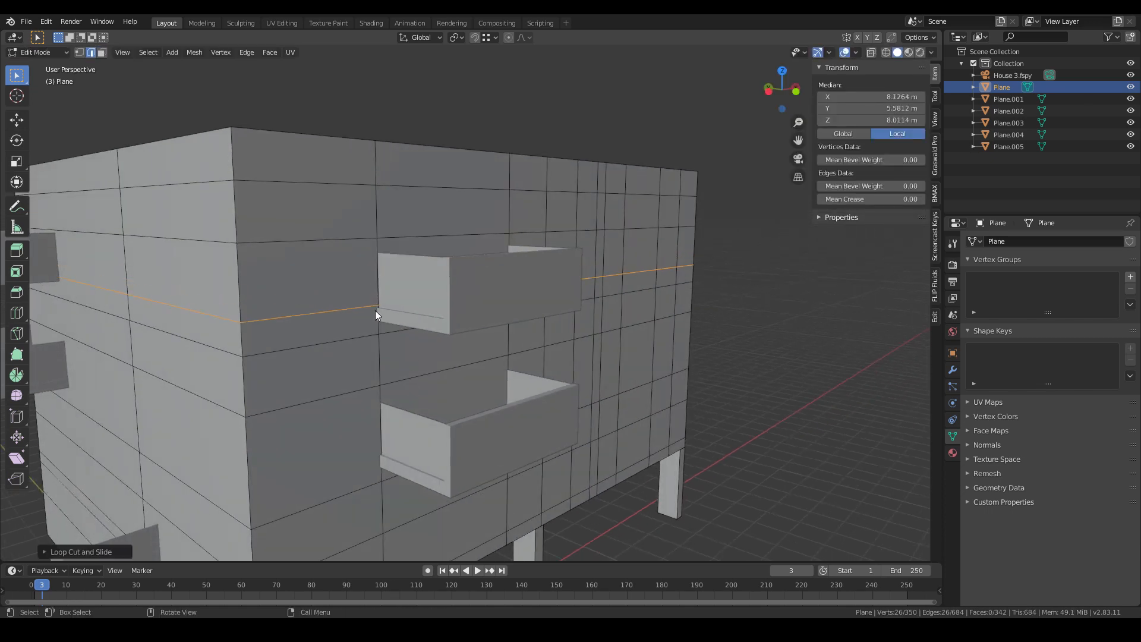
pyautogui.press('g')
pyautogui.press('g')
pyautogui.click(381, 465)
pyautogui.click(447, 419)
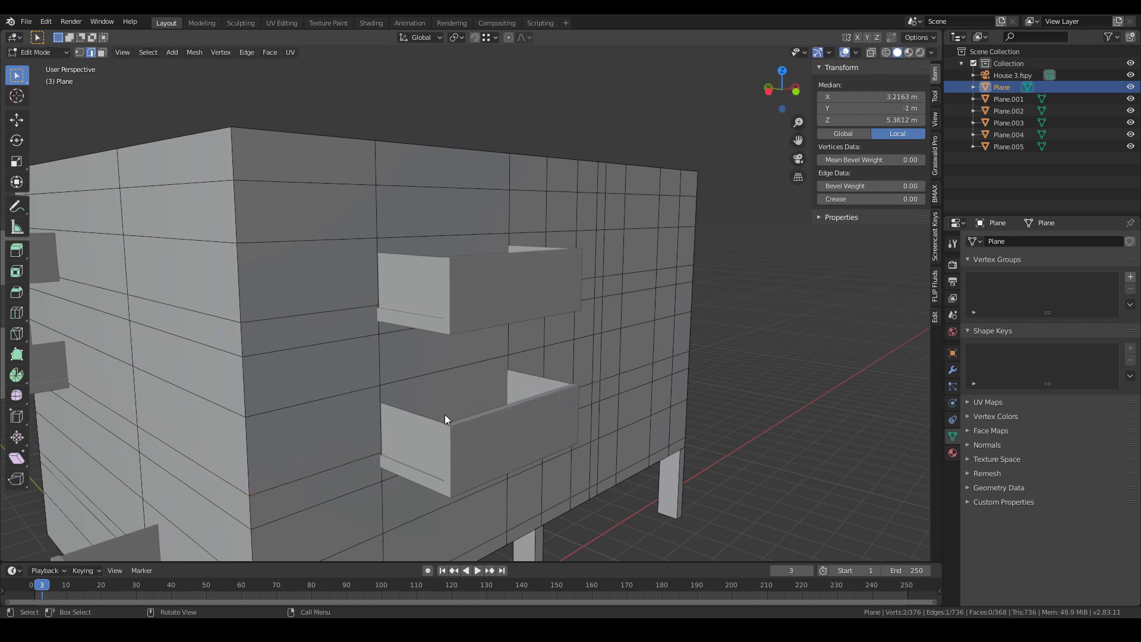
# - Switch to face selection and select the wall faces behind both front balconies
pyautogui.press('3')
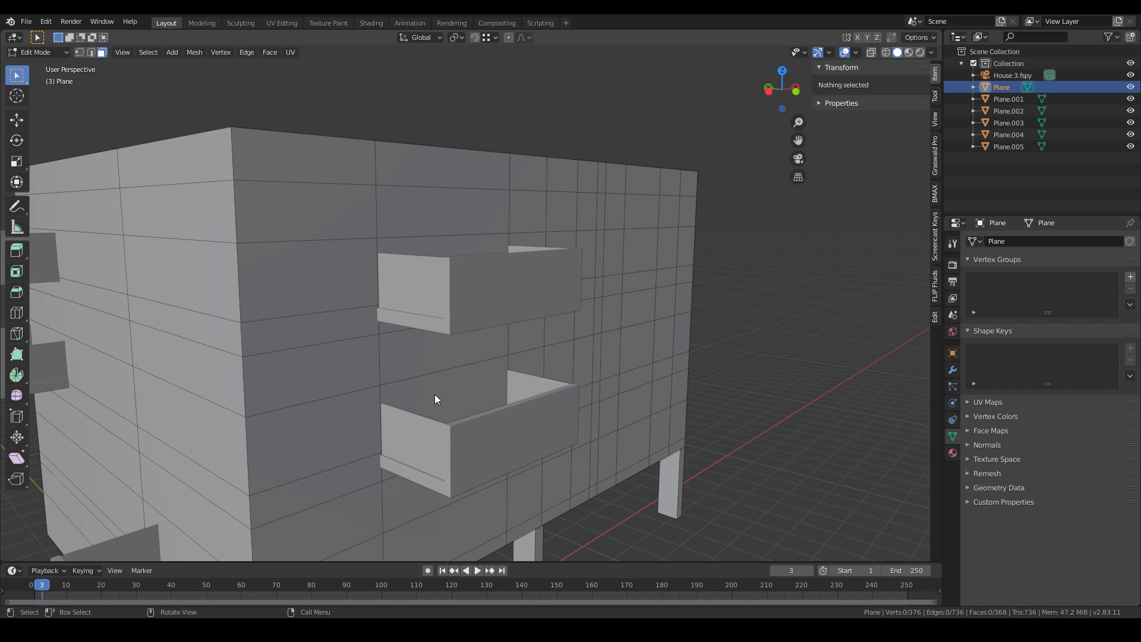
pyautogui.keyDown('shift'); pyautogui.click(433, 394); pyautogui.keyUp('shift')
pyautogui.keyDown('shift'); pyautogui.click(425, 366); pyautogui.keyUp('shift')
pyautogui.keyDown('shift'); pyautogui.click(451, 215); pyautogui.keyUp('shift')
pyautogui.keyDown('shift'); pyautogui.click(447, 245); pyautogui.keyUp('shift')
pyautogui.moveTo(523, 277); pyautogui.dragTo(457, 277, button='middle')
pyautogui.press('z')
pyautogui.moveTo(238, 293); pyautogui.dragTo(376, 307, button='middle')
pyautogui.press('z')
pyautogui.moveTo(468, 299); pyautogui.dragTo(466, 302, button='middle')
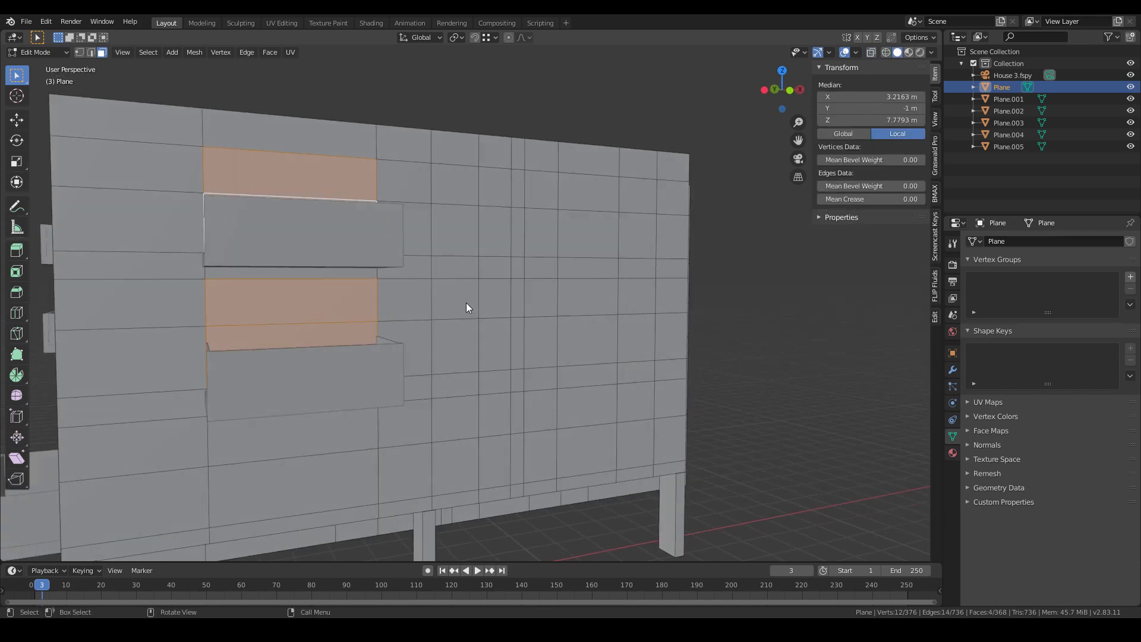
pyautogui.press('KP_0')
pyautogui.hotkey('shift', 'z')
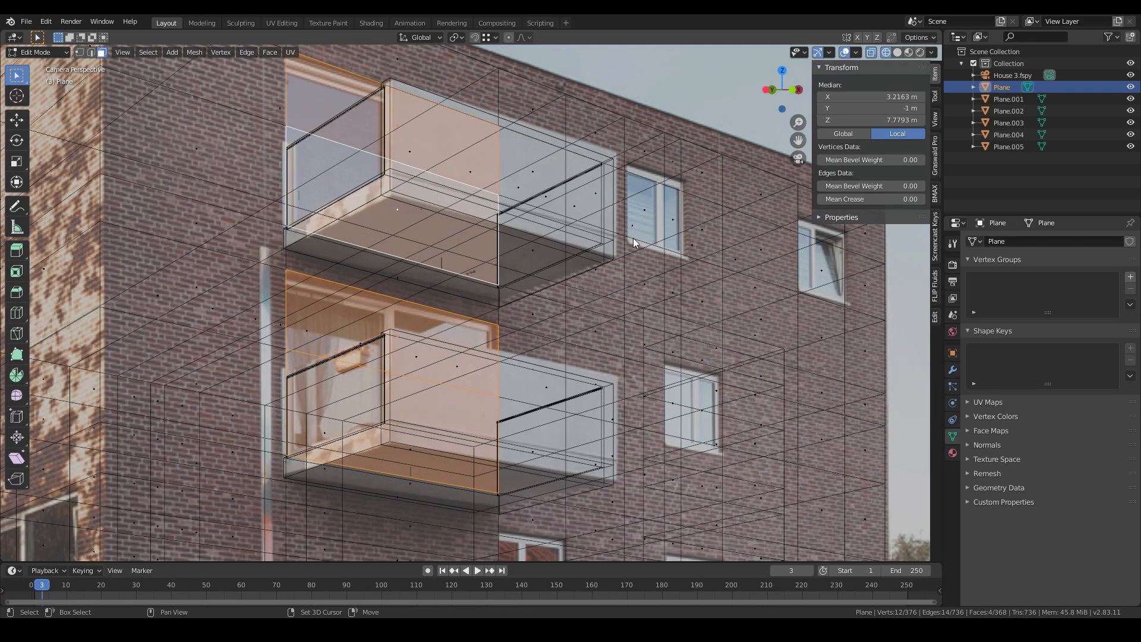
# - Add the balcony floor faces and the upper window faces on the front facade to the selection
pyautogui.keyDown('shift'); pyautogui.click(678, 220); pyautogui.keyUp('shift')
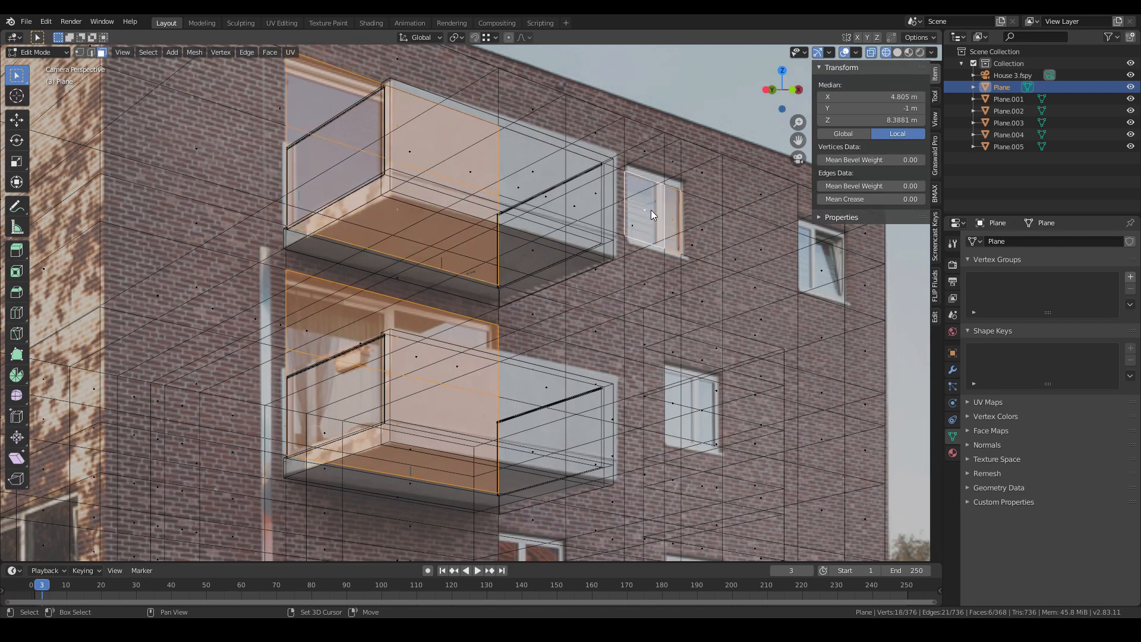
pyautogui.press('z')
pyautogui.click(817, 259)
pyautogui.press('z')
pyautogui.click(558, 392)
pyautogui.press('z')
pyautogui.keyDown('shift'); pyautogui.click(681, 406); pyautogui.keyUp('shift')
pyautogui.keyDown('shift'); pyautogui.moveTo(687, 407); pyautogui.dragTo(682, 321, button='middle'); pyautogui.keyUp('shift')
pyautogui.keyDown('shift'); pyautogui.click(682, 319); pyautogui.keyUp('shift')
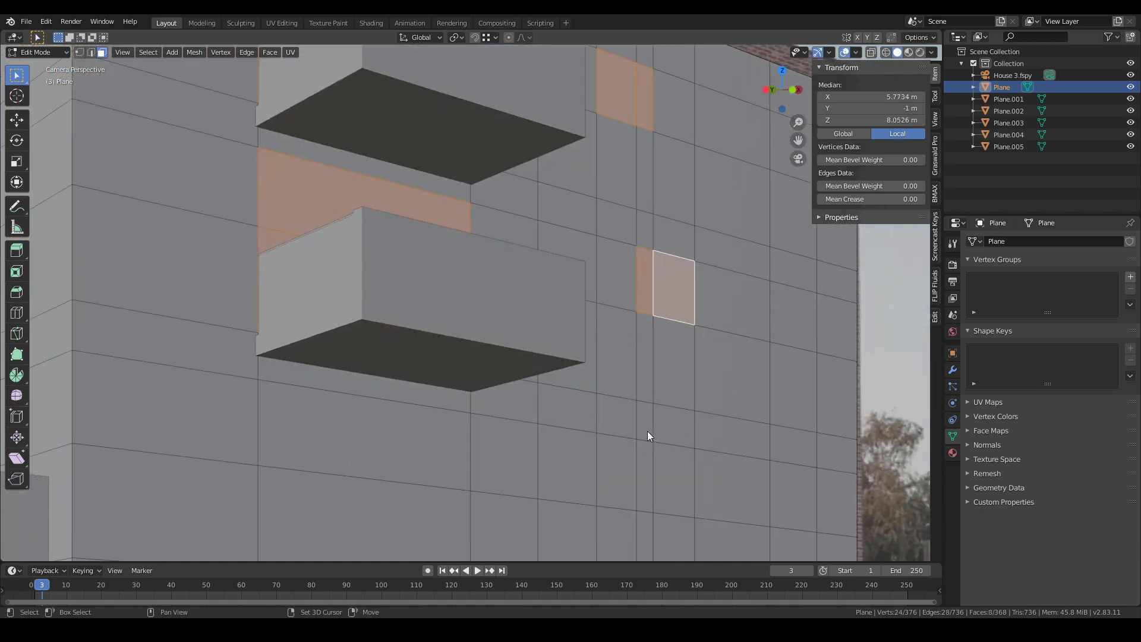
# - Add the lower window faces of the front facade's right-hand columns to the selection
pyautogui.keyDown('shift'); pyautogui.click(647, 454); pyautogui.keyUp('shift')
pyautogui.keyDown('shift'); pyautogui.click(671, 467); pyautogui.keyUp('shift')
pyautogui.press('z')
pyautogui.click(499, 469)
pyautogui.press('z')
pyautogui.click(580, 465)
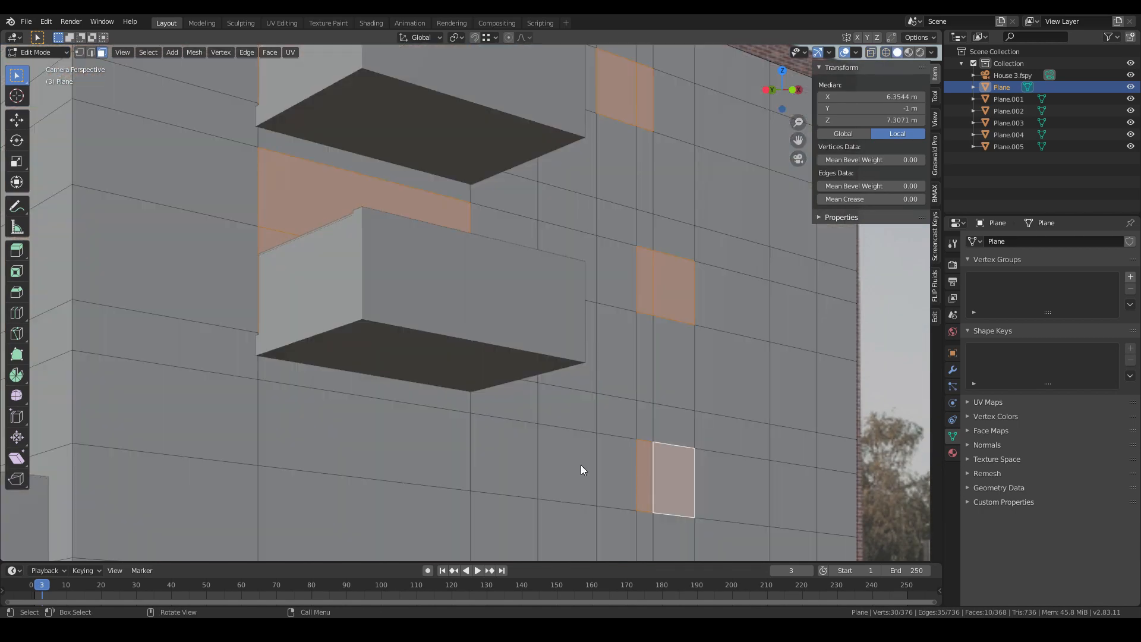
pyautogui.keyDown('shift'); pyautogui.click(498, 460); pyautogui.keyUp('shift')
pyautogui.scroll(-2, 517, 456)
pyautogui.press('z')
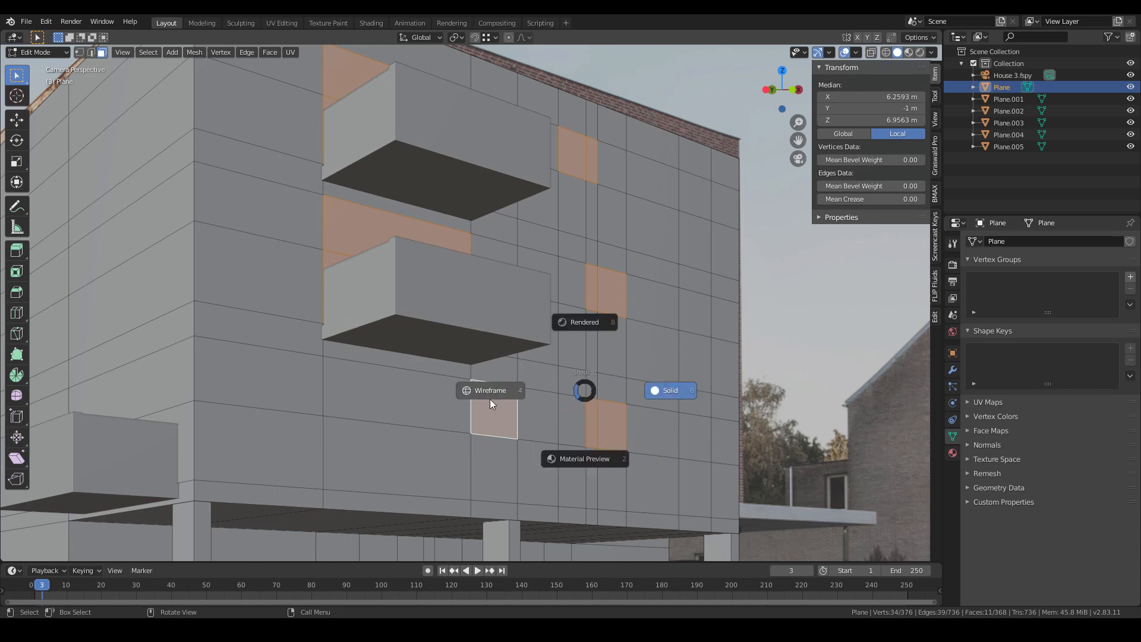
pyautogui.click(486, 393)
pyautogui.press('z')
pyautogui.click(805, 204)
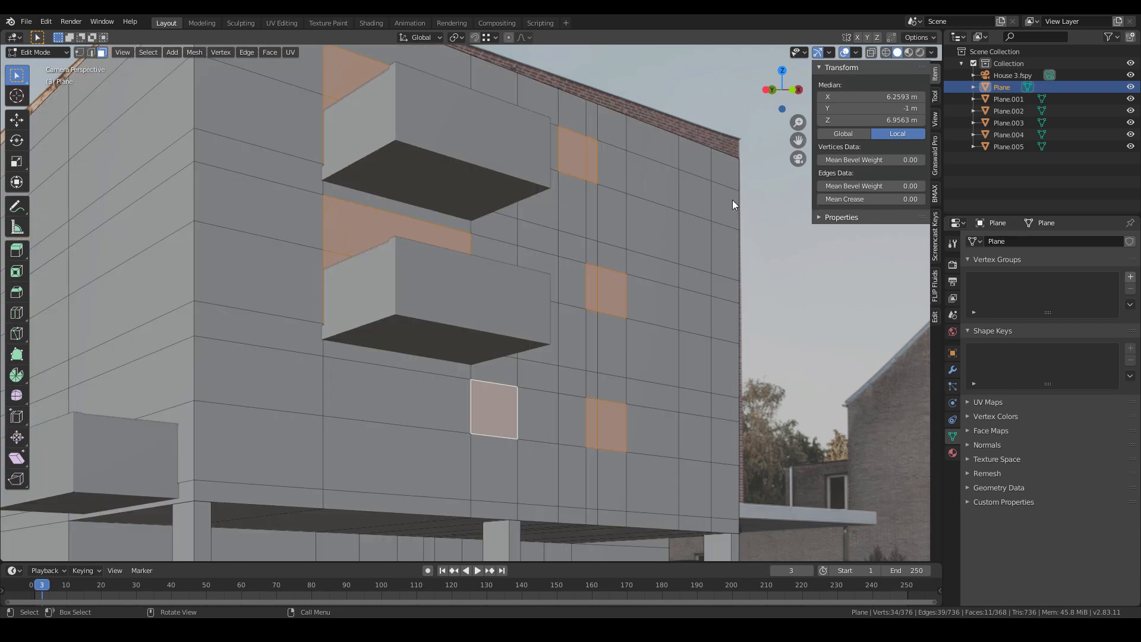
# - Add the remaining front window faces, including the upper corner window, to the selection
pyautogui.keyDown('shift'); pyautogui.click(707, 209); pyautogui.keyUp('shift')
pyautogui.scroll(-2, 608, 322)
pyautogui.press('z')
pyautogui.click(496, 330)
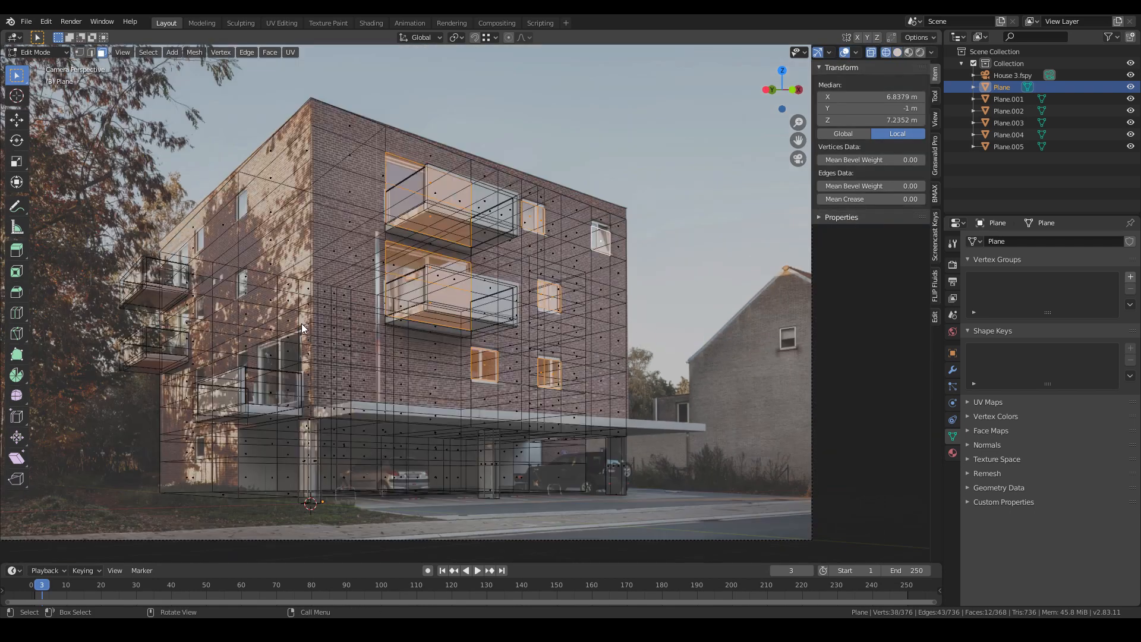
pyautogui.press('z')
pyautogui.click(639, 356)
pyautogui.press('z')
pyautogui.click(560, 359)
pyautogui.press('z')
pyautogui.click(797, 381)
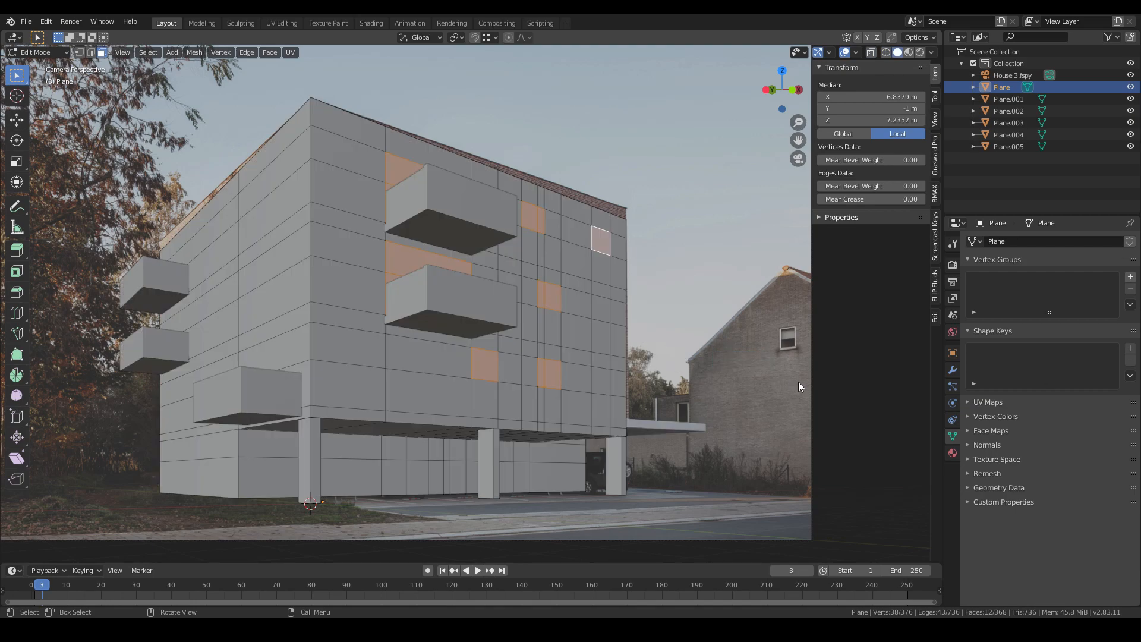
# - Extrude the selected window and balcony faces, setting the extrusion distance to 0.2 m
pyautogui.scroll(5, 656, 291)
pyautogui.scroll(-2, 656, 289)
pyautogui.press('z')
pyautogui.click(560, 359)
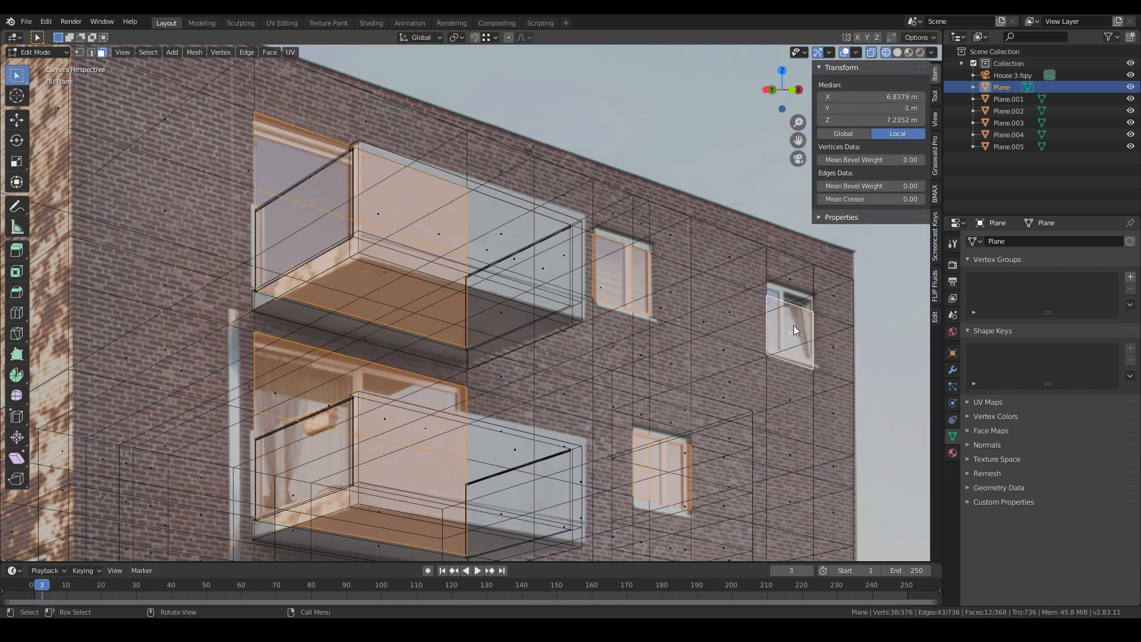
pyautogui.press('e')
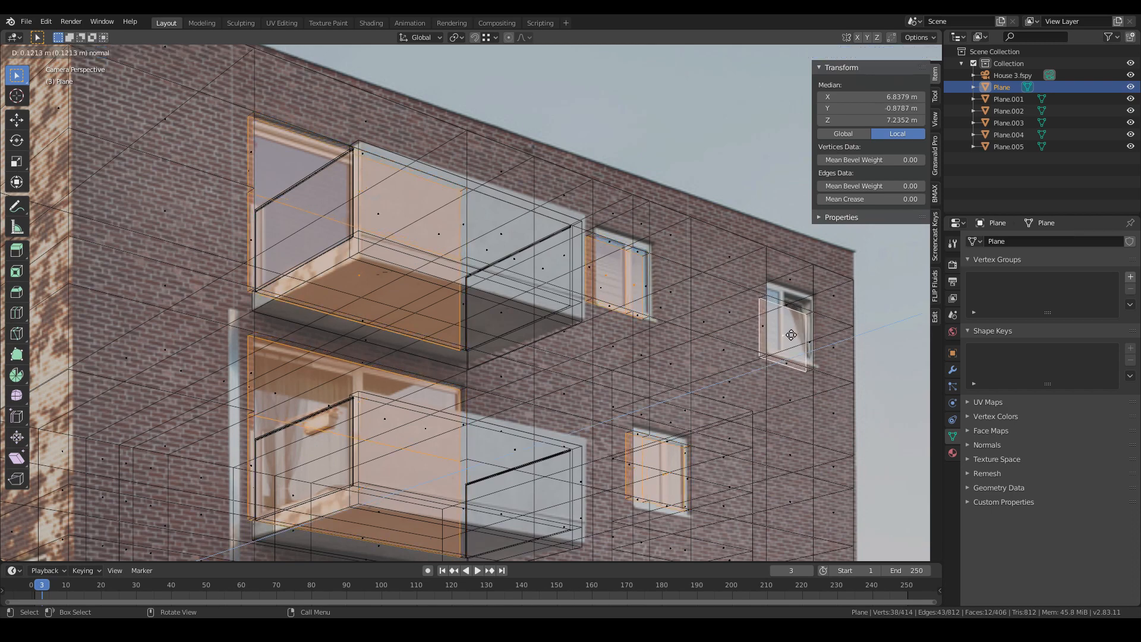
pyautogui.click(789, 336)
pyautogui.press('z')
pyautogui.click(908, 361)
pyautogui.scroll(-3, 734, 348)
pyautogui.keyDown('shift'); pyautogui.moveTo(687, 363); pyautogui.dragTo(842, 352, button='middle'); pyautogui.keyUp('shift')
pyautogui.click(90, 551)
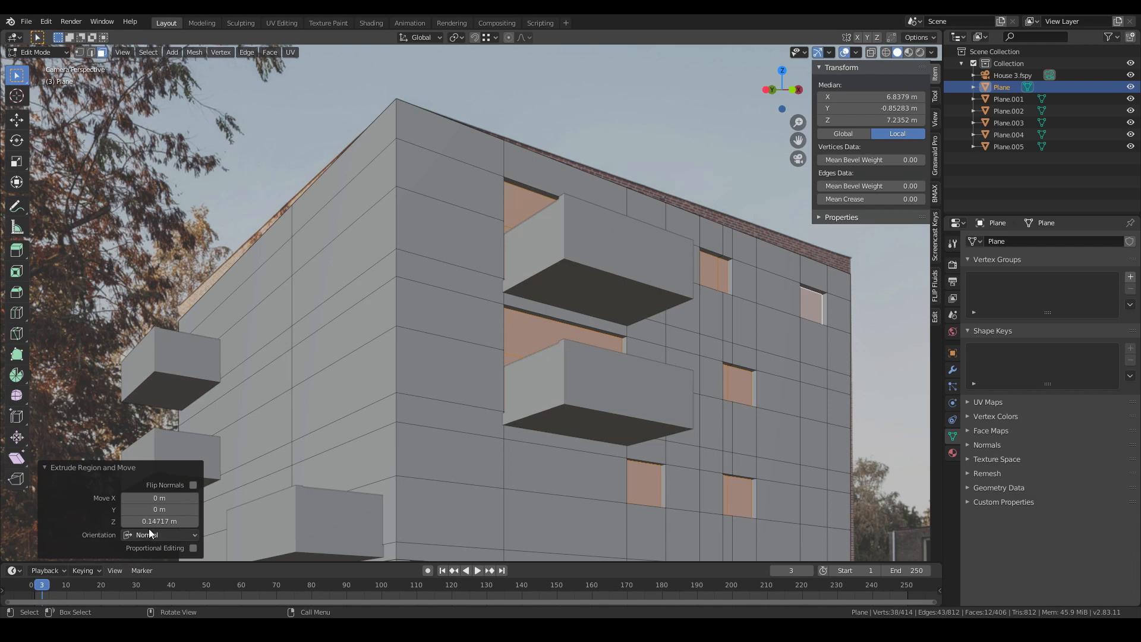
pyautogui.click(149, 521)
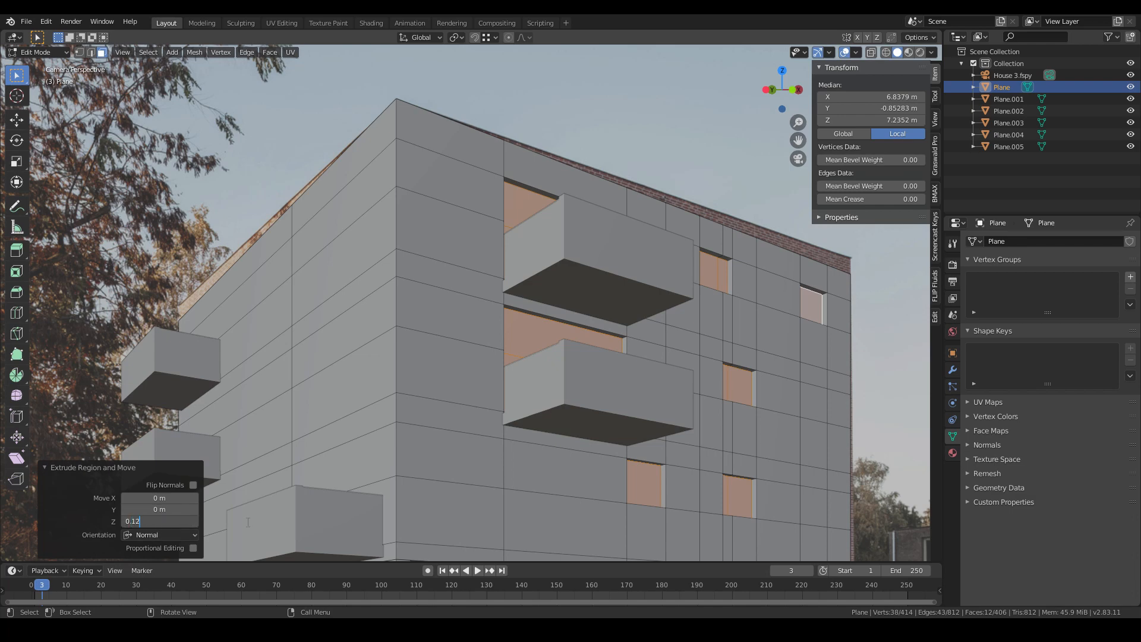
pyautogui.press('Return')
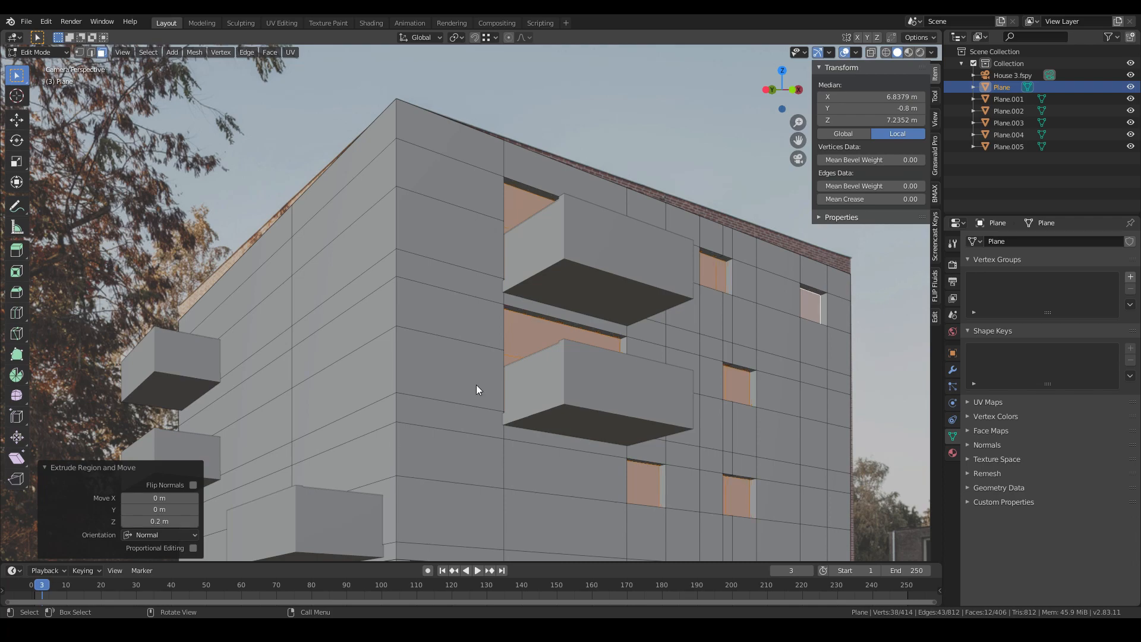
# - Orbit to the left side facade in the camera view and add a loop cut there
pyautogui.scroll(-4, 476, 384)
pyautogui.press('Tab')
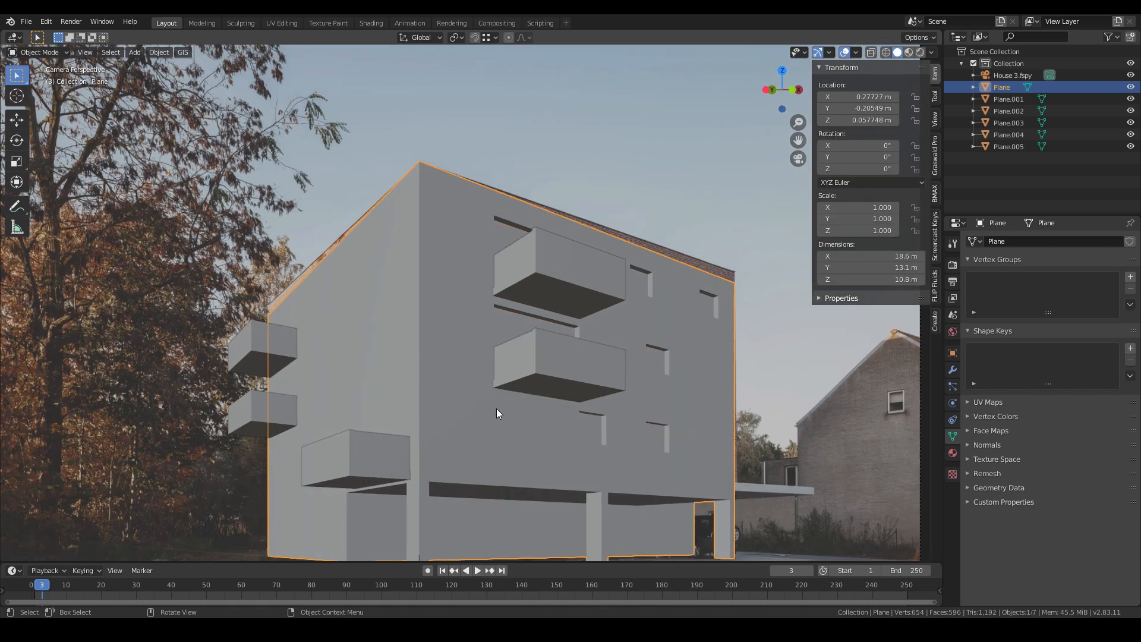
pyautogui.keyDown('shift'); pyautogui.moveTo(497, 408); pyautogui.dragTo(537, 344, button='middle'); pyautogui.keyUp('shift')
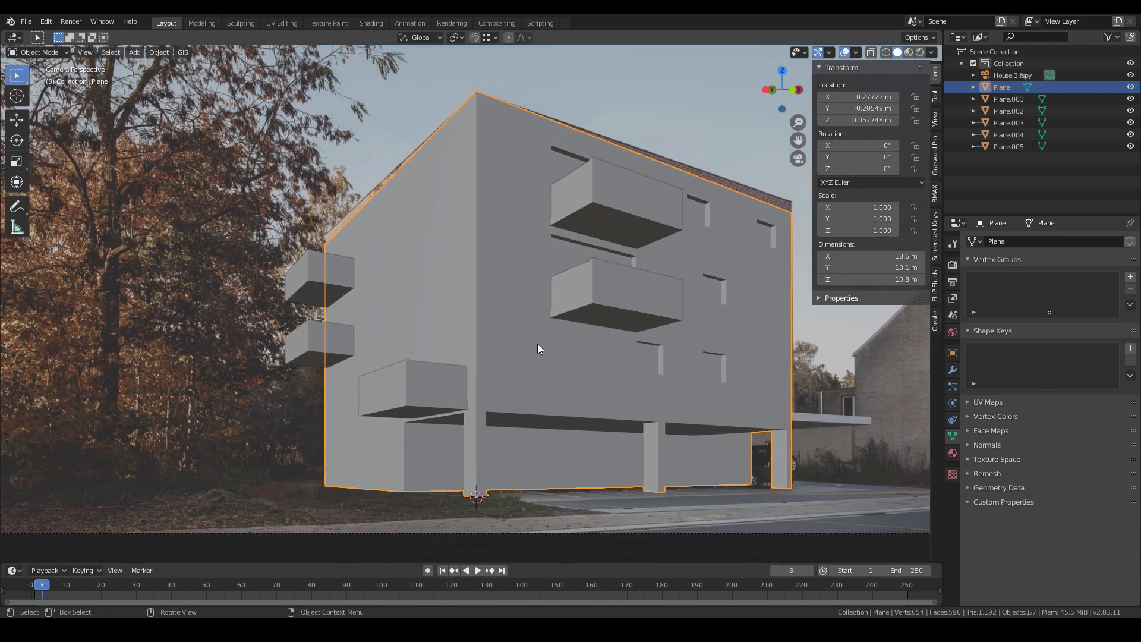
pyautogui.hotkey('shift', 'z')
pyautogui.scroll(5, 390, 314)
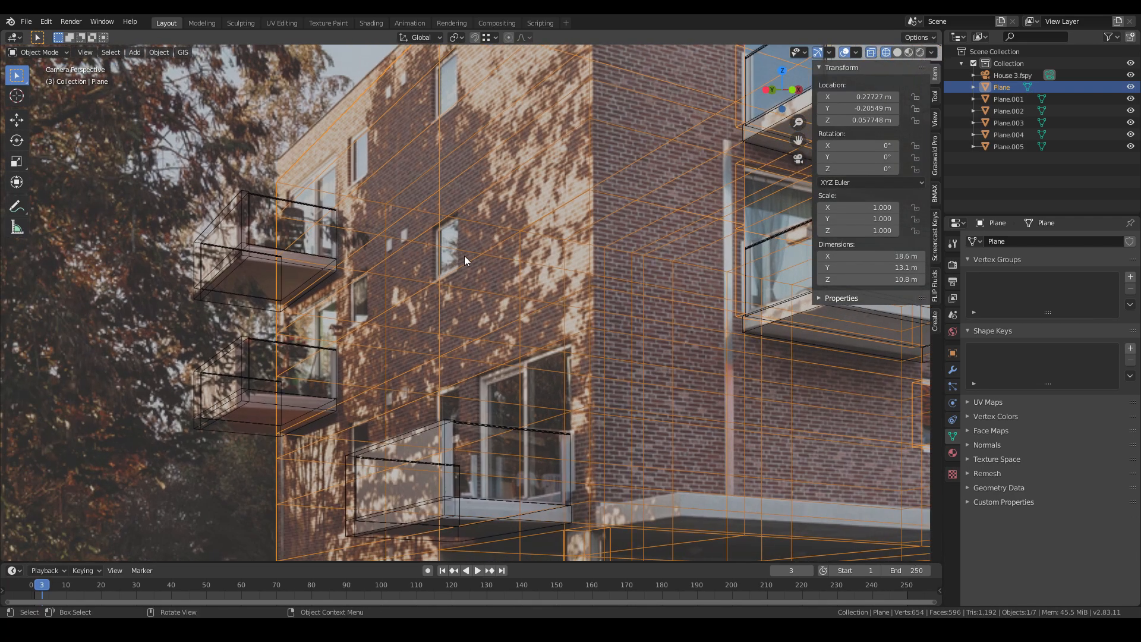
pyautogui.press('Tab')
pyautogui.hotkey('ctrl', 'r')
pyautogui.click(469, 265)
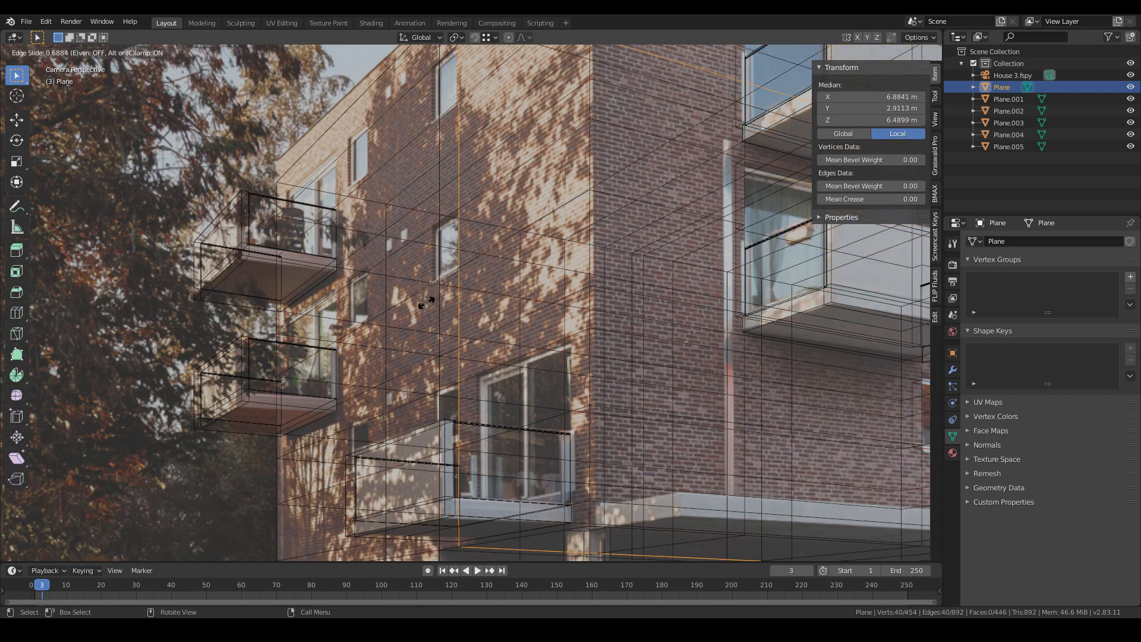
pyautogui.click(426, 305)
pyautogui.hotkey('ctrl', 'r')
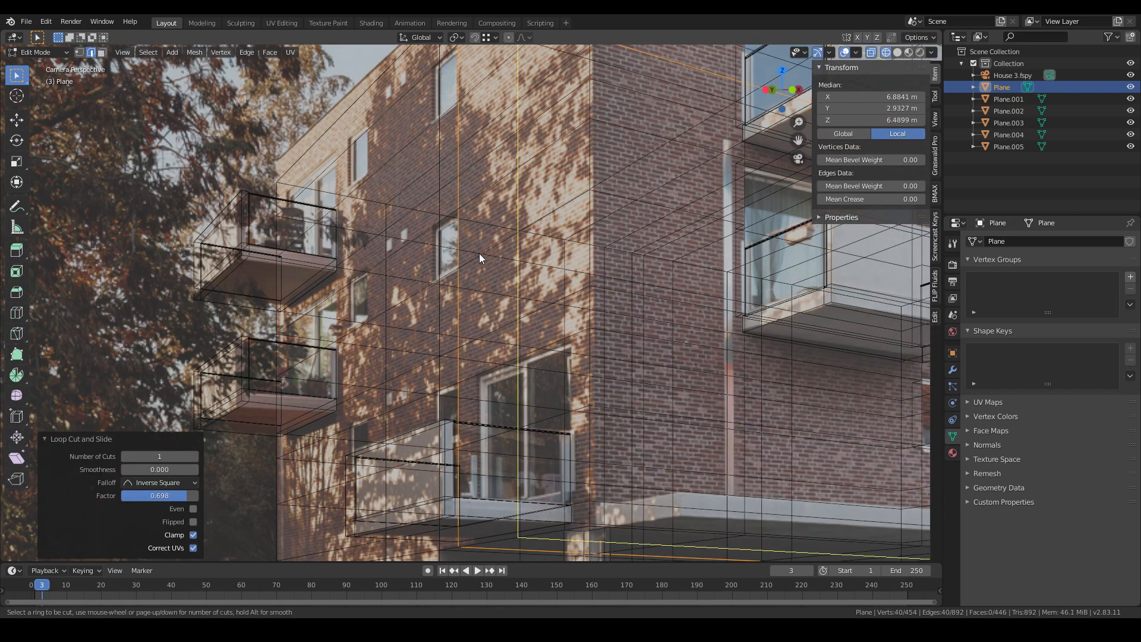
pyautogui.click(479, 253)
pyautogui.click(481, 251)
pyautogui.hotkey('ctrl', 'z')
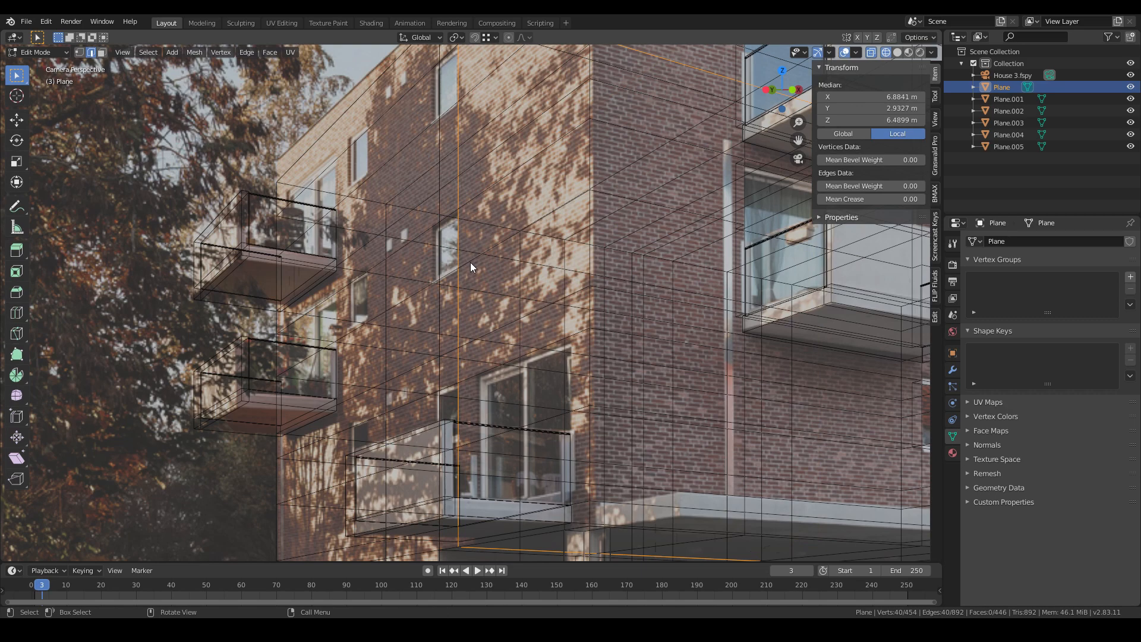
# - Add two loop cuts on the side facade beside the ground-floor window
pyautogui.hotkey('ctrl', 'r')
pyautogui.click(470, 262)
pyautogui.click(372, 408)
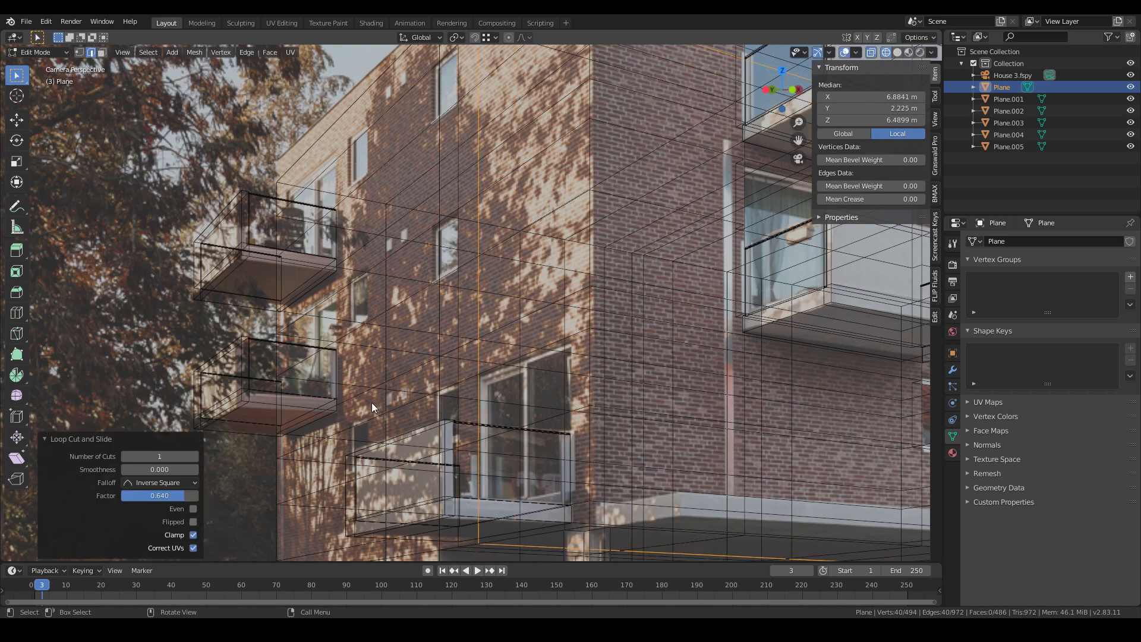
pyautogui.hotkey('ctrl', 'r')
pyautogui.click(364, 417)
pyautogui.click(354, 424)
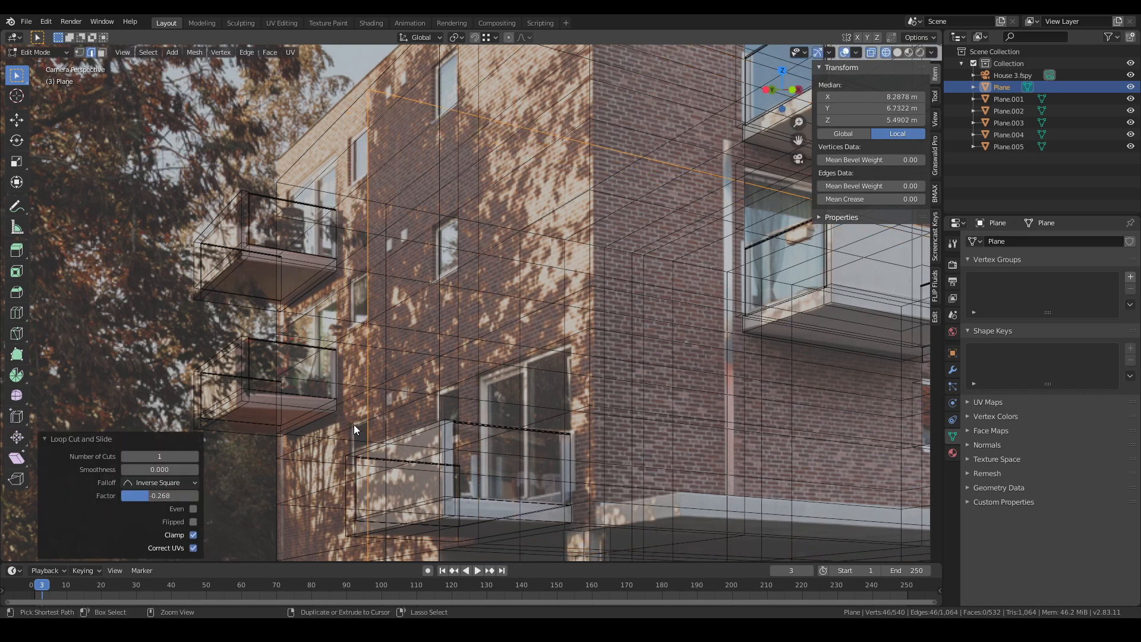
# - Add vertical loop cuts on the side facade along the edges of the side balconies
pyautogui.hotkey('ctrl', 'r')
pyautogui.click(358, 420)
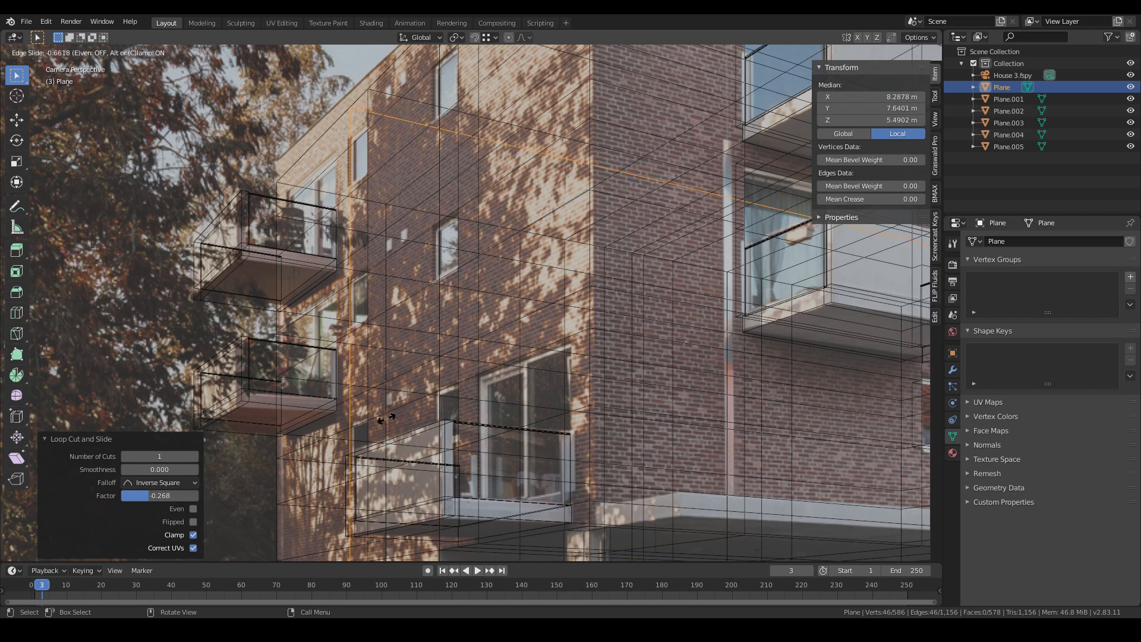
pyautogui.click(385, 417)
pyautogui.hotkey('ctrl', 'r')
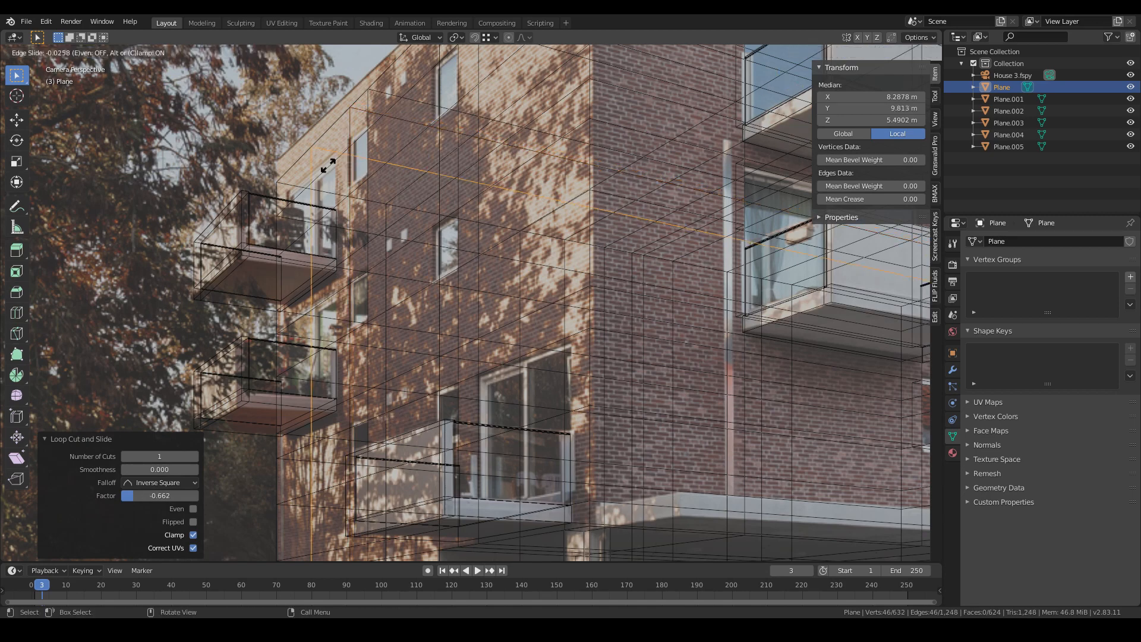
pyautogui.click(324, 165)
pyautogui.click(340, 162)
pyautogui.hotkey('ctrl', 'r')
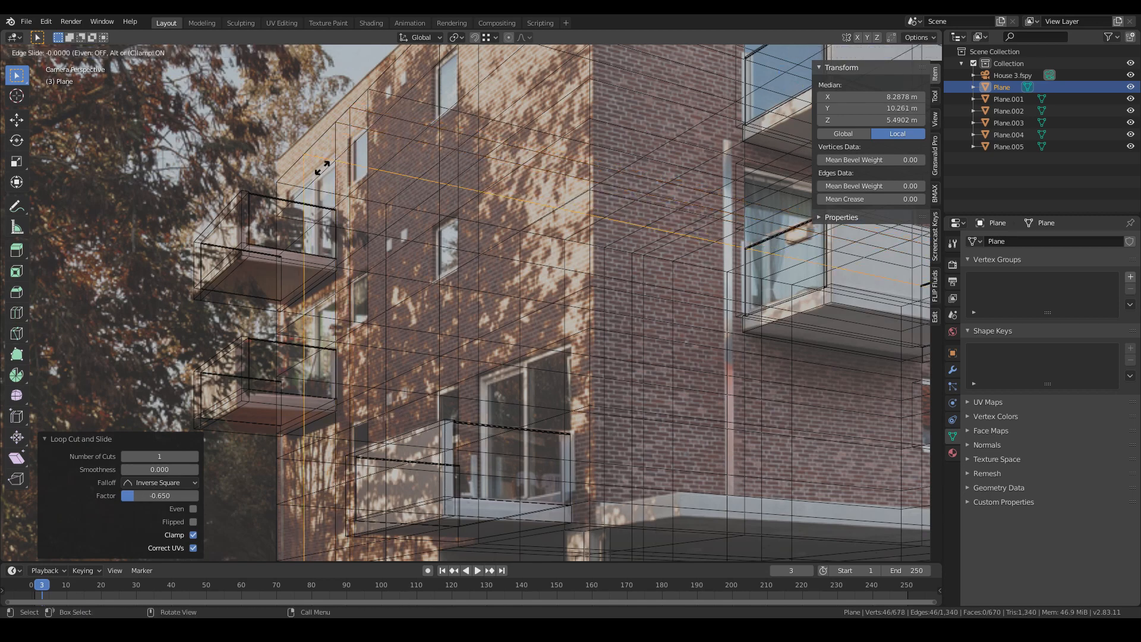
pyautogui.click(321, 178)
pyautogui.click(309, 191)
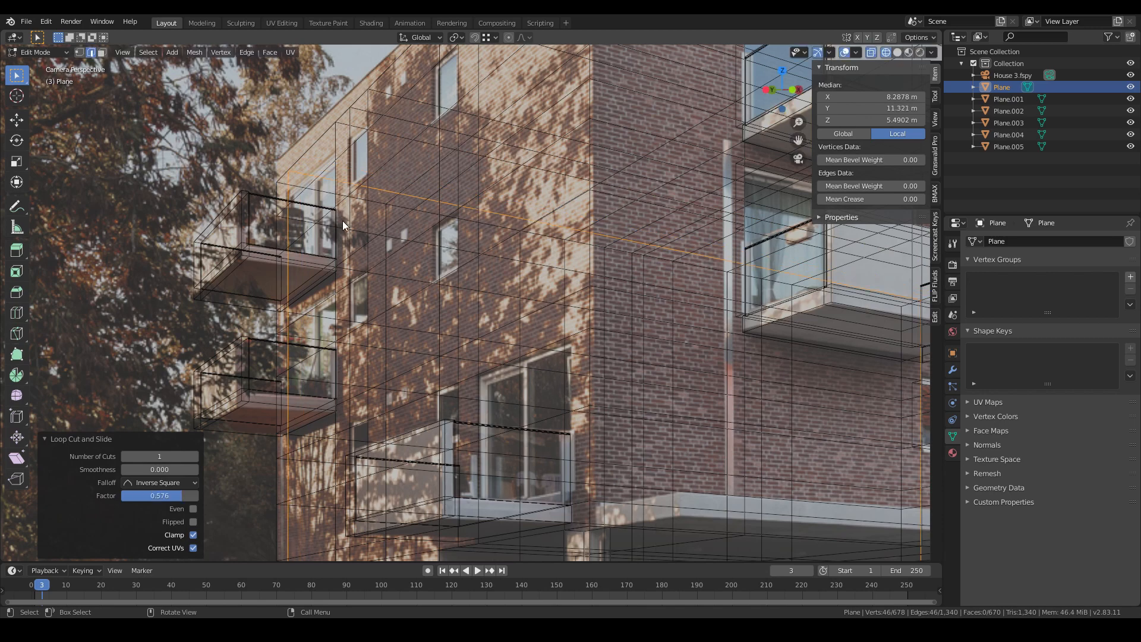
# - Compare the new side facade cuts with the photo by toggling between solid and wireframe shading
pyautogui.press('z')
pyautogui.click(441, 276)
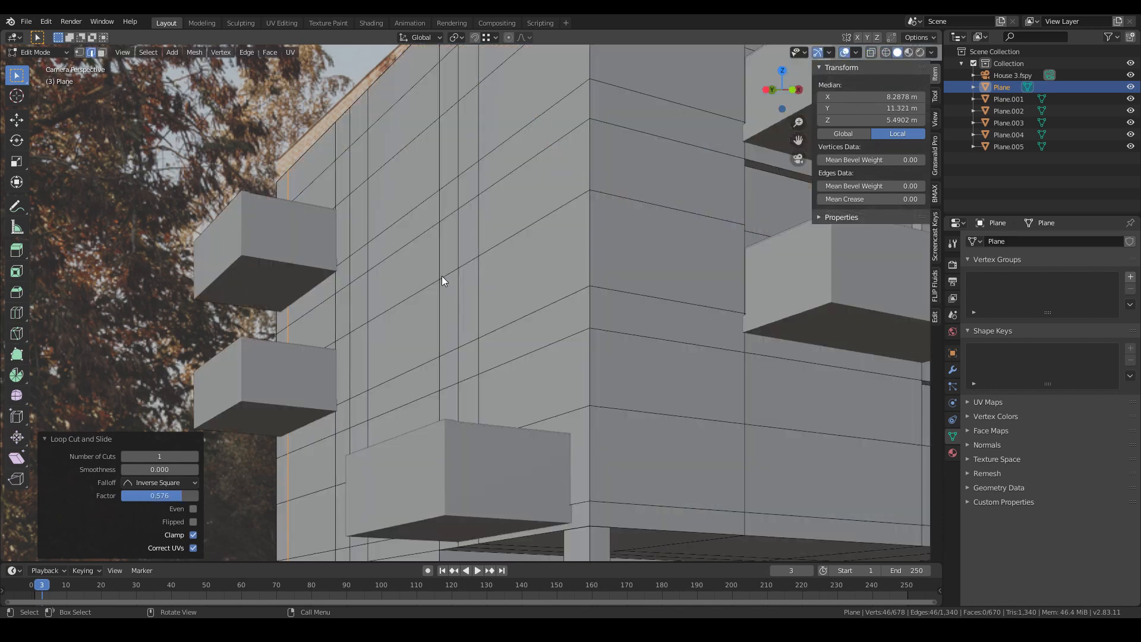
pyautogui.press('z')
pyautogui.click(333, 272)
pyautogui.press('z')
pyautogui.click(477, 277)
pyautogui.press('z')
pyautogui.click(210, 276)
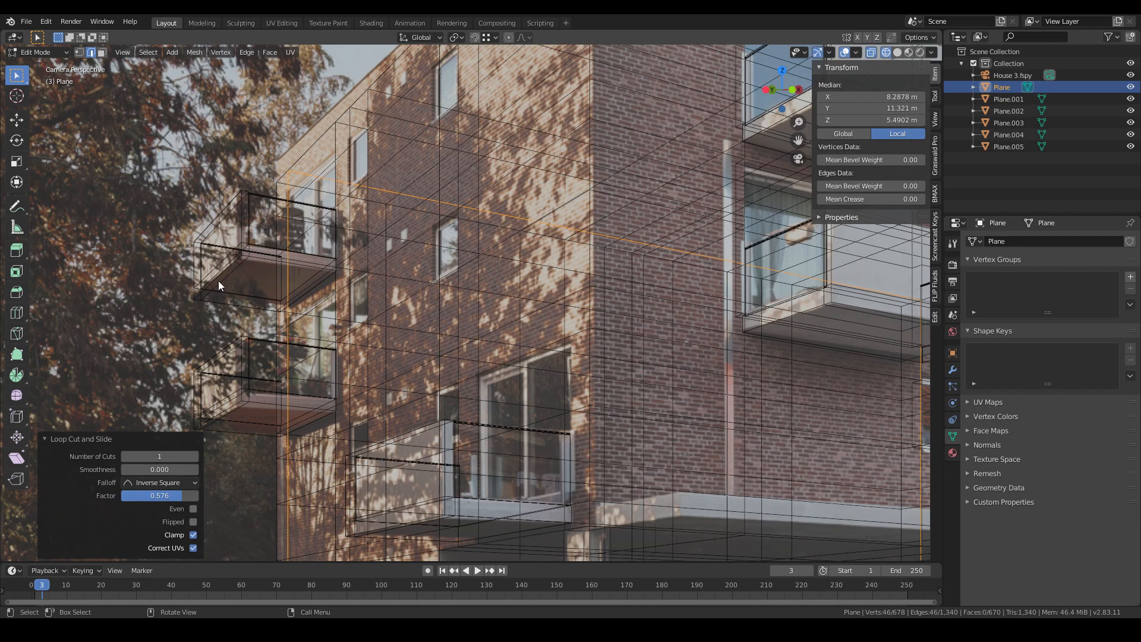
# - Select the window faces on the side facade in face mode, toggling between solid and wireframe shading
pyautogui.click(102, 52)
pyautogui.press('z')
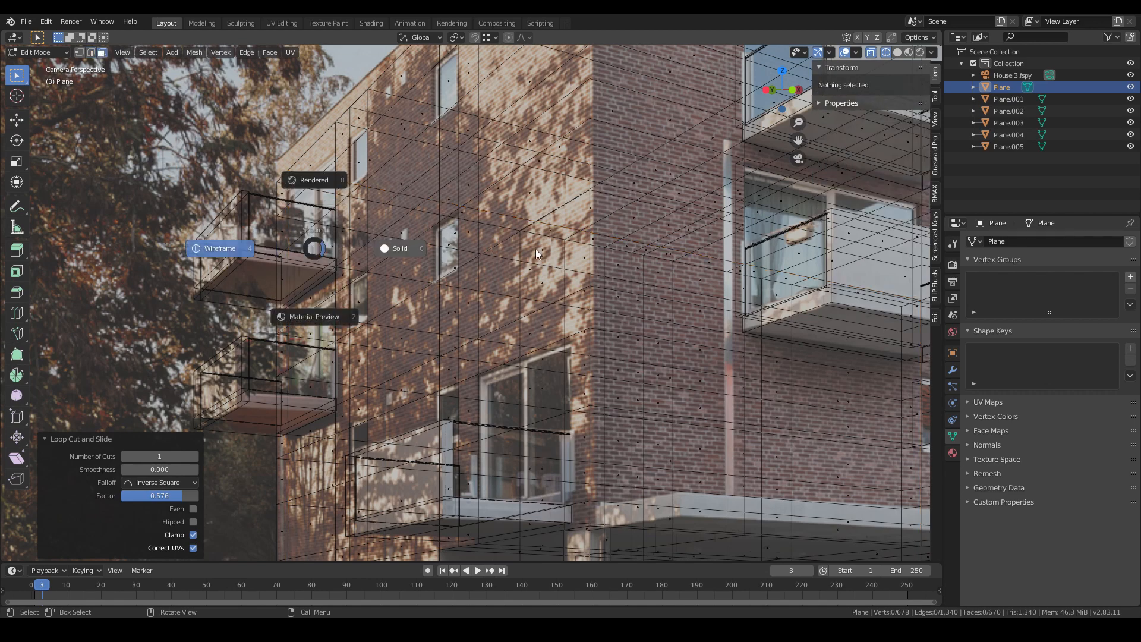
pyautogui.click(401, 230)
pyautogui.click(312, 195)
pyautogui.keyDown('shift'); pyautogui.click(323, 223); pyautogui.keyUp('shift')
pyautogui.press('z')
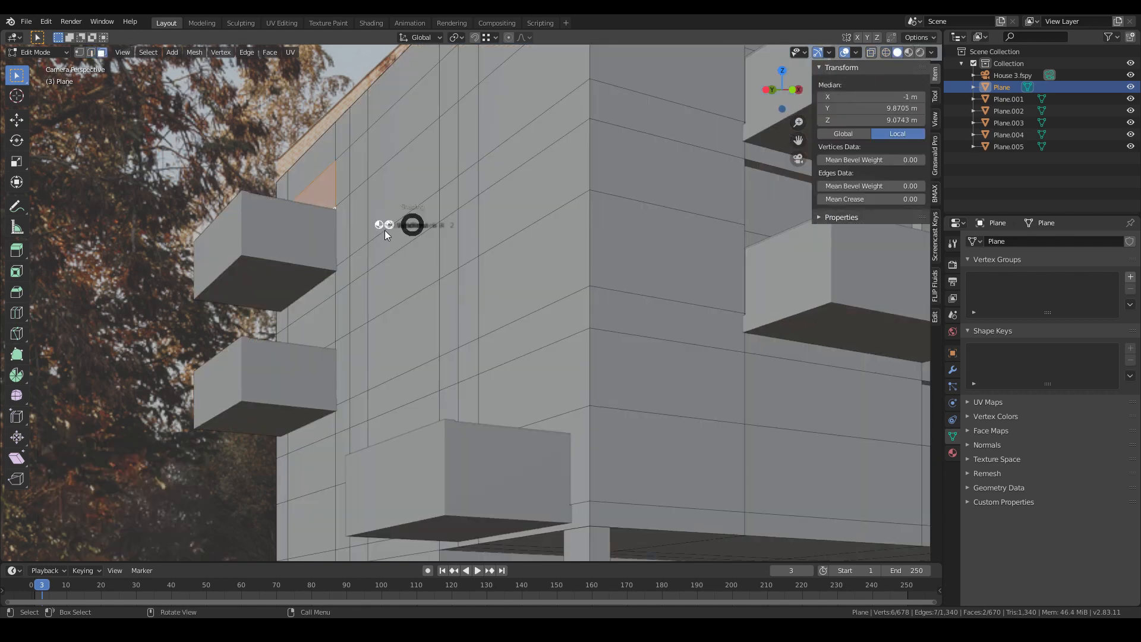
pyautogui.click(333, 236)
pyautogui.press('z')
pyautogui.click(378, 199)
pyautogui.keyDown('shift'); pyautogui.click(354, 164); pyautogui.keyUp('shift')
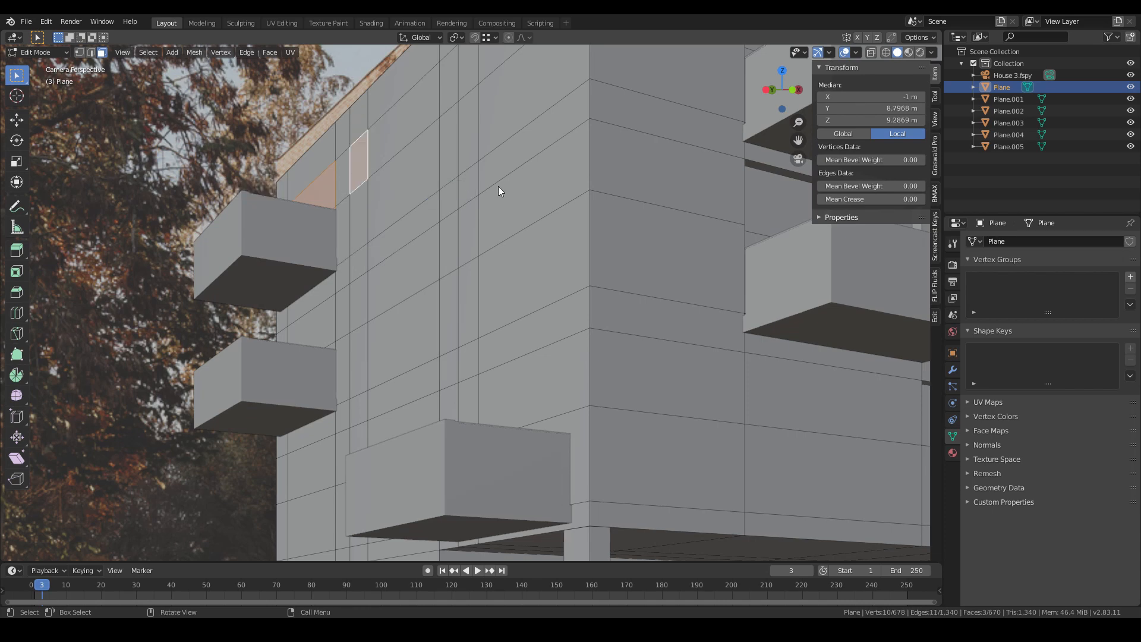
pyautogui.press('z')
pyautogui.click(329, 203)
pyautogui.keyDown('shift'); pyautogui.click(447, 107); pyautogui.keyUp('shift')
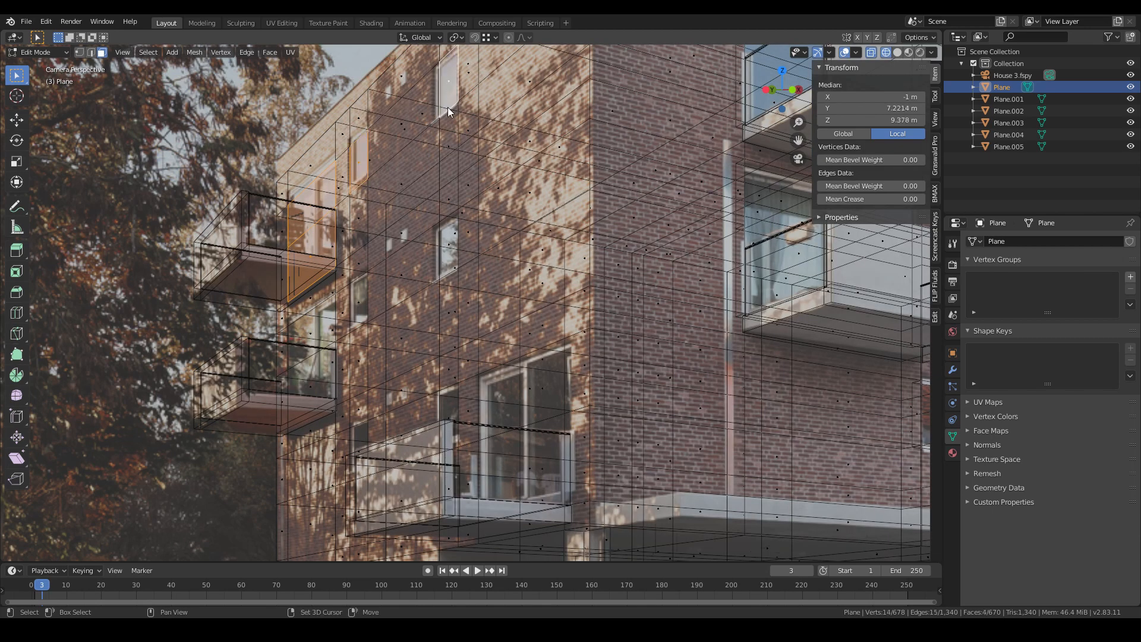
pyautogui.keyDown('shift'); pyautogui.click(450, 246); pyautogui.keyUp('shift')
pyautogui.keyDown('shift'); pyautogui.click(359, 305); pyautogui.keyUp('shift')
pyautogui.keyDown('shift'); pyautogui.click(325, 336); pyautogui.keyUp('shift')
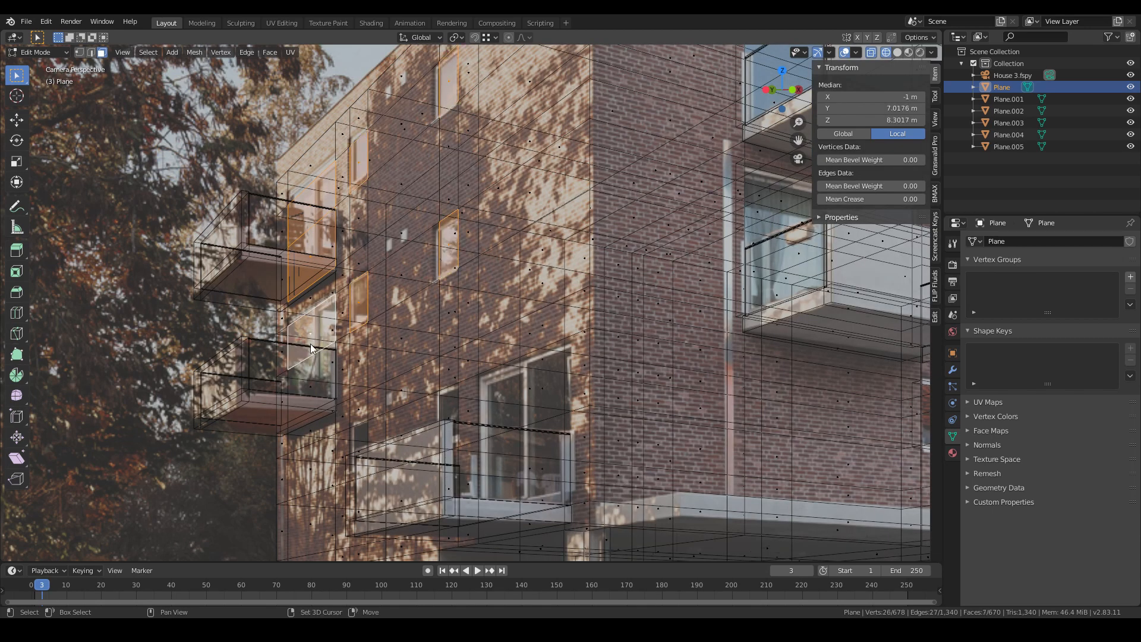
pyautogui.keyDown('shift'); pyautogui.click(310, 377); pyautogui.keyUp('shift')
pyautogui.keyDown('shift'); pyautogui.click(363, 454); pyautogui.keyUp('shift')
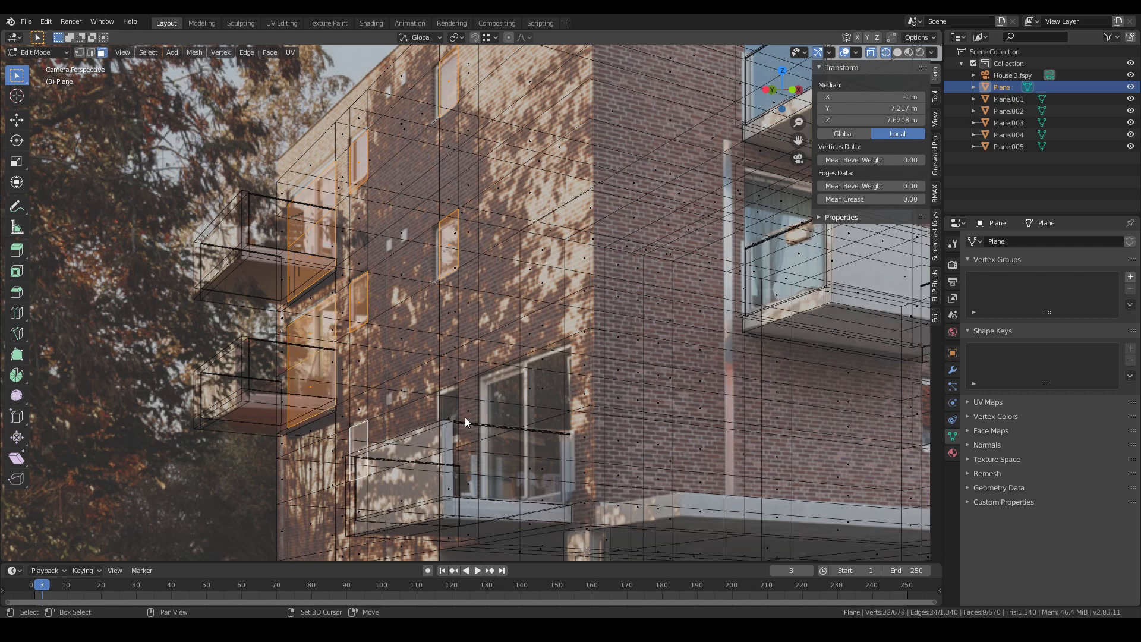
pyautogui.keyDown('shift'); pyautogui.click(459, 418); pyautogui.keyUp('shift')
pyautogui.press('z')
pyautogui.click(562, 432)
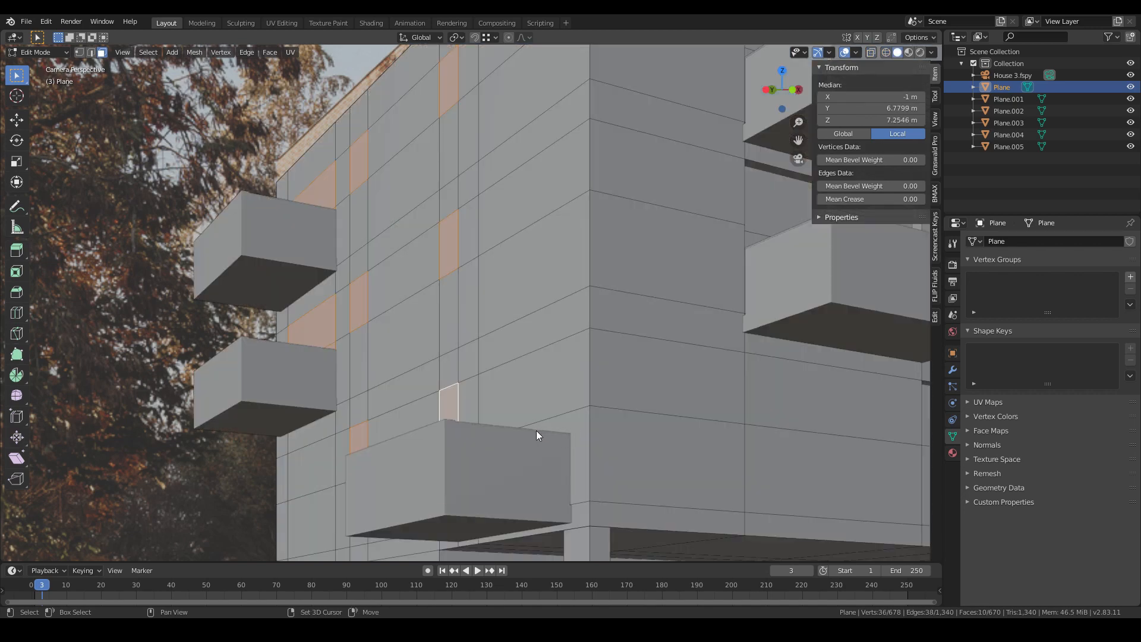
# - Add a vertical loop cut on the front facade by the ground-floor window and slide it to the window's edge
pyautogui.hotkey('ctrl', 'r')
pyautogui.click(548, 421)
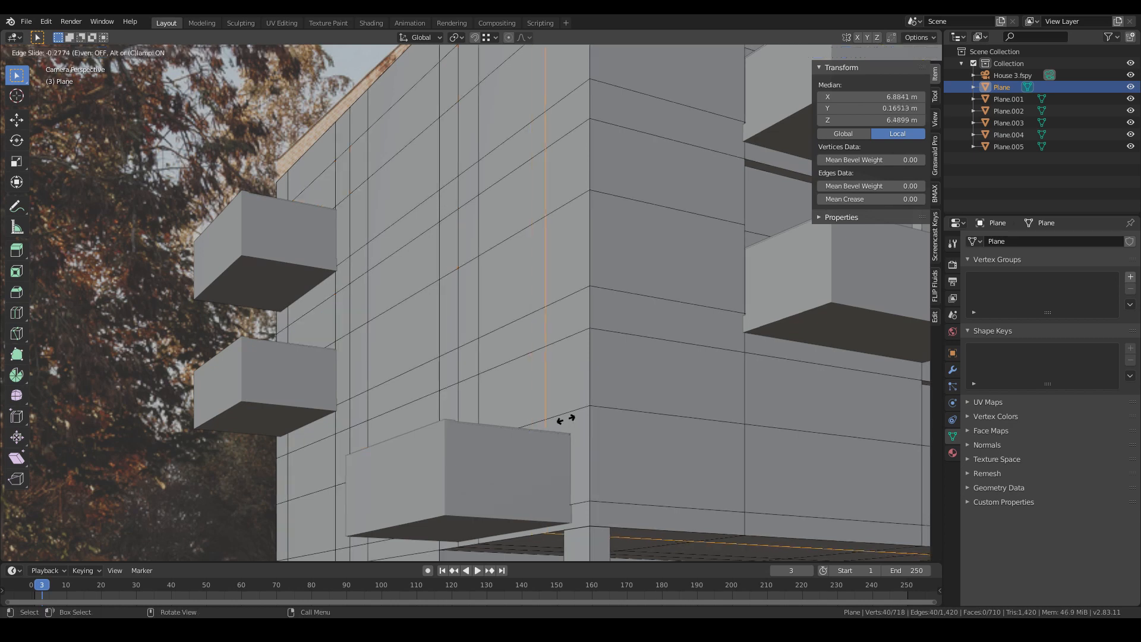
pyautogui.click(575, 417)
pyautogui.press('z')
pyautogui.click(481, 450)
pyautogui.press('g')
pyautogui.press('g')
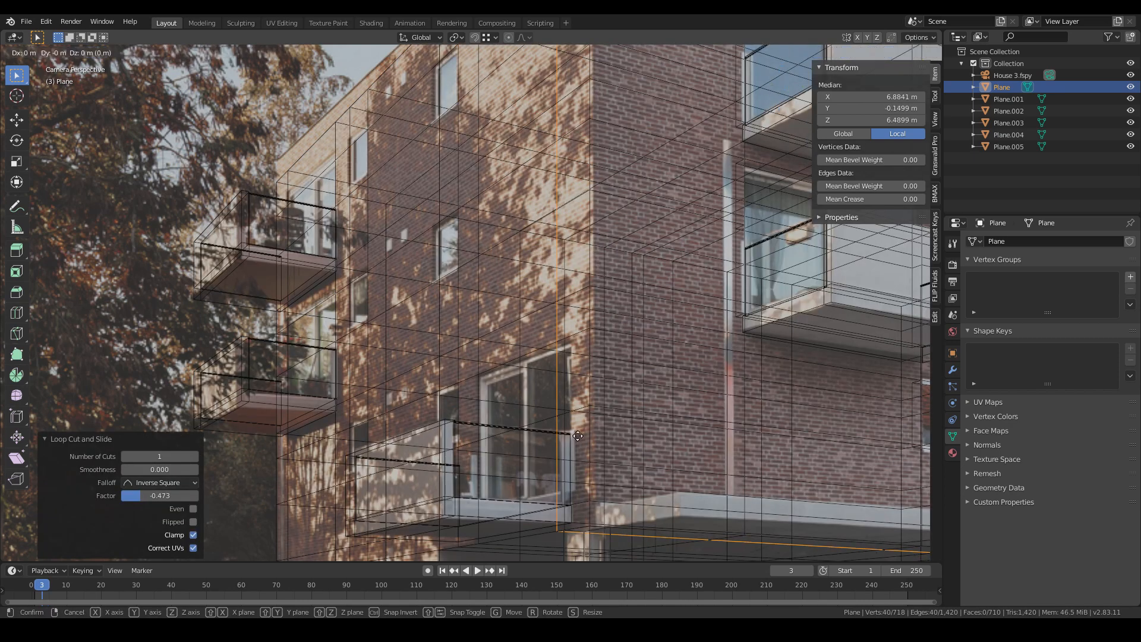
pyautogui.click(597, 429)
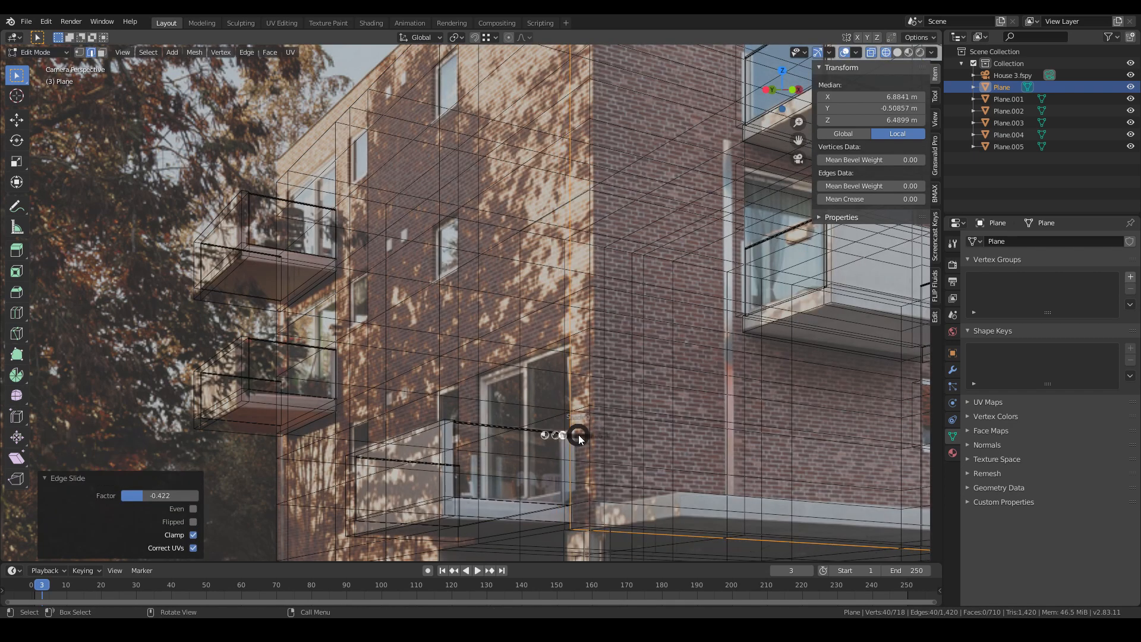
pyautogui.press('z')
pyautogui.click(592, 429)
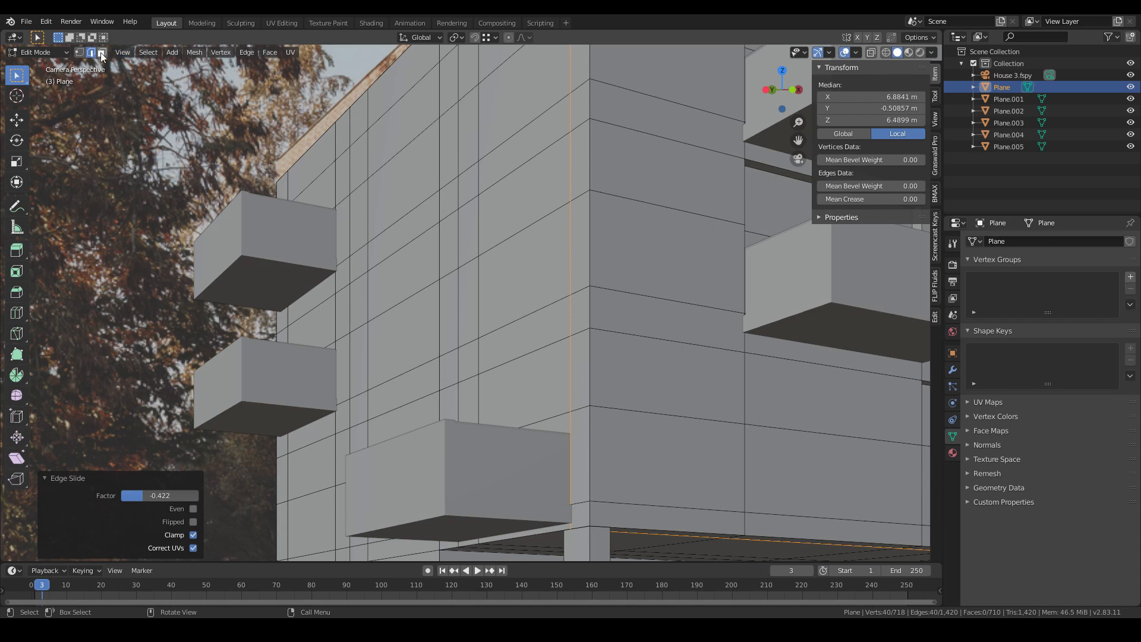
# - Select the window faces on the side facade and the ground-floor front window in face mode
pyautogui.click(101, 52)
pyautogui.click(534, 372)
pyautogui.keyDown('shift'); pyautogui.click(525, 453); pyautogui.keyUp('shift')
pyautogui.press('z')
pyautogui.click(405, 395)
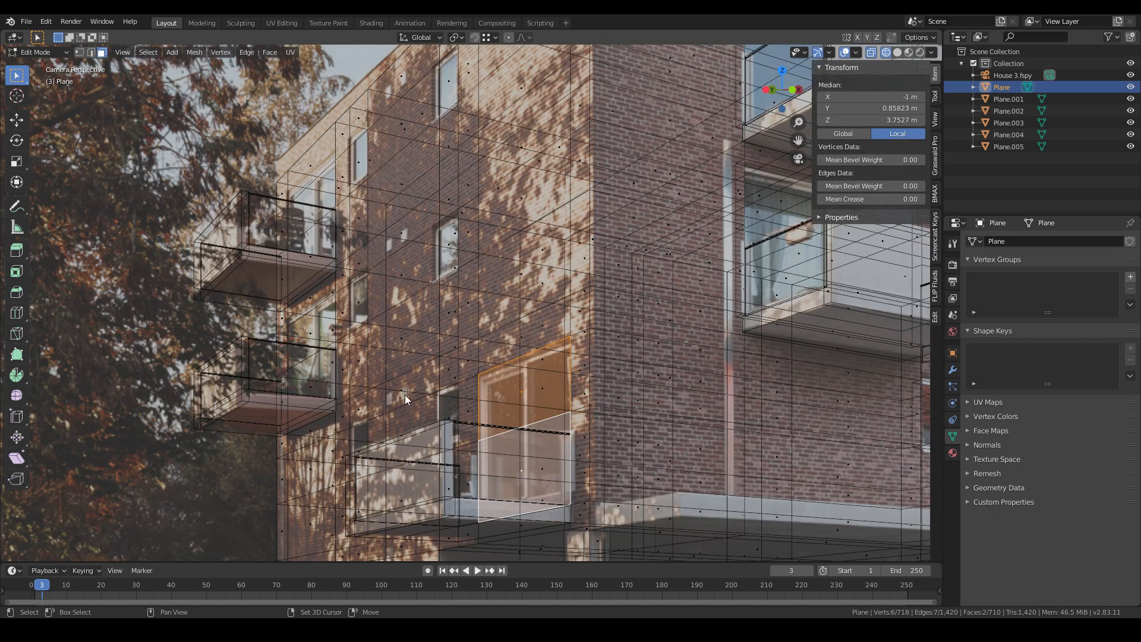
pyautogui.keyDown('shift'); pyautogui.click(356, 450); pyautogui.keyUp('shift')
pyautogui.keyDown('shift'); pyautogui.click(461, 423); pyautogui.keyUp('shift')
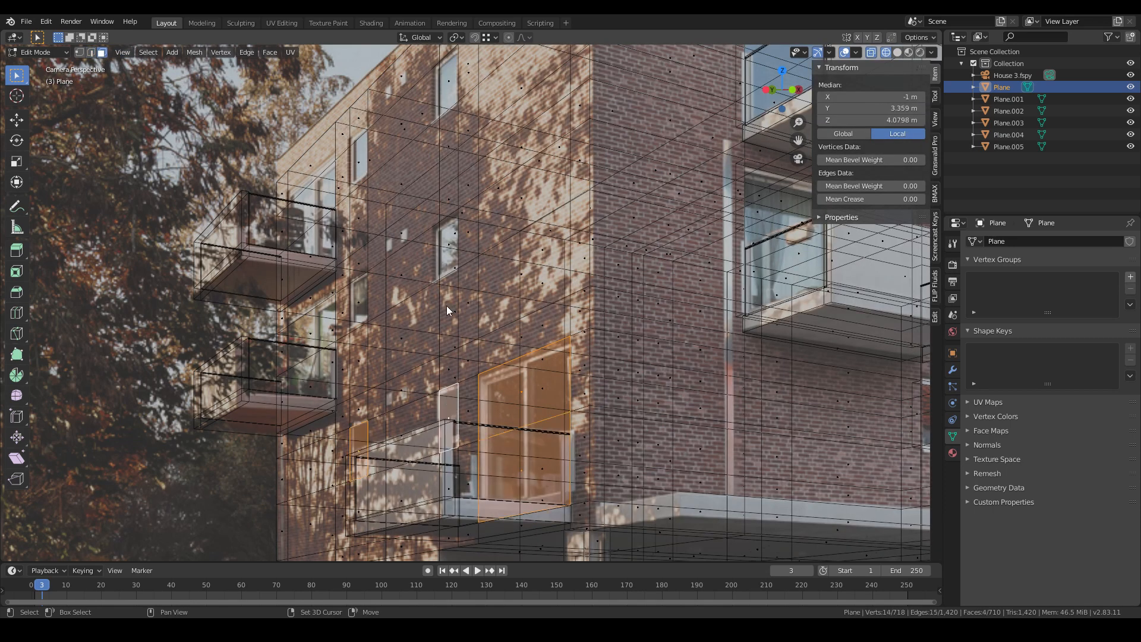
pyautogui.keyDown('shift'); pyautogui.click(449, 257); pyautogui.keyUp('shift')
pyautogui.keyDown('shift'); pyautogui.click(354, 301); pyautogui.keyUp('shift')
pyautogui.keyDown('shift'); pyautogui.click(312, 337); pyautogui.keyUp('shift')
pyautogui.keyDown('shift'); pyautogui.click(318, 376); pyautogui.keyUp('shift')
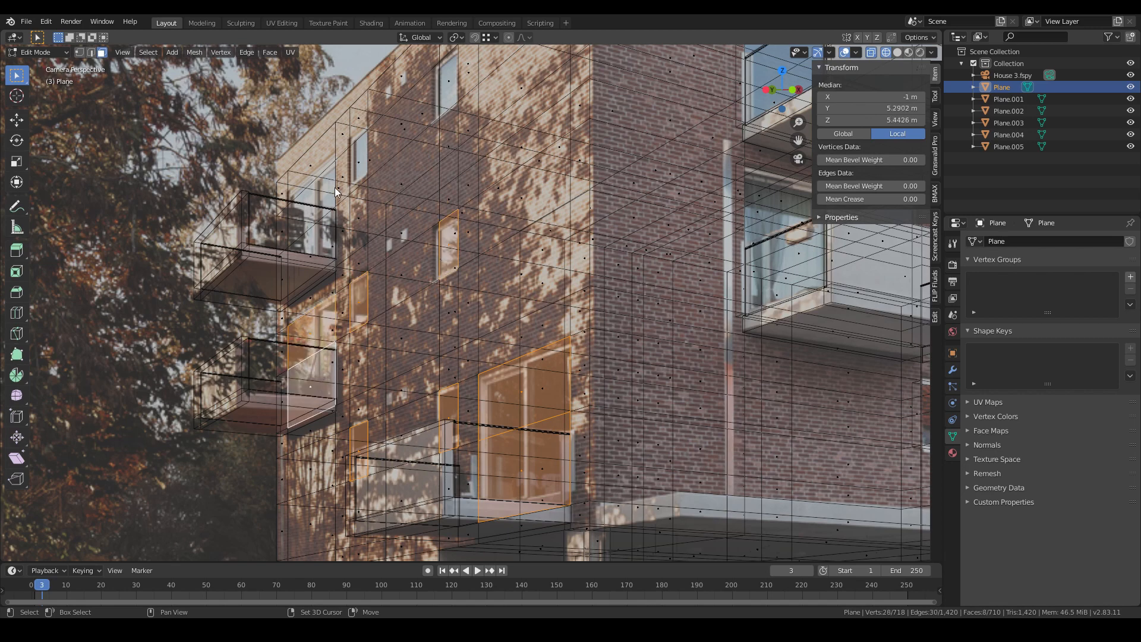
pyautogui.keyDown('shift'); pyautogui.click(314, 209); pyautogui.keyUp('shift')
pyautogui.keyDown('shift'); pyautogui.click(316, 243); pyautogui.keyUp('shift')
pyautogui.keyDown('shift'); pyautogui.click(444, 89); pyautogui.keyUp('shift')
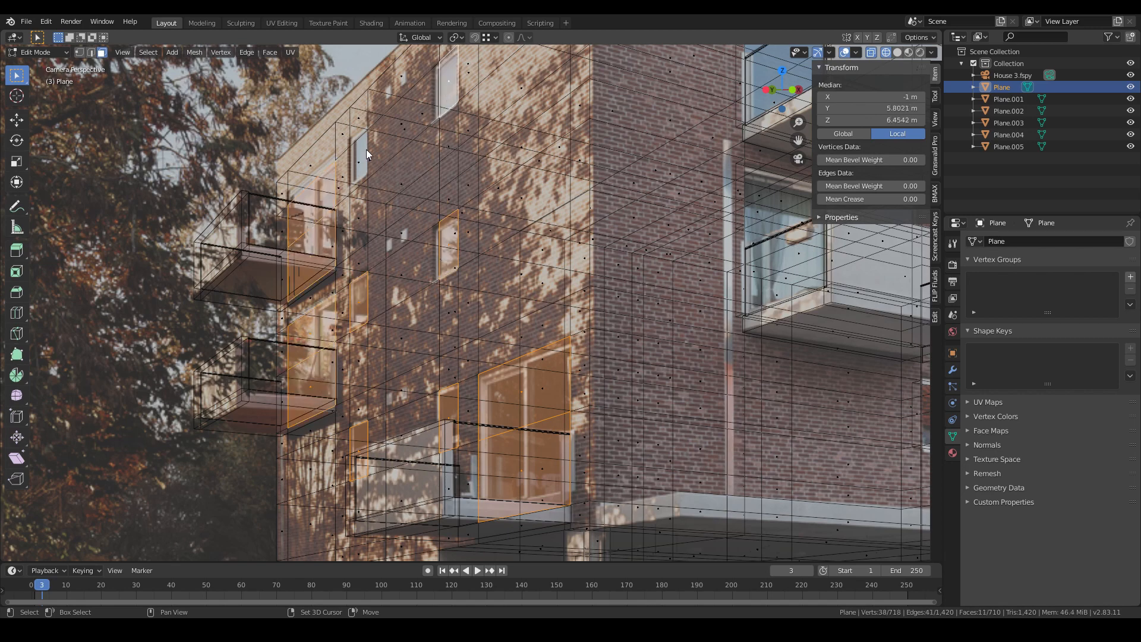
pyautogui.keyDown('shift'); pyautogui.click(360, 153); pyautogui.keyUp('shift')
# - Extrude the selected window faces 20 cm inward to recess them
pyautogui.scroll(-3, 420, 260)
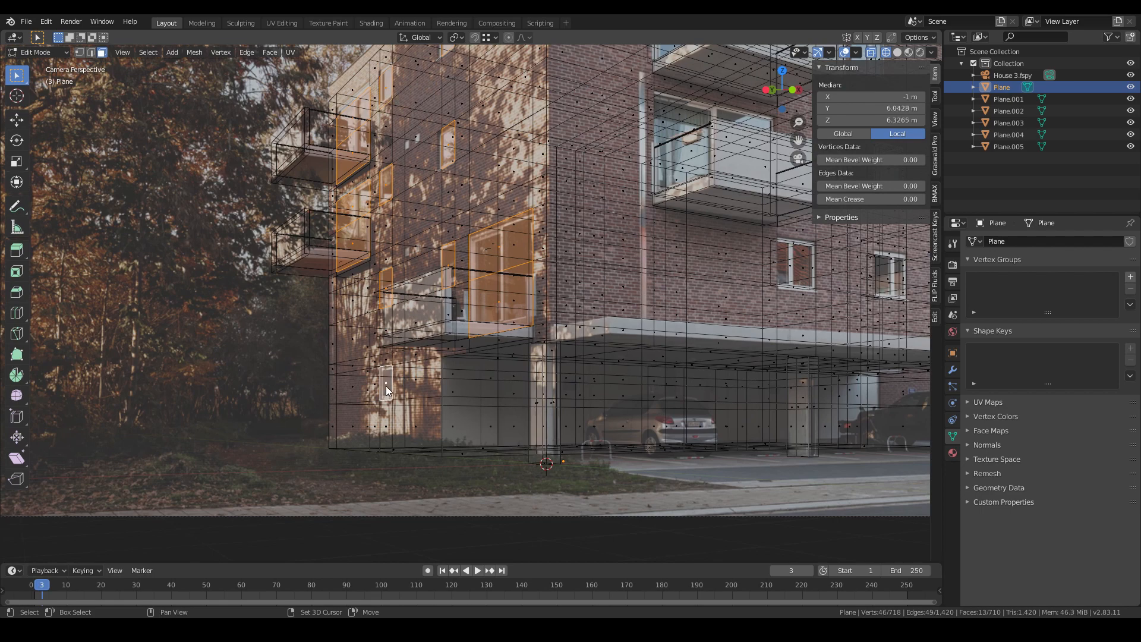
pyautogui.scroll(3, 392, 392)
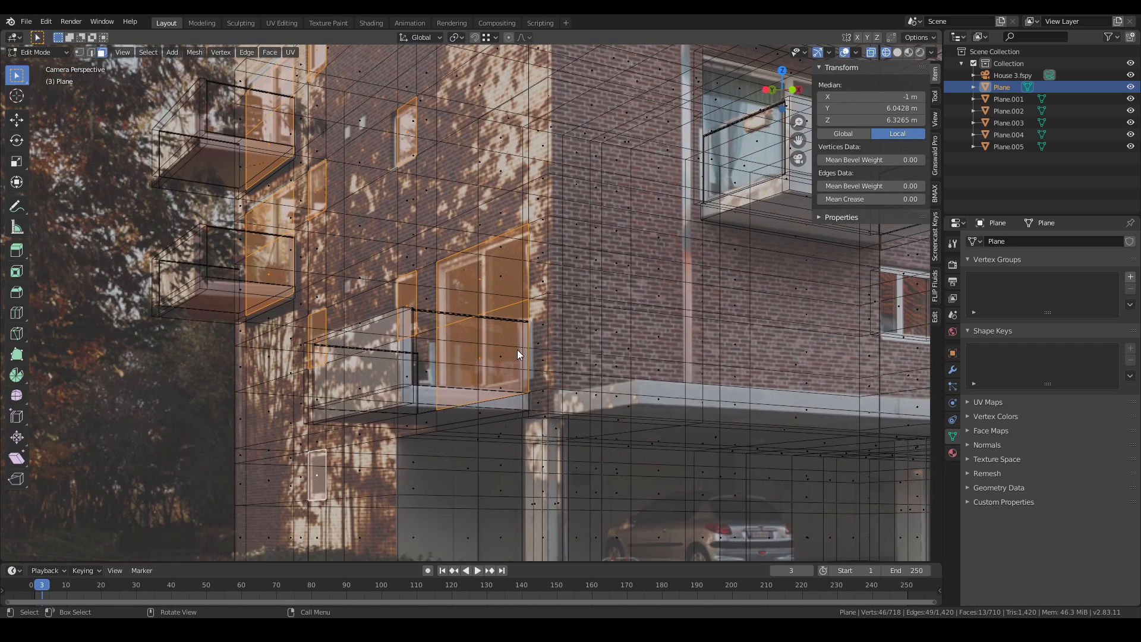
pyautogui.press('e')
pyautogui.click(532, 351)
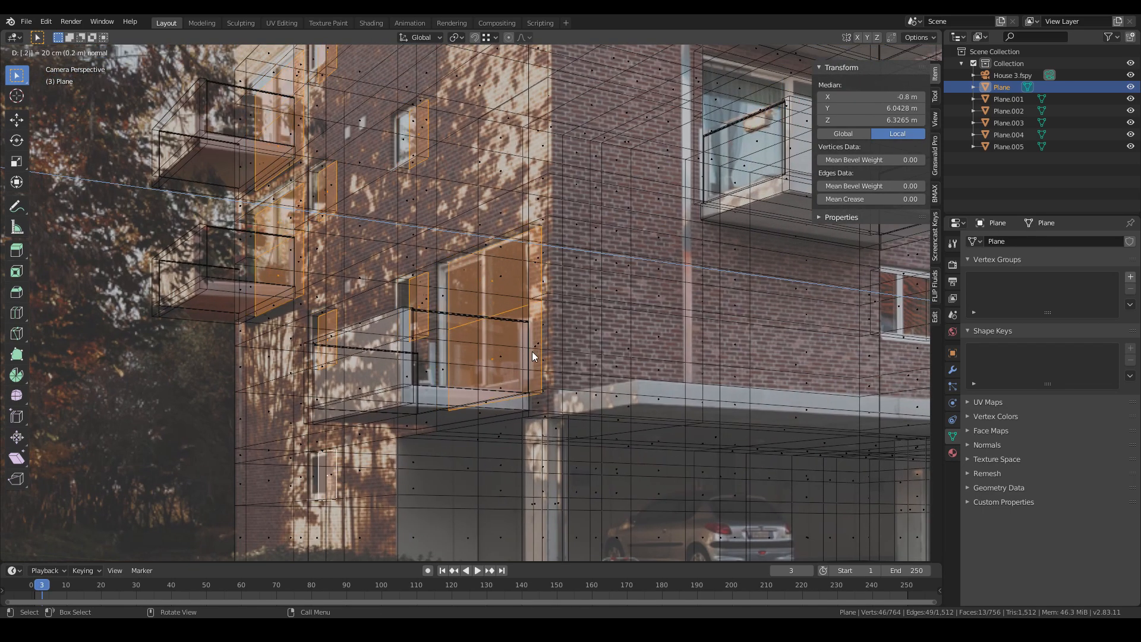
# - Inspect the recessed windows and canopy area against the photo from the camera view in solid and wireframe shading
pyautogui.press('Tab')
pyautogui.hotkey('shift', 'z')
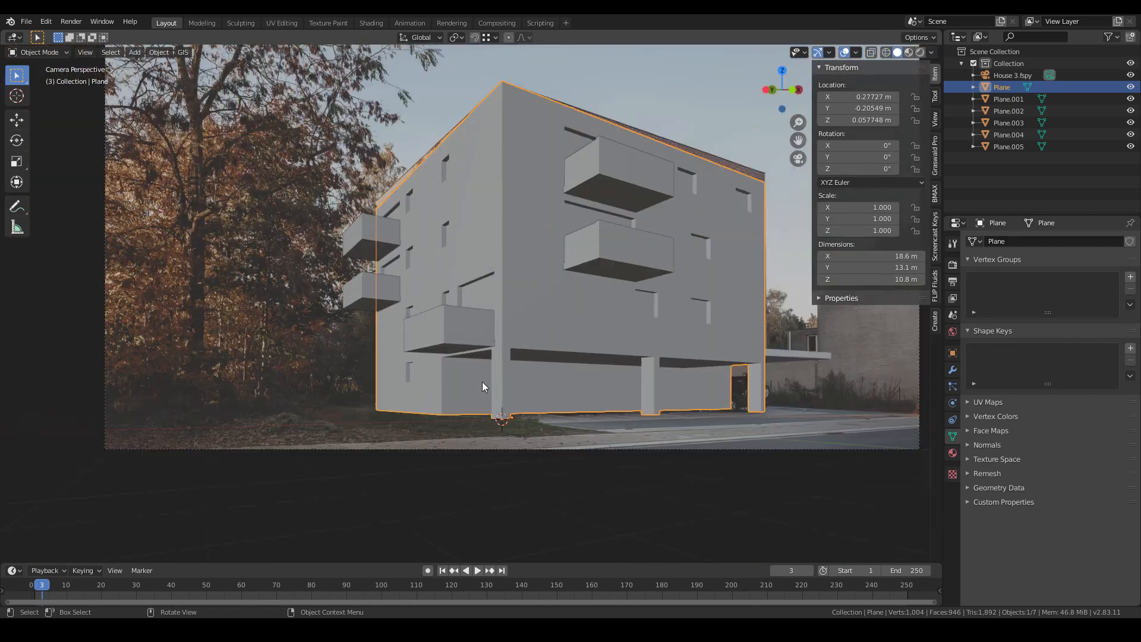
pyautogui.moveTo(483, 382)
pyautogui.mouseDown(button='middle')
pyautogui.moveTo(557, 418)
pyautogui.moveTo(540, 391)
pyautogui.moveTo(453, 394)
pyautogui.moveTo(527, 390)
pyautogui.mouseUp(button='middle')
pyautogui.press('KP_0')
pyautogui.press('z')
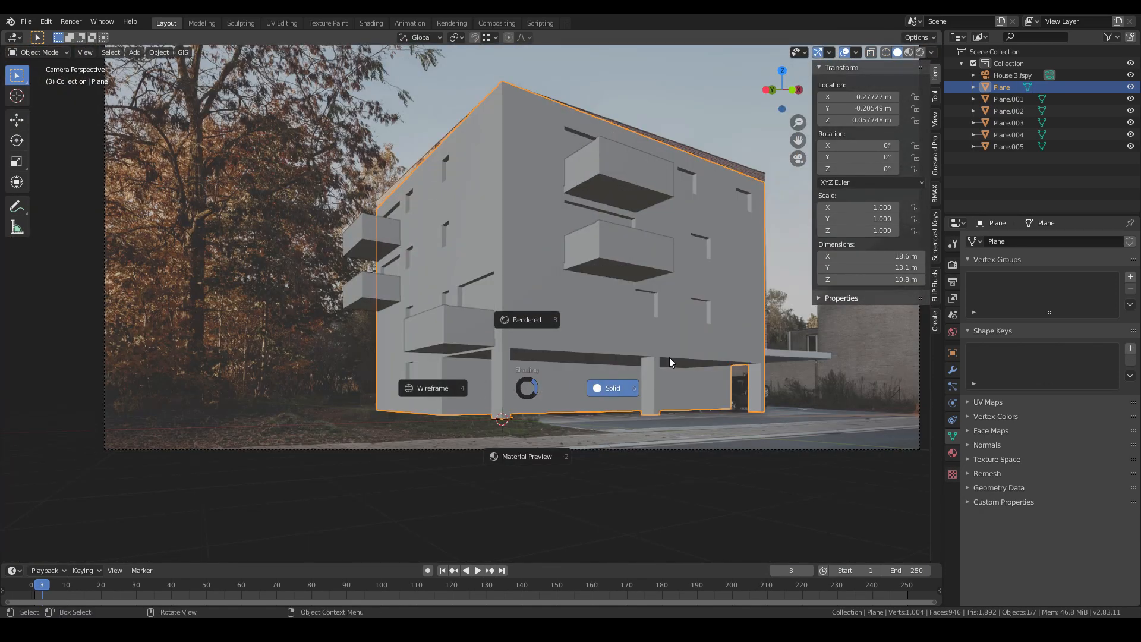
pyautogui.click(704, 383)
pyautogui.scroll(3, 655, 407)
pyautogui.press('z')
pyautogui.click(463, 433)
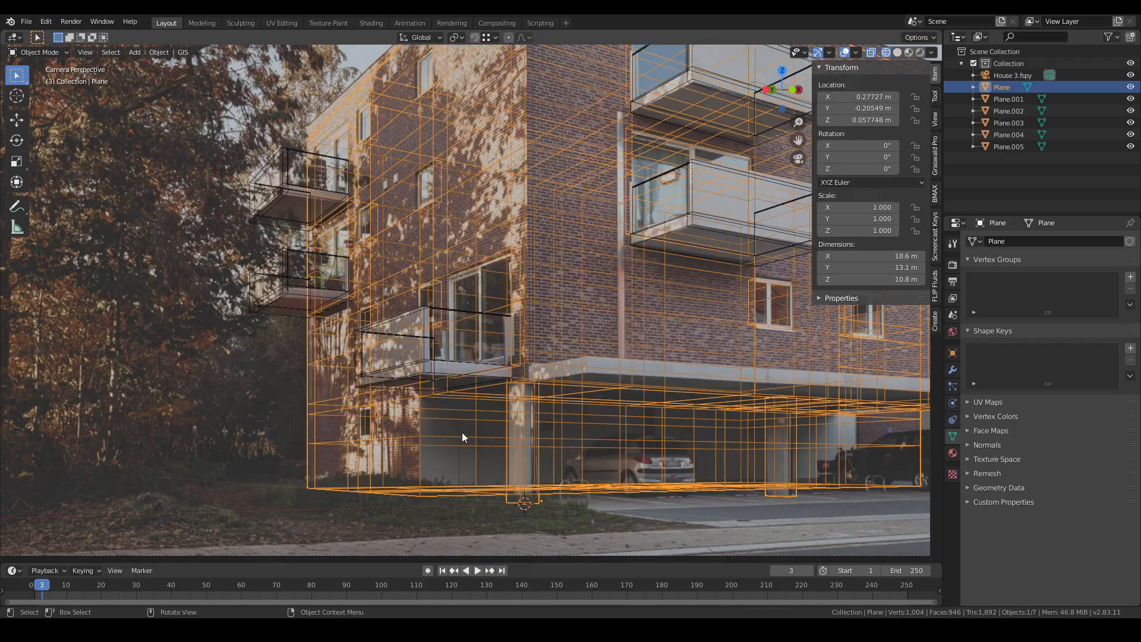
pyautogui.keyDown('shift'); pyautogui.moveTo(537, 446); pyautogui.dragTo(465, 382, button='middle'); pyautogui.keyUp('shift')
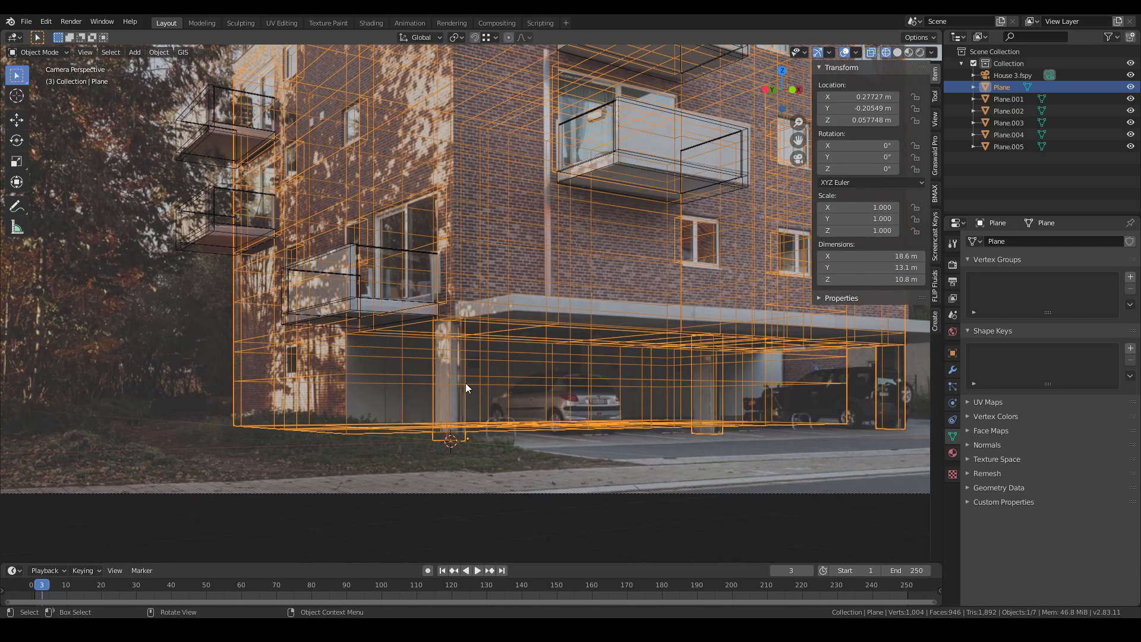
pyautogui.scroll(4, 465, 382)
pyautogui.keyDown('shift'); pyautogui.moveTo(440, 470); pyautogui.dragTo(548, 362, button='middle'); pyautogui.keyUp('shift')
pyautogui.keyDown('shift'); pyautogui.moveTo(710, 373); pyautogui.dragTo(273, 426, button='middle'); pyautogui.keyUp('shift')
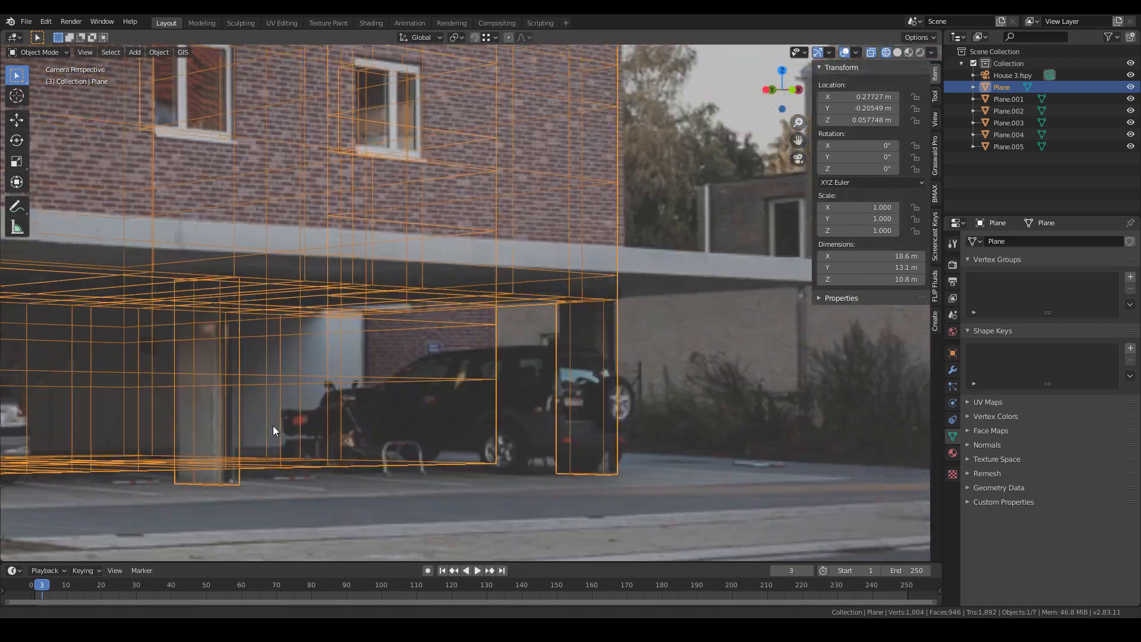
pyautogui.keyDown('shift'); pyautogui.moveTo(344, 437); pyautogui.dragTo(569, 412, button='middle'); pyautogui.keyUp('shift')
pyautogui.scroll(-5, 569, 413)
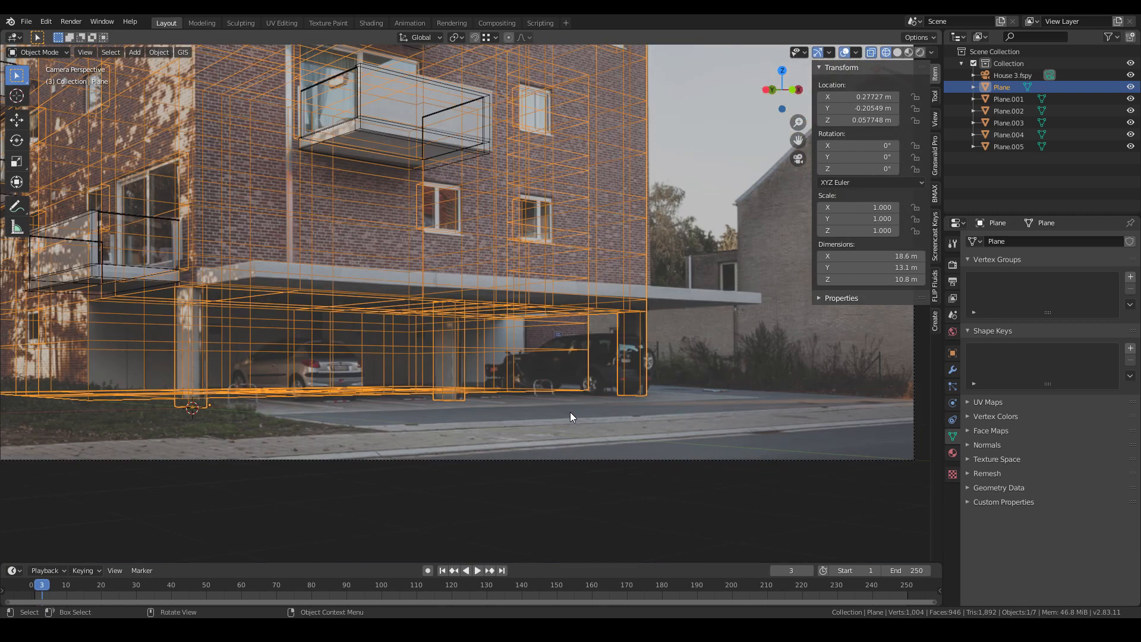
pyautogui.scroll(2, 686, 429)
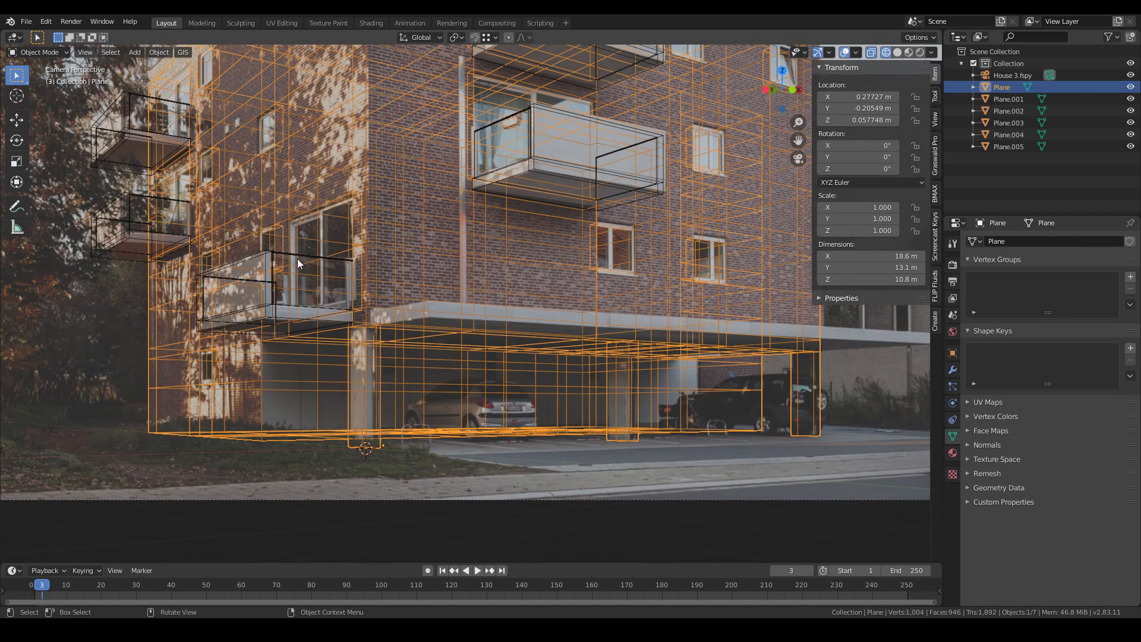
pyautogui.keyDown('shift'); pyautogui.moveTo(430, 285); pyautogui.dragTo(367, 397, button='middle'); pyautogui.keyUp('shift')
pyautogui.keyDown('shift'); pyautogui.moveTo(533, 340); pyautogui.dragTo(444, 331, button='middle'); pyautogui.keyUp('shift')
pyautogui.scroll(-4, 444, 332)
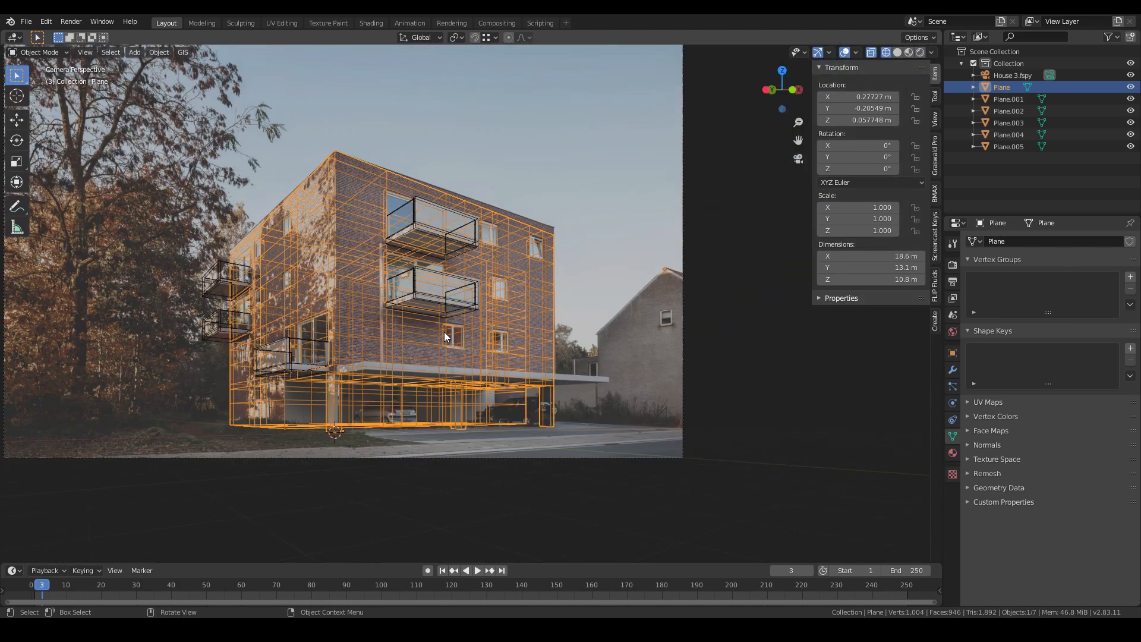
pyautogui.scroll(2, 570, 410)
pyautogui.keyDown('shift'); pyautogui.moveTo(394, 409); pyautogui.dragTo(458, 372, button='middle'); pyautogui.keyUp('shift')
pyautogui.scroll(3, 320, 408)
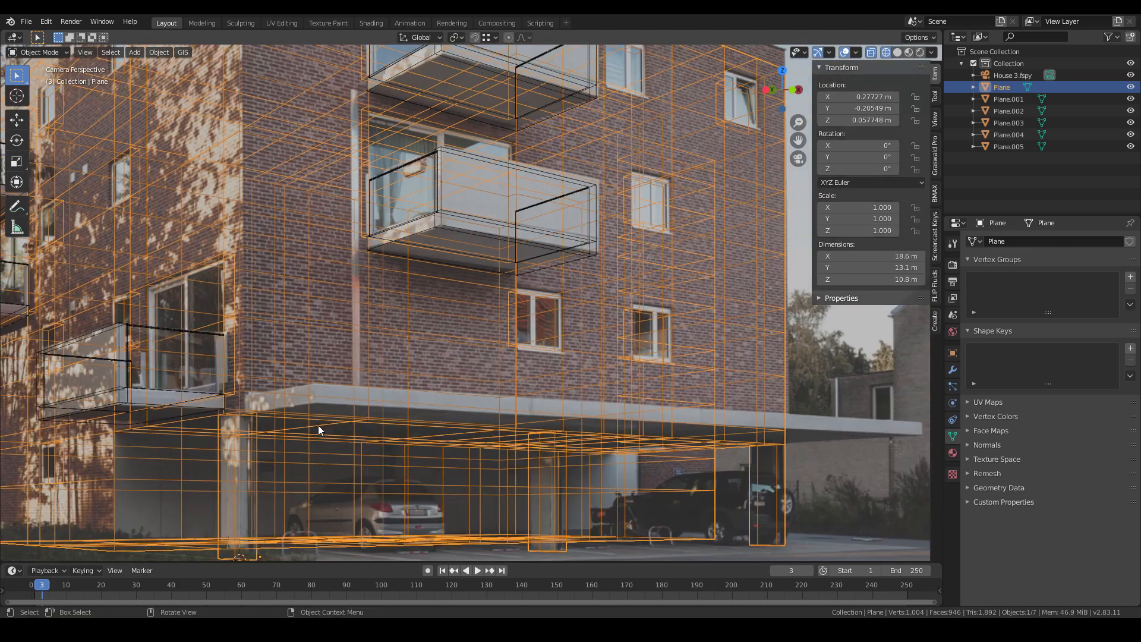
pyautogui.hotkey('shift', 'z')
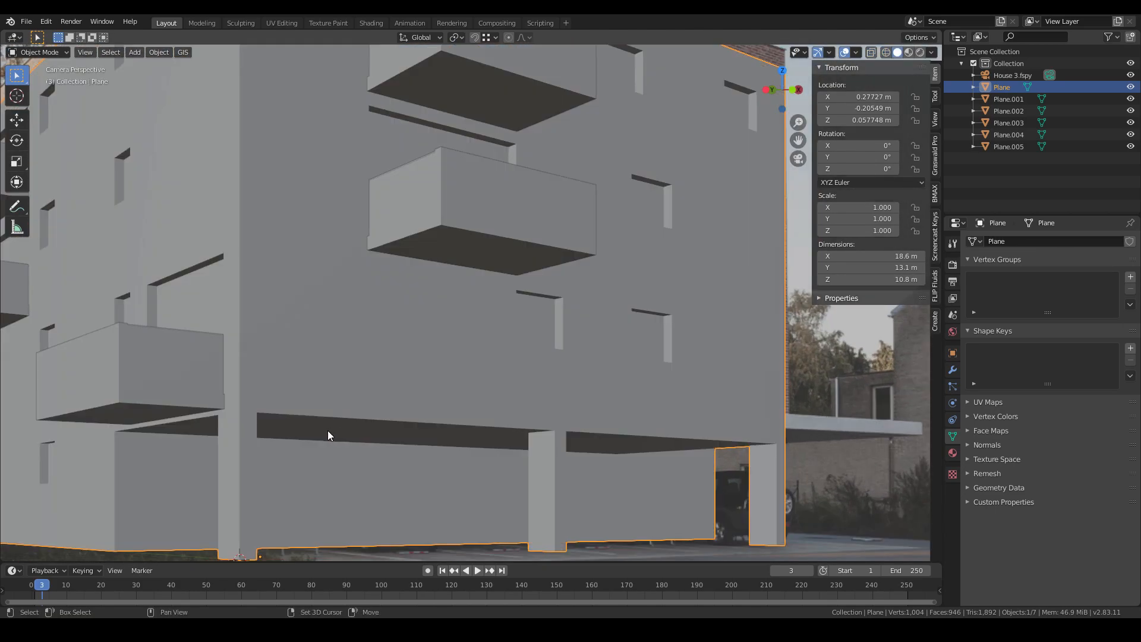
pyautogui.scroll(3, 327, 430)
pyautogui.hotkey('shift', 'z')
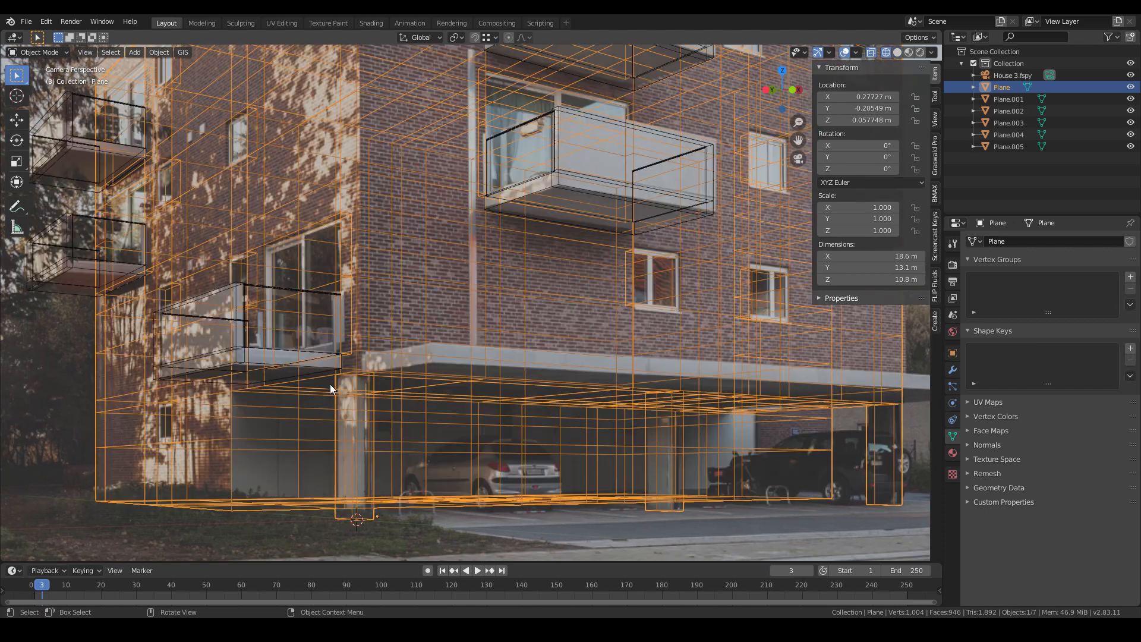
pyautogui.hotkey('shift', 'z')
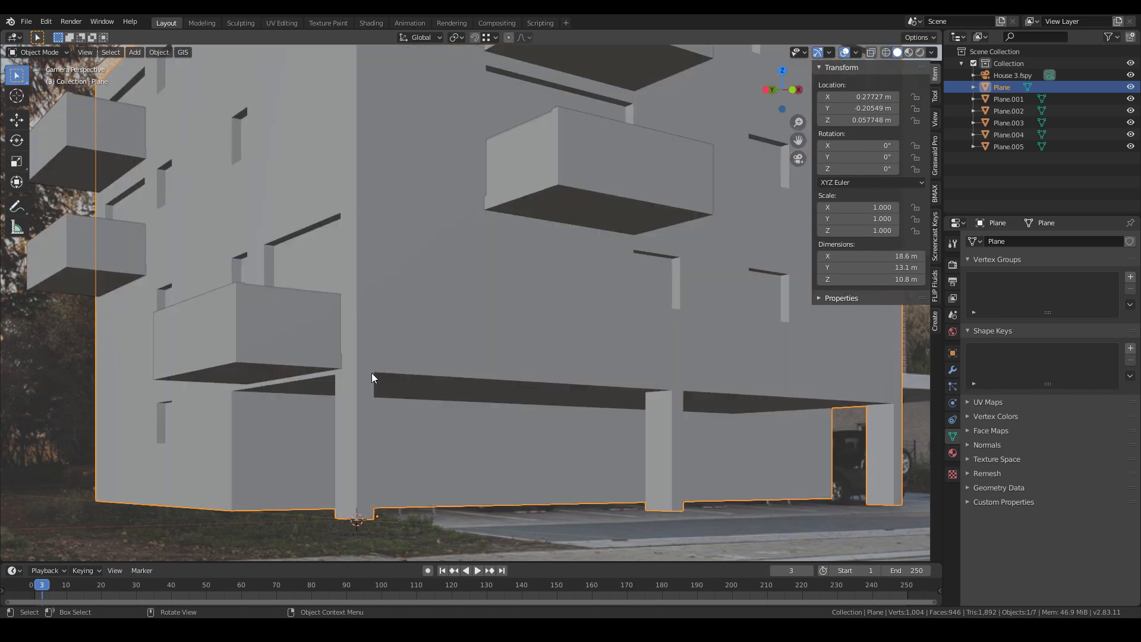
# - Snap the 3D cursor to the vertex at the canopy's corner beneath the side balcony
pyautogui.rightClick(377, 362)
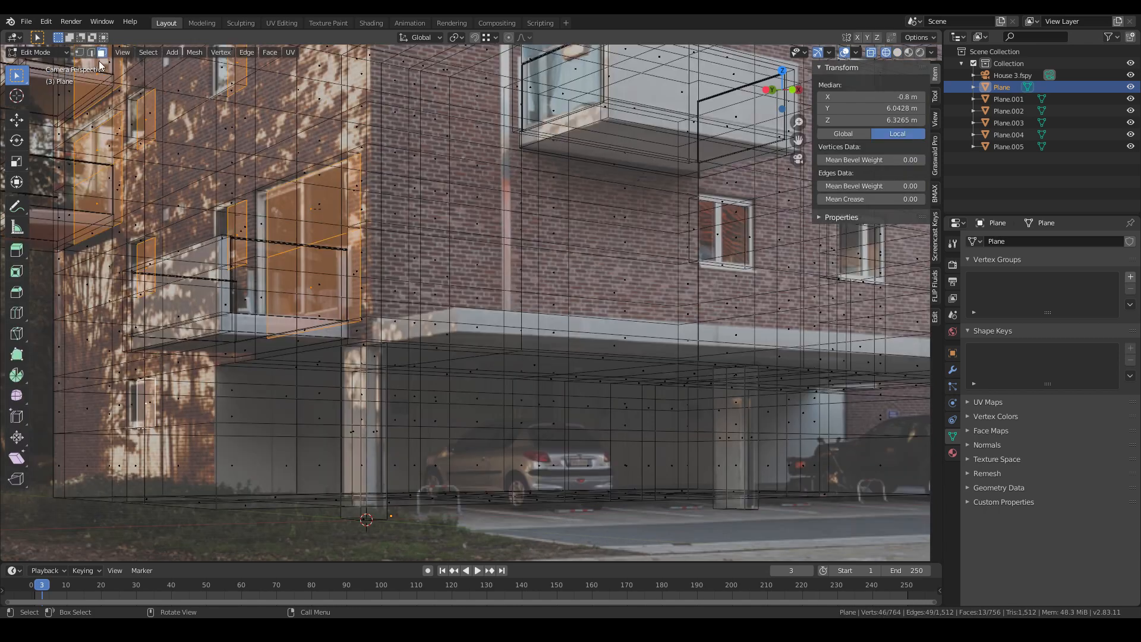
pyautogui.click(82, 52)
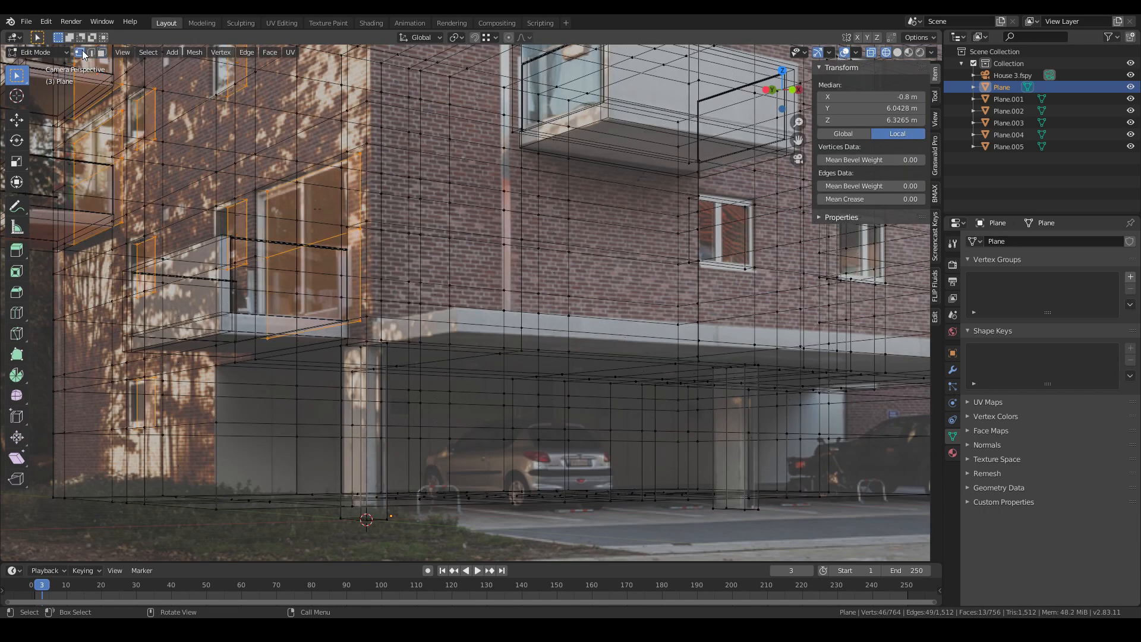
pyautogui.click(359, 336)
pyautogui.click(368, 340)
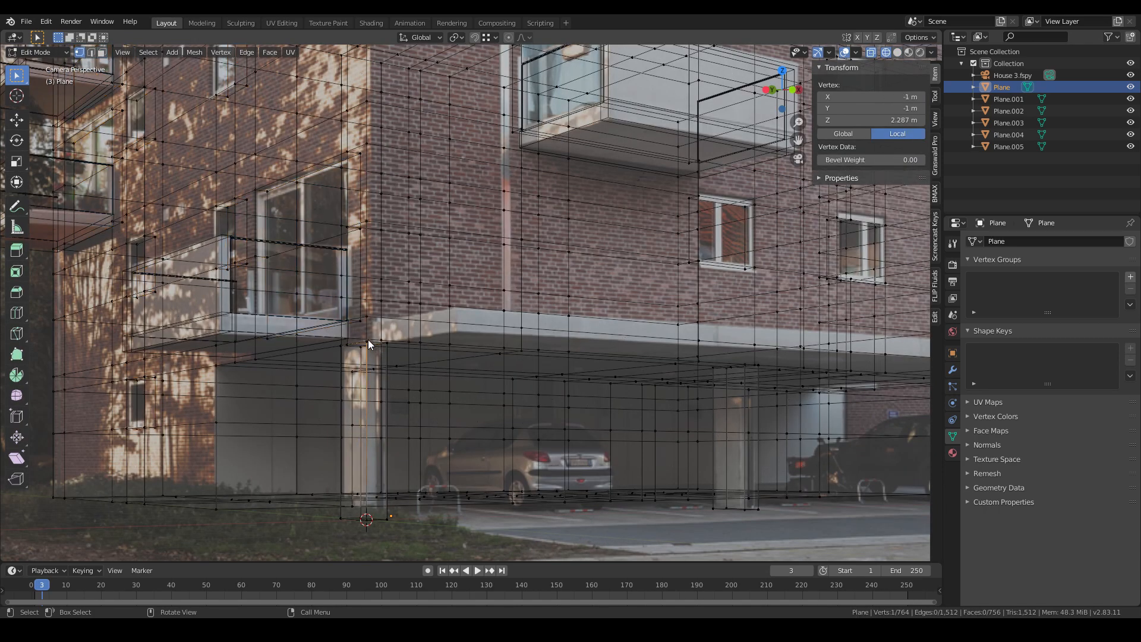
pyautogui.click(367, 341)
pyautogui.rightClick(368, 341)
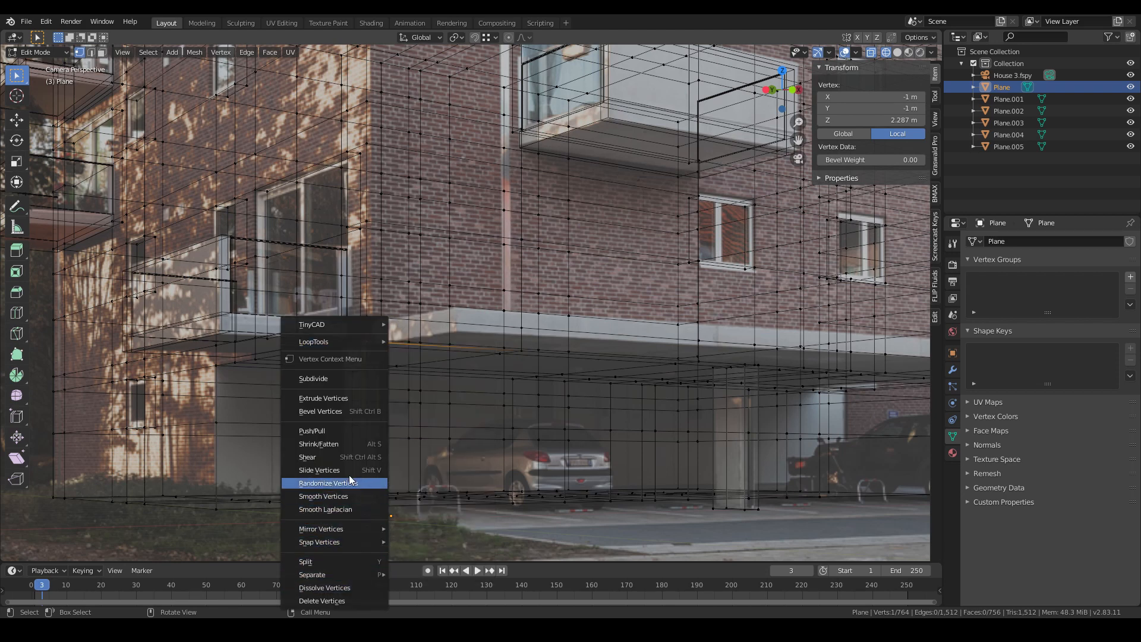
pyautogui.moveTo(360, 544)
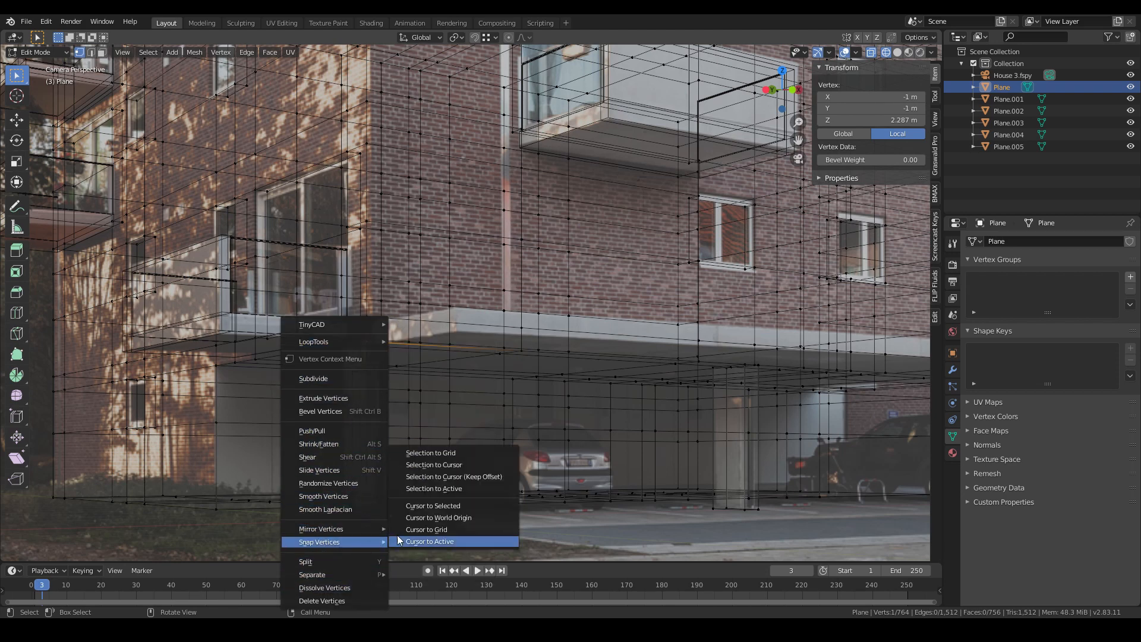
pyautogui.click(413, 506)
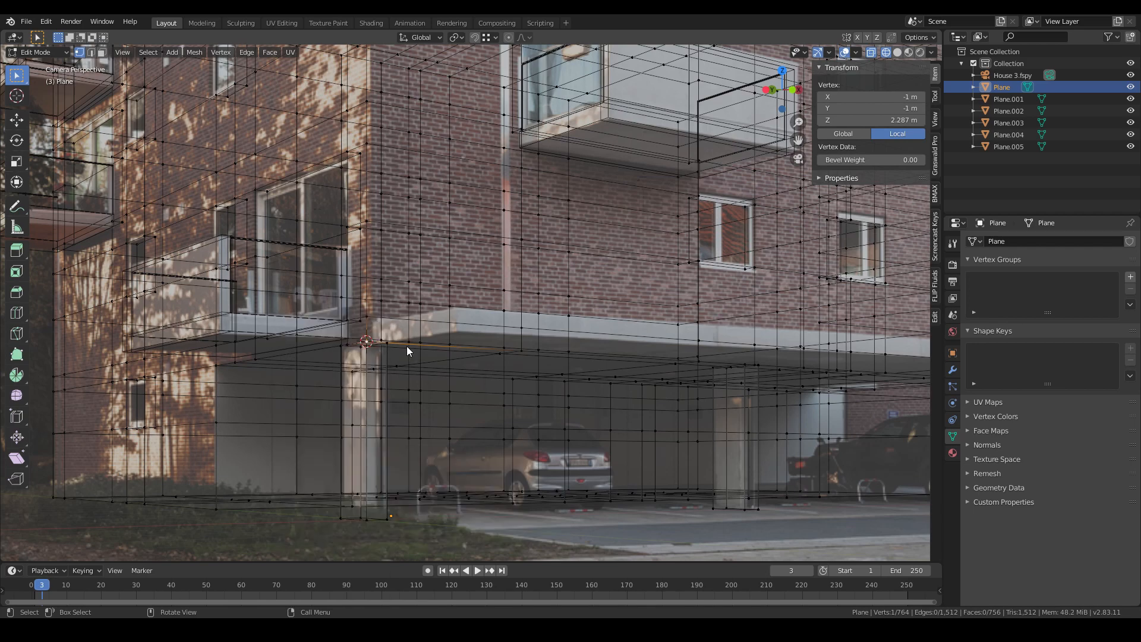
# - Add a new plane mesh at the 3D cursor and enter its edit mode
pyautogui.press('Tab')
pyautogui.hotkey('shift', 'a')
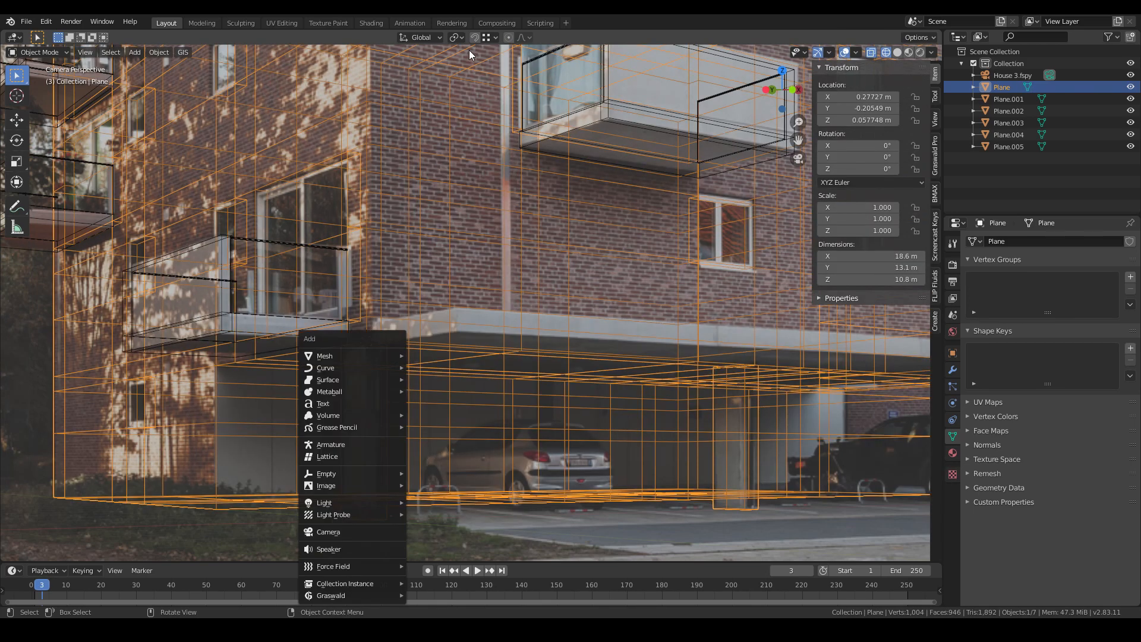
pyautogui.hotkey('shift', 'a')
pyautogui.moveTo(404, 226)
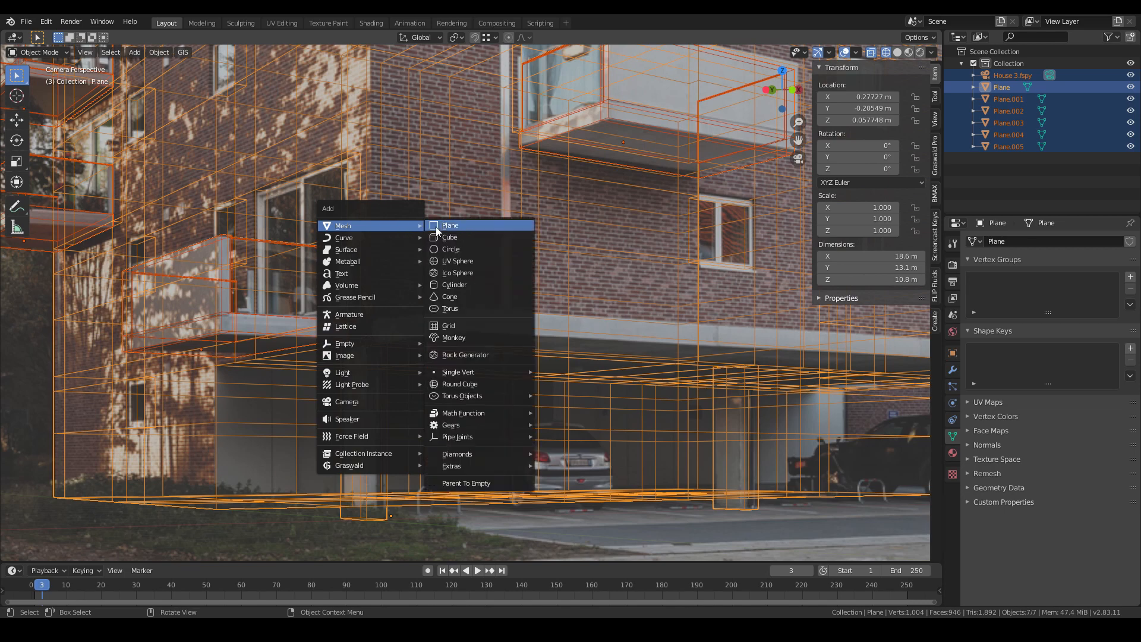
pyautogui.click(475, 226)
pyautogui.press('Tab')
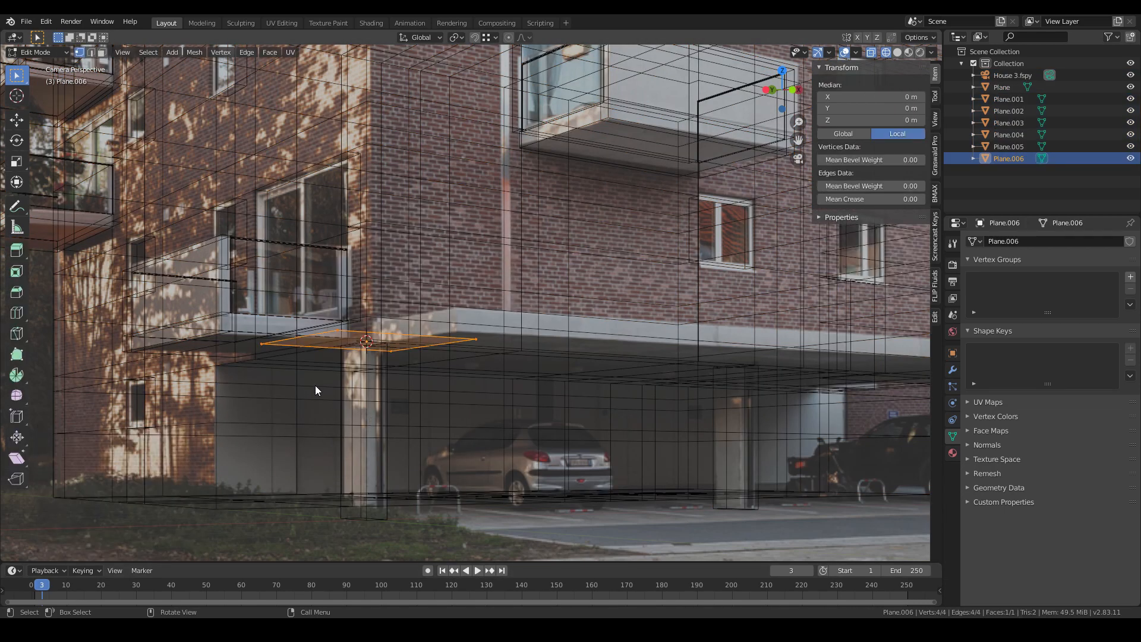
# - Move the plane so its corner sits at the canopy corner beneath the side balcony, adjusting it along Y
pyautogui.scroll(2, 285, 392)
pyautogui.press('g')
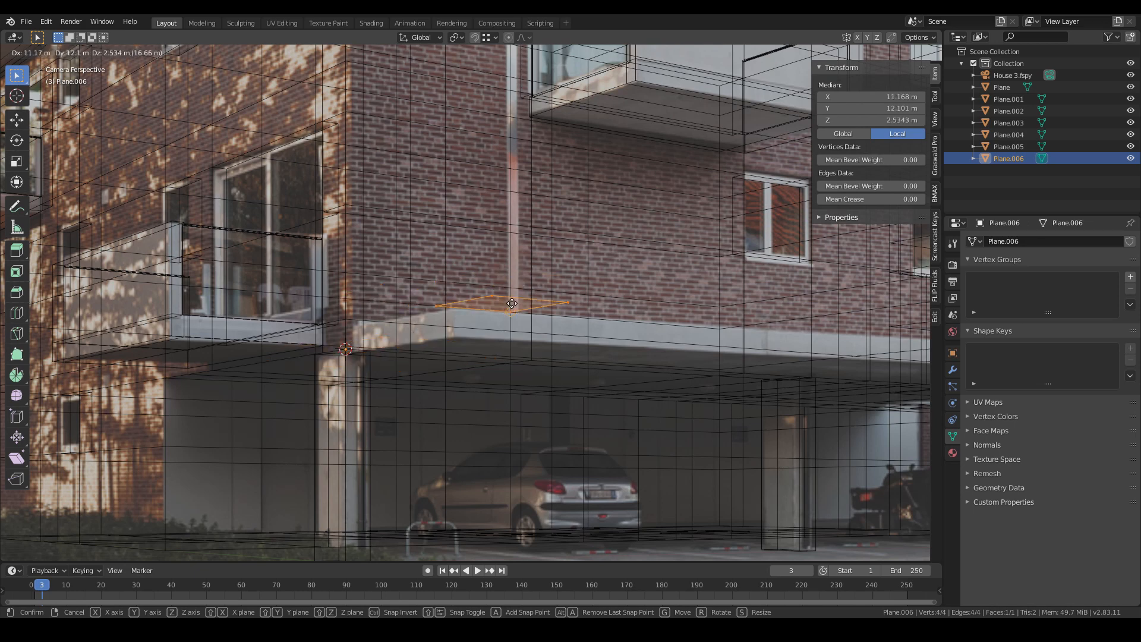
pyautogui.click(347, 354)
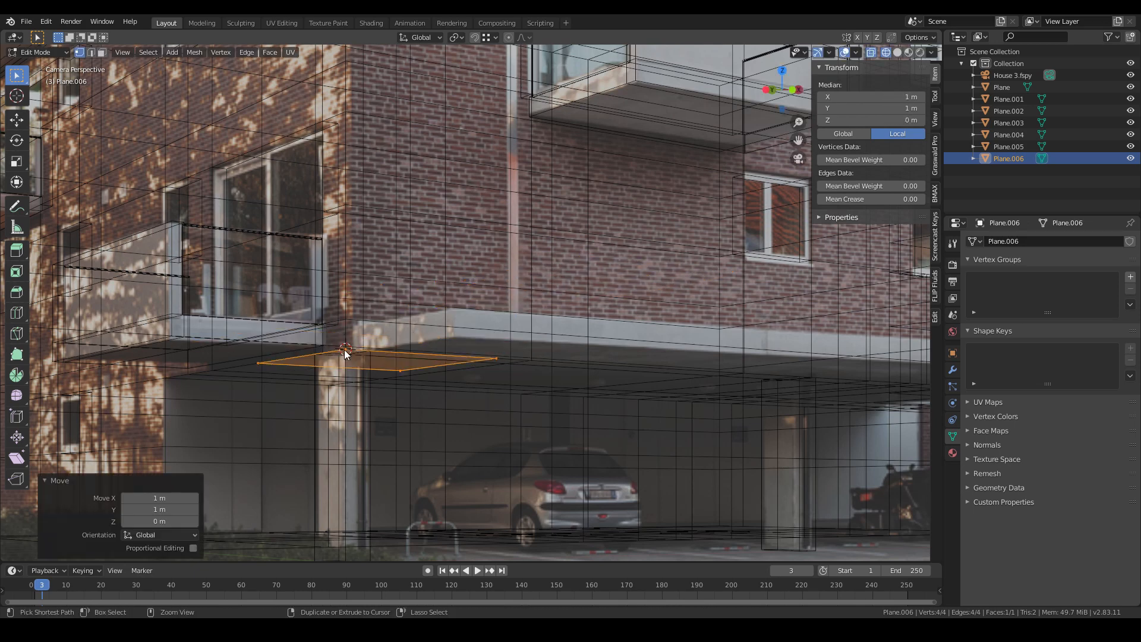
pyautogui.press('g')
pyautogui.press('y')
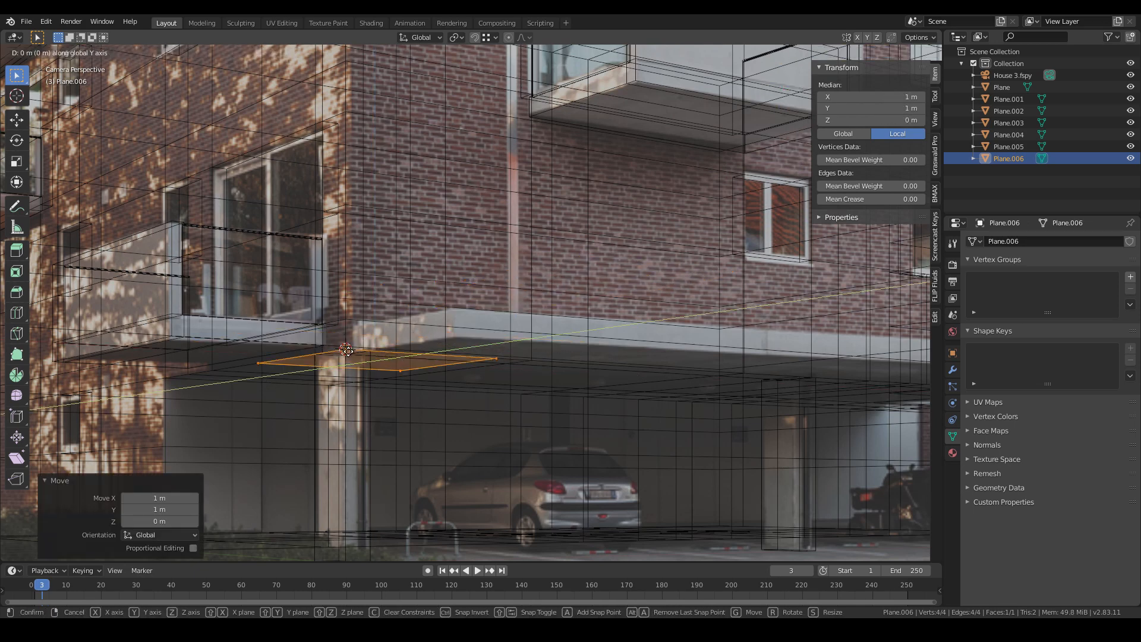
pyautogui.click(427, 335)
pyautogui.press('g')
pyautogui.press('y')
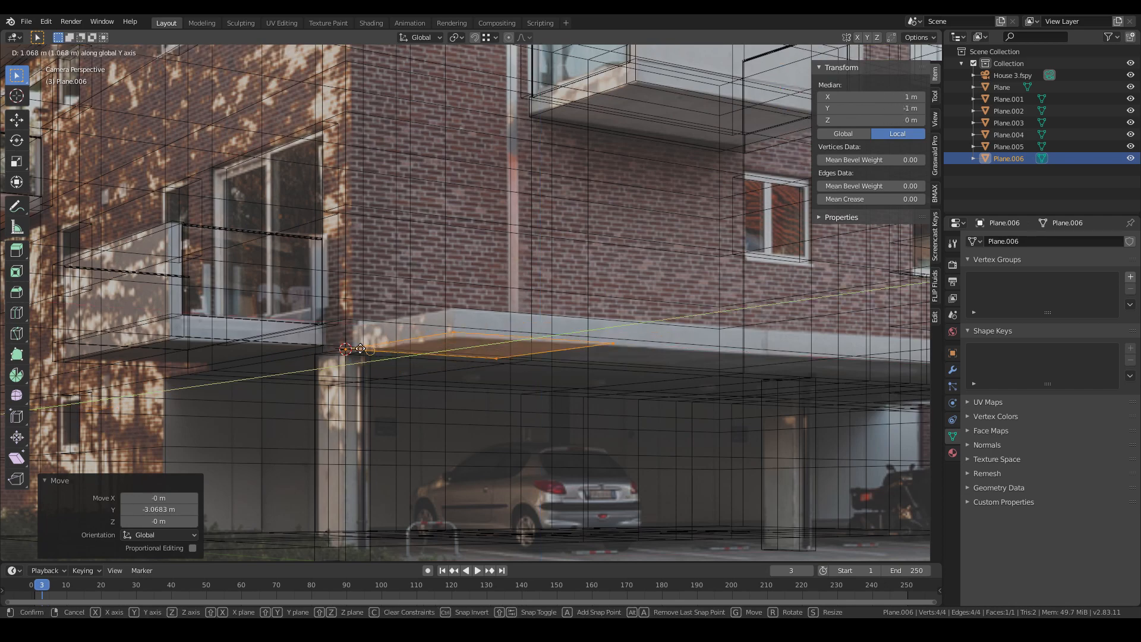
pyautogui.click(351, 348)
# - Select the plane's far edge and stretch it along X to the canopy's outer end in the photo
pyautogui.scroll(2, 386, 357)
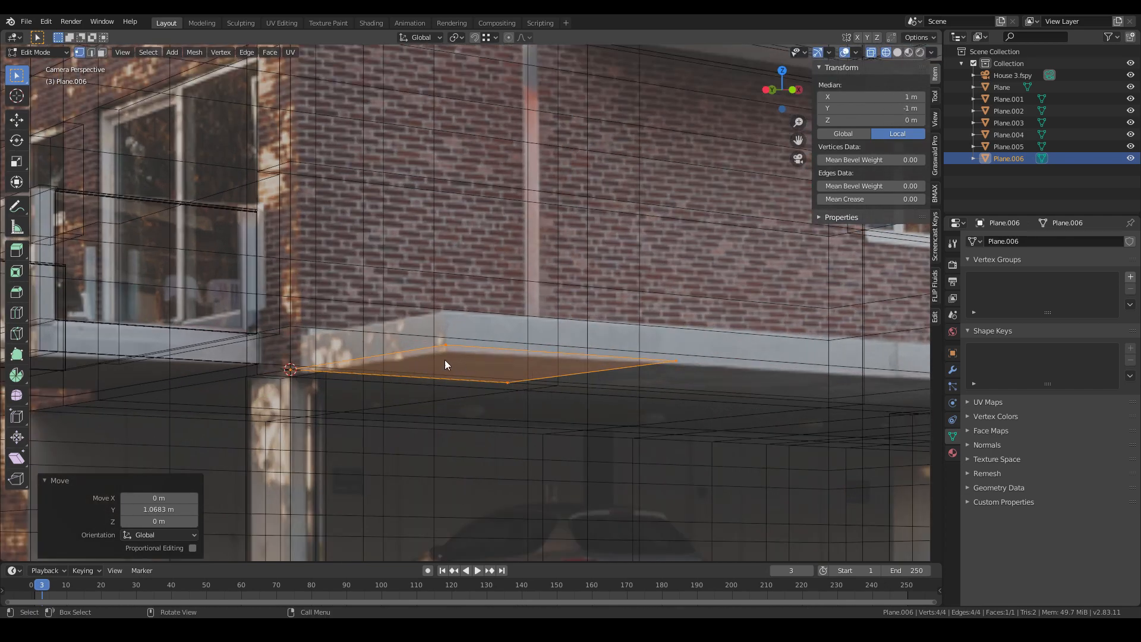
pyautogui.click(506, 382)
pyautogui.keyDown('shift'); pyautogui.moveTo(622, 347); pyautogui.dragTo(764, 402); pyautogui.keyUp('shift')
pyautogui.scroll(-4, 611, 395)
pyautogui.keyDown('shift'); pyautogui.moveTo(612, 394); pyautogui.dragTo(516, 398, button='middle'); pyautogui.keyUp('shift')
pyautogui.press('g')
pyautogui.press('x')
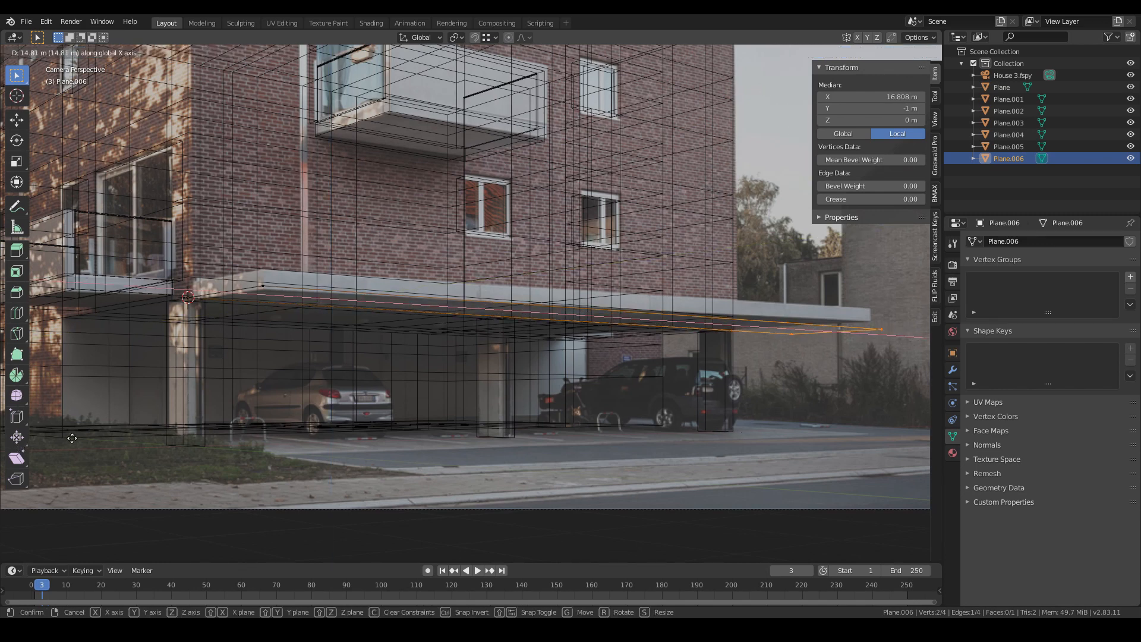
pyautogui.click(781, 377)
pyautogui.press('g')
pyautogui.press('x')
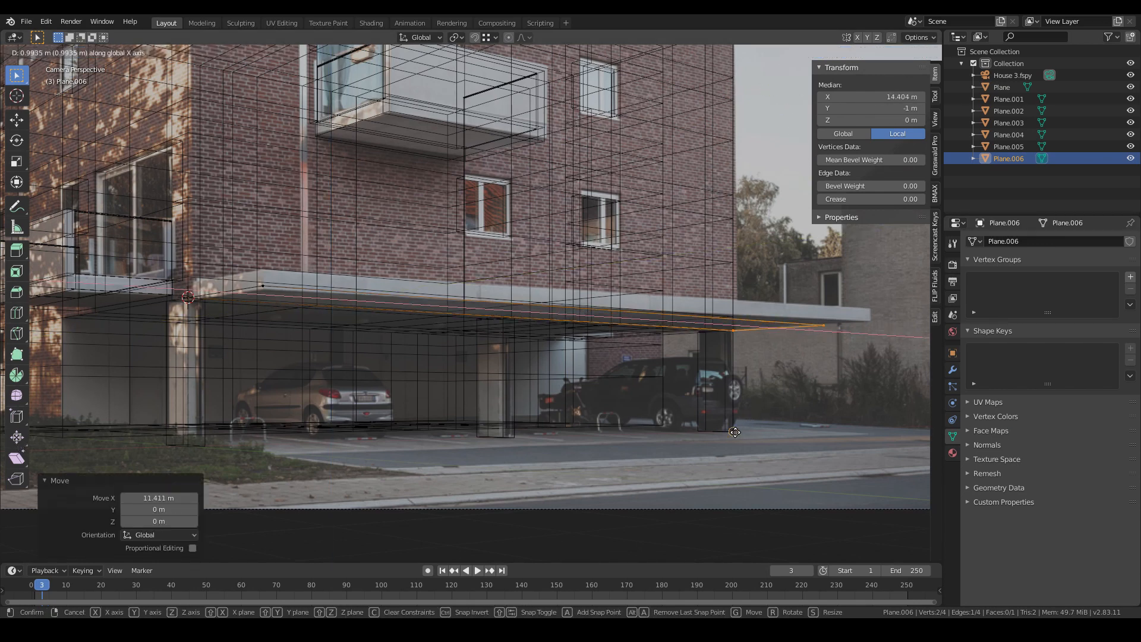
pyautogui.click(734, 432)
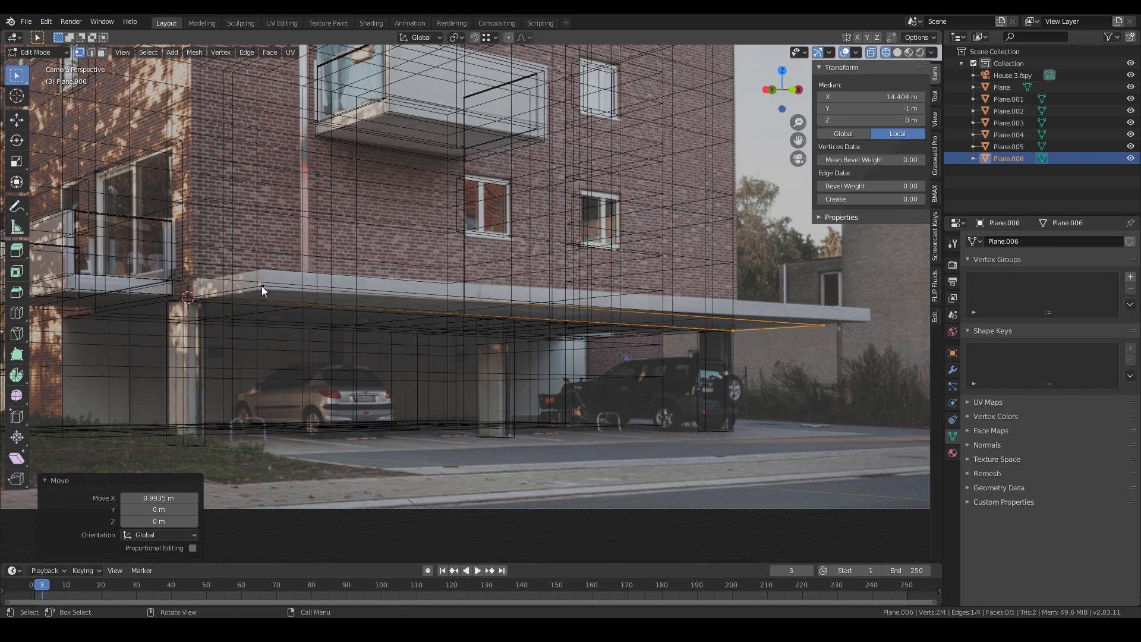
# - Extrude the whole canopy plane upward about 0.25 m to give the canopy thickness
pyautogui.press('a')
pyautogui.press('e')
pyautogui.click(313, 324)
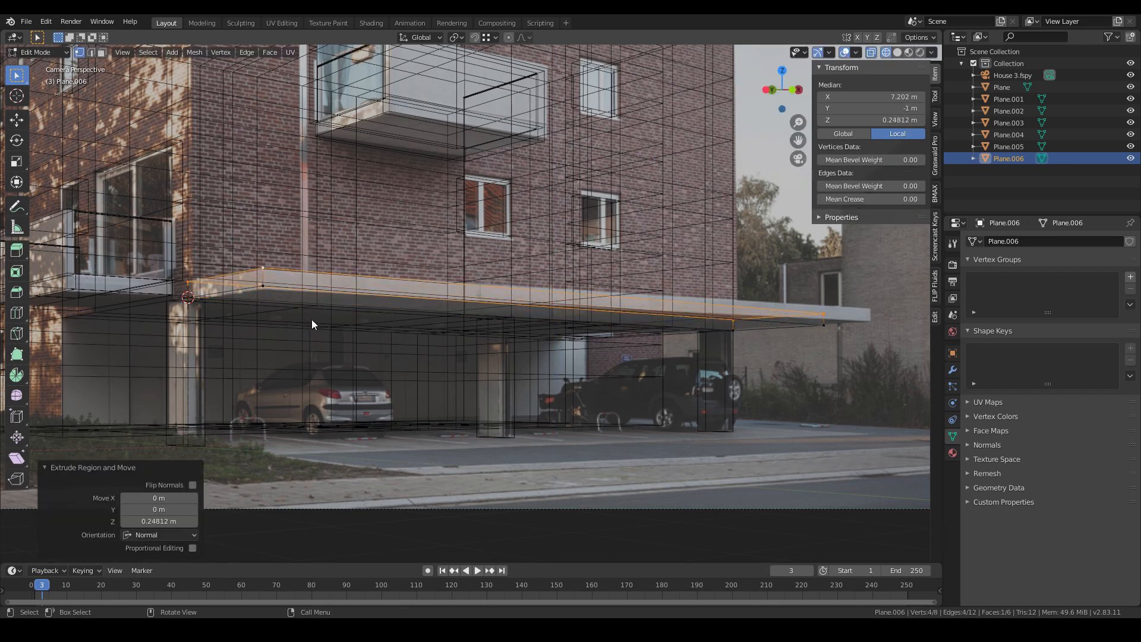
pyautogui.press('z')
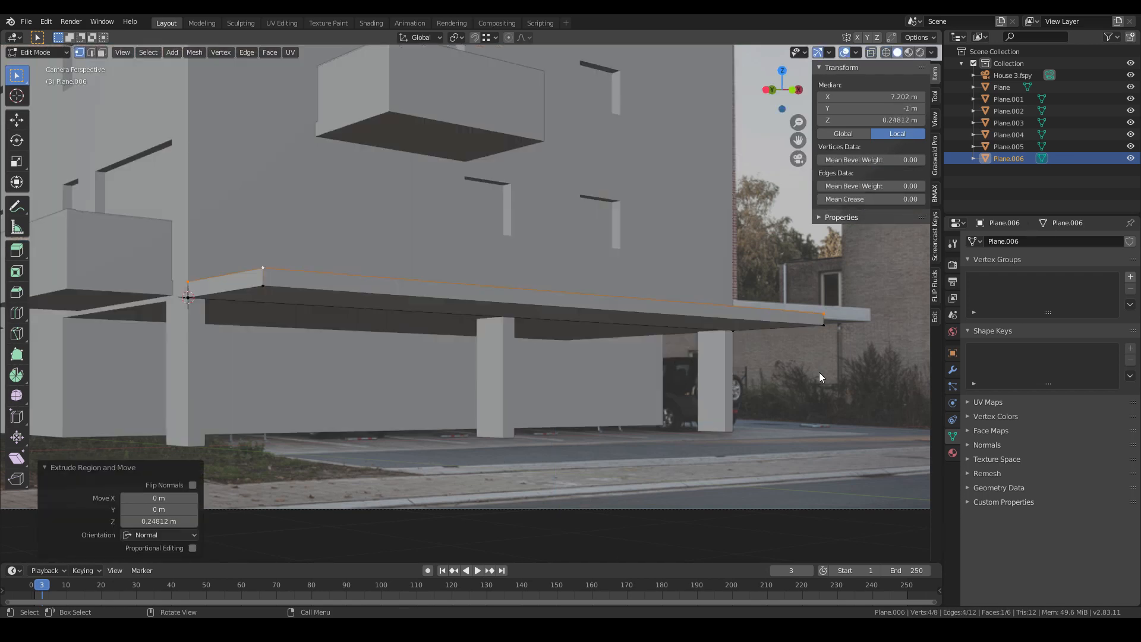
pyautogui.press('z')
pyautogui.press('a')
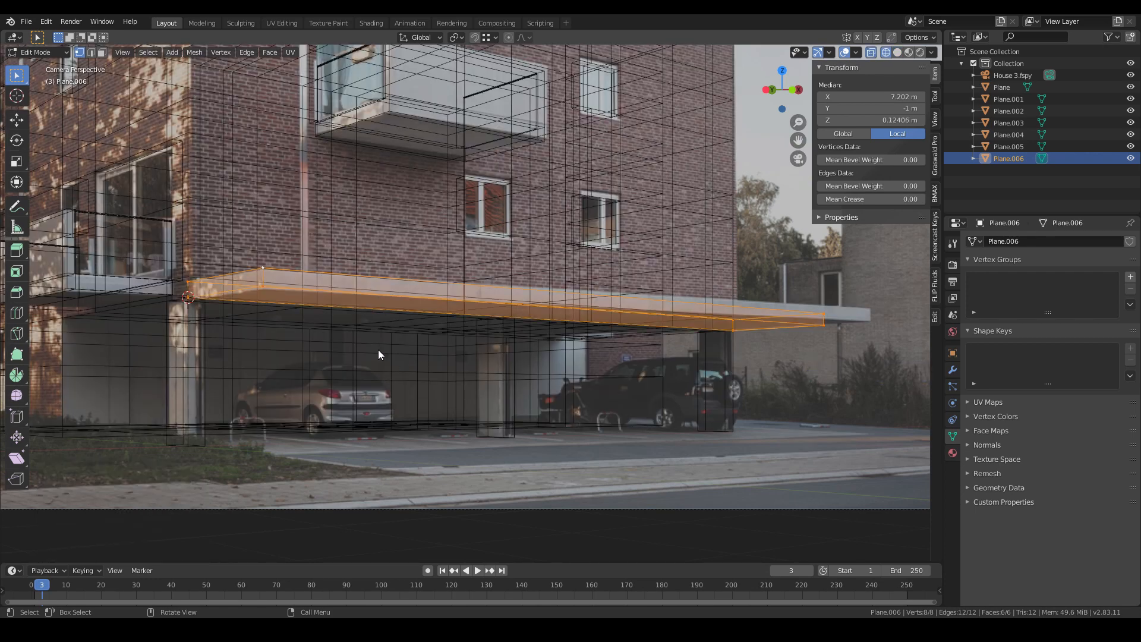
# - Box-select the canopy's vertices at the building corner and nudge them about 0.09 m along X
pyautogui.hotkey('alt', 'a')
pyautogui.moveTo(157, 235); pyautogui.dragTo(291, 344)
pyautogui.press('g')
pyautogui.press('x')
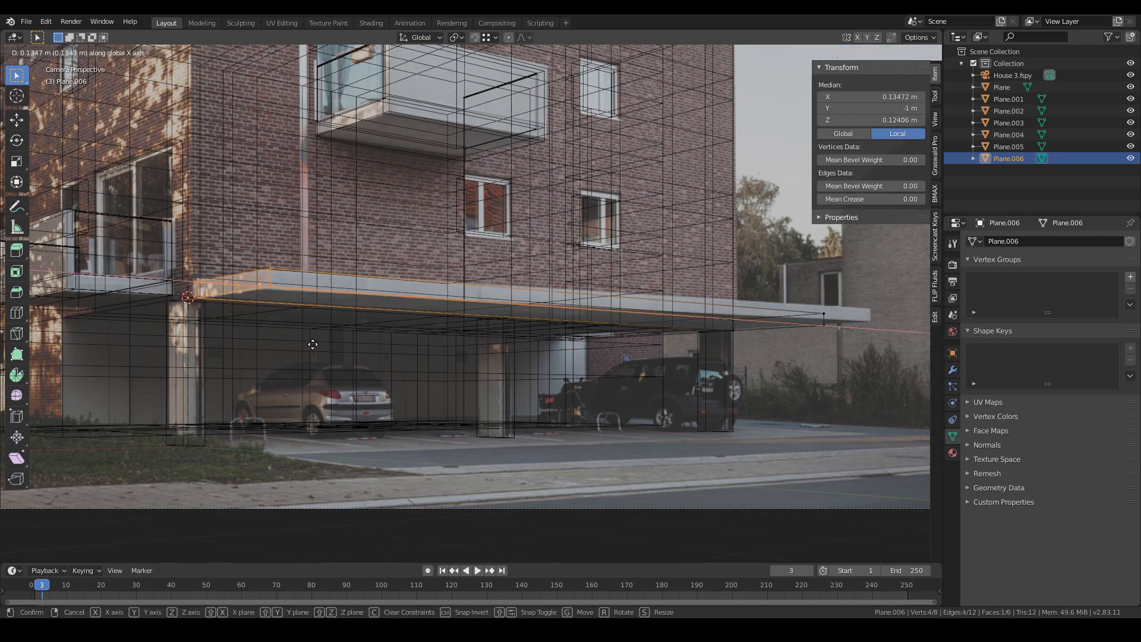
pyautogui.click(312, 344)
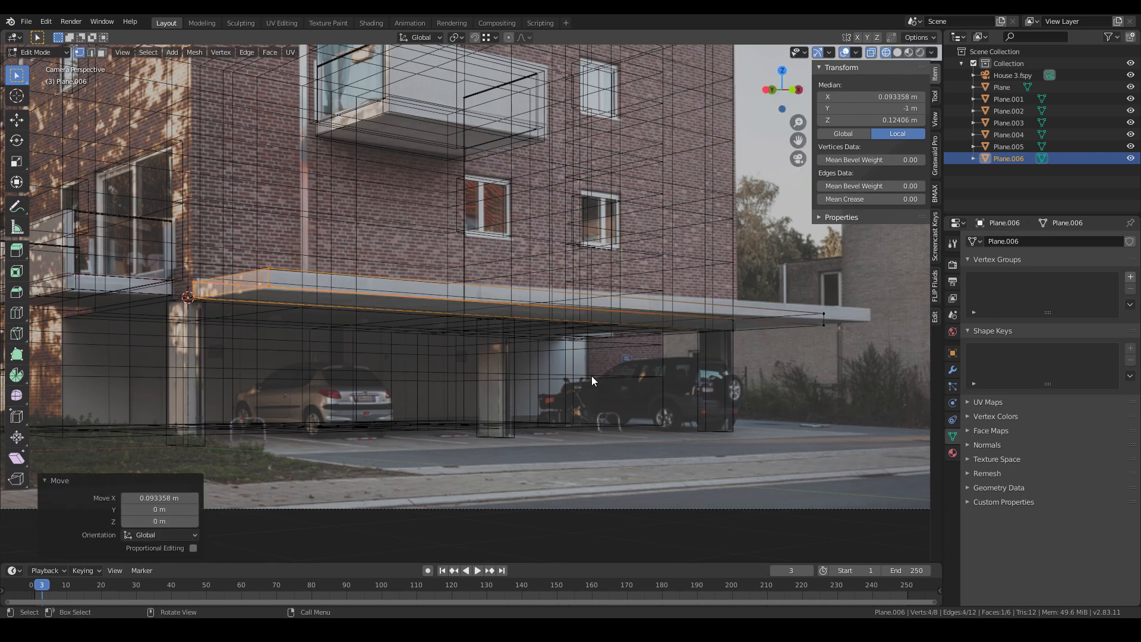
# - Box-select the canopy's outer-end vertices and move them to line up with the photo's canopy
pyautogui.moveTo(710, 300); pyautogui.dragTo(863, 368)
pyautogui.press('g')
pyautogui.press('y')
pyautogui.click(859, 367)
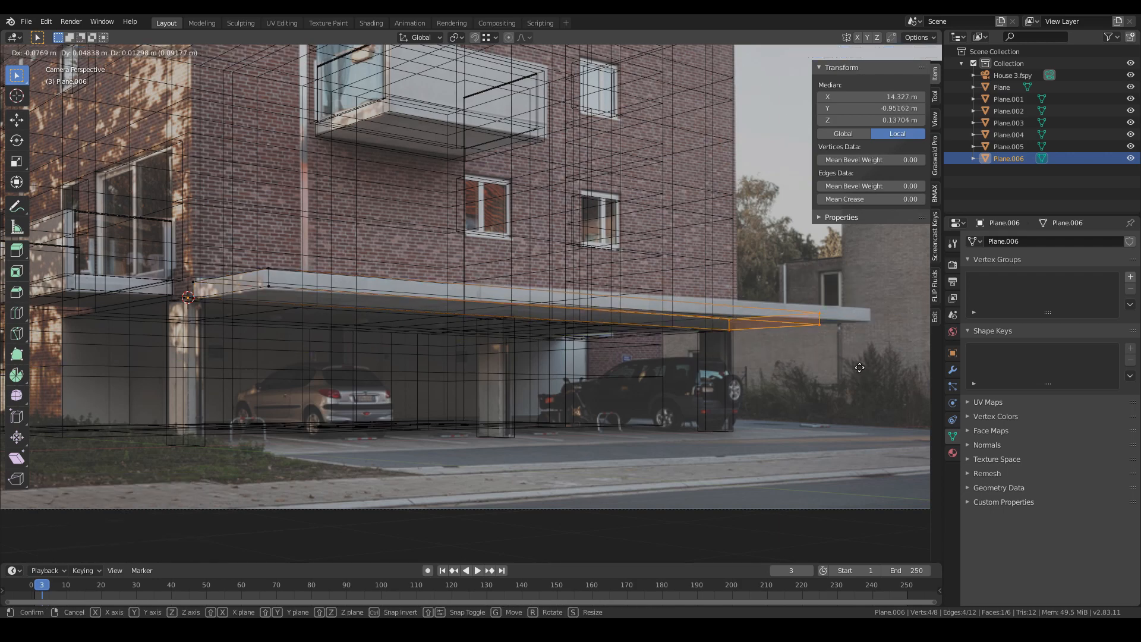
# - Inspect the finished canopy and building against the photo through the camera view in solid shading
pyautogui.press('Tab')
pyautogui.hotkey('shift', 'z')
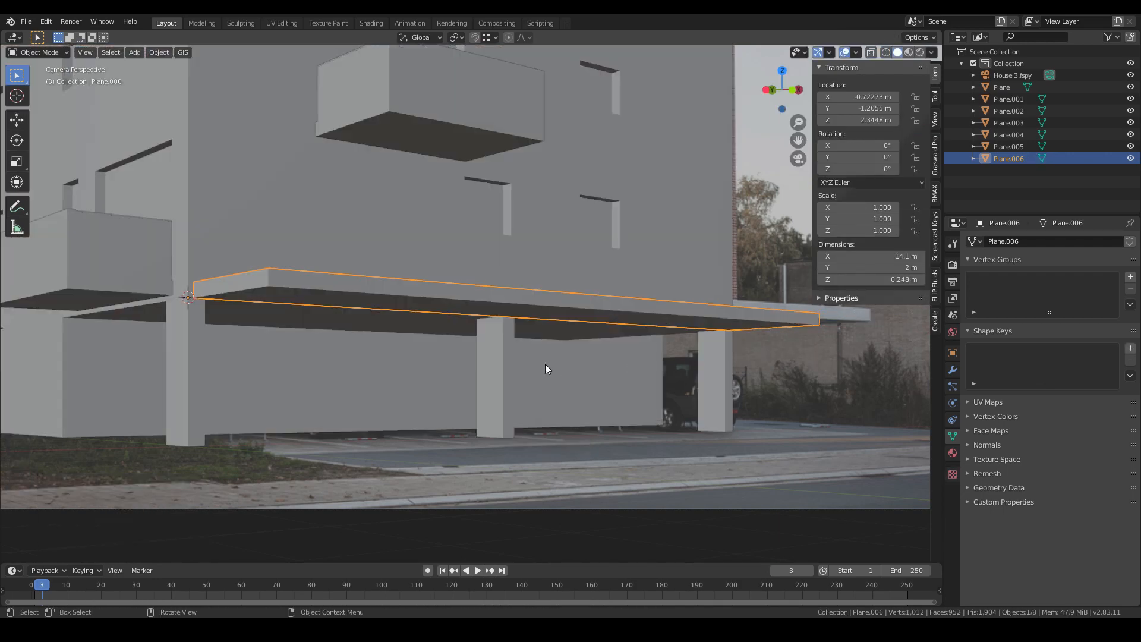
pyautogui.scroll(-7, 544, 363)
pyautogui.keyDown('shift'); pyautogui.moveTo(592, 381); pyautogui.dragTo(619, 404, button='middle'); pyautogui.keyUp('shift')
pyautogui.scroll(4, 547, 430)
pyautogui.keyDown('shift'); pyautogui.moveTo(529, 412); pyautogui.dragTo(512, 422, button='middle'); pyautogui.keyUp('shift')
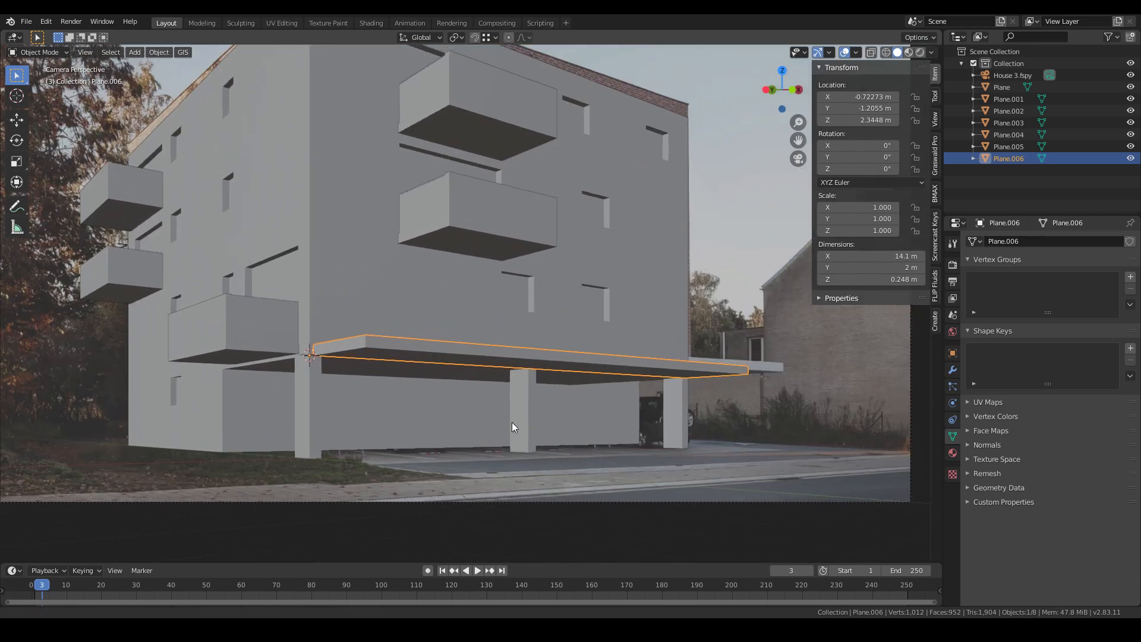
pyautogui.scroll(-2, 512, 422)
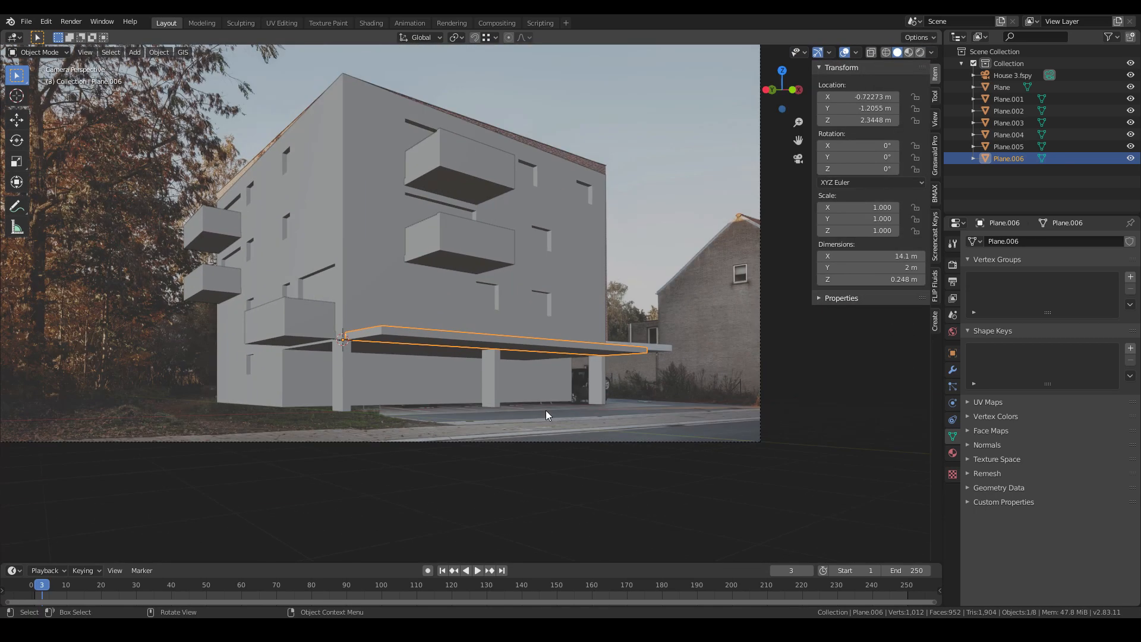
pyautogui.scroll(-2, 484, 410)
pyautogui.scroll(4, 513, 401)
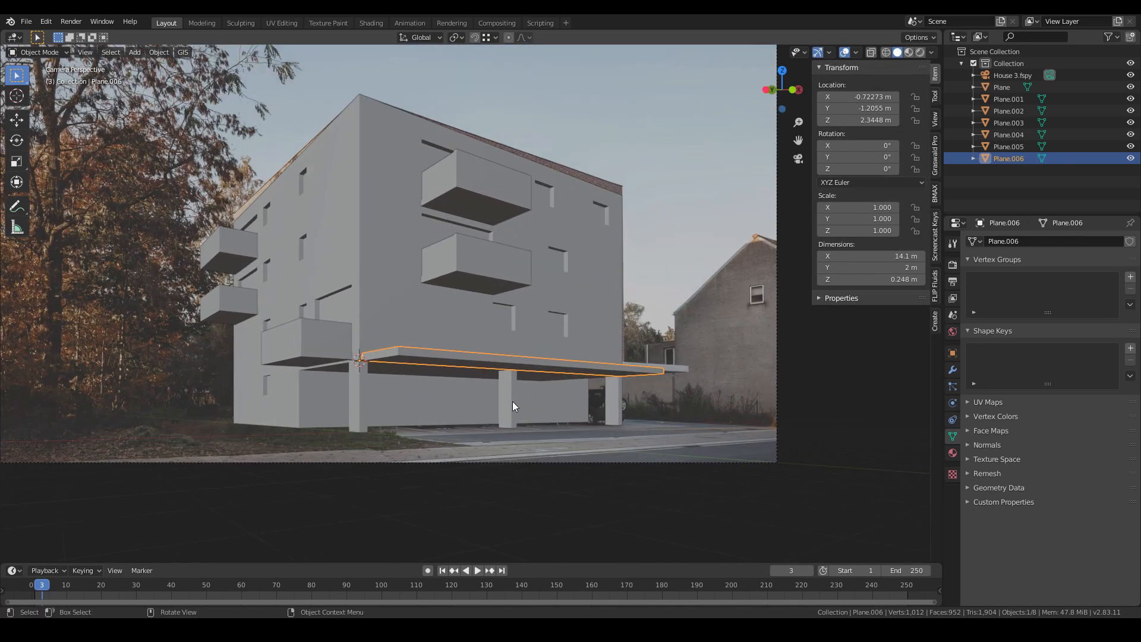
pyautogui.scroll(-2, 420, 369)
pyautogui.click(778, 304)
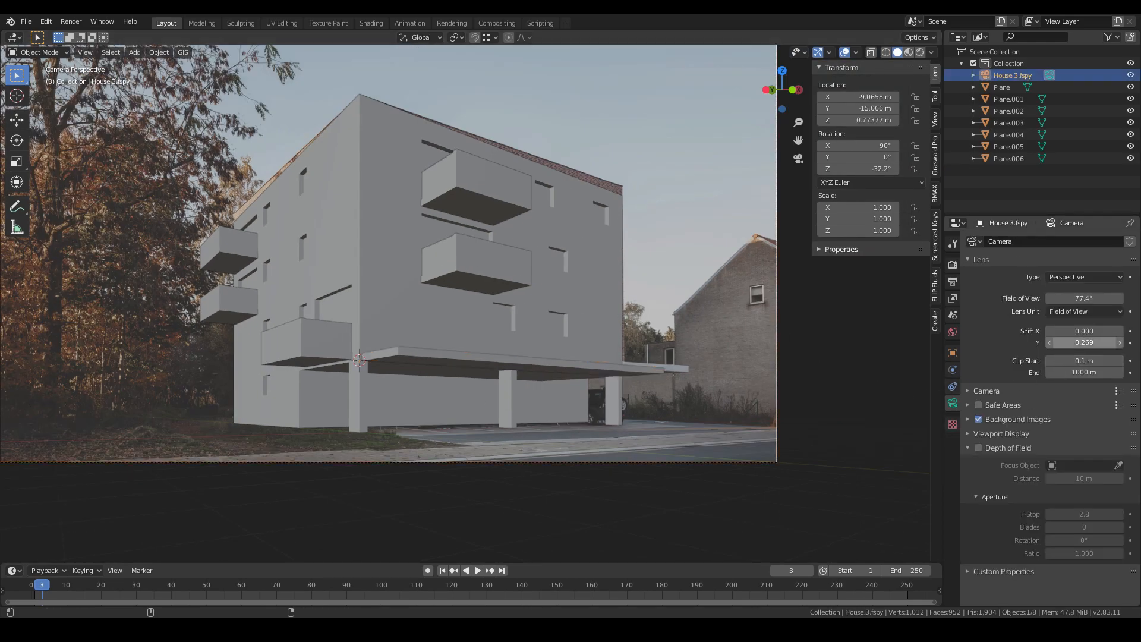
pyautogui.scroll(2, 548, 333)
pyautogui.scroll(-3, 547, 332)
pyautogui.scroll(1, 422, 344)
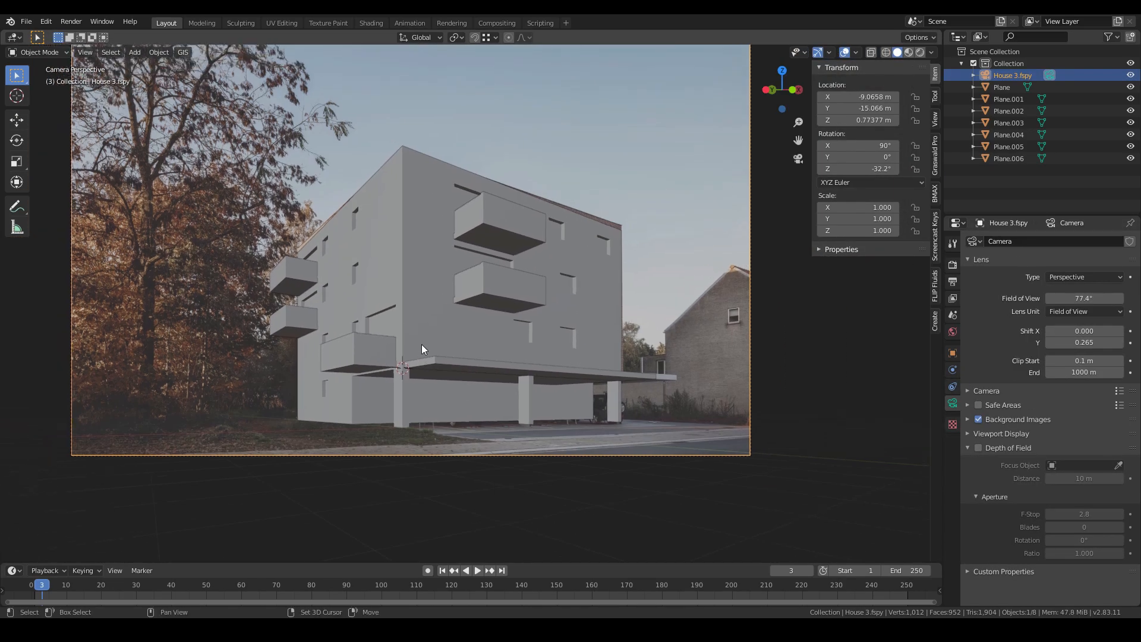
pyautogui.scroll(2, 515, 390)
pyautogui.keyDown('shift'); pyautogui.moveTo(515, 390); pyautogui.dragTo(478, 337, button='middle'); pyautogui.keyUp('shift')
pyautogui.scroll(-2, 528, 416)
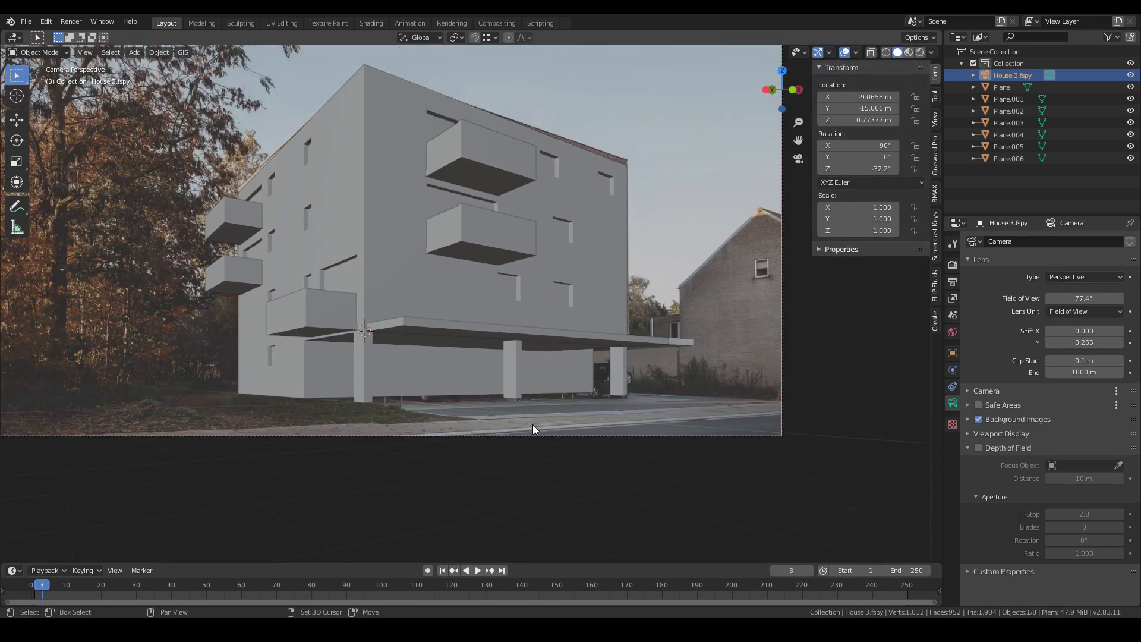
pyautogui.keyDown('shift'); pyautogui.moveTo(364, 403); pyautogui.dragTo(364, 403, button='right'); pyautogui.keyUp('shift')
# - Add a plane for the ground and scale it by about 6.16, then enter its edit mode
pyautogui.hotkey('shift', 'a')
pyautogui.moveTo(348, 363)
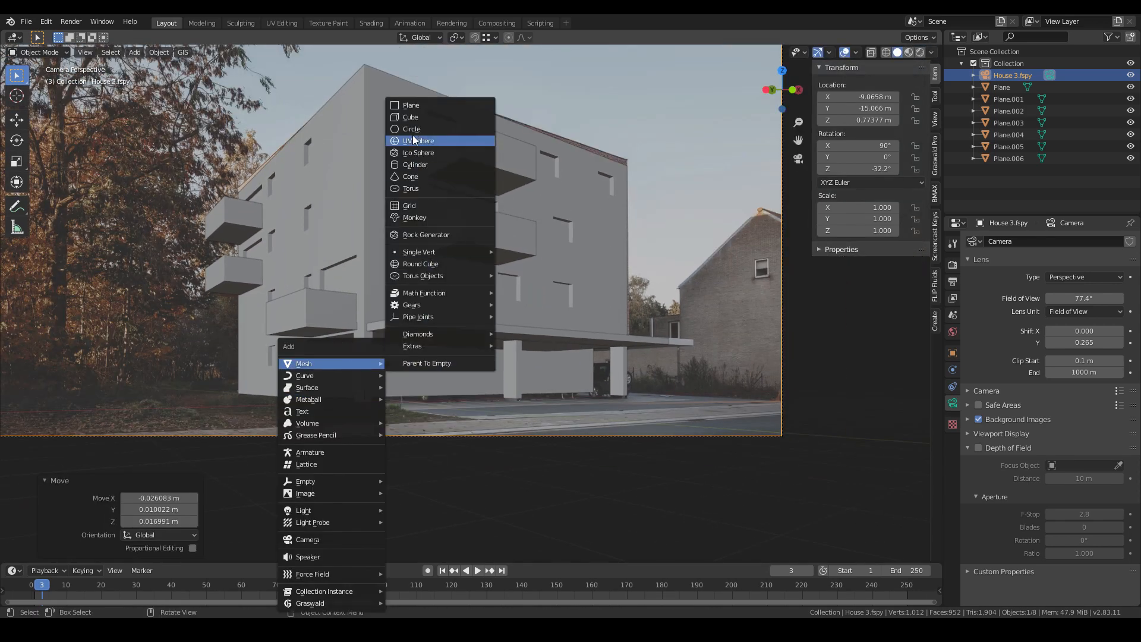
pyautogui.click(421, 111)
pyautogui.press('s')
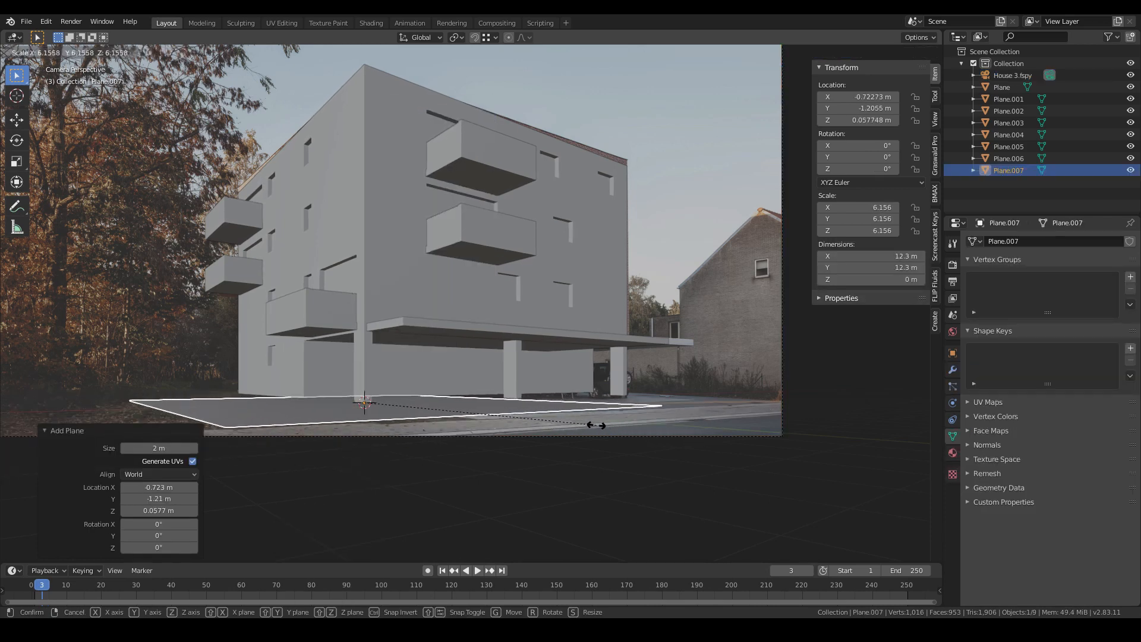
pyautogui.click(616, 425)
pyautogui.press('Tab')
pyautogui.scroll(-2, 182, 376)
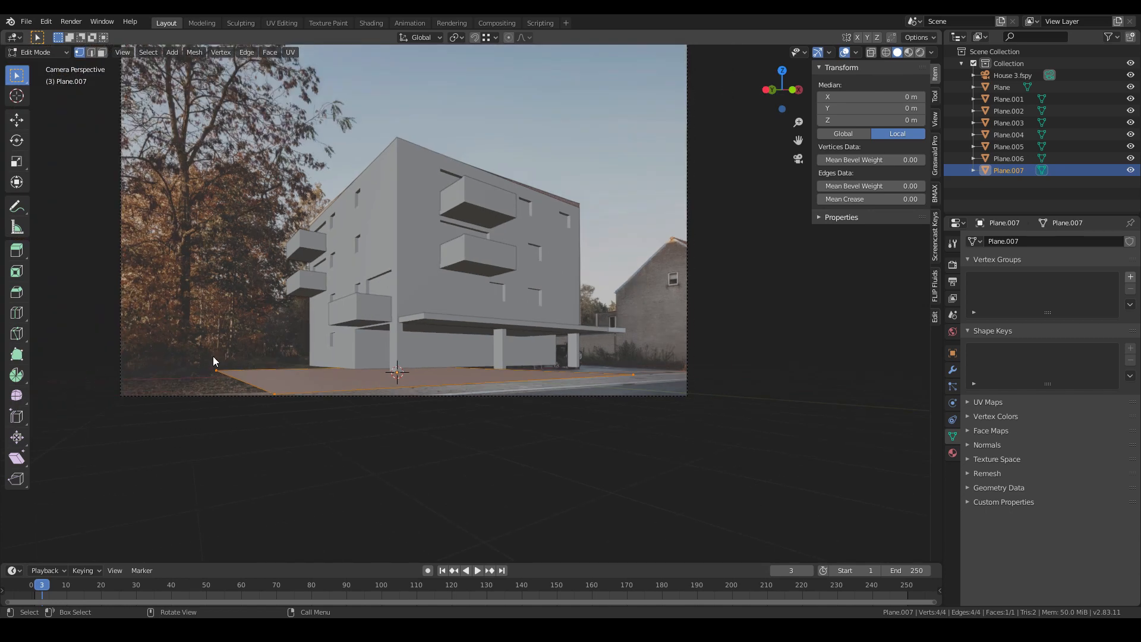
# - Select the ground plane's back edge and move it along Y toward the building
pyautogui.hotkey('alt', 'a')
pyautogui.click(215, 357)
pyautogui.keyDown('shift'); pyautogui.click(436, 373); pyautogui.keyUp('shift')
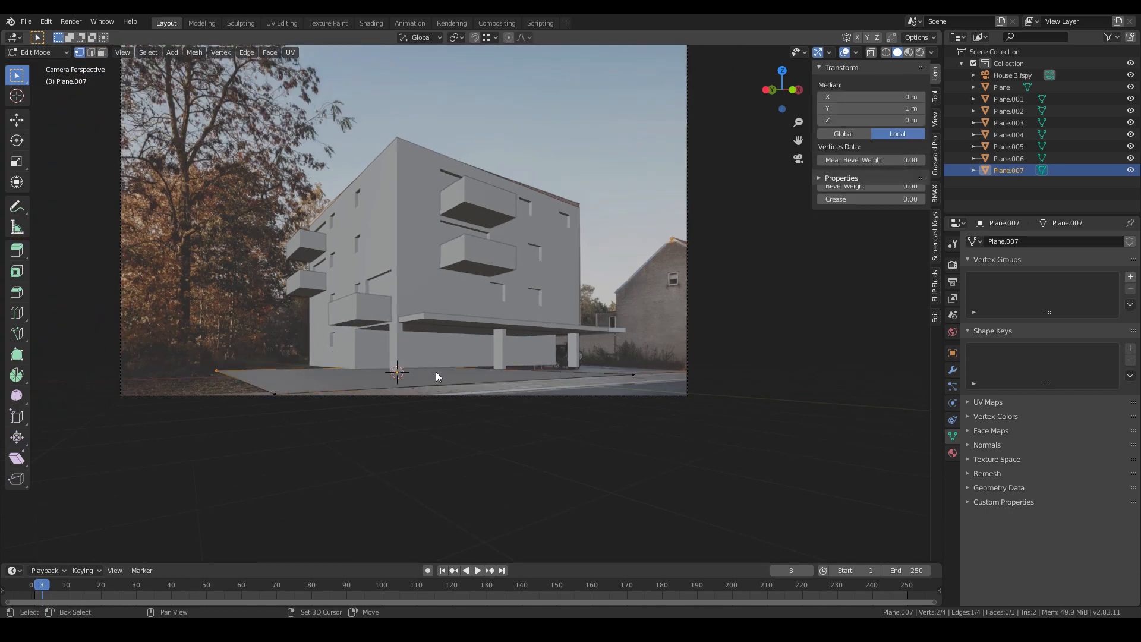
pyautogui.scroll(1, 436, 379)
pyautogui.press('g')
pyautogui.press('y')
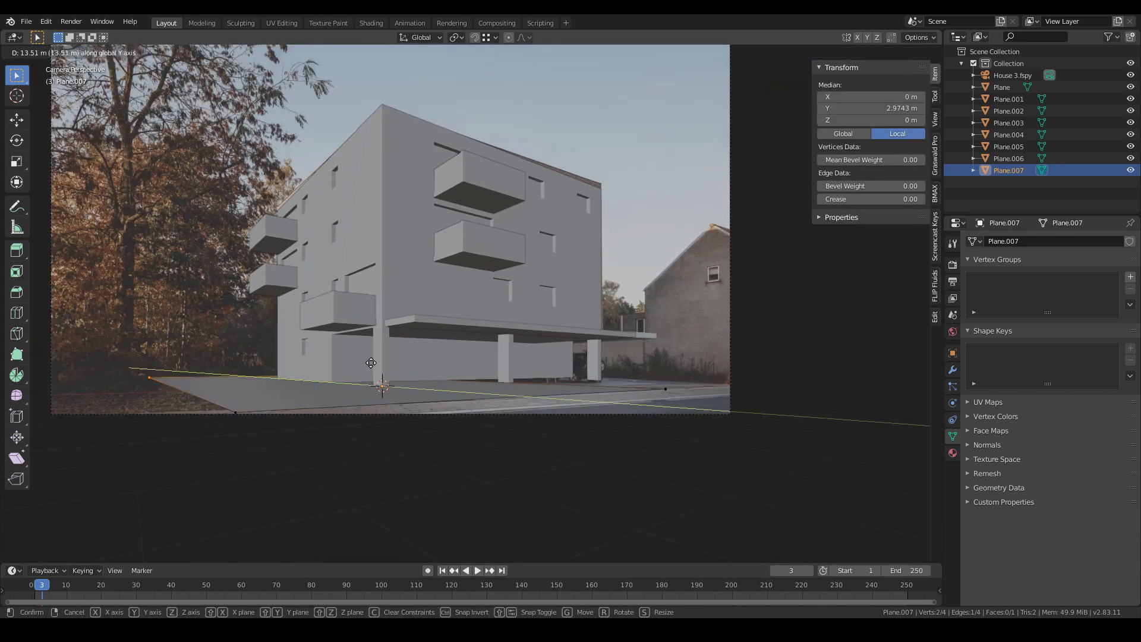
pyautogui.click(243, 368)
# - Select the ground plane's left-side vertices and move them along X to extend the ground leftward
pyautogui.click(150, 379)
pyautogui.keyDown('shift'); pyautogui.click(235, 424); pyautogui.keyUp('shift')
pyautogui.press('g')
pyautogui.press('x')
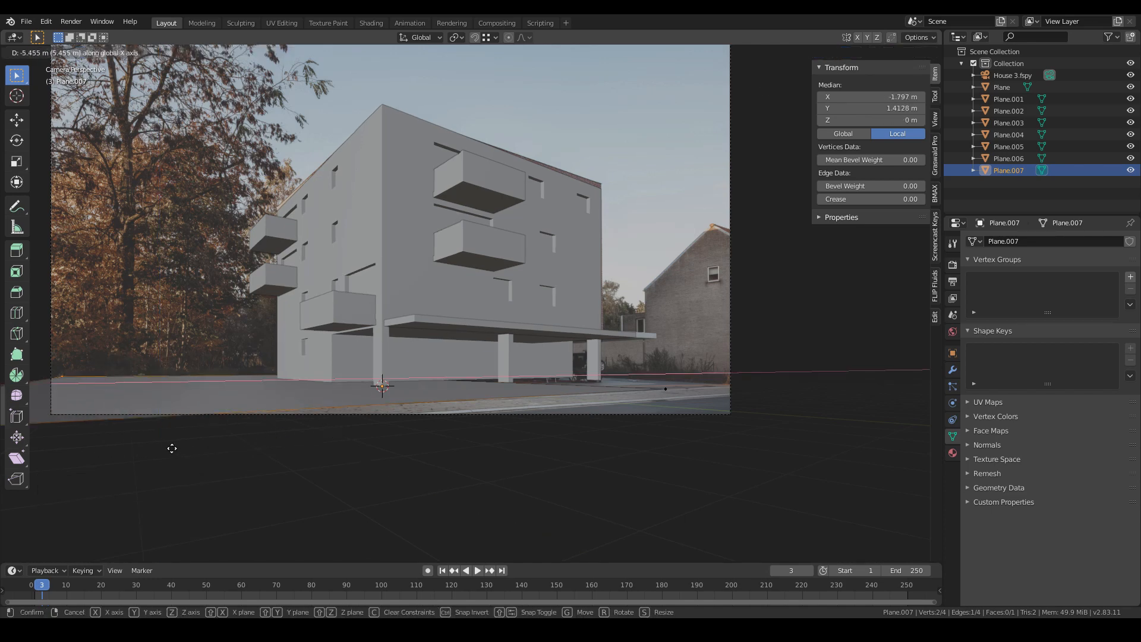
pyautogui.click(174, 455)
# - Box-select the ground plane's right vertex and move it along X to extend the ground rightward
pyautogui.moveTo(361, 326); pyautogui.dragTo(662, 432)
pyautogui.moveTo(328, 290); pyautogui.dragTo(792, 478)
pyautogui.press('g')
pyautogui.press('y')
pyautogui.press('x')
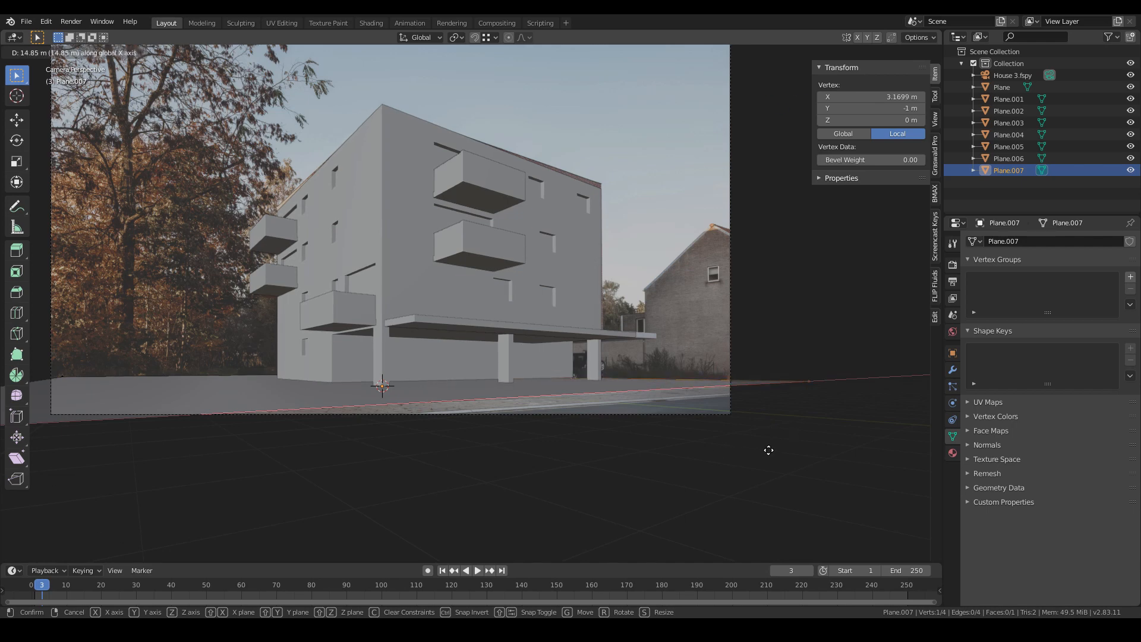
pyautogui.click(768, 449)
# - Select the ground plane's front edge and extrude it downward about 0.23 m to form a curb
pyautogui.scroll(-2, 169, 392)
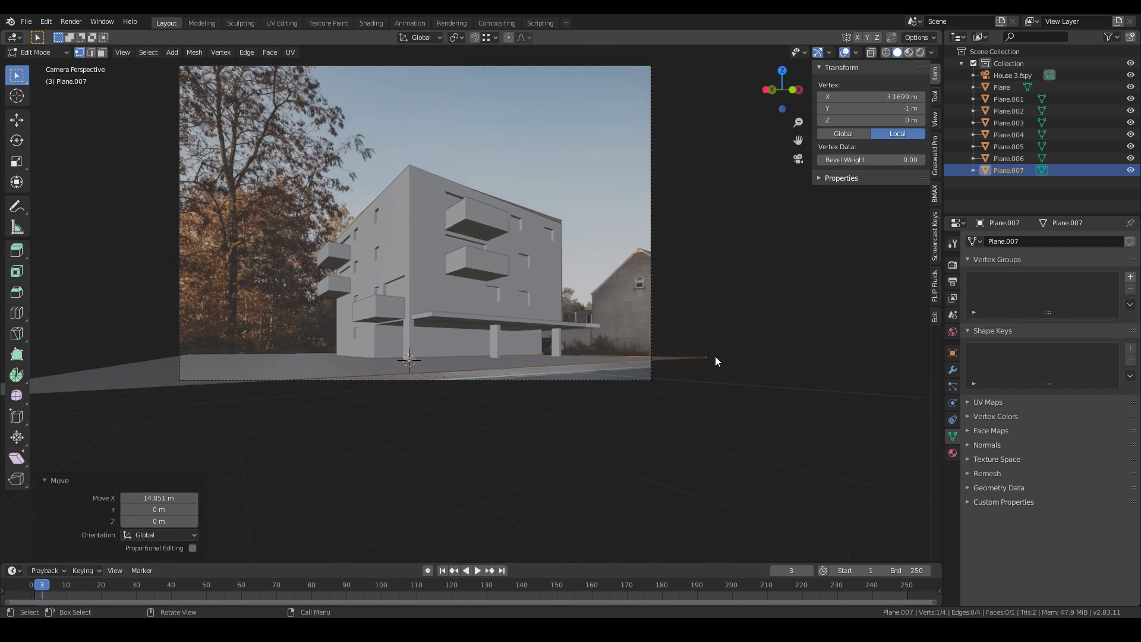
pyautogui.scroll(-2, 440, 390)
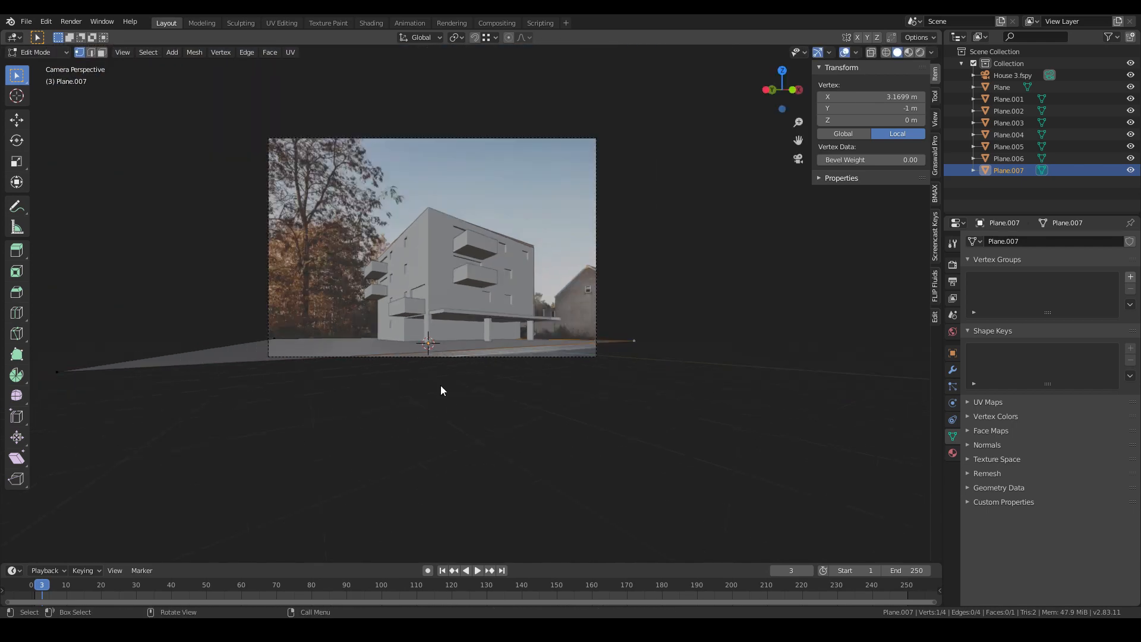
pyautogui.keyDown('shift'); pyautogui.click(57, 372); pyautogui.keyUp('shift')
pyautogui.scroll(3, 553, 426)
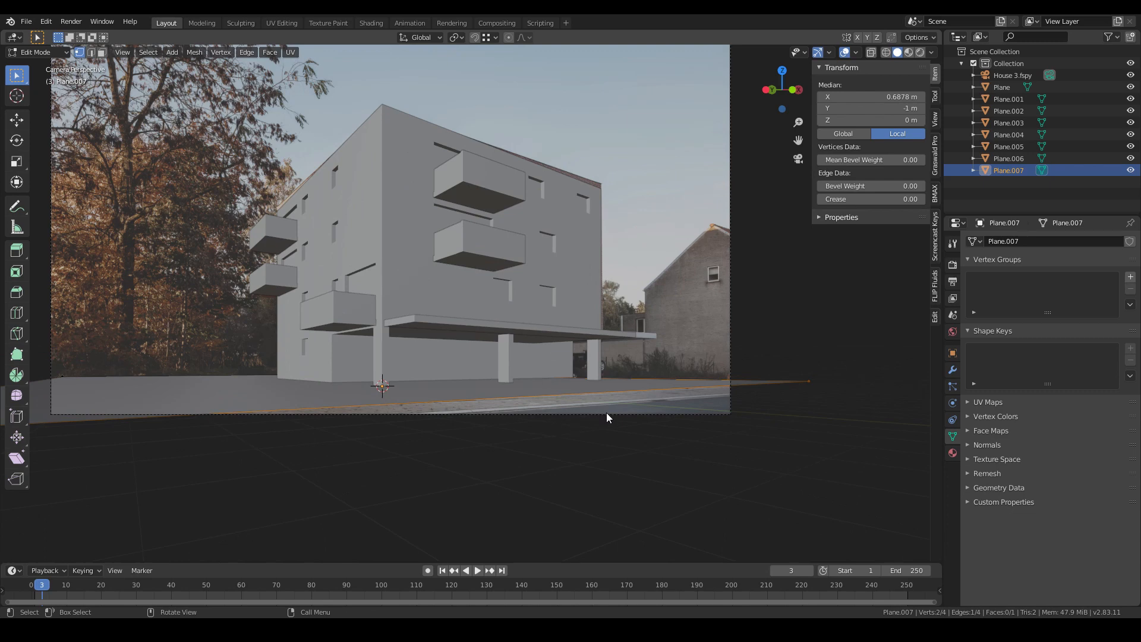
pyautogui.press('e')
pyautogui.press('z')
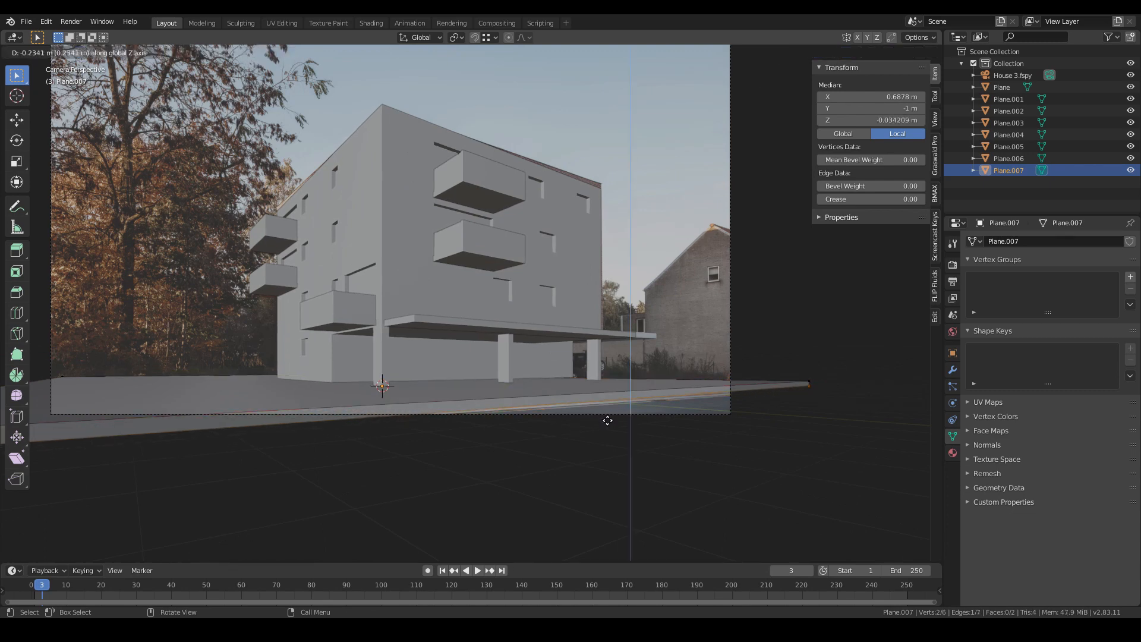
pyautogui.click(607, 419)
# - Move the curb's lower edge about 0.74 m along Y, away from the building
pyautogui.press('g')
pyautogui.press('y')
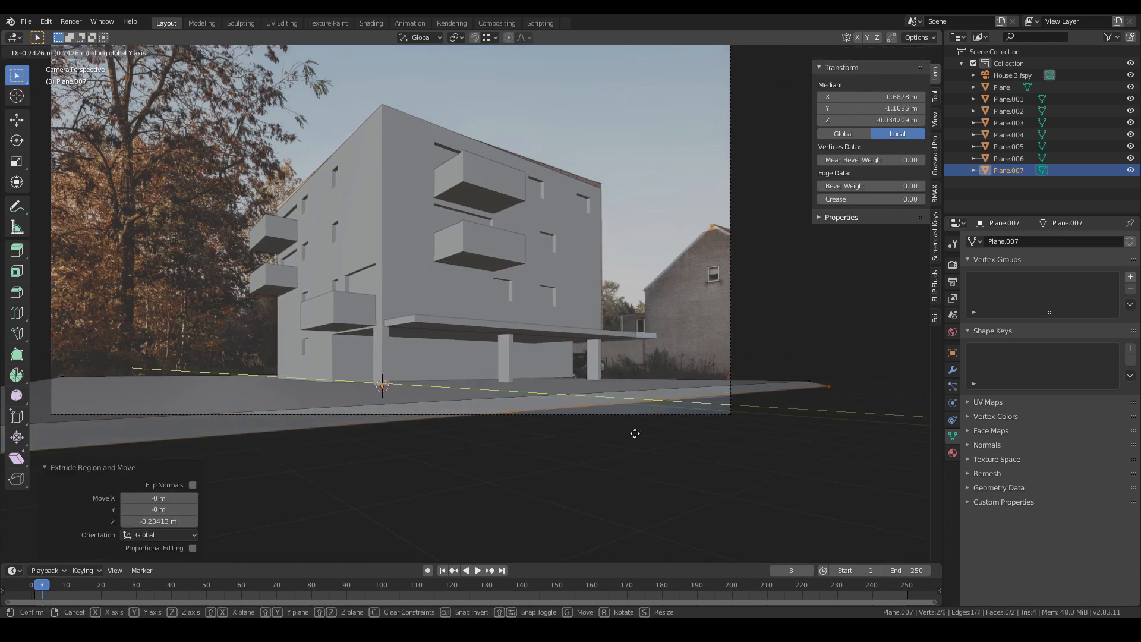
pyautogui.click(640, 432)
# - Extrude the curb's lower edge about 4.8 m along Y to form the street surface
pyautogui.press('e')
pyautogui.press('y')
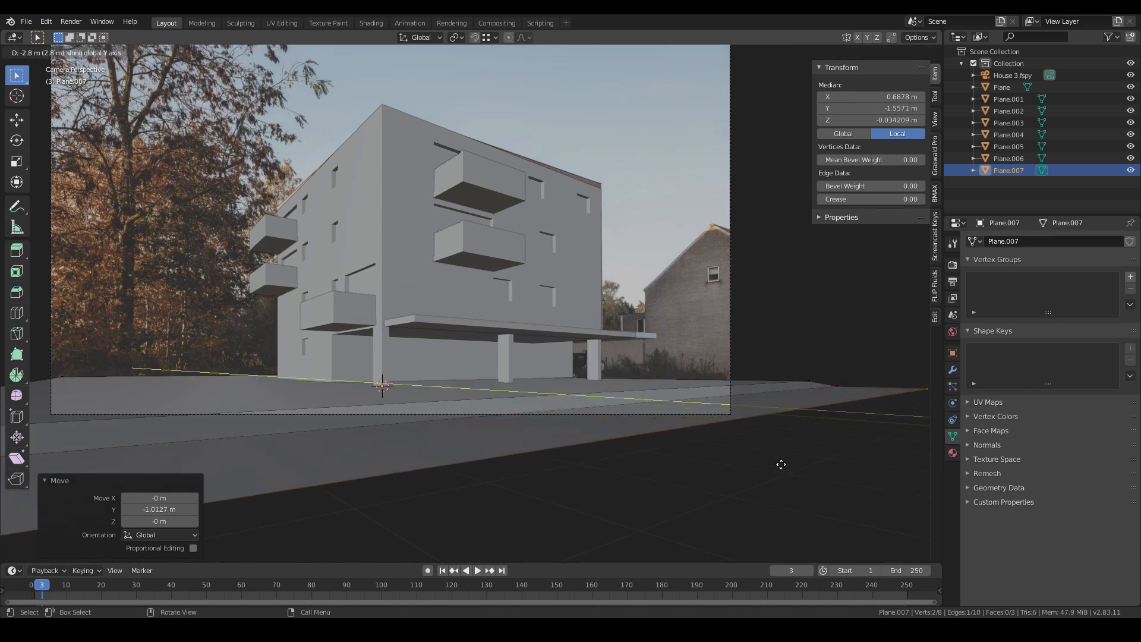
pyautogui.click(921, 490)
pyautogui.scroll(2, 487, 448)
pyautogui.hotkey('shift', 'z')
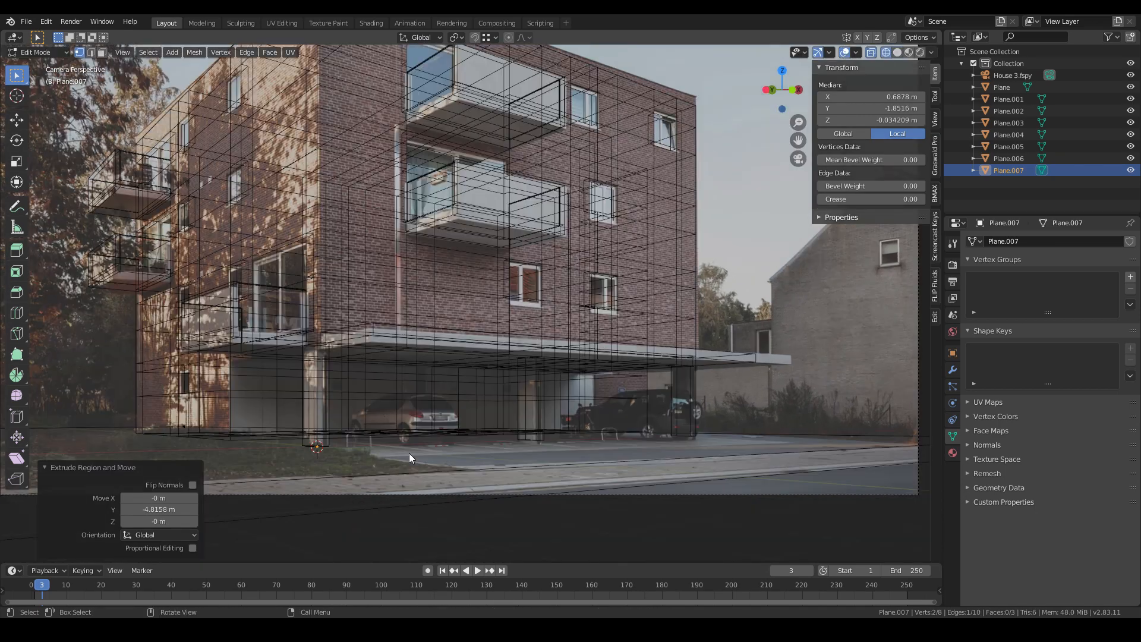
pyautogui.hotkey('shift', 'z')
# - Leave edit mode and add a new plane on the ground beside the neighbouring house
pyautogui.press('Tab')
pyautogui.scroll(-3, 701, 444)
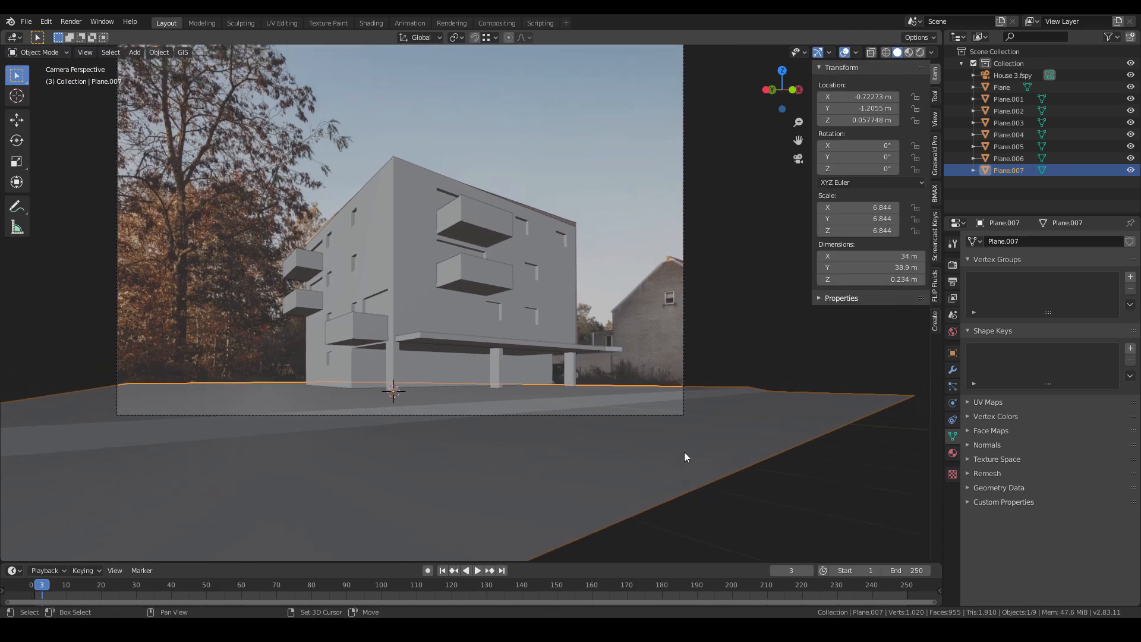
pyautogui.scroll(4, 590, 440)
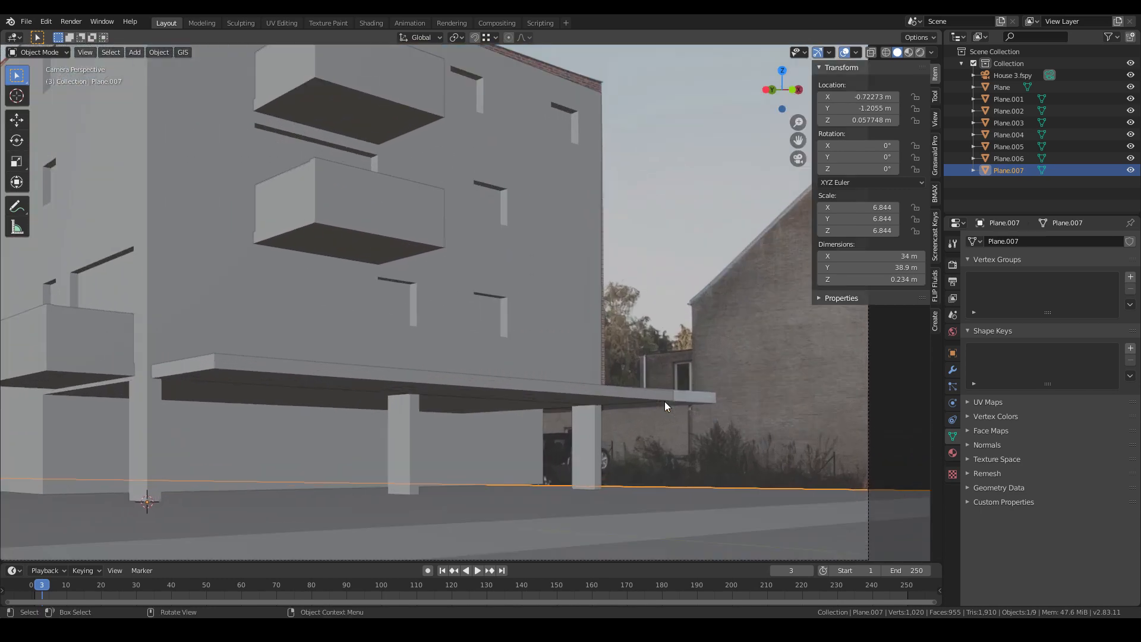
pyautogui.keyDown('shift'); pyautogui.moveTo(664, 401); pyautogui.dragTo(590, 405, button='middle'); pyautogui.keyUp('shift')
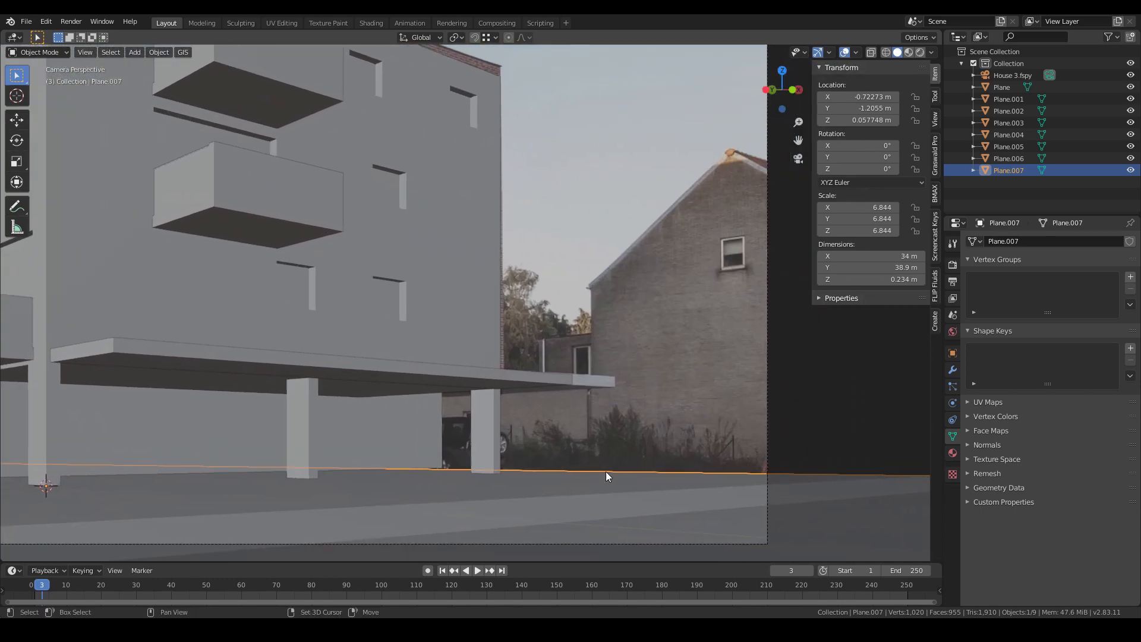
pyautogui.hotkey('shift', 'a')
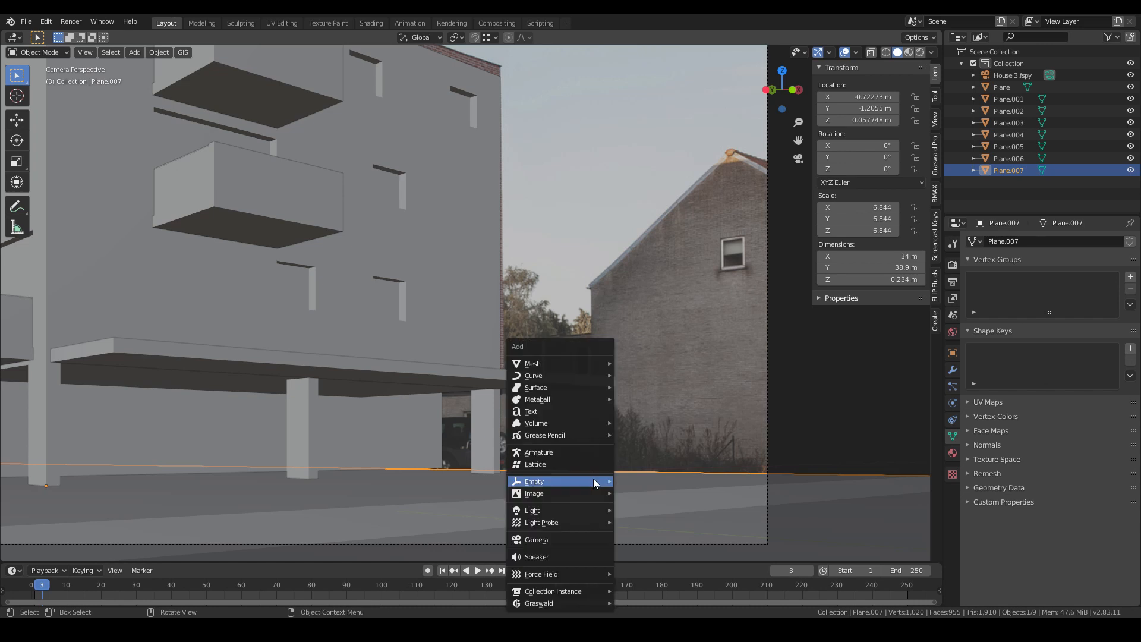
pyautogui.moveTo(588, 363)
pyautogui.click(642, 105)
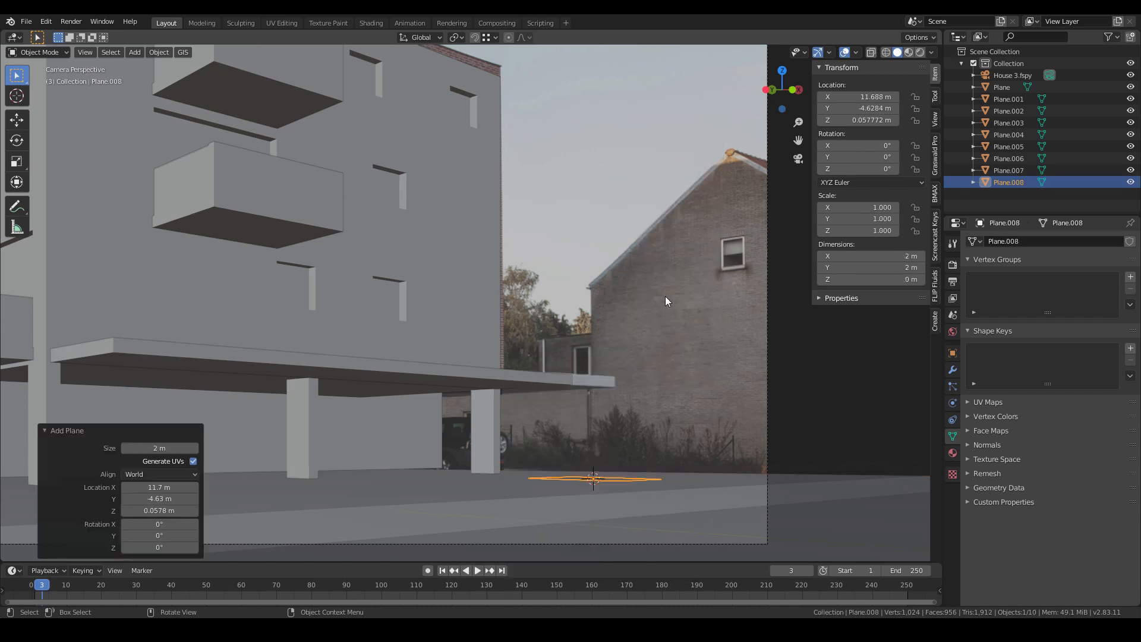
# - Rotate the new plane 90° about the Y axis to stand it upright
pyautogui.press('r')
pyautogui.press('x')
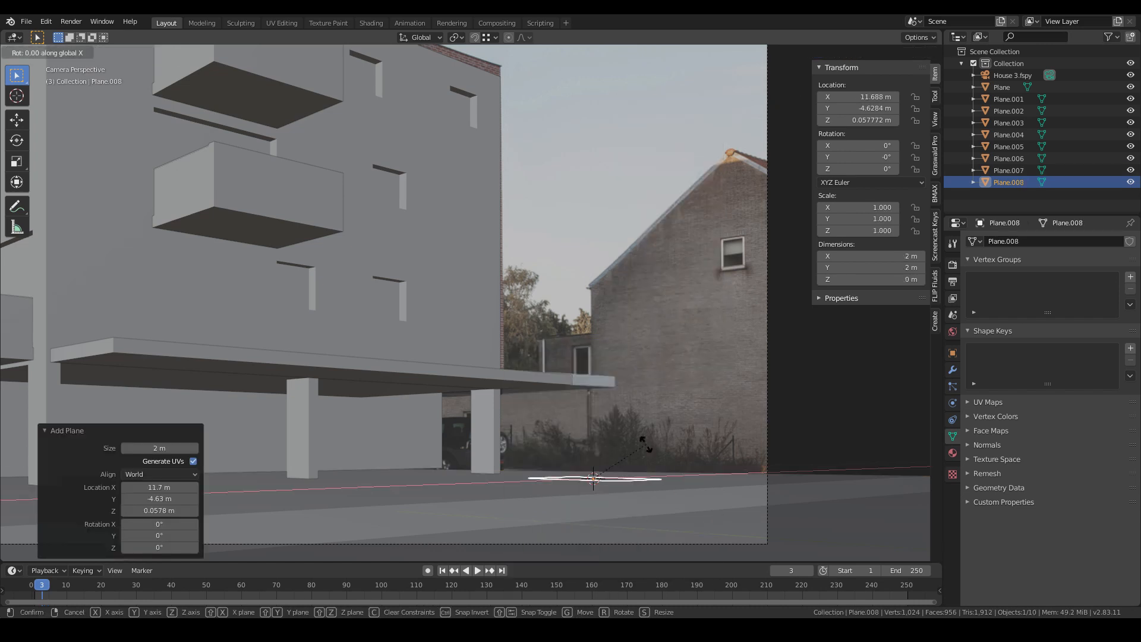
pyautogui.write('y90')
pyautogui.press('Return')
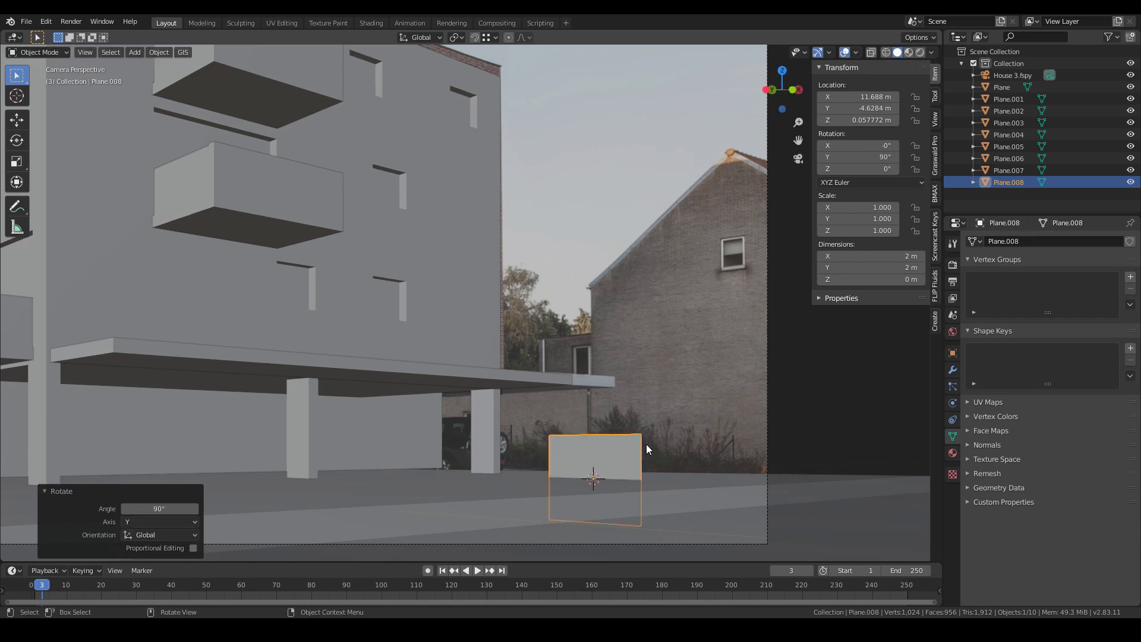
# - Raise the upright plane about 1 m along Z so it sits on the ground
pyautogui.press('g')
pyautogui.press('z')
pyautogui.click(656, 304)
pyautogui.press('g')
pyautogui.press('z')
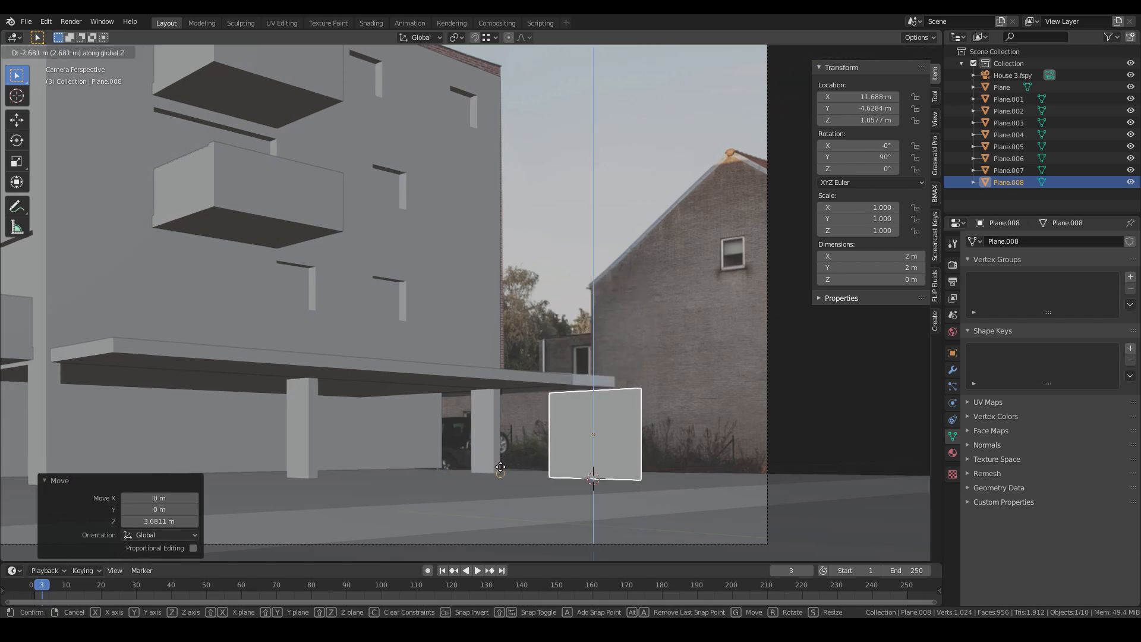
pyautogui.click(644, 429)
# - Move the upright plane about 9.3 m along X in front of the neighbouring house
pyautogui.press('g')
pyautogui.press('y')
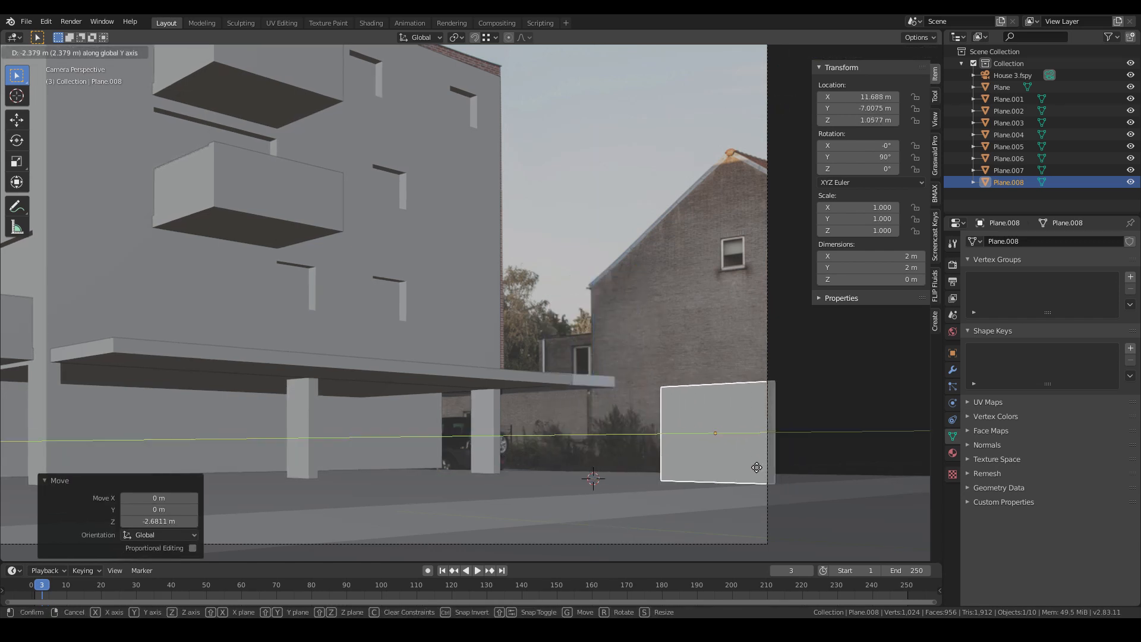
pyautogui.press('x')
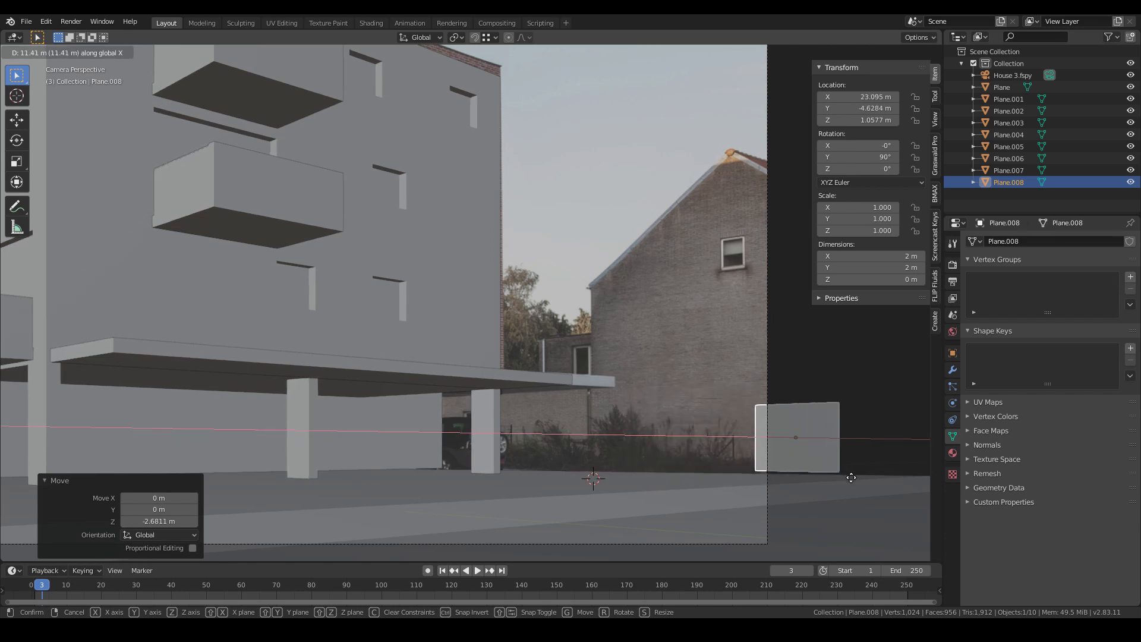
pyautogui.click(928, 473)
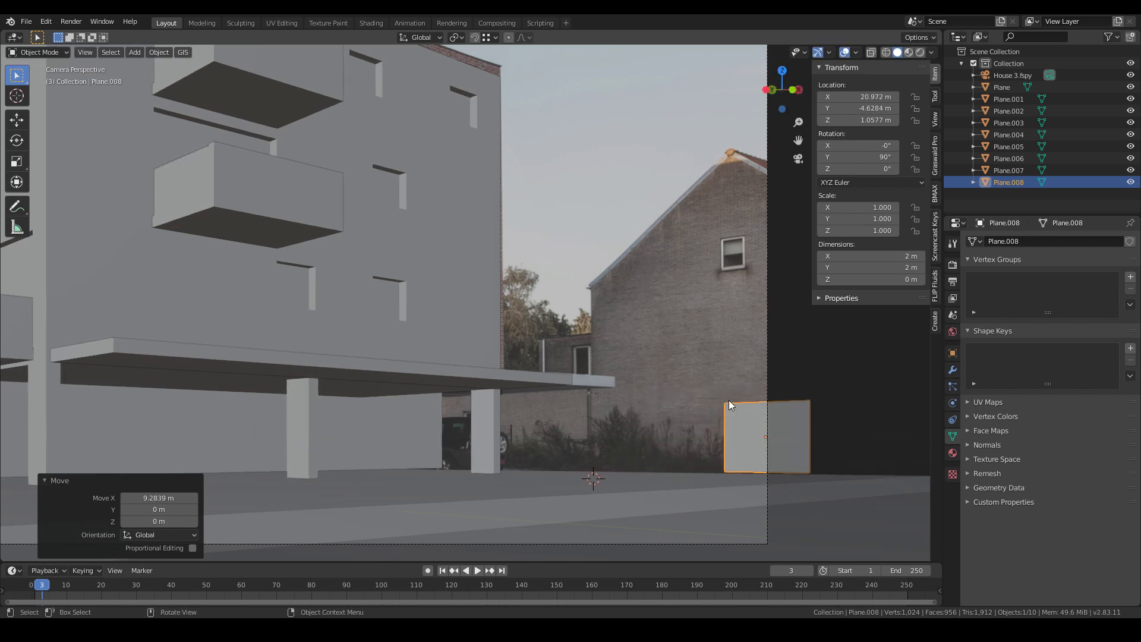
# - In edit mode, select the plane's left edge and move it about 2.3 m to widen the wall
pyautogui.press('Tab')
pyautogui.click(720, 448)
pyautogui.press('g')
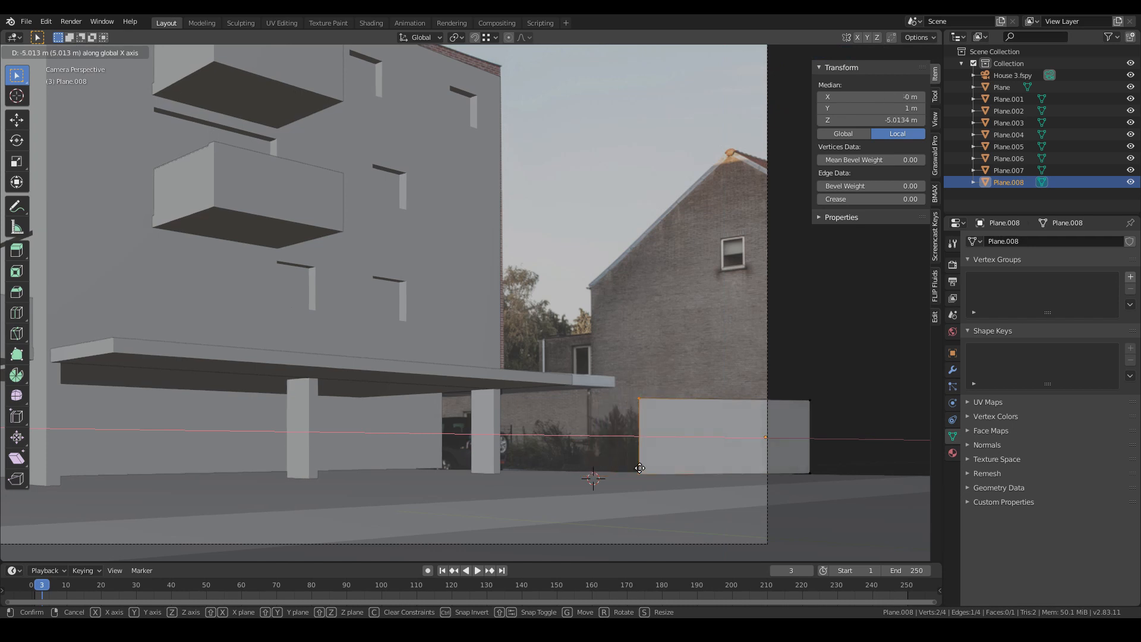
pyautogui.press('x')
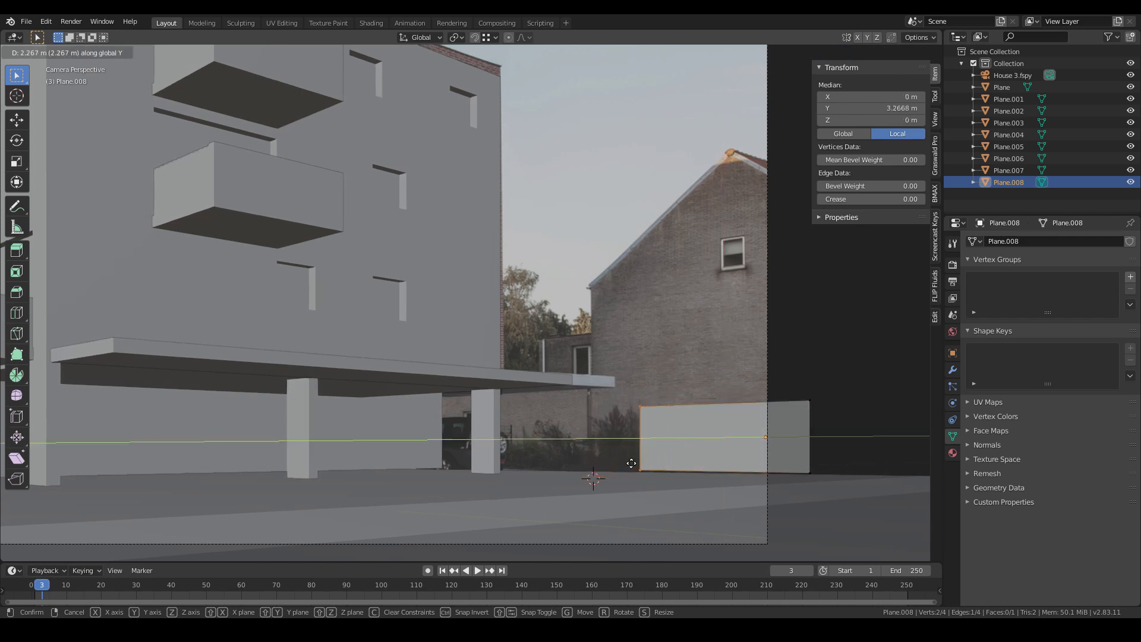
pyautogui.click(588, 461)
# - Raise the wall's top edge about 3.9 m along Z to match the house's eaves
pyautogui.press('g')
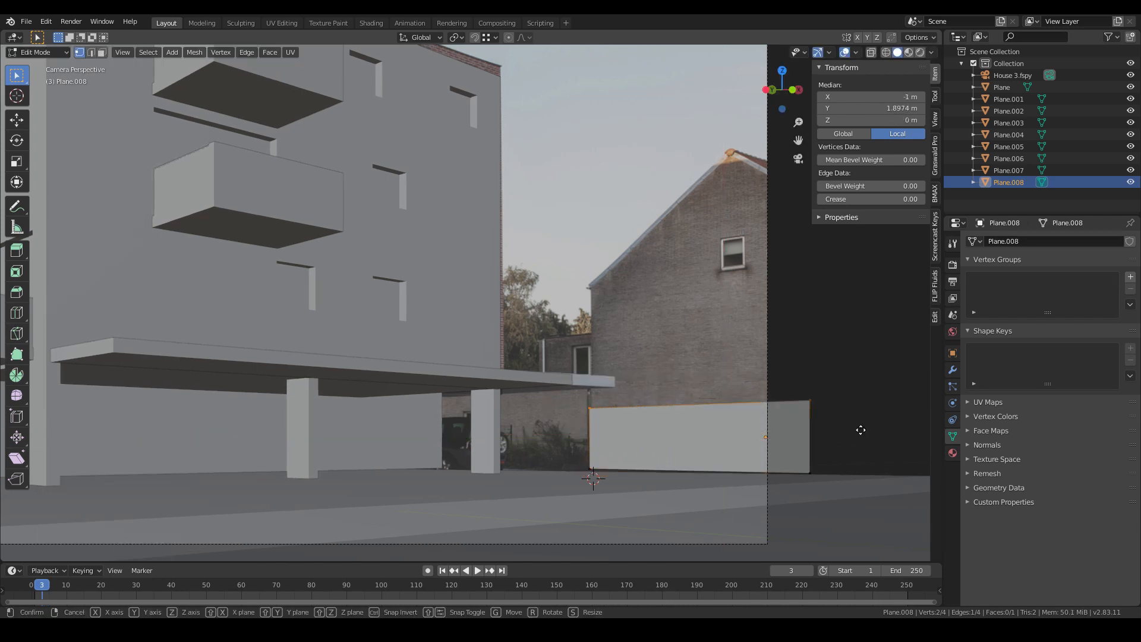
pyautogui.press('z')
pyautogui.click(815, 261)
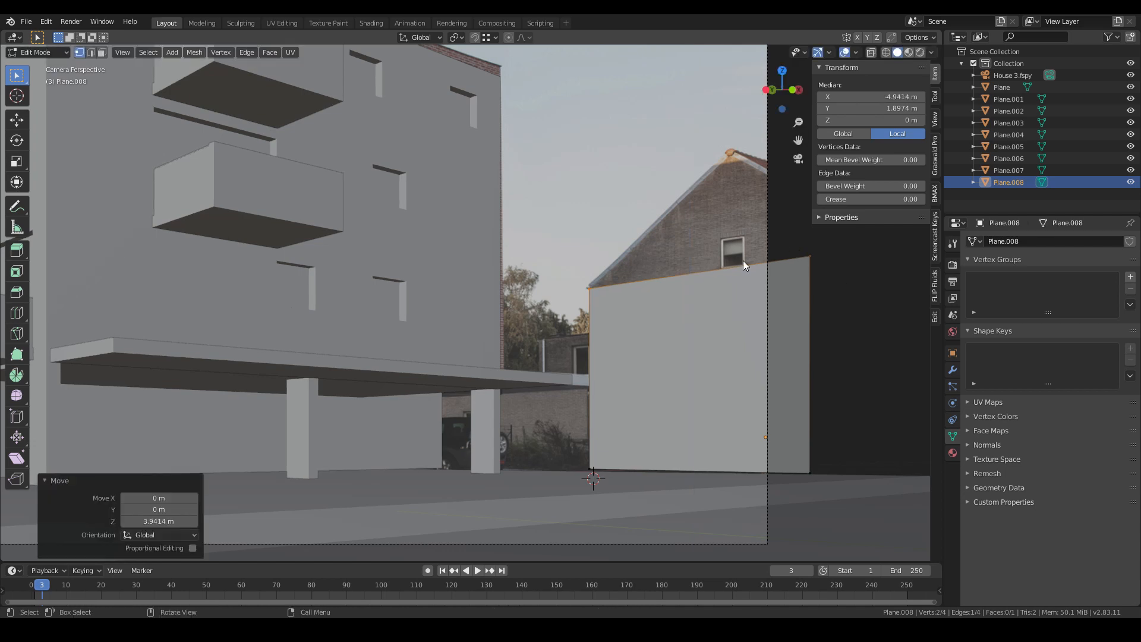
# - Box-select the wall's far edge and move it about 2.4 m along Y to lengthen the wall
pyautogui.moveTo(757, 253); pyautogui.dragTo(872, 512)
pyautogui.scroll(-1, 825, 435)
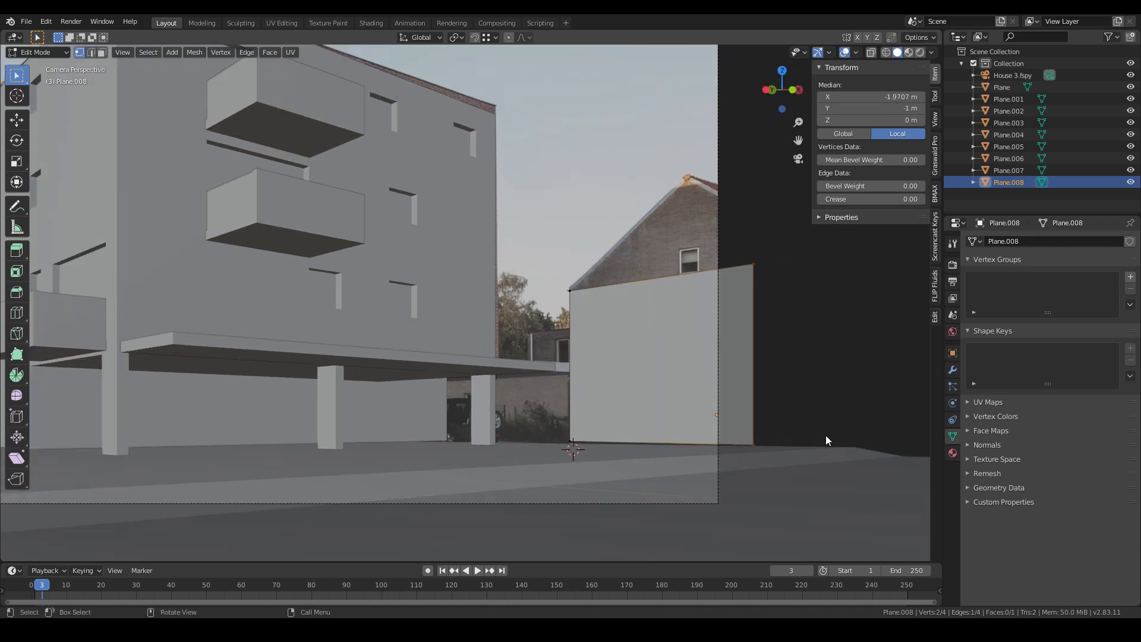
pyautogui.press('g')
pyautogui.press('x')
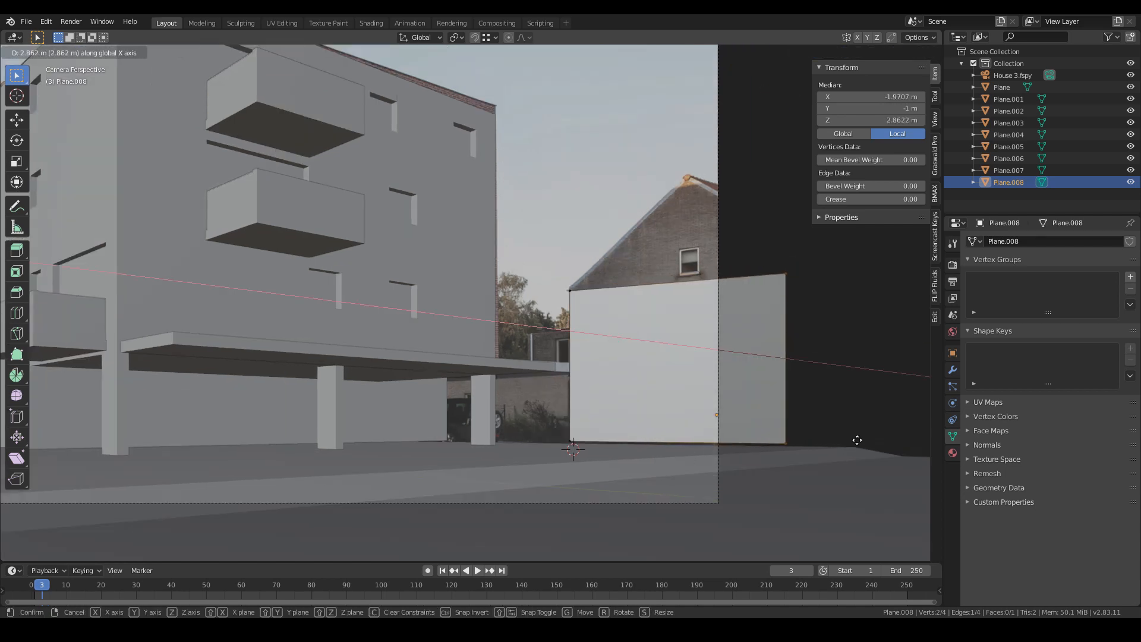
pyautogui.press('y')
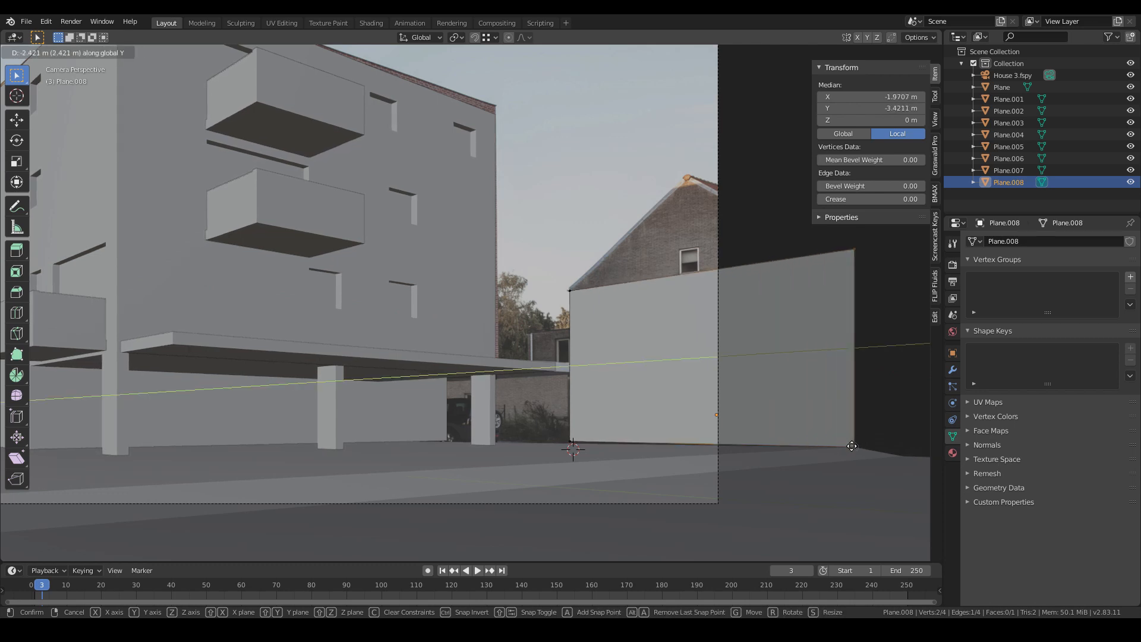
pyautogui.click(851, 445)
# - Add a vertical loop cut through the middle of the wall
pyautogui.hotkey('ctrl', 'r')
pyautogui.click(694, 283)
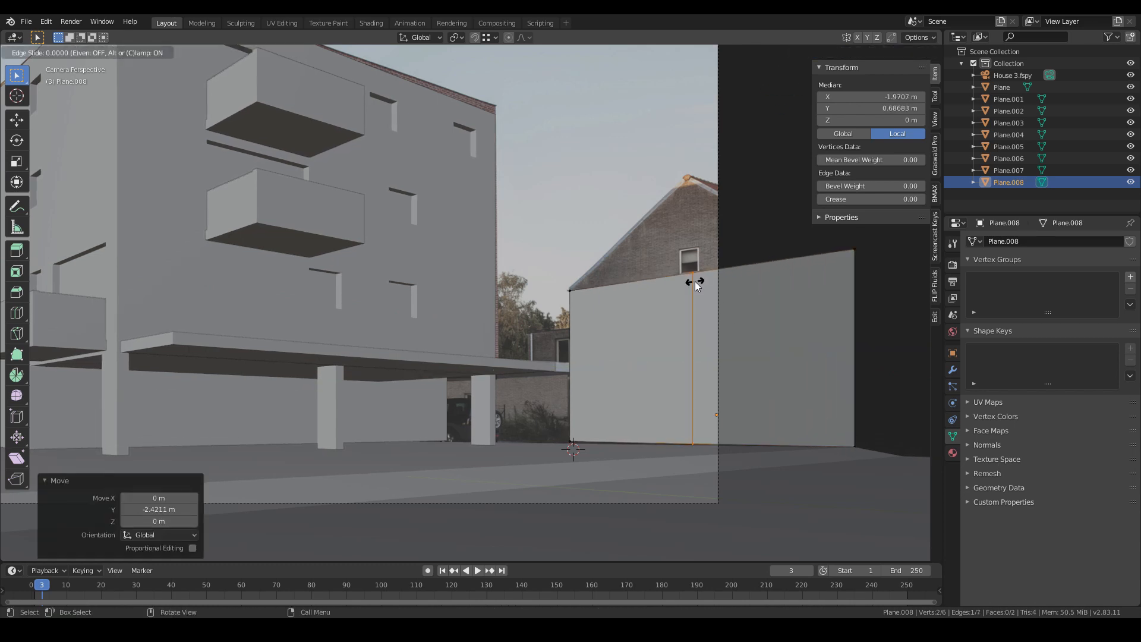
pyautogui.rightClick(694, 281)
# - Select the new cut's top vertex and raise it about 3.4 m along Z to form the gable peak
pyautogui.click(704, 299)
pyautogui.press('g')
pyautogui.press('z')
pyautogui.click(713, 205)
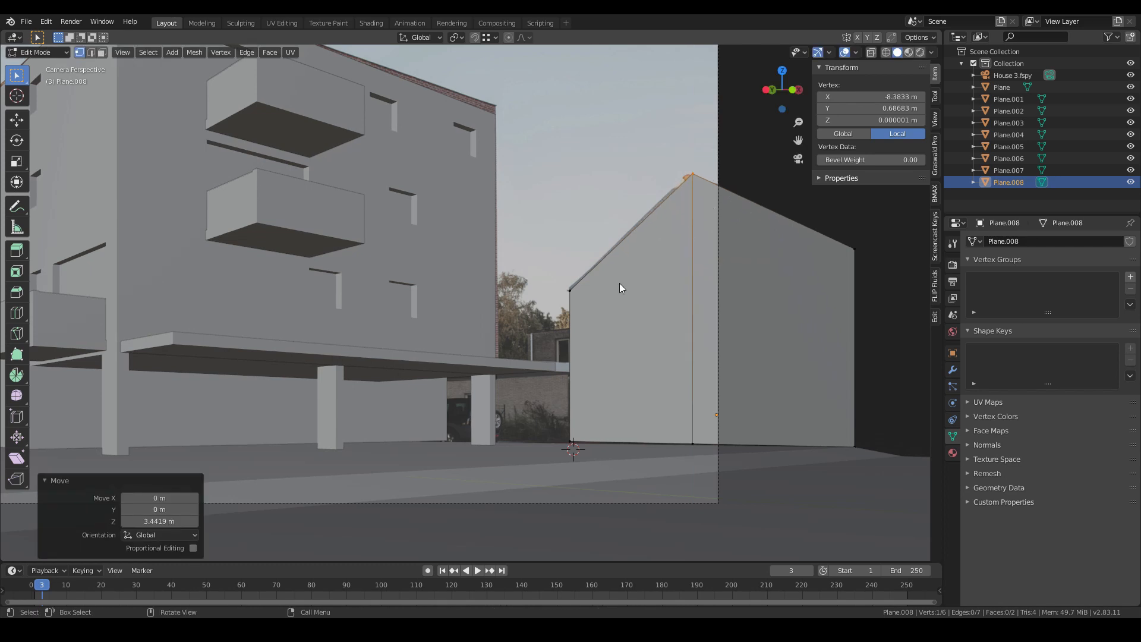
# - Add a horizontal loop cut across the lower part of the gable wall
pyautogui.scroll(2, 585, 402)
pyautogui.hotkey('ctrl', 'r')
pyautogui.click(610, 410)
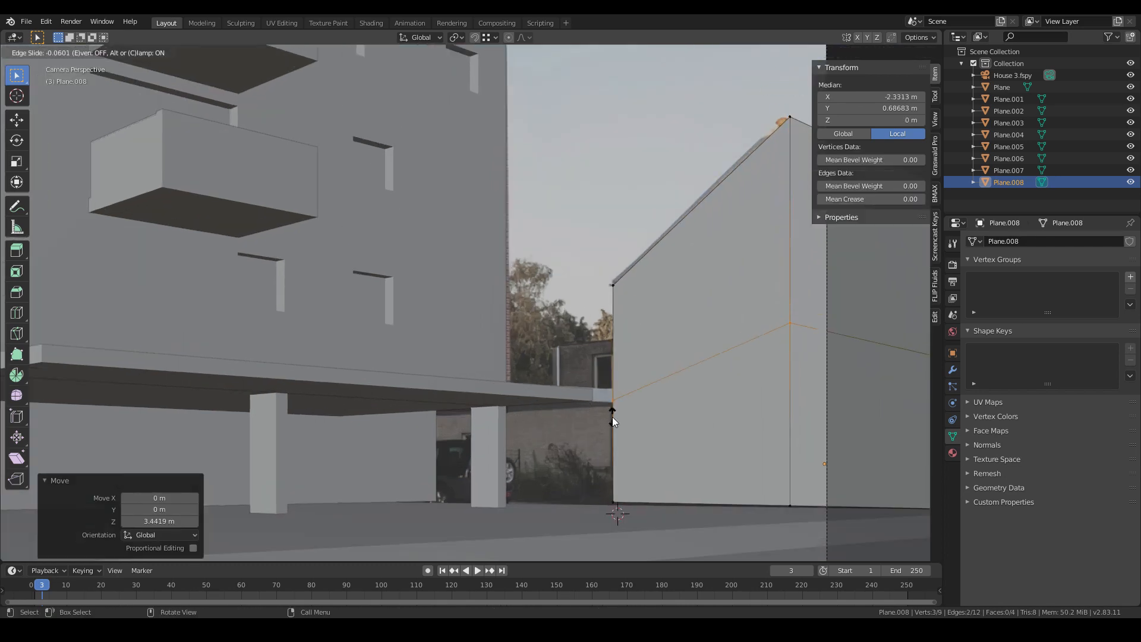
pyautogui.click(612, 416)
pyautogui.press('s')
pyautogui.press('z')
pyautogui.rightClick(612, 416)
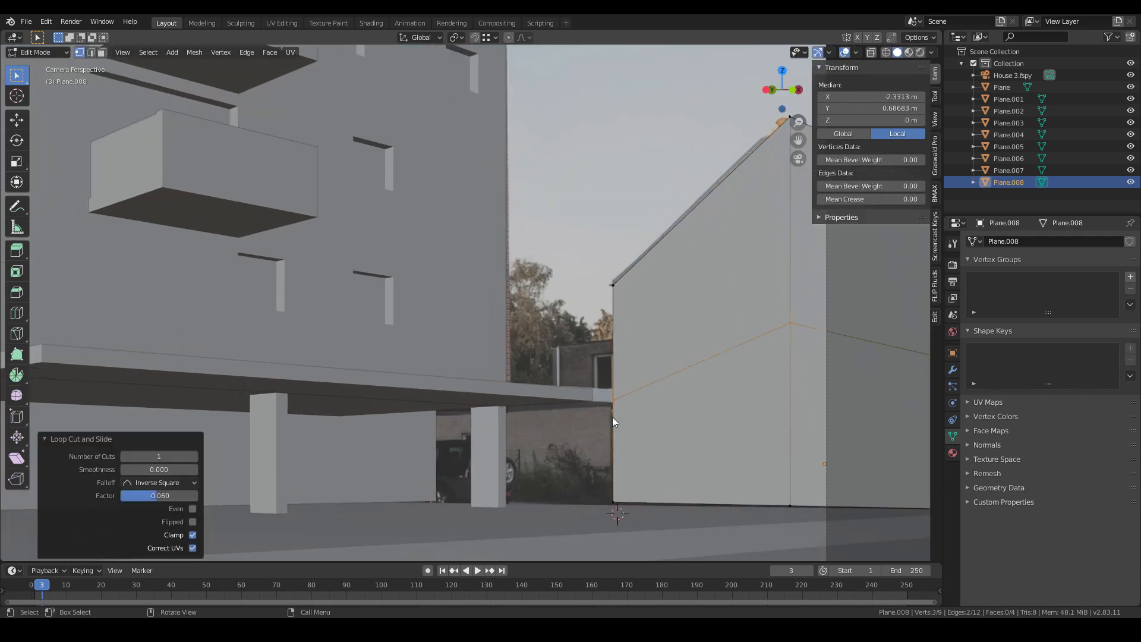
pyautogui.click(932, 252)
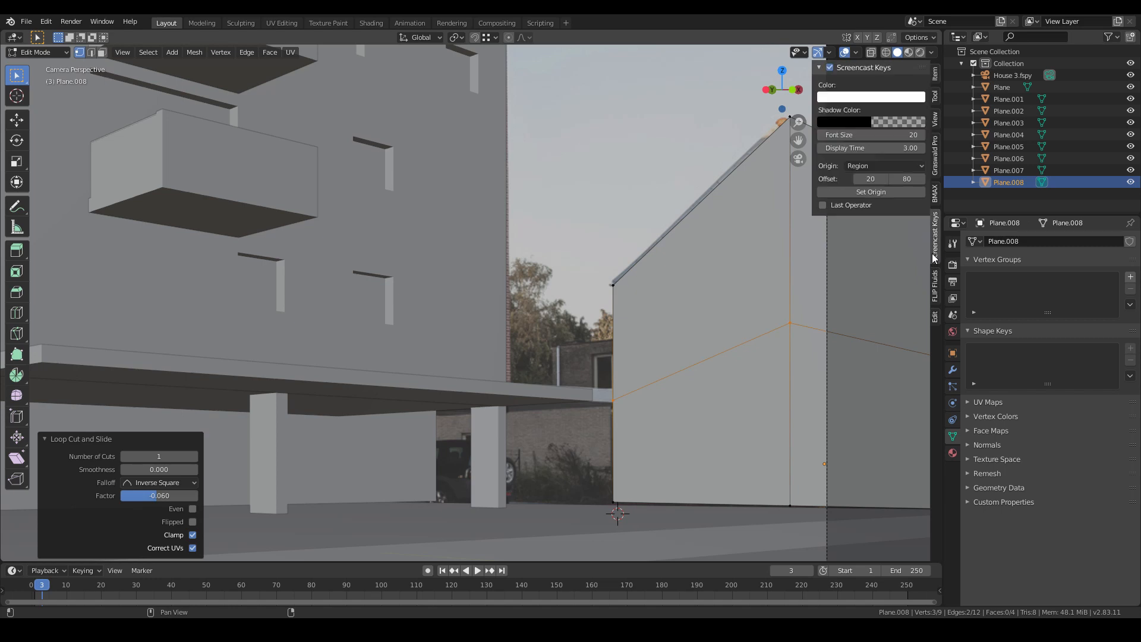
pyautogui.click(829, 68)
# - Flatten the new cut to zero height along Z and move it down to the lower roof line
pyautogui.press('s')
pyautogui.press('z')
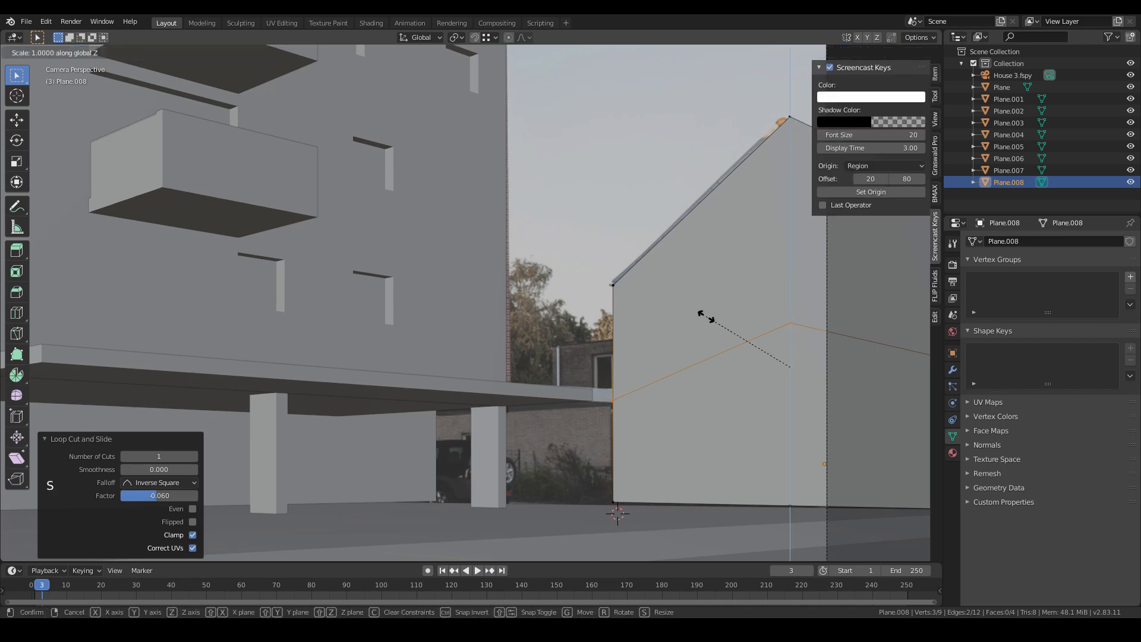
pyautogui.press('0')
pyautogui.press('Return')
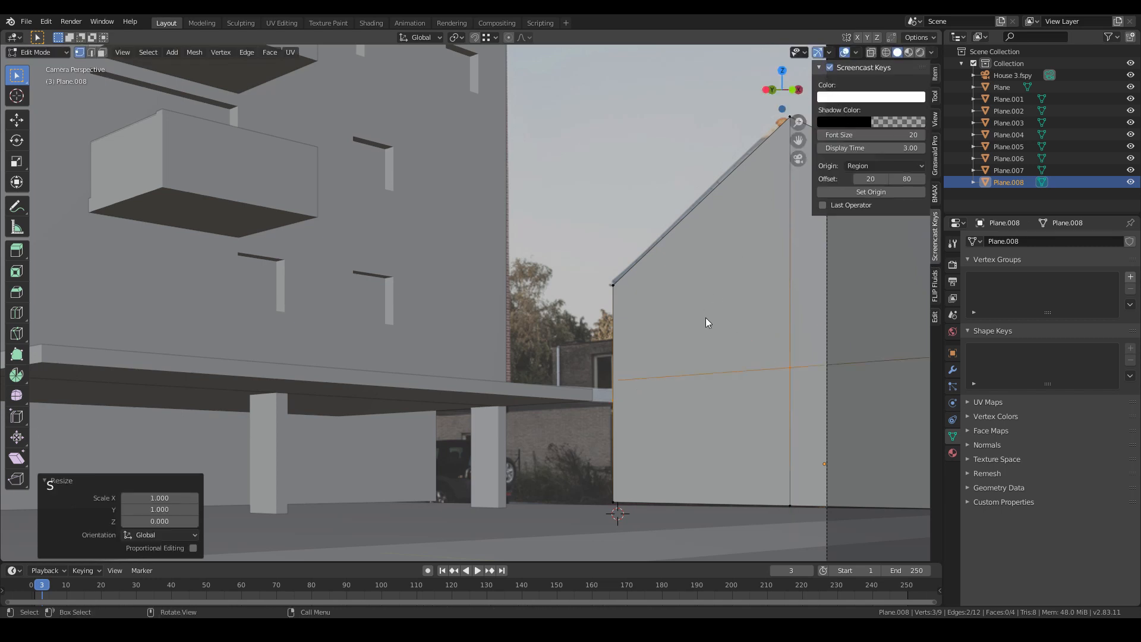
pyautogui.press('g')
pyautogui.press('z')
pyautogui.click(678, 386)
# - Select the wall's lower left edge and extrude it about 9.9 m along Y behind the canopy
pyautogui.click(623, 469)
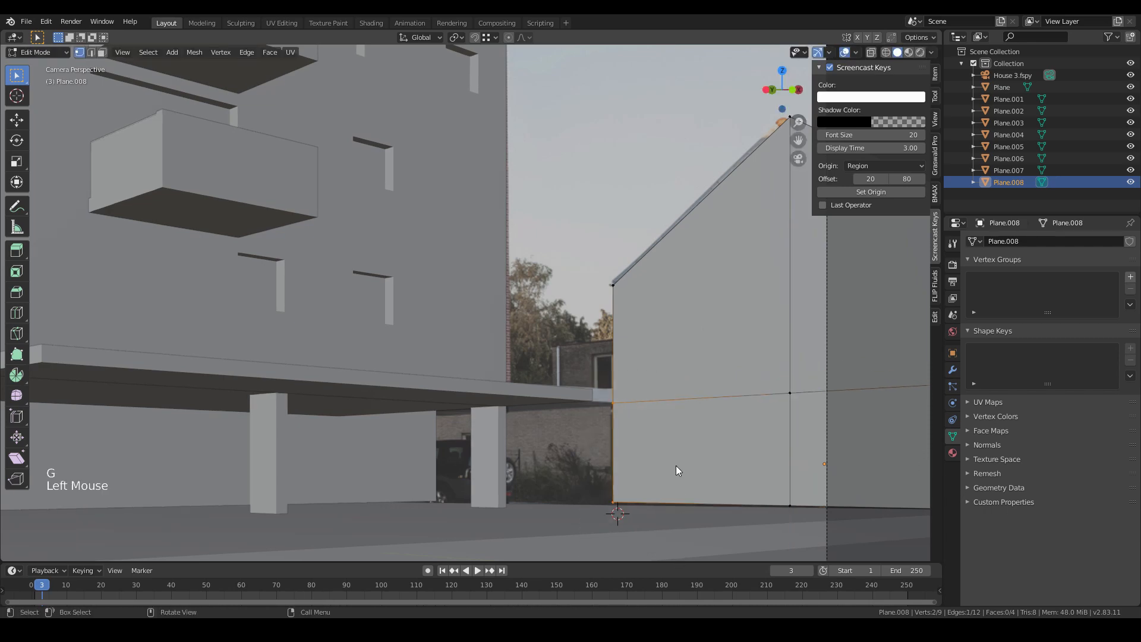
pyautogui.press('e')
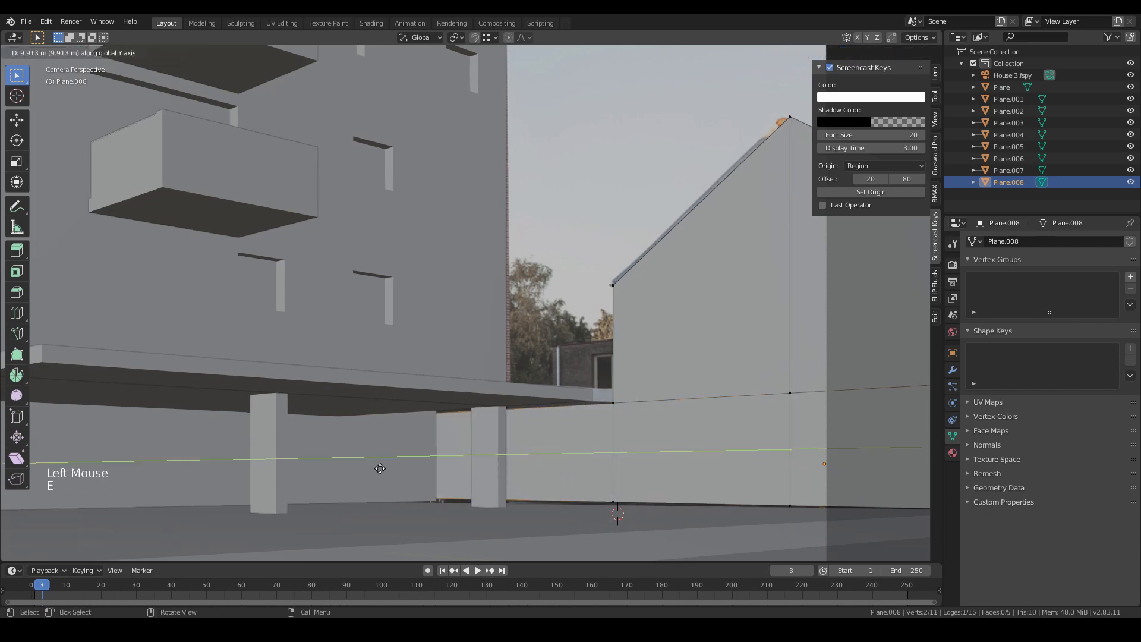
pyautogui.click(380, 468)
# - Select the ground plane's right corner and move it about 14.9 m along X under the neighbouring house
pyautogui.scroll(-3, 587, 485)
pyautogui.moveTo(587, 485); pyautogui.dragTo(554, 523, button='middle')
pyautogui.scroll(-1, 555, 523)
pyautogui.scroll(-4, 621, 463)
pyautogui.moveTo(622, 462); pyautogui.dragTo(596, 324, button='middle')
pyautogui.press('Tab')
pyautogui.click(606, 321)
pyautogui.press('Tab')
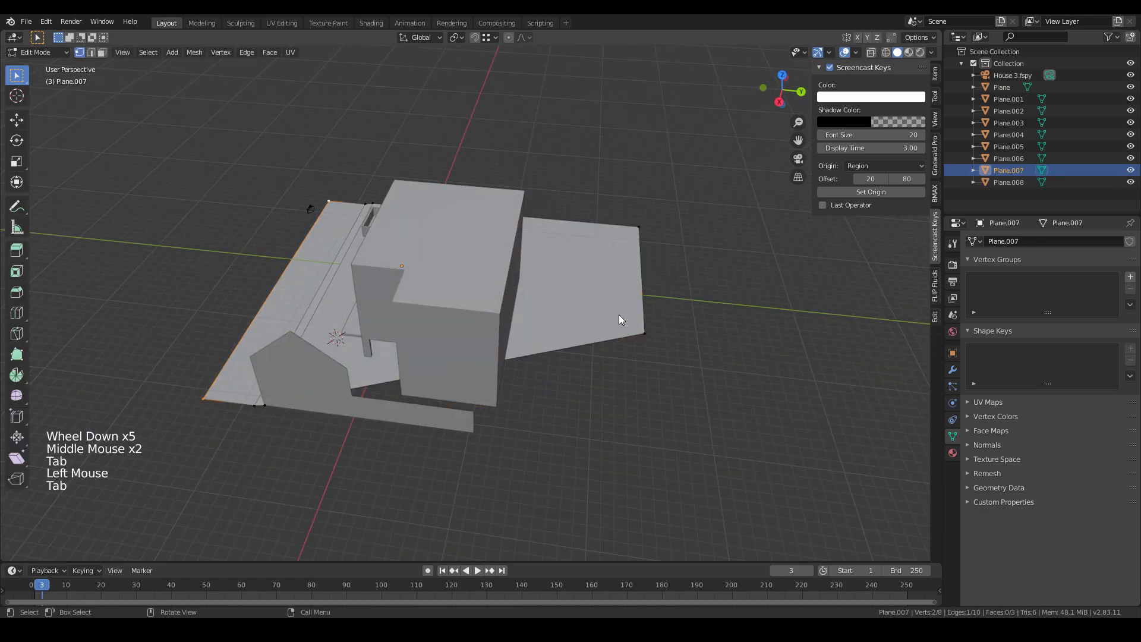
pyautogui.click(647, 361)
pyautogui.moveTo(649, 364); pyautogui.dragTo(607, 440, button='middle')
pyautogui.press('g')
pyautogui.press('x')
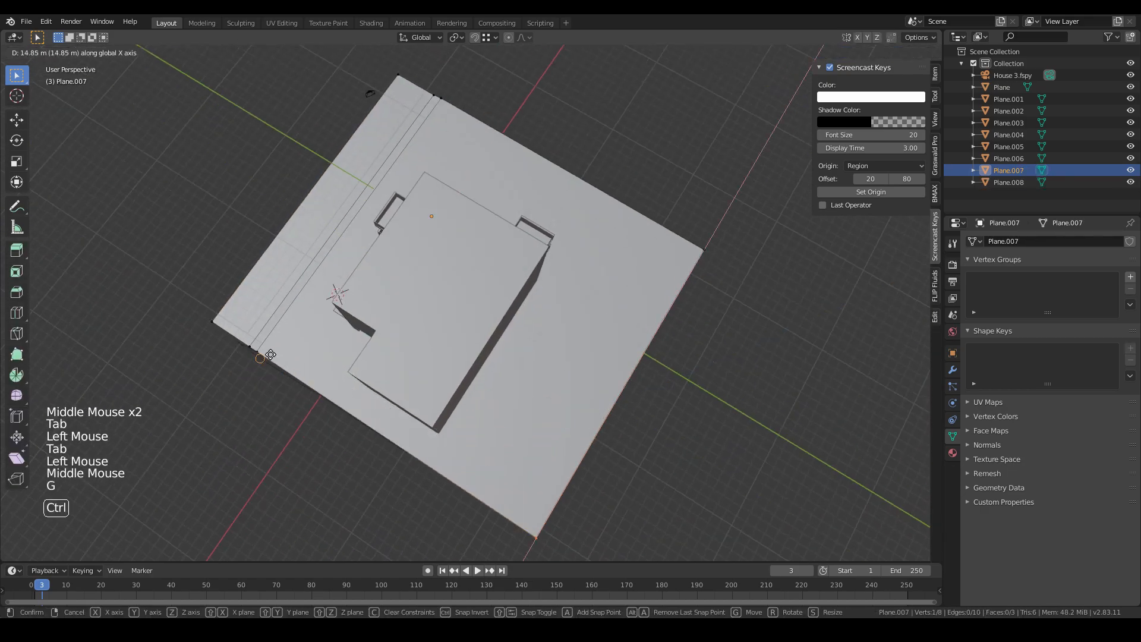
pyautogui.keyDown('ctrl'); pyautogui.click(265, 356); pyautogui.keyUp('ctrl')
# - Select the neighbouring wall and extrude all its geometry about 9.7 m along its normal into a house block
pyautogui.press('Tab')
pyautogui.moveTo(295, 369); pyautogui.dragTo(582, 345, button='middle')
pyautogui.moveTo(583, 344)
pyautogui.mouseDown(button='middle')
pyautogui.moveTo(688, 415)
pyautogui.moveTo(602, 313)
pyautogui.moveTo(586, 337)
pyautogui.mouseUp(button='middle')
pyautogui.click(569, 318)
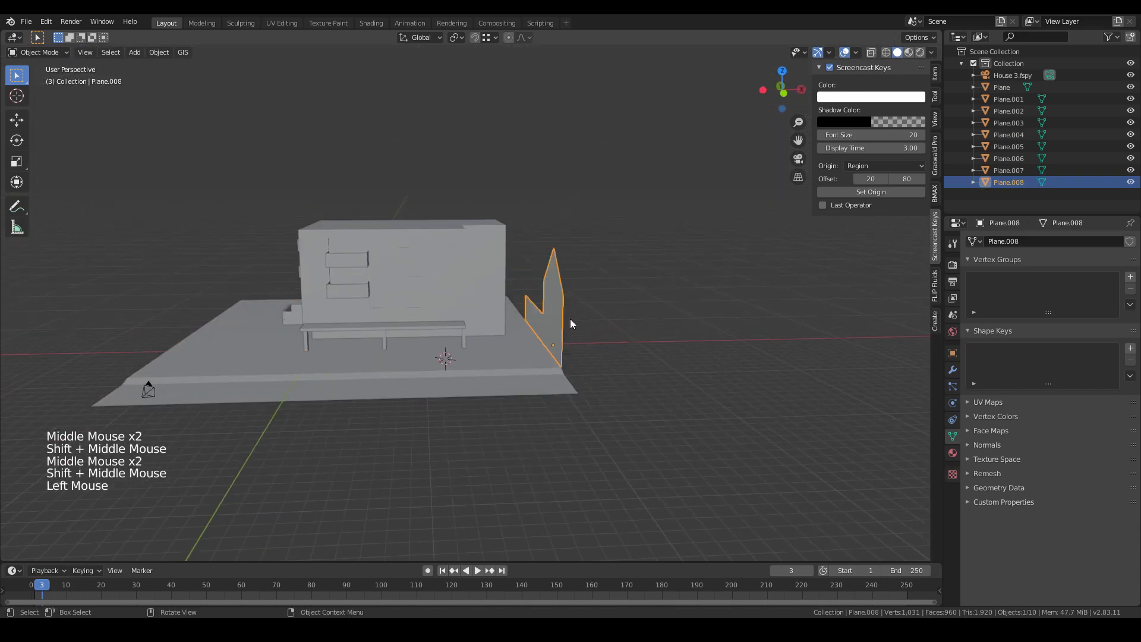
pyautogui.press('Tab')
pyautogui.press('a')
pyautogui.press('e')
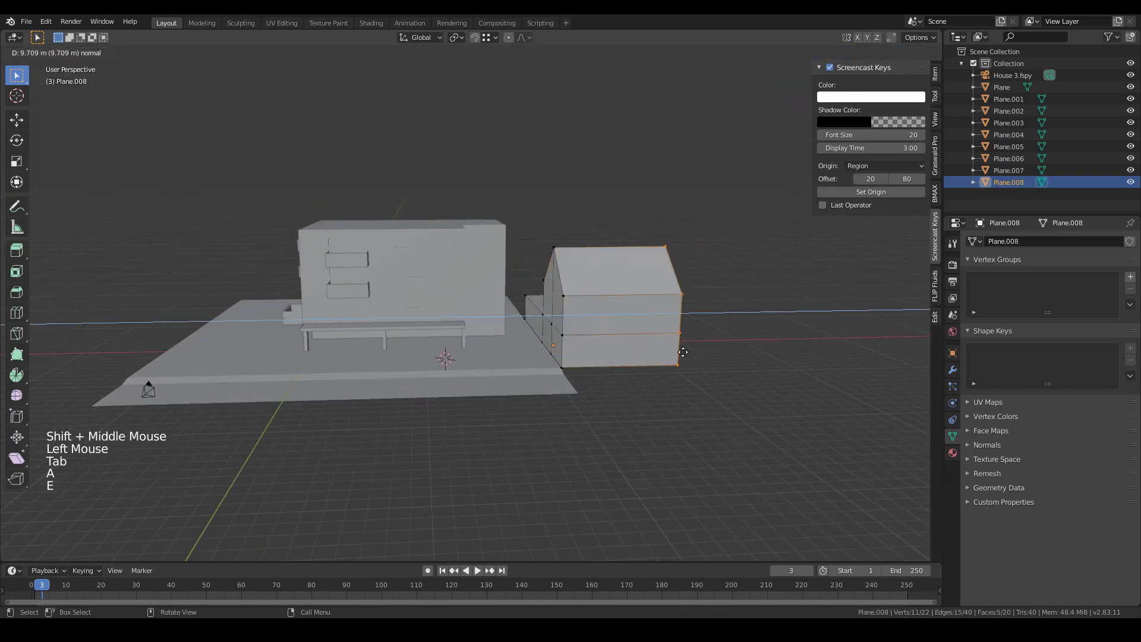
pyautogui.press('Tab')
# - Select the ground plane's right edge and extrude it further along X beyond the neighbouring house
pyautogui.click(660, 404)
pyautogui.click(547, 365)
pyautogui.press('Tab')
pyautogui.click(661, 437)
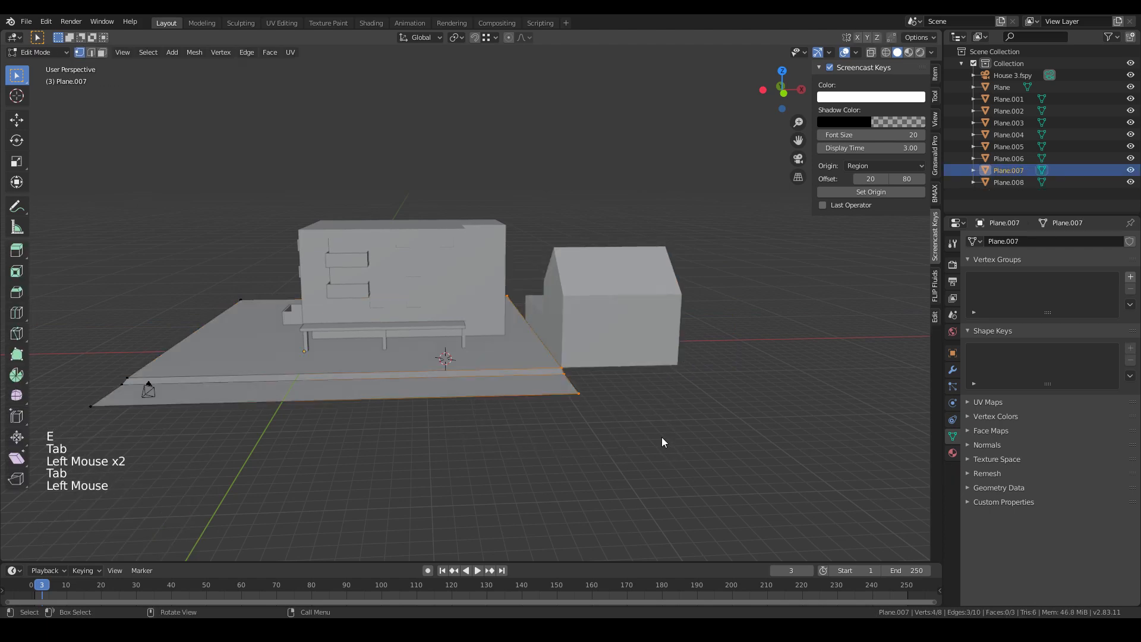
pyautogui.press('e')
pyautogui.click(820, 428)
pyautogui.press('Tab')
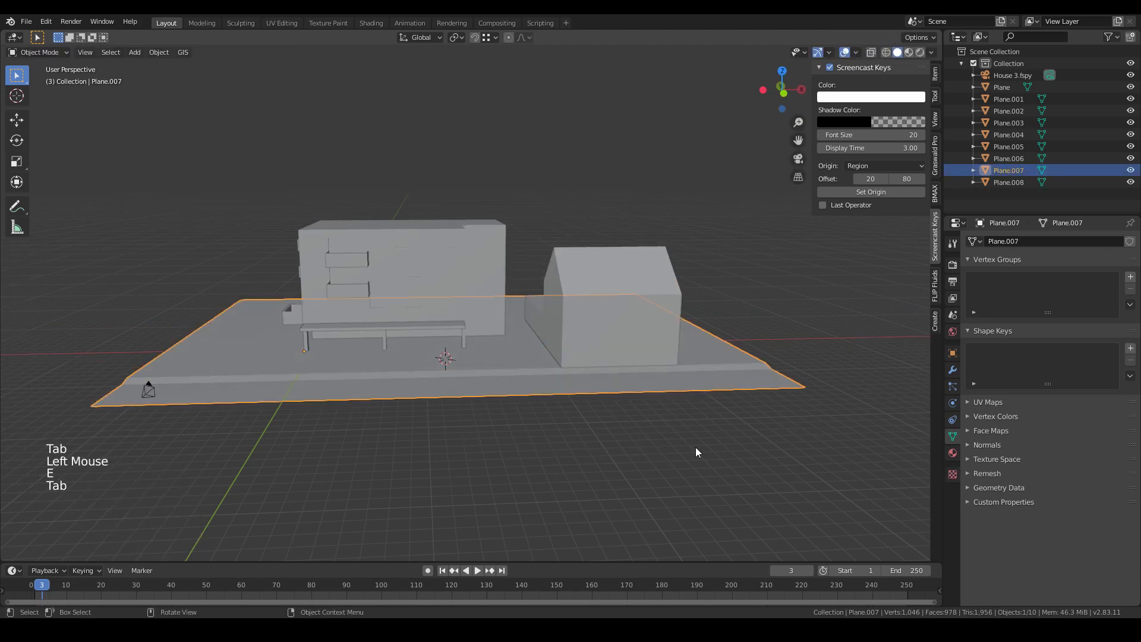
# - Load sunset_fairway_4k.hdr as the world's environment texture
pyautogui.moveTo(695, 450); pyautogui.dragTo(715, 444, button='middle')
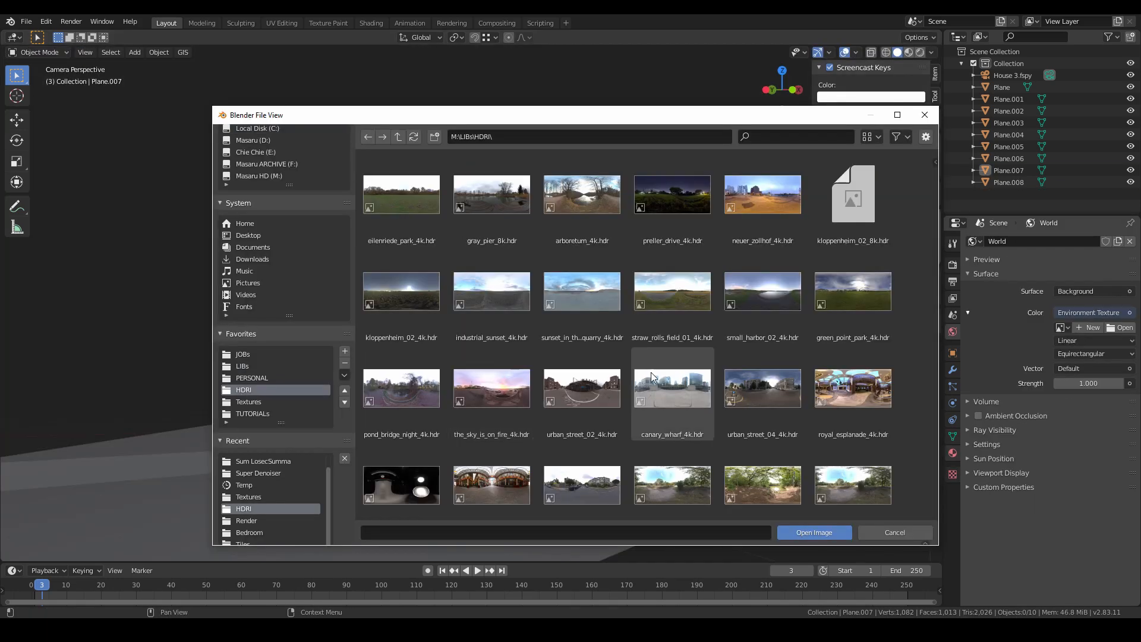
pyautogui.scroll(-15, 621, 396)
pyautogui.doubleClick(761, 384)
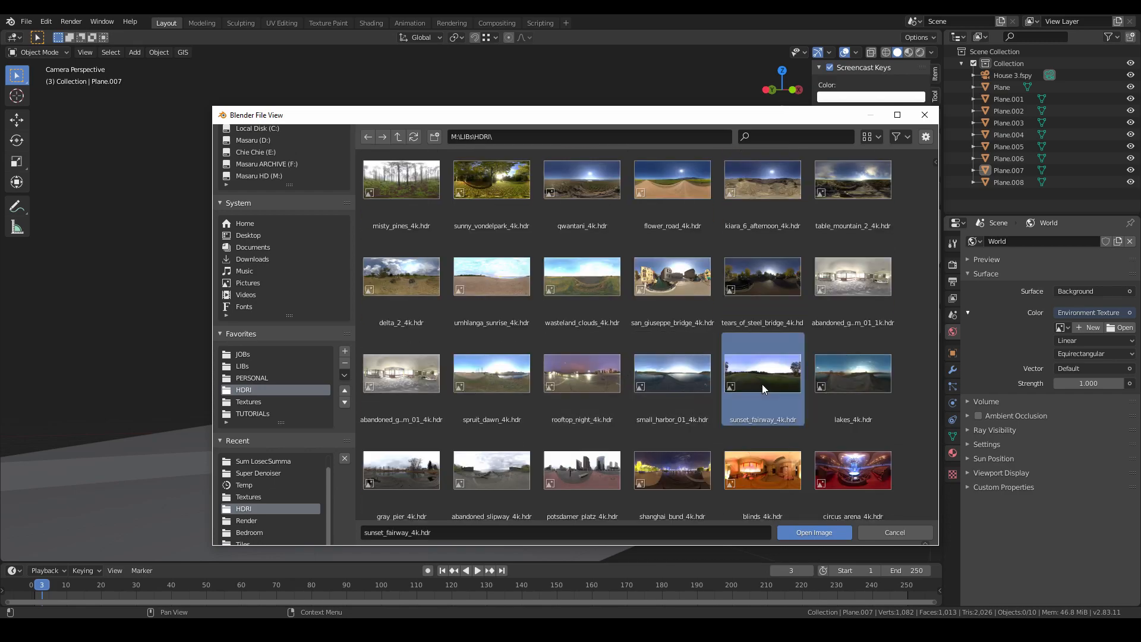
# - Switch the viewport to rendered shading and set the Sun Position usage mode to Sun + HDR texture
pyautogui.press('z')
pyautogui.click(527, 409)
pyautogui.click(998, 486)
pyautogui.click(1092, 514)
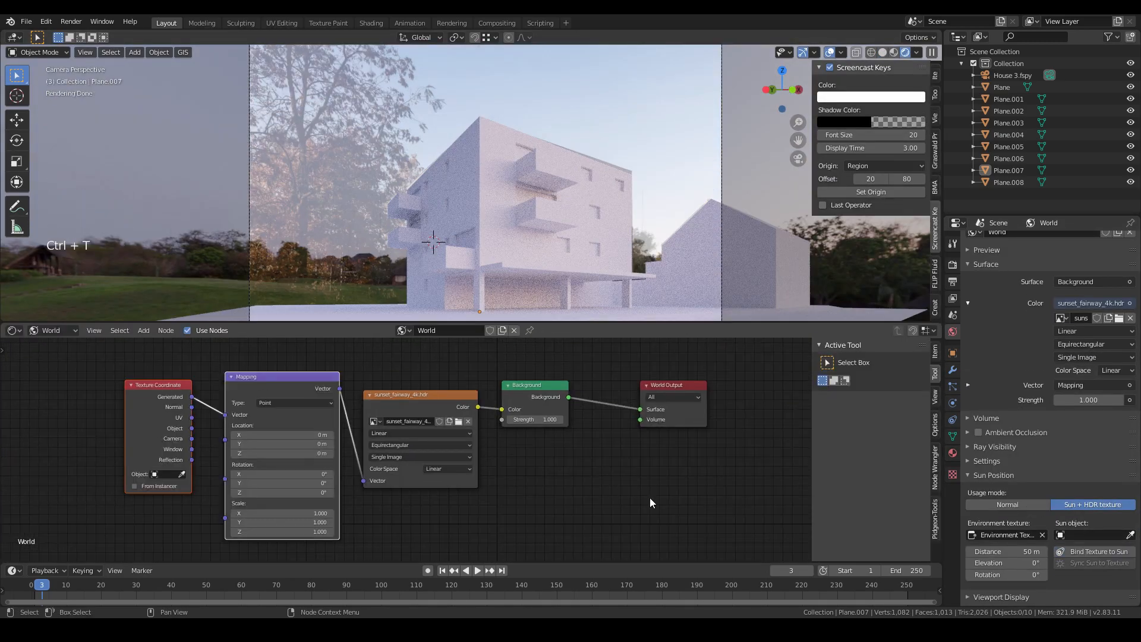
# - Rotate the HDRI's mapping node about Z to 90° in the world node setup
pyautogui.click(652, 499)
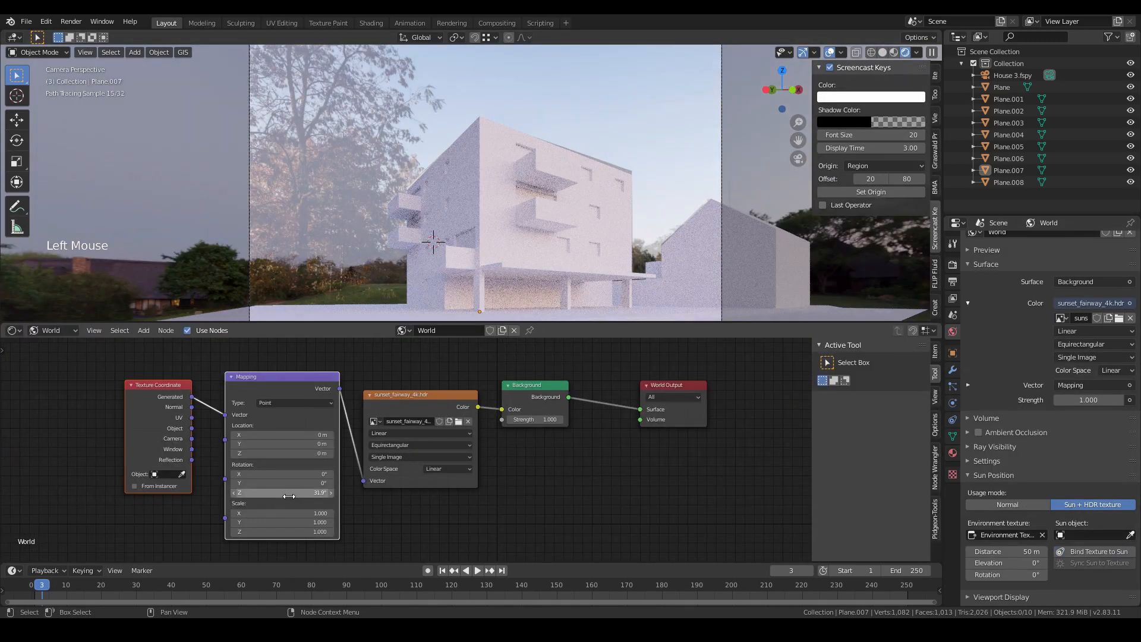
pyautogui.moveTo(651, 499); pyautogui.dragTo(588, 499, button='middle')
pyautogui.keyDown('shift'); pyautogui.moveTo(446, 314); pyautogui.dragTo(429, 292, button='middle'); pyautogui.keyUp('shift')
# - Select the camera and turn off its background images
pyautogui.click(704, 231)
pyautogui.click(705, 230)
pyautogui.click(952, 403)
pyautogui.click(978, 417)
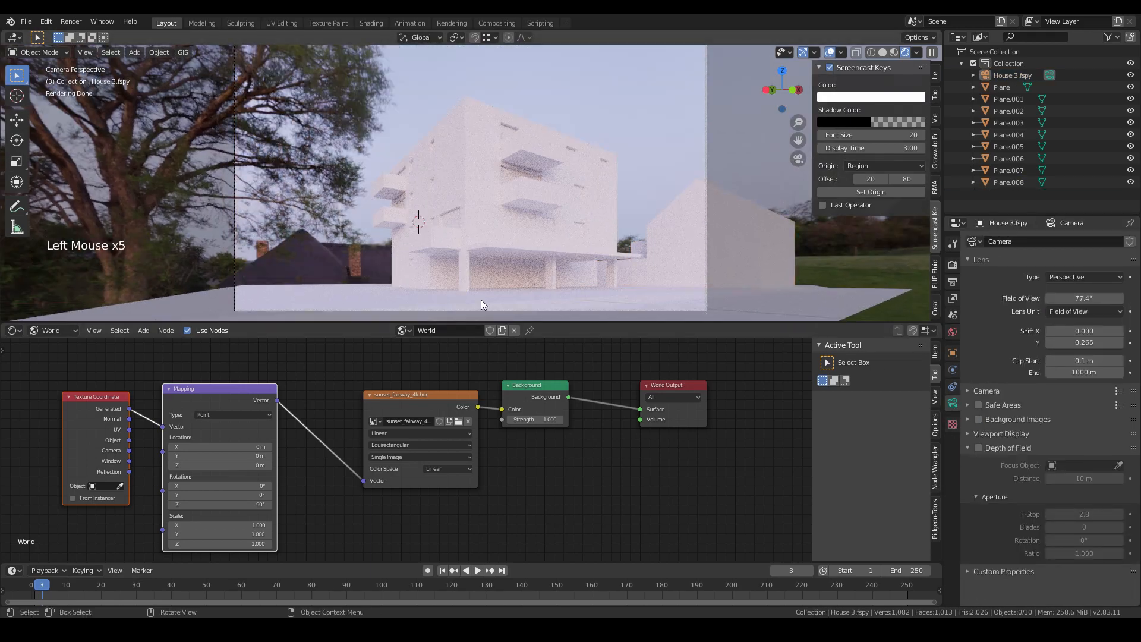
# - Replace the world environment texture with spruit_dawn_4k.hdr
pyautogui.click(952, 331)
pyautogui.click(1118, 318)
pyautogui.scroll(-10, 646, 390)
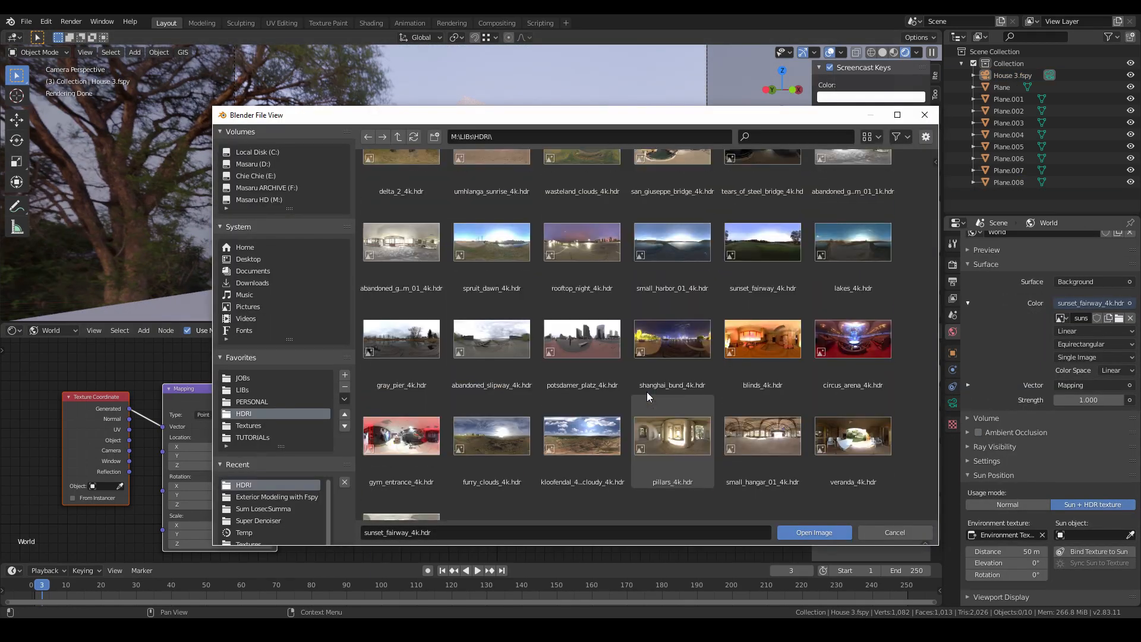
pyautogui.doubleClick(491, 242)
# - Replace the world environment texture with the straw_rolls_field HDRI
pyautogui.click(1119, 318)
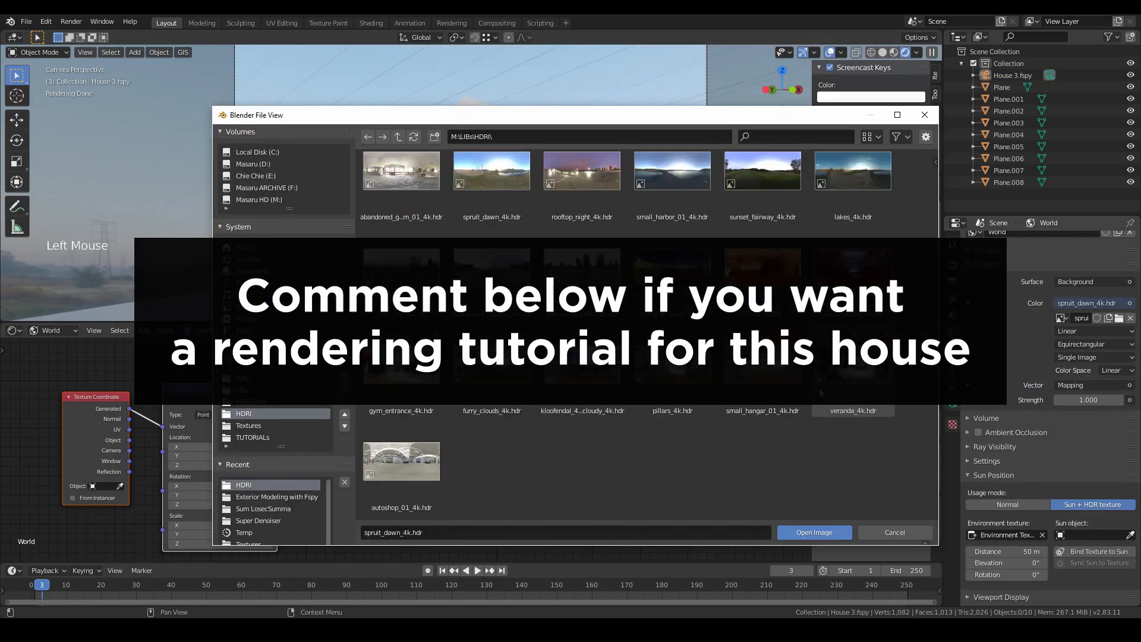
pyautogui.scroll(10, 647, 332)
pyautogui.doubleClick(672, 291)
pyautogui.click(1119, 318)
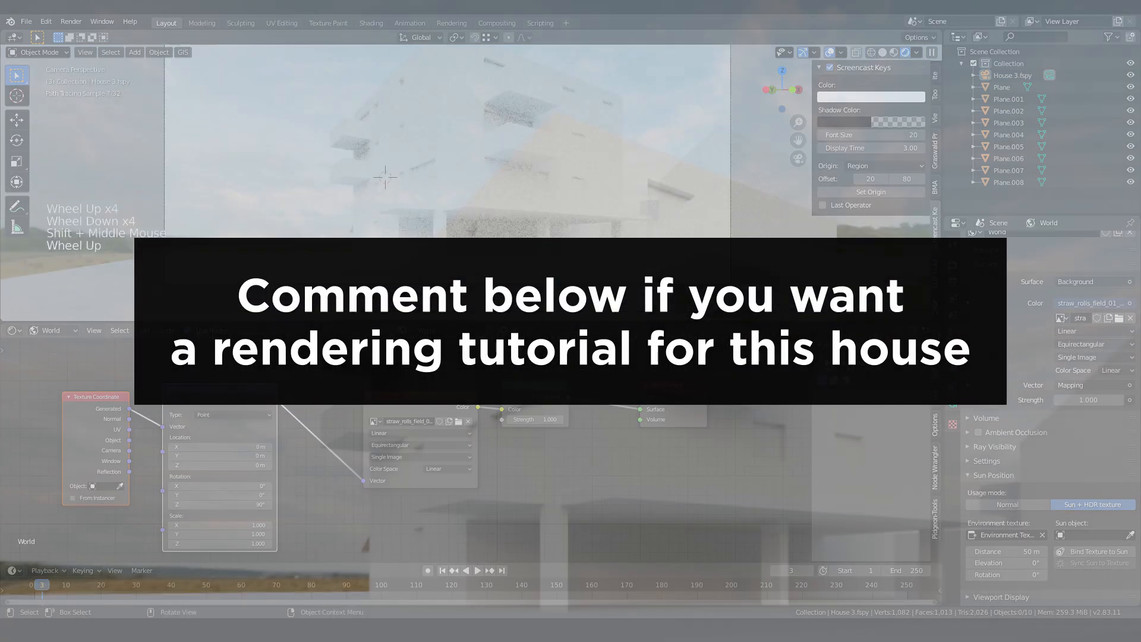